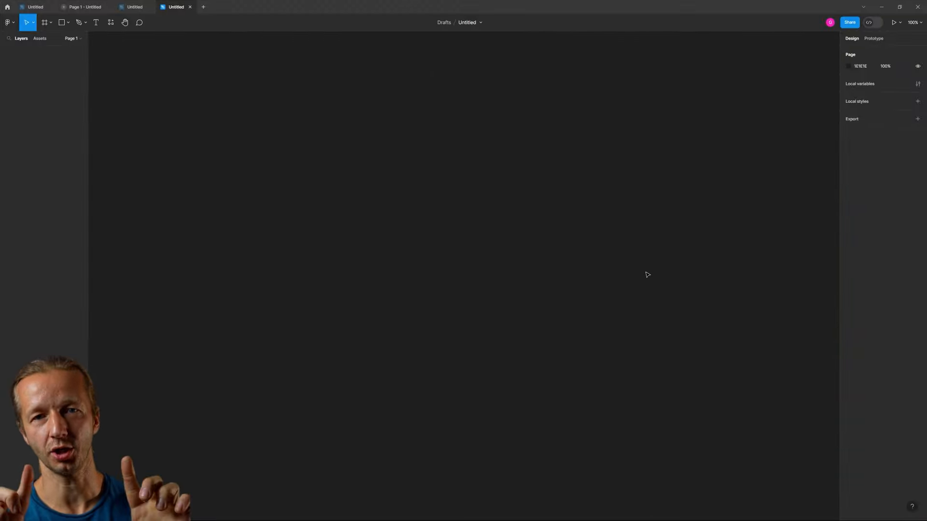
Create a new frame using the Desktop preset at 1440 × 1024.
{"action": "left_click", "coordinate": [46, 22]}
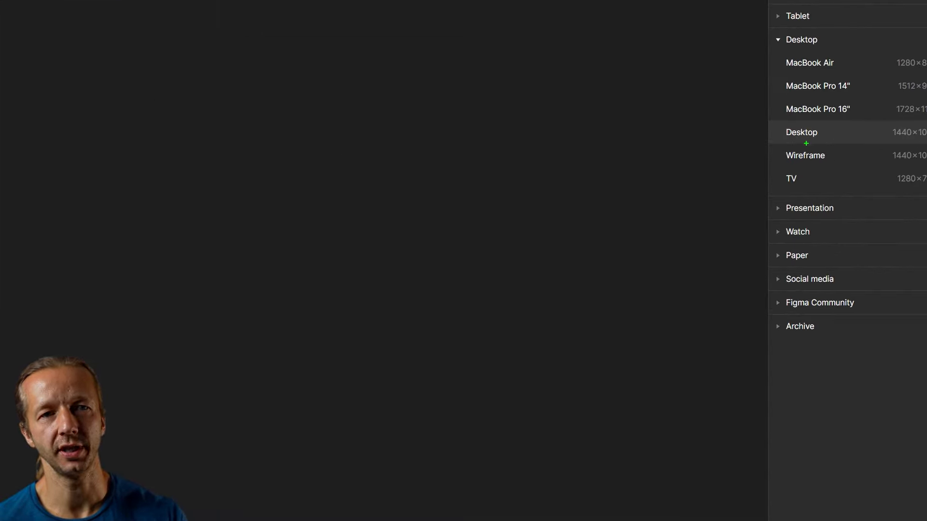
{"action": "left_click", "coordinate": [808, 132]}
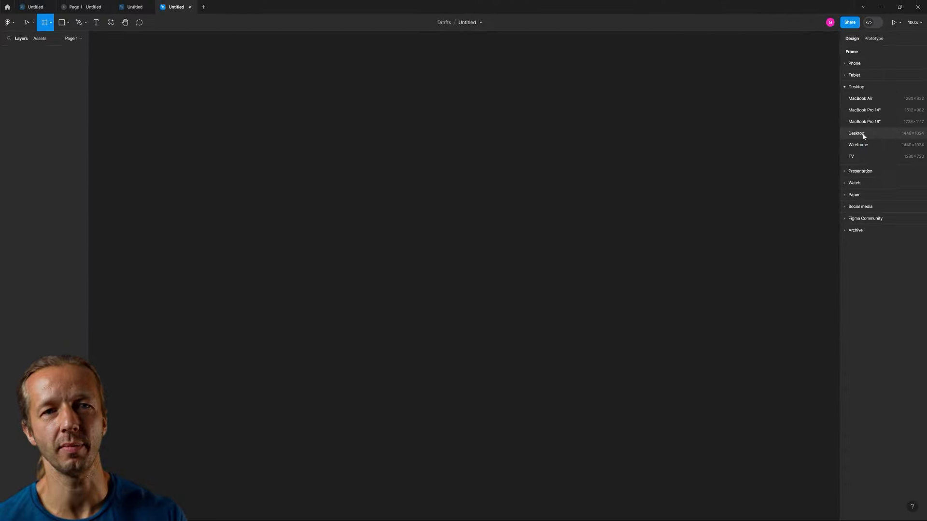
{"action": "left_click", "coordinate": [856, 134]}
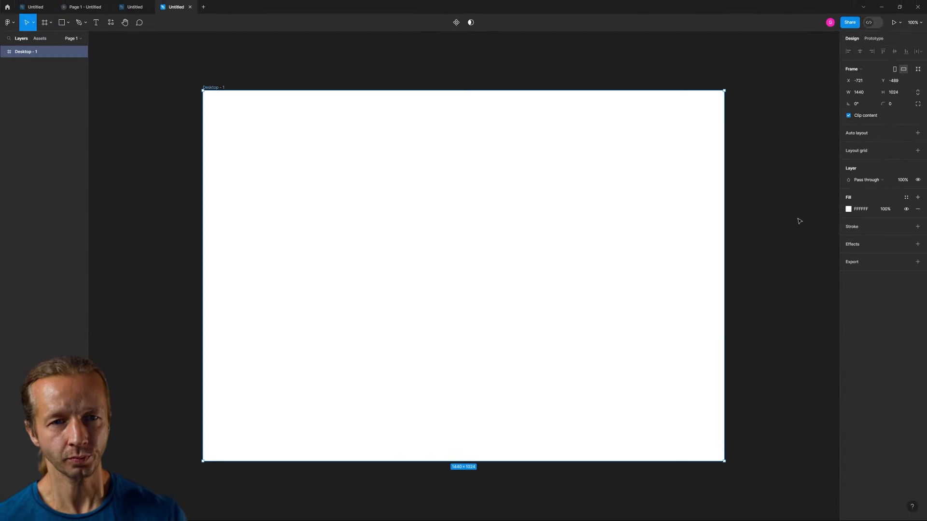
Change the desktop frame's fill to medium green 2F8451.
{"action": "left_click", "coordinate": [848, 209]}
{"action": "left_click", "coordinate": [848, 209]}
{"action": "left_click", "coordinate": [848, 209]}
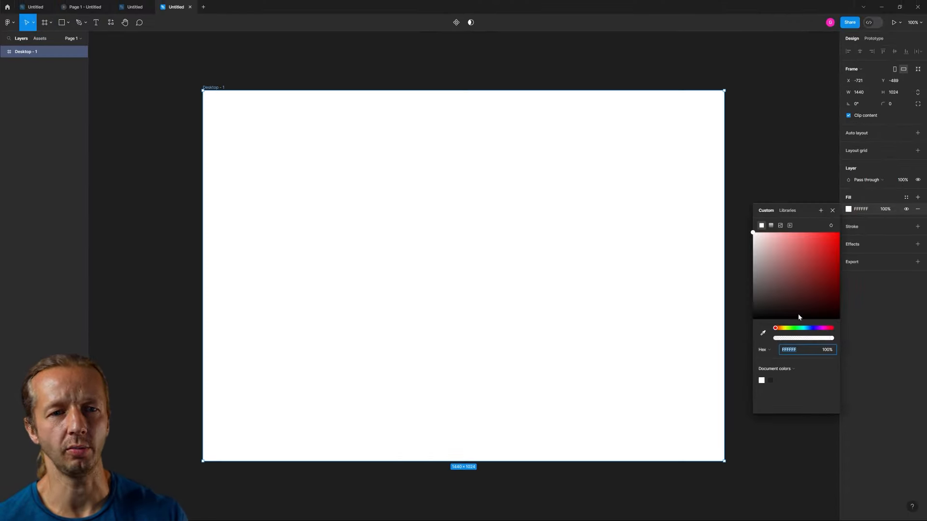
{"action": "left_click", "coordinate": [792, 329]}
{"action": "mouse_move", "coordinate": [797, 282]}
{"action": "left_mouse_down"}
{"action": "mouse_move", "coordinate": [804, 259]}
{"action": "mouse_move", "coordinate": [782, 259]}
{"action": "mouse_move", "coordinate": [809, 275]}
{"action": "left_mouse_up"}
{"action": "left_click_drag", "start_coordinate": [790, 330], "coordinate": [798, 328]}
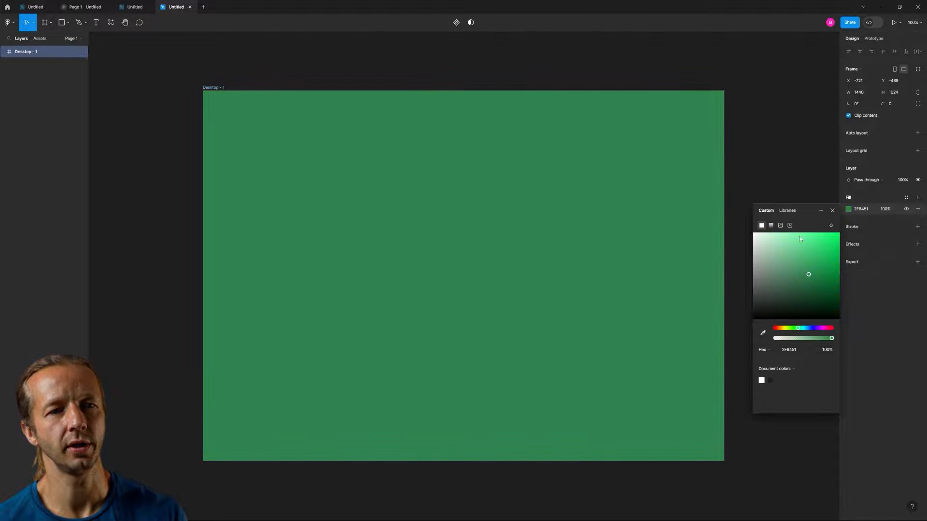
{"action": "left_click", "coordinate": [797, 193]}
{"action": "left_click", "coordinate": [594, 171]}
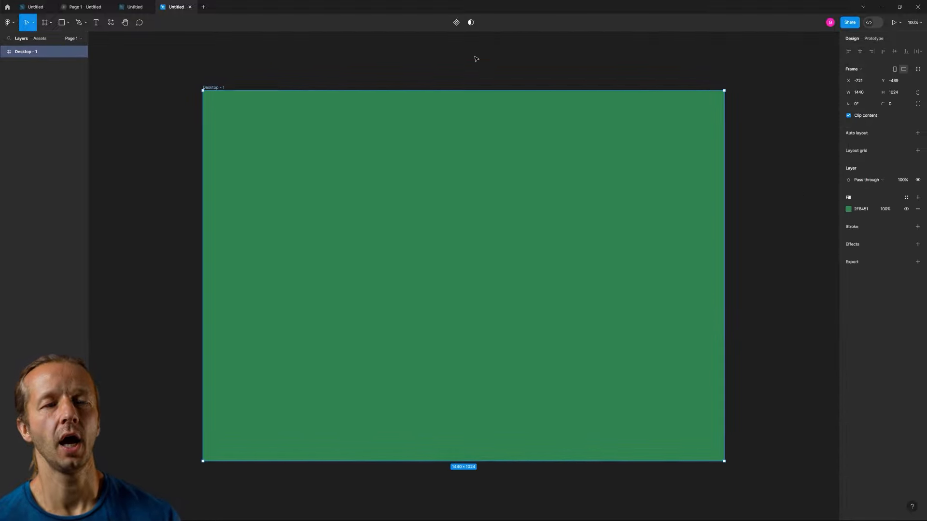
{"action": "left_click", "coordinate": [410, 88]}
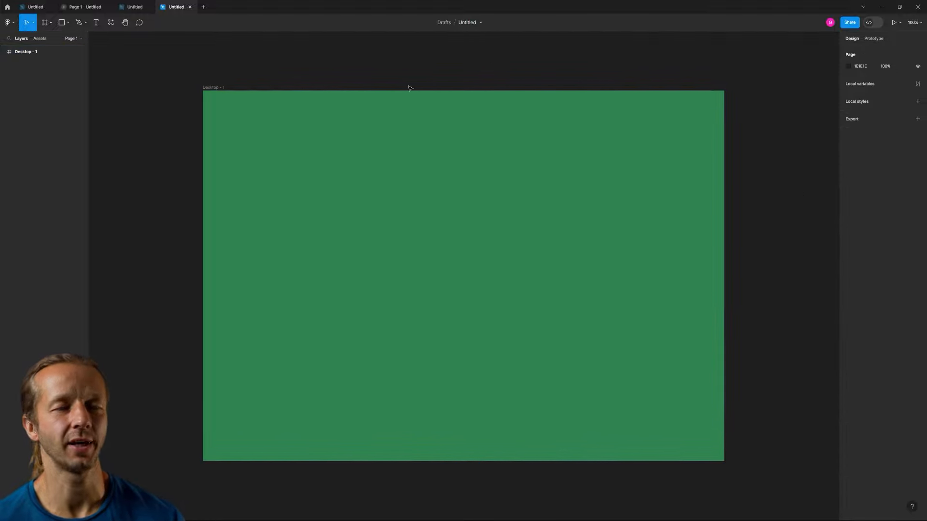
Draw an upright rectangle about 287 × 388 near the middle of the frame.
{"action": "left_click", "coordinate": [61, 27]}
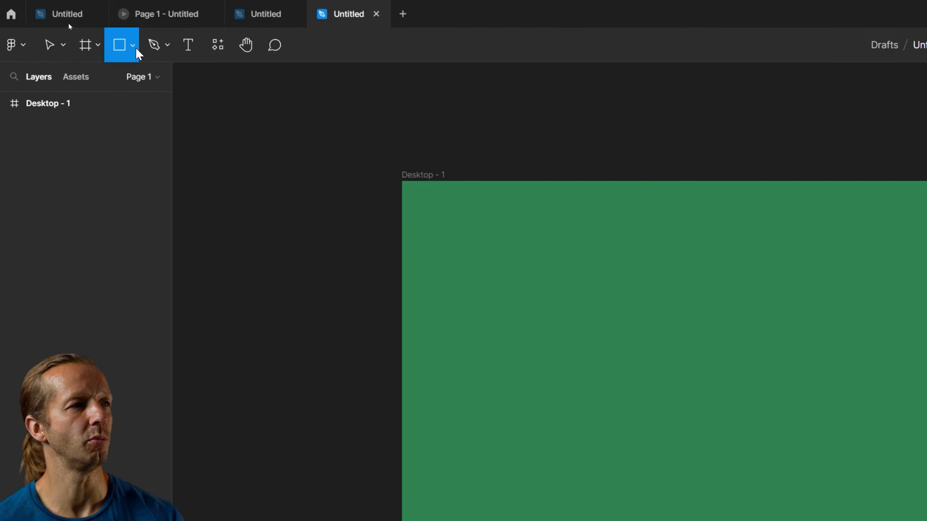
{"action": "left_click", "coordinate": [68, 22]}
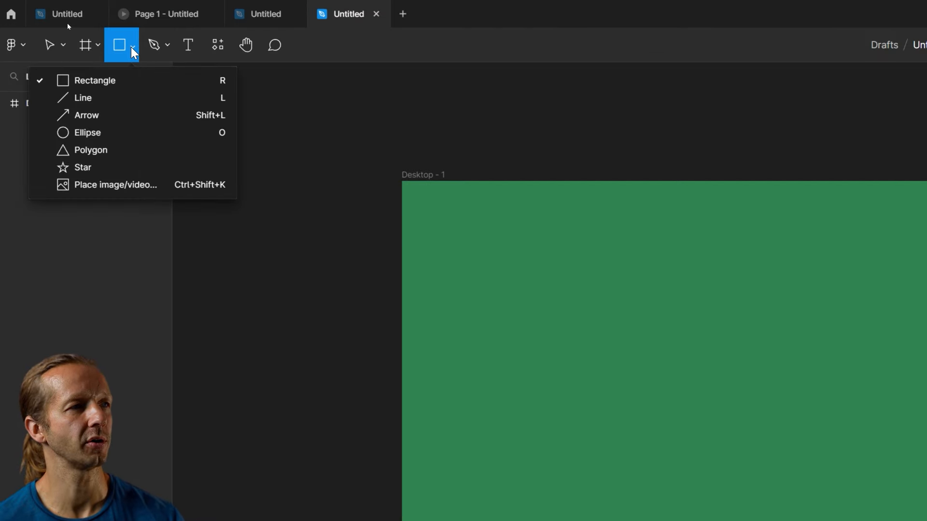
{"action": "left_click", "coordinate": [109, 80]}
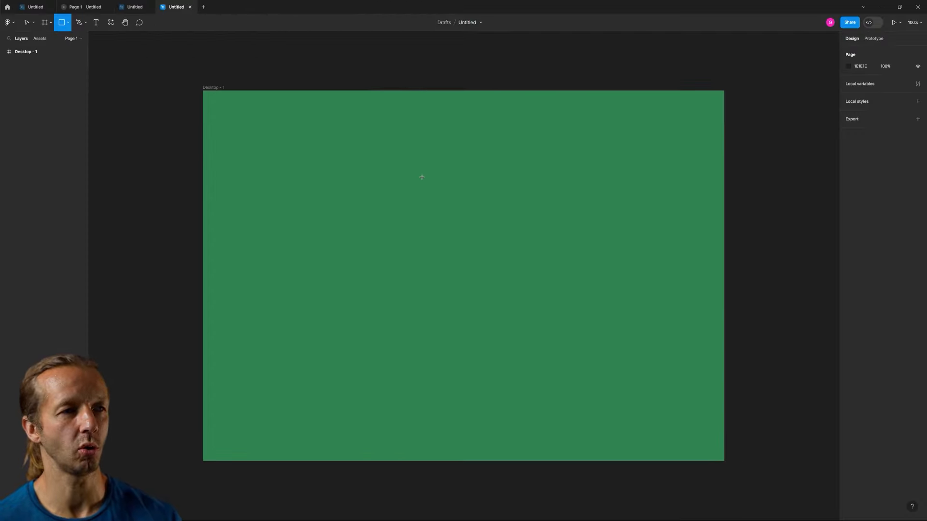
{"action": "mouse_move", "coordinate": [428, 194]}
{"action": "left_mouse_down"}
{"action": "mouse_move", "coordinate": [490, 284]}
{"action": "mouse_move", "coordinate": [536, 321]}
{"action": "mouse_move", "coordinate": [532, 337]}
{"action": "left_mouse_up"}
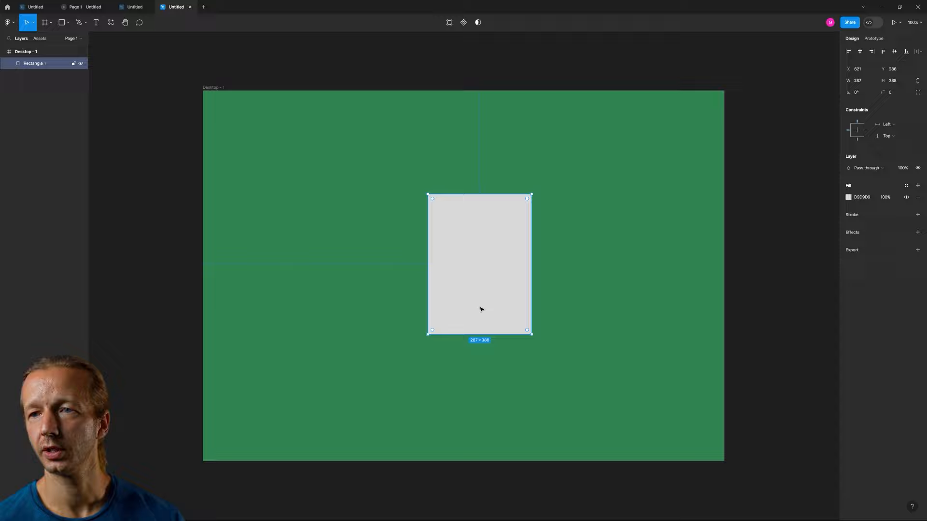
Round all four corners of the rectangle to a radius of 31.
{"action": "scroll", "coordinate": [497, 290], "scroll_direction": "up", "scroll_amount": 5}
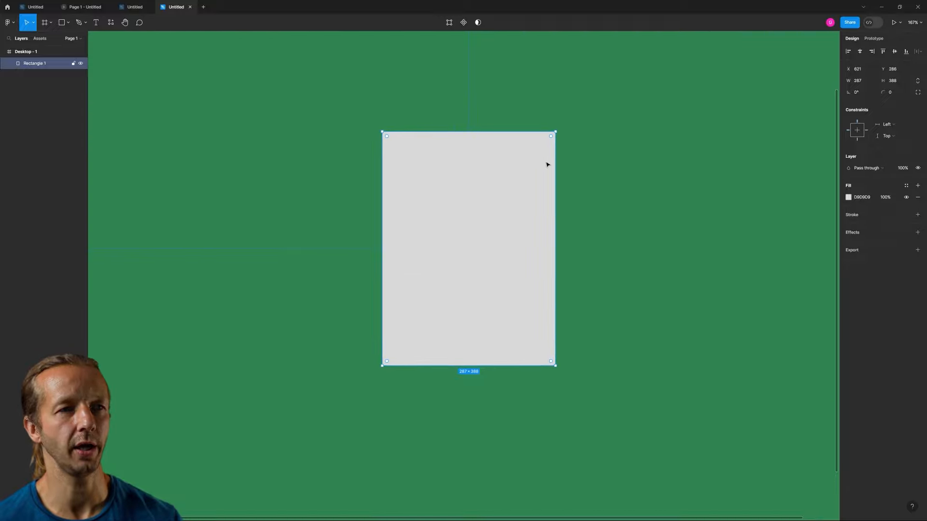
{"action": "scroll", "coordinate": [550, 139], "scroll_direction": "up", "scroll_amount": 4}
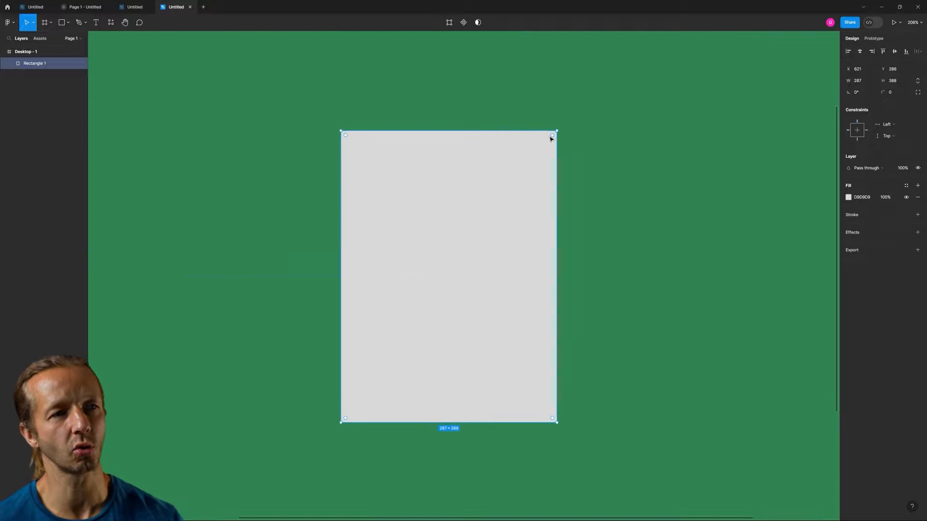
{"action": "scroll", "coordinate": [555, 138], "scroll_direction": "up", "scroll_amount": 1}
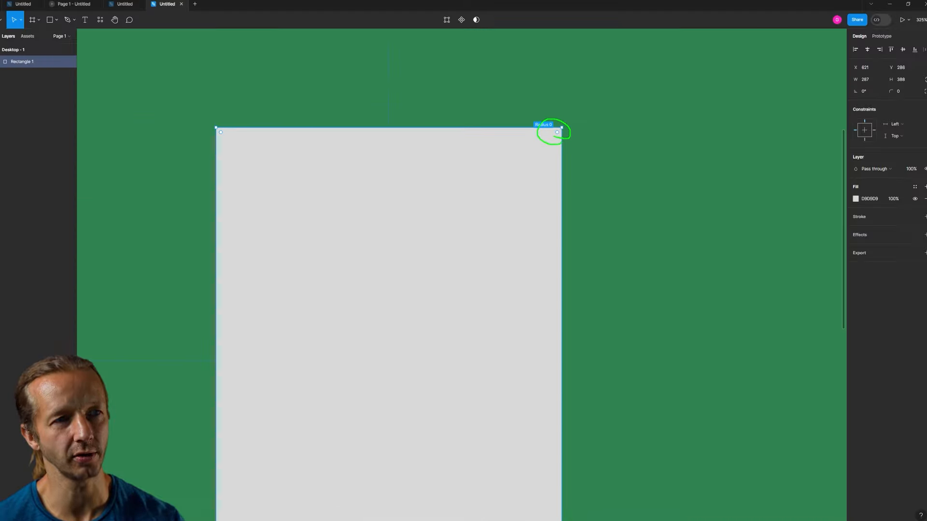
{"action": "left_click_drag", "start_coordinate": [557, 132], "coordinate": [524, 208]}
{"action": "left_click_drag", "start_coordinate": [538, 167], "coordinate": [535, 177]}
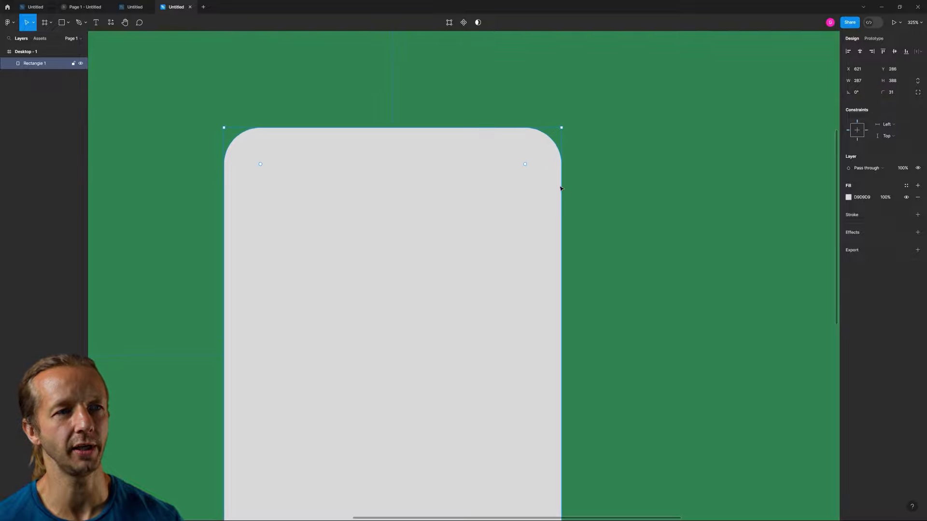
{"action": "scroll", "coordinate": [560, 189], "scroll_direction": "down", "scroll_amount": 3}
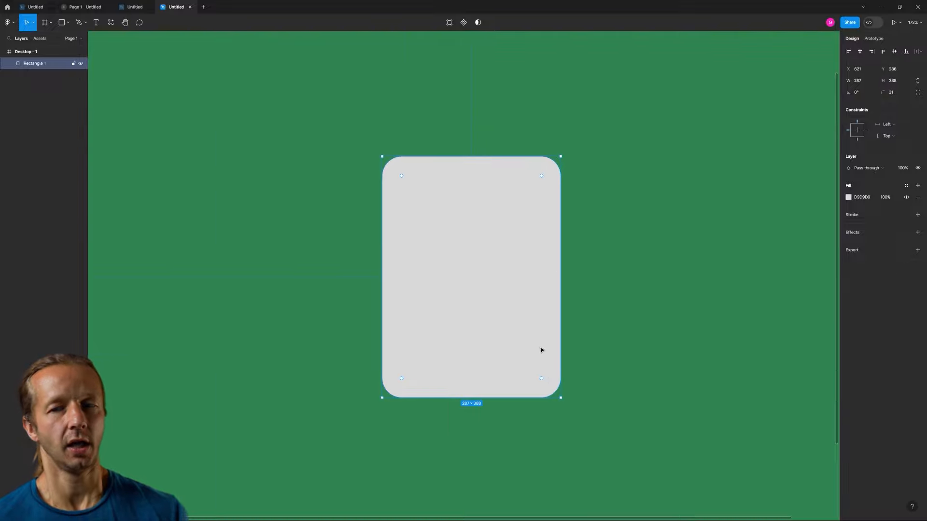
Shift the rectangle slightly toward the right and round only its lower-right corner to a radius of 121.
{"action": "left_click_drag", "start_coordinate": [501, 312], "coordinate": [519, 305]}
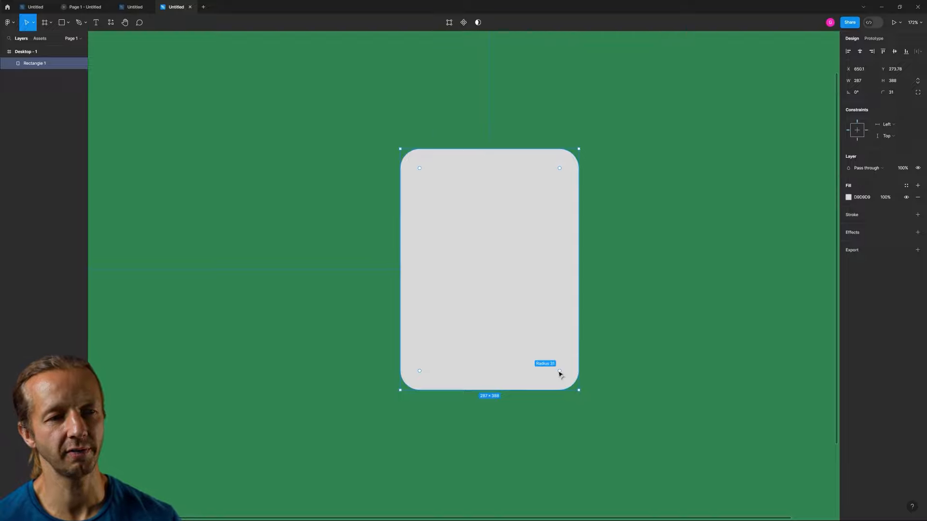
{"action": "left_click_drag", "start_coordinate": [560, 372], "coordinate": [512, 313]}
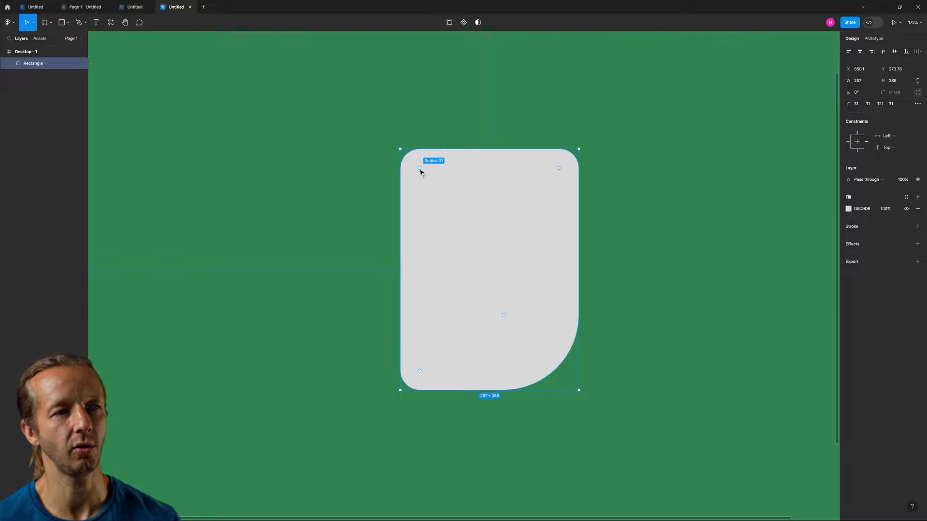
{"action": "left_click_drag", "start_coordinate": [421, 174], "coordinate": [501, 236]}
{"action": "key", "text": "ctrl+z"}
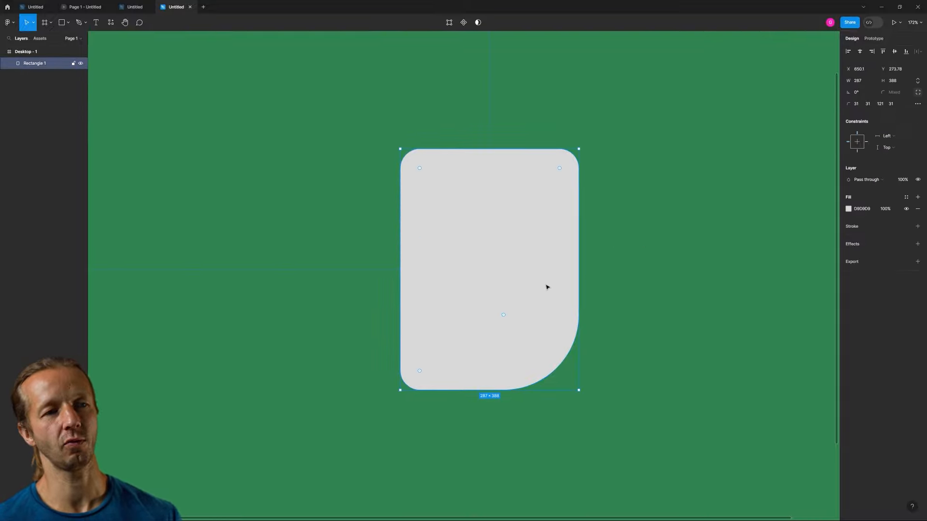
{"action": "left_click_drag", "start_coordinate": [548, 288], "coordinate": [553, 288]}
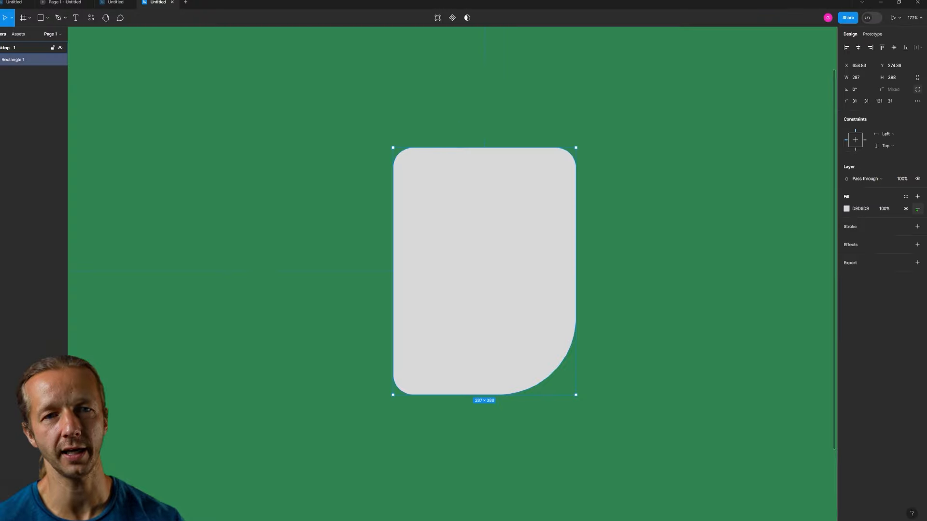
Remove the rectangle's fill and give it an inside stroke with a weight of 10.
{"action": "left_click", "coordinate": [908, 210]}
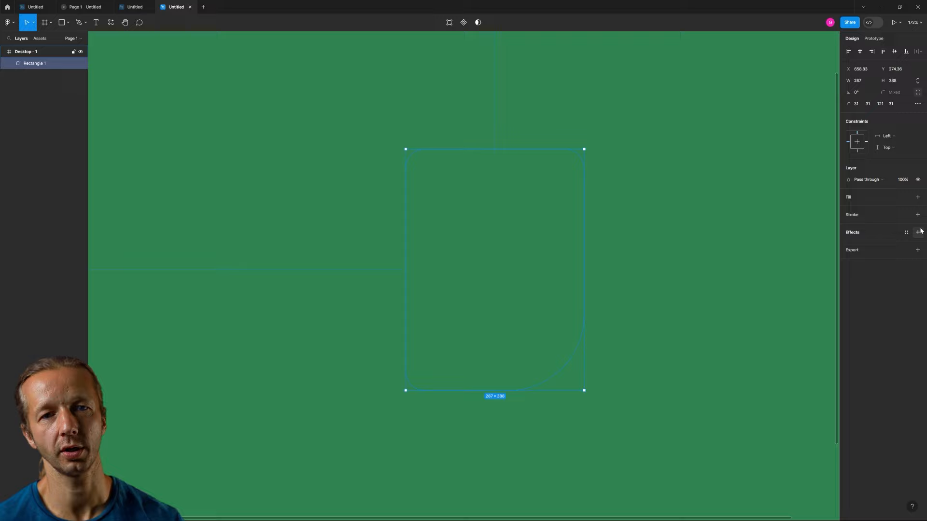
{"action": "left_click", "coordinate": [918, 214]}
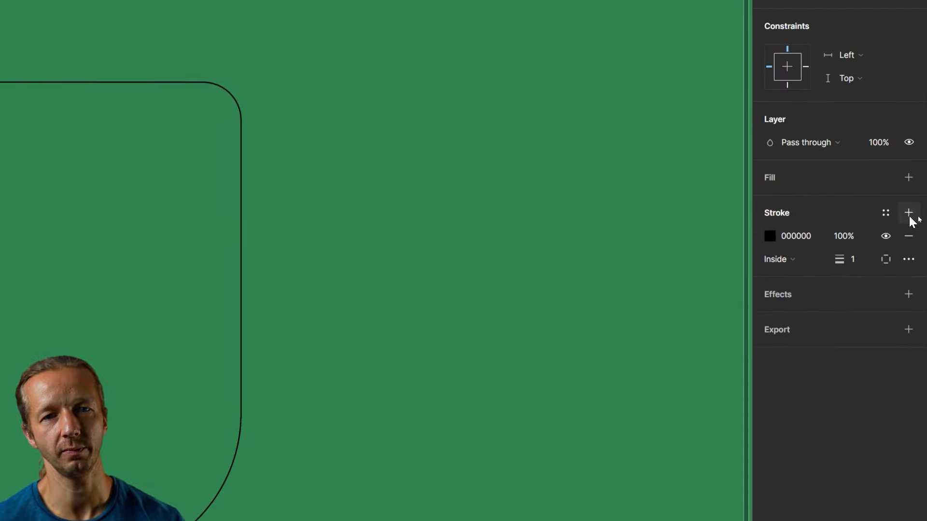
{"action": "left_click_drag", "start_coordinate": [839, 259], "coordinate": [845, 260]}
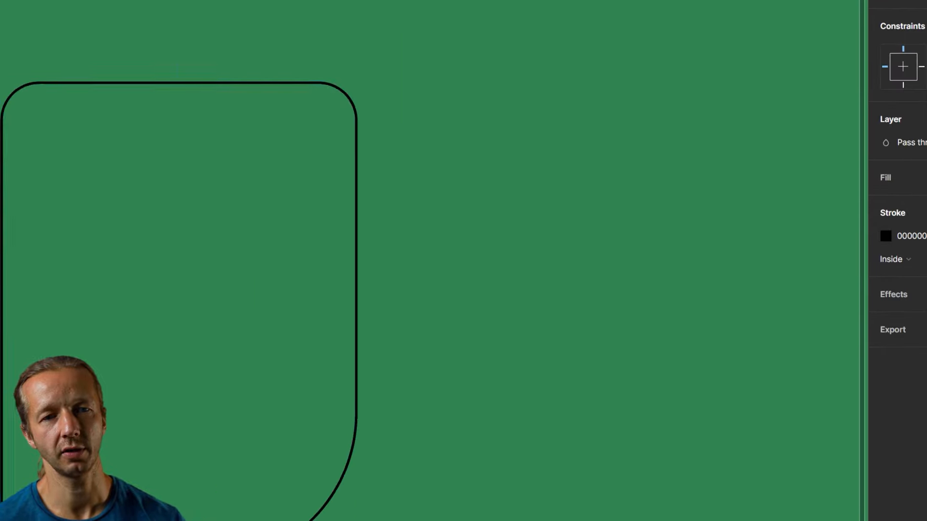
{"action": "left_click_drag", "start_coordinate": [919, 259], "coordinate": [923, 259]}
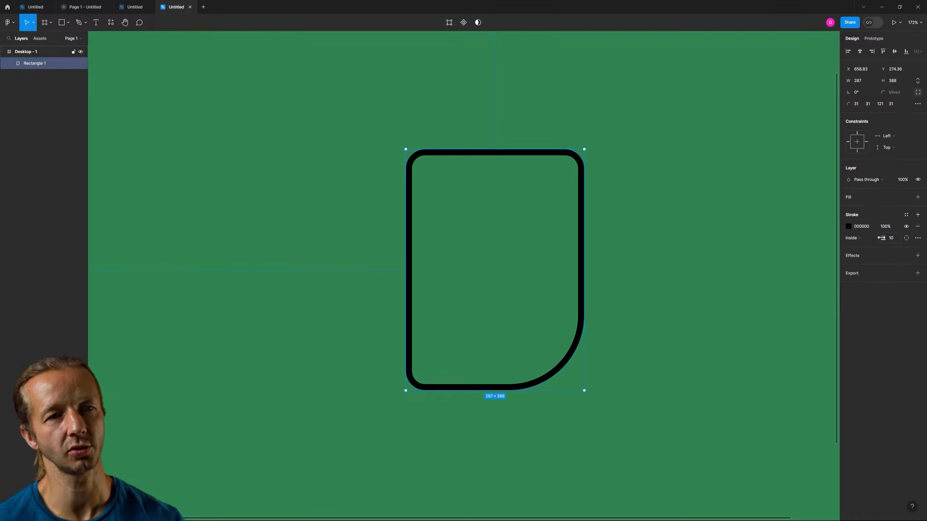
Set the rectangle's stroke colour to white FFFFFF.
{"action": "left_click", "coordinate": [848, 226]}
{"action": "left_click_drag", "start_coordinate": [782, 309], "coordinate": [682, 208]}
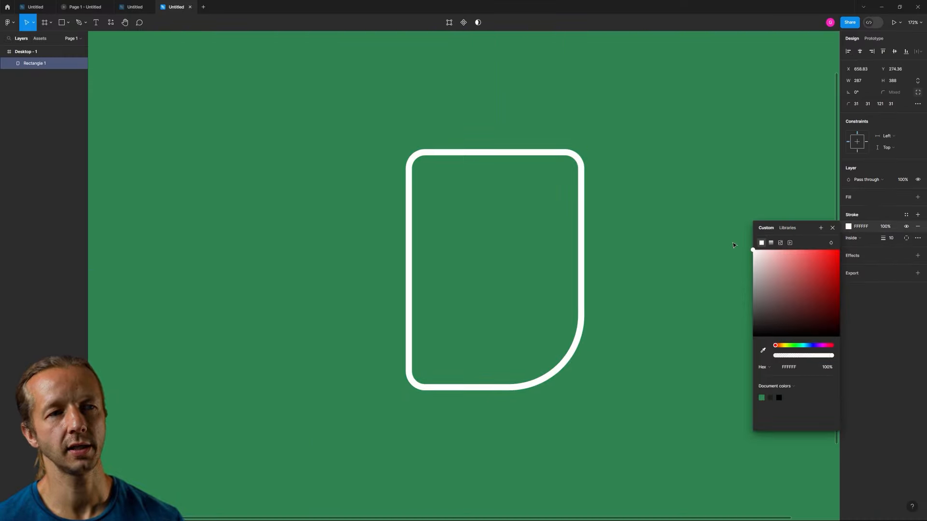
{"action": "left_click", "coordinate": [656, 191]}
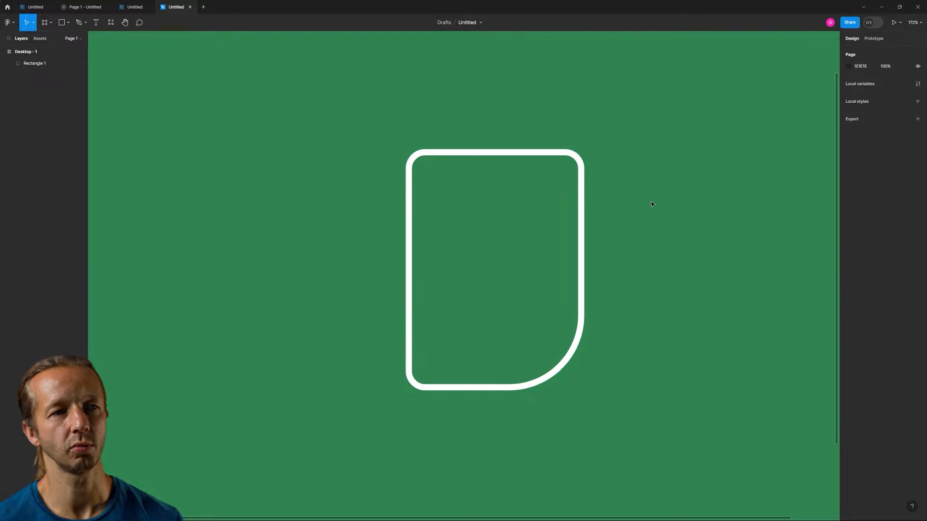
Scale the outlined rectangle down proportionally to about 176 × 238, keeping its upper-left corner in place.
{"action": "scroll", "coordinate": [641, 212], "scroll_direction": "down", "scroll_amount": 5}
{"action": "left_click", "coordinate": [606, 231]}
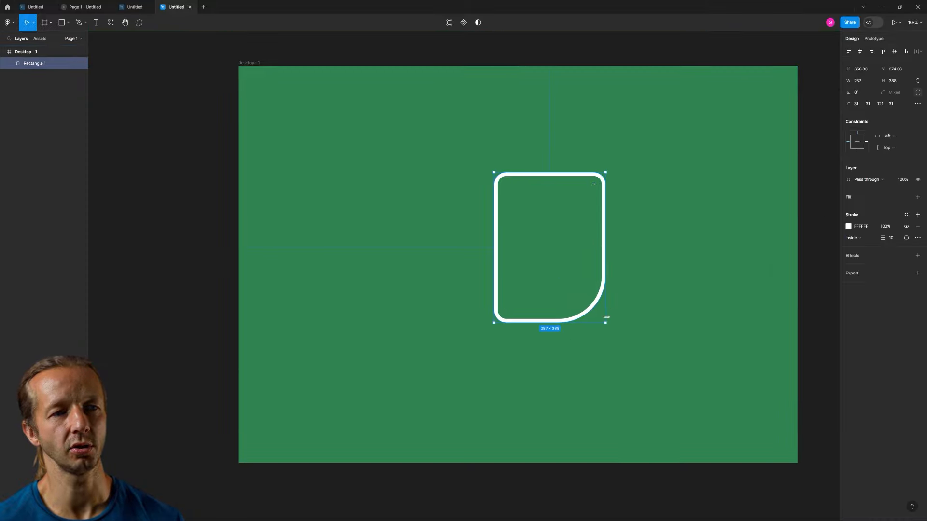
{"action": "left_click_drag", "start_coordinate": [605, 322], "coordinate": [559, 265]}
{"action": "scroll", "coordinate": [556, 222], "scroll_direction": "up", "scroll_amount": 5}
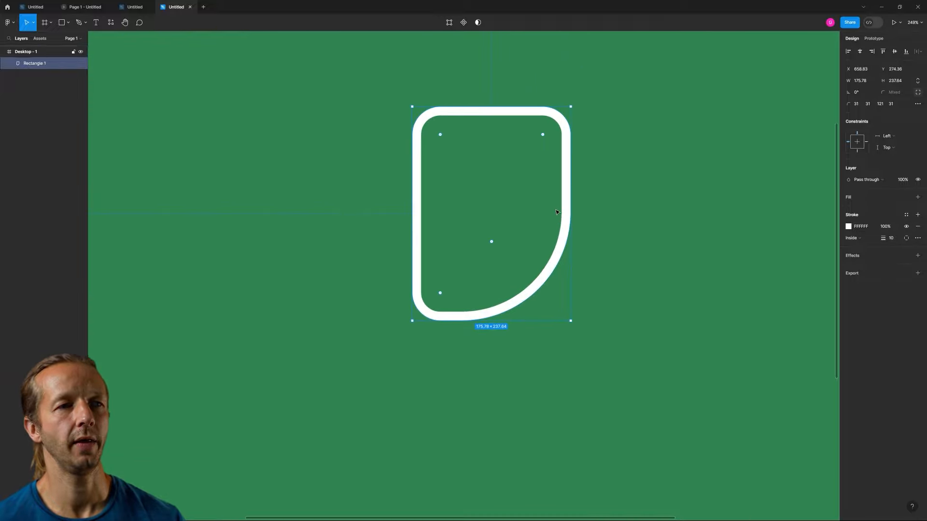
{"action": "left_click_drag", "start_coordinate": [632, 190], "coordinate": [621, 244]}
{"action": "left_click", "coordinate": [624, 220]}
Draw a horizontal line about 98 long inside the upper part of the outlined rectangle.
{"action": "left_click", "coordinate": [69, 23]}
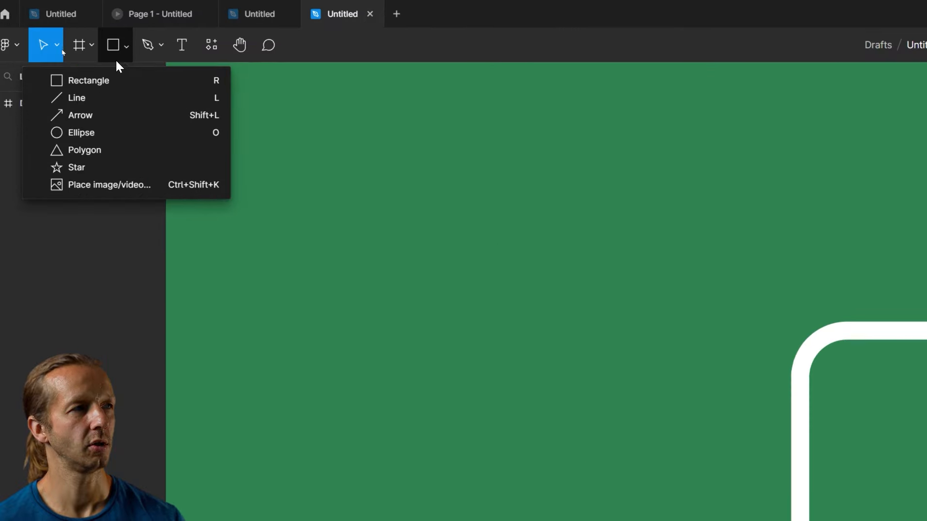
{"action": "left_click", "coordinate": [109, 100]}
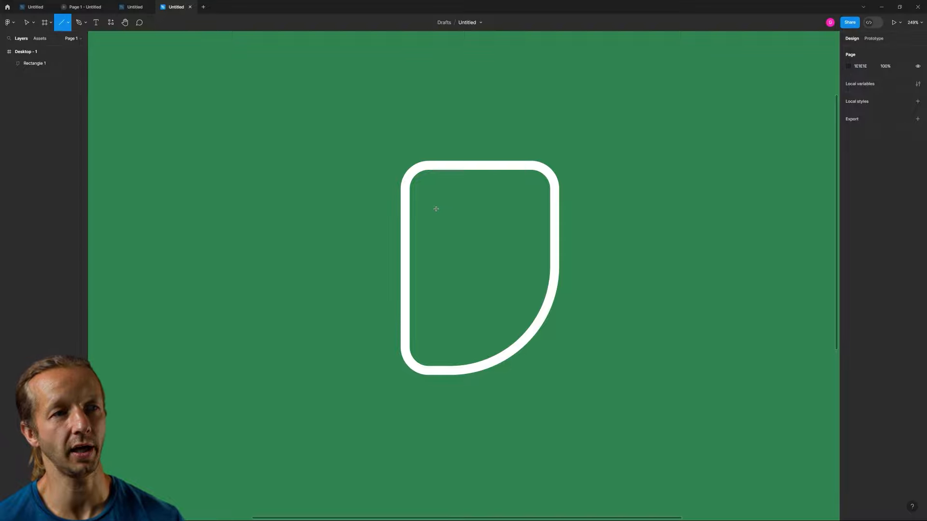
{"action": "left_click_drag", "start_coordinate": [437, 205], "coordinate": [526, 205]}
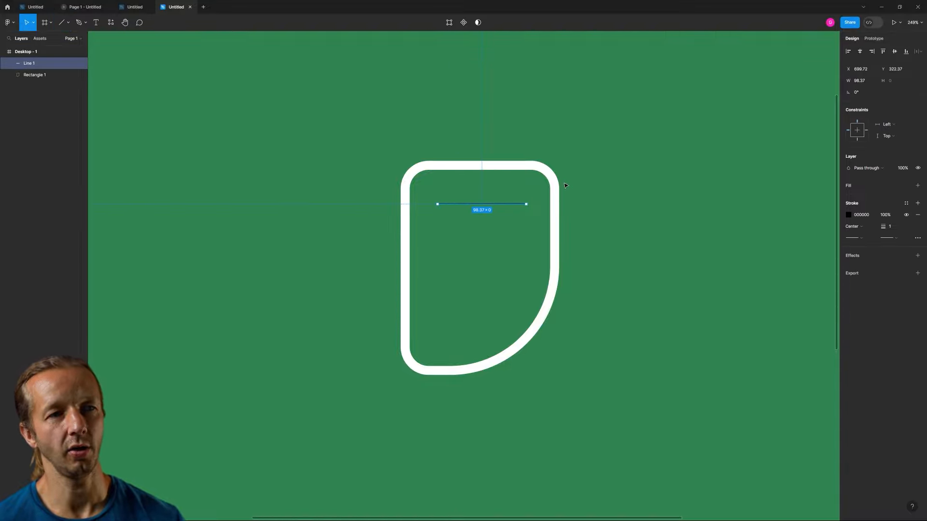
Set the horizontal line's stroke weight to 10 to match the rectangle's outline.
{"action": "scroll", "coordinate": [550, 206], "scroll_direction": "up", "scroll_amount": 3}
{"action": "scroll", "coordinate": [550, 206], "scroll_direction": "up", "scroll_amount": 2}
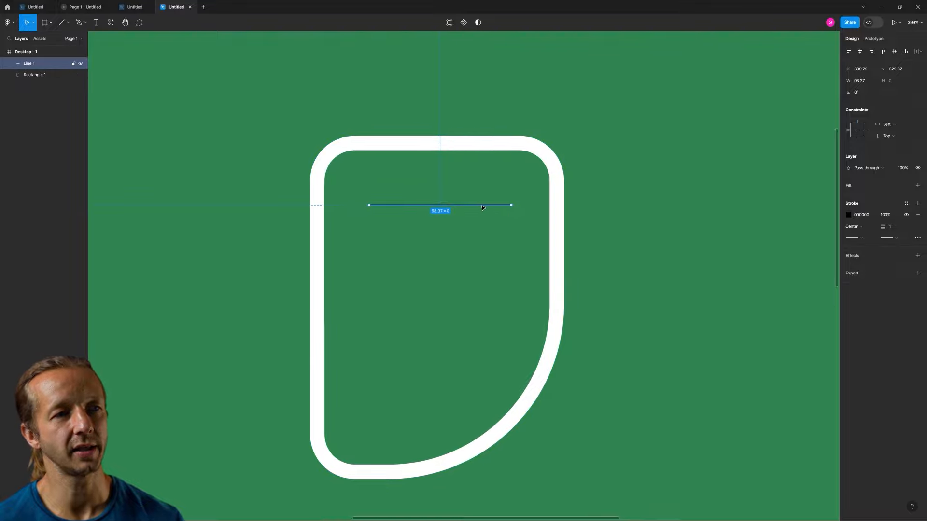
{"action": "left_click", "coordinate": [546, 163]}
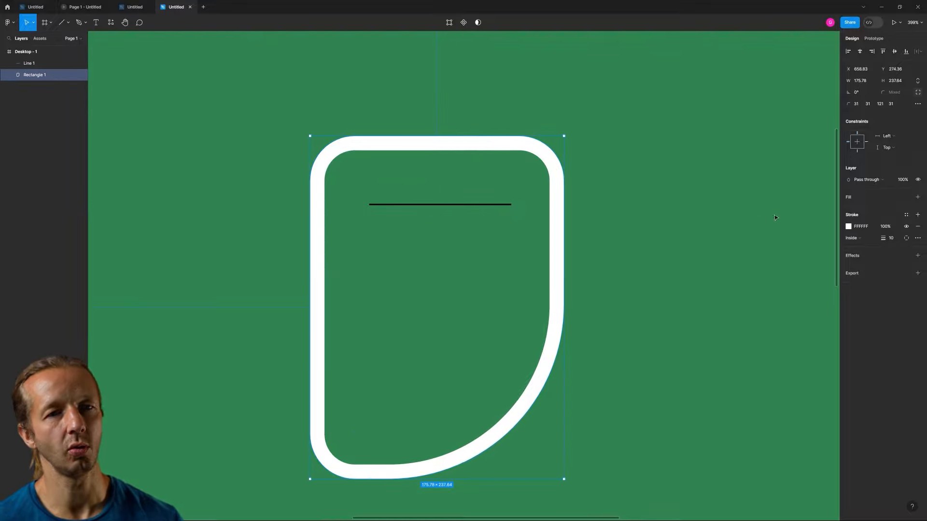
{"action": "left_click", "coordinate": [463, 205]}
{"action": "left_click", "coordinate": [892, 226]}
{"action": "type", "text": "10"}
{"action": "key", "text": "Return"}
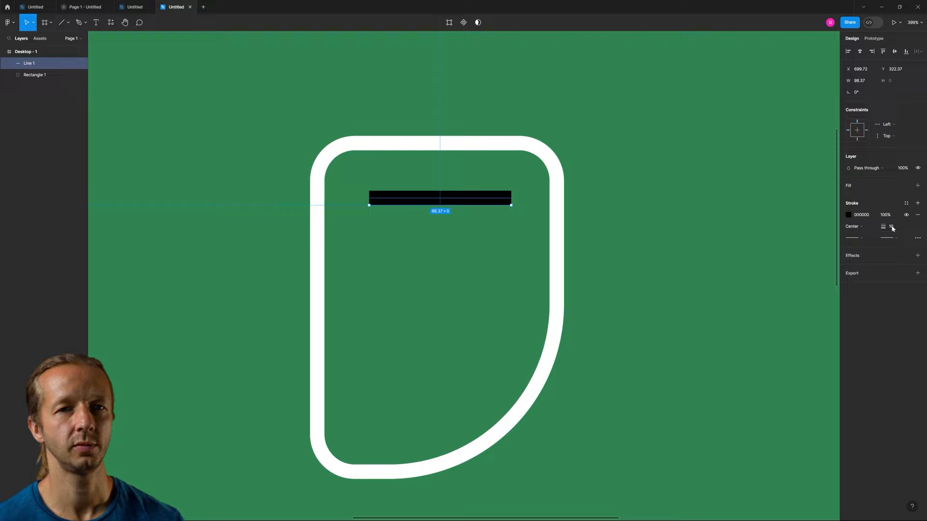
Give the horizontal line round caps at both its start and end points.
{"action": "left_click", "coordinate": [861, 238]}
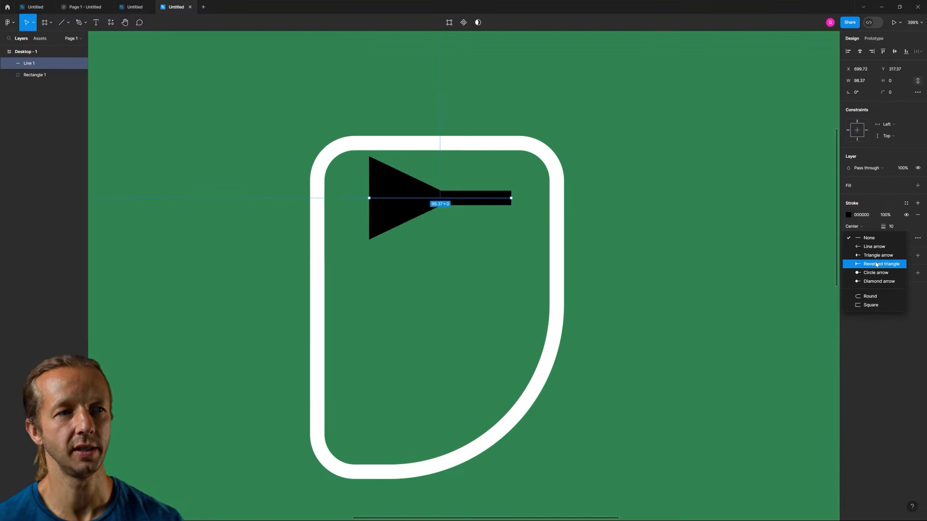
{"action": "left_click", "coordinate": [874, 298]}
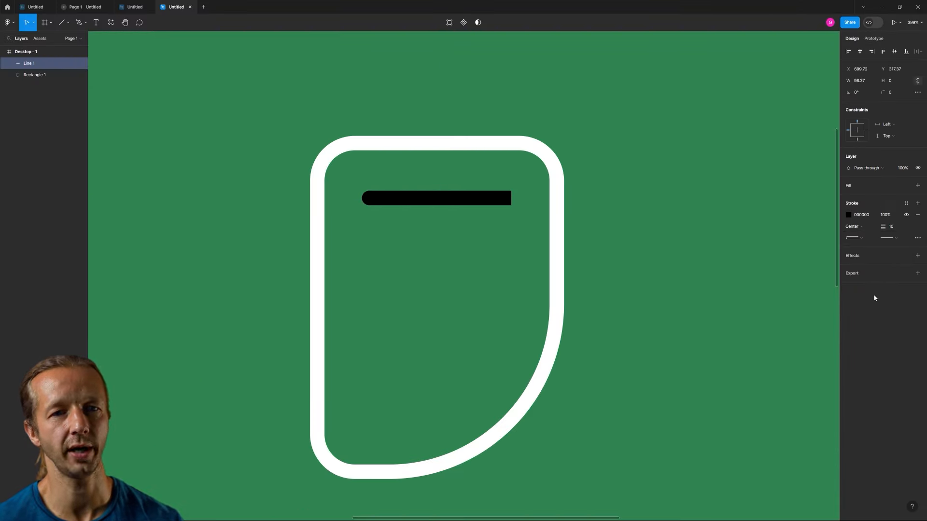
{"action": "left_click", "coordinate": [888, 238]}
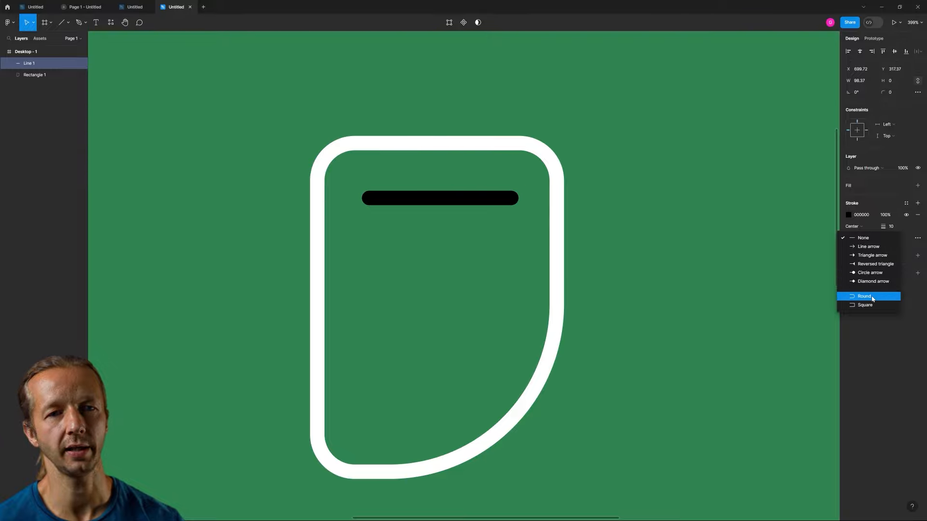
{"action": "left_click", "coordinate": [872, 298]}
Set the line's stroke colour to white FFFFFF and centre it horizontally inside the outlined rectangle.
{"action": "left_click", "coordinate": [848, 215]}
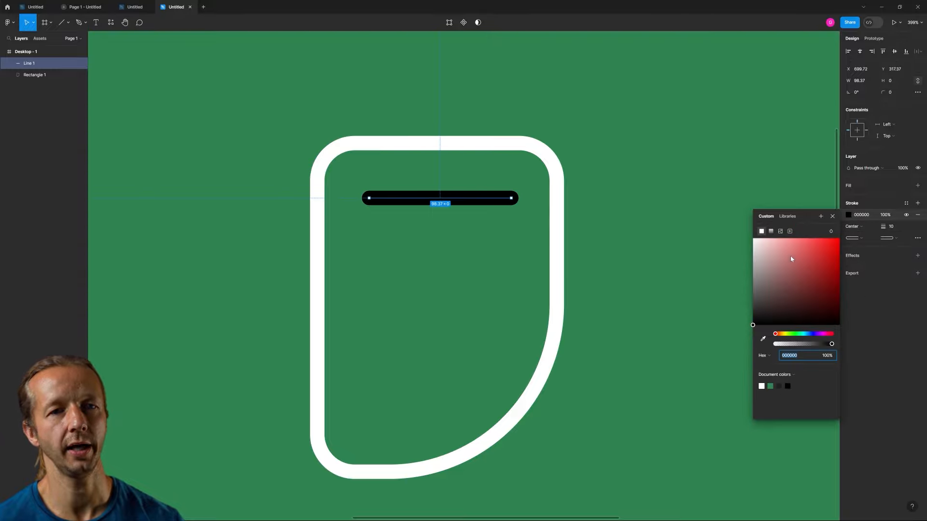
{"action": "left_click_drag", "start_coordinate": [790, 256], "coordinate": [636, 154]}
{"action": "left_click", "coordinate": [632, 155]}
{"action": "left_click_drag", "start_coordinate": [497, 199], "coordinate": [469, 201]}
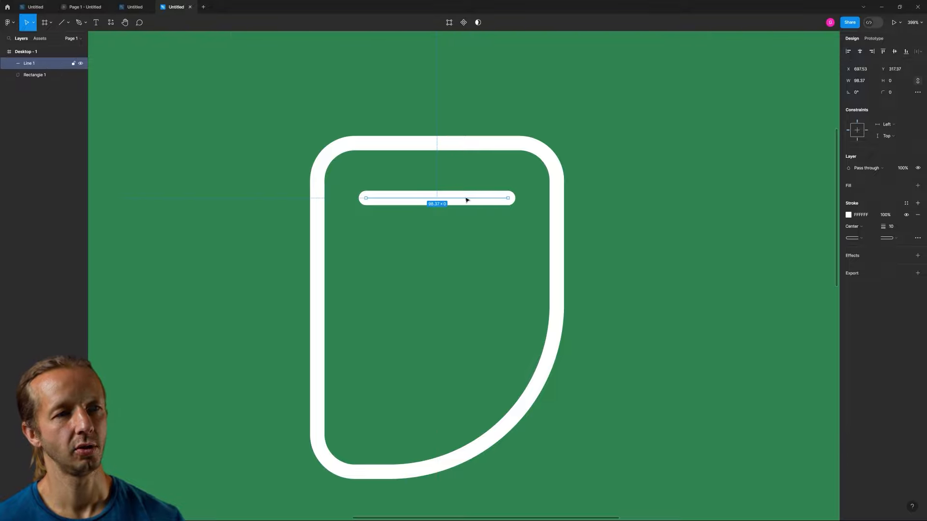
Duplicate the white line three times downwards, spacing the copies evenly about 25 apart.
{"action": "left_click_drag", "start_coordinate": [466, 199], "coordinate": [472, 237]}
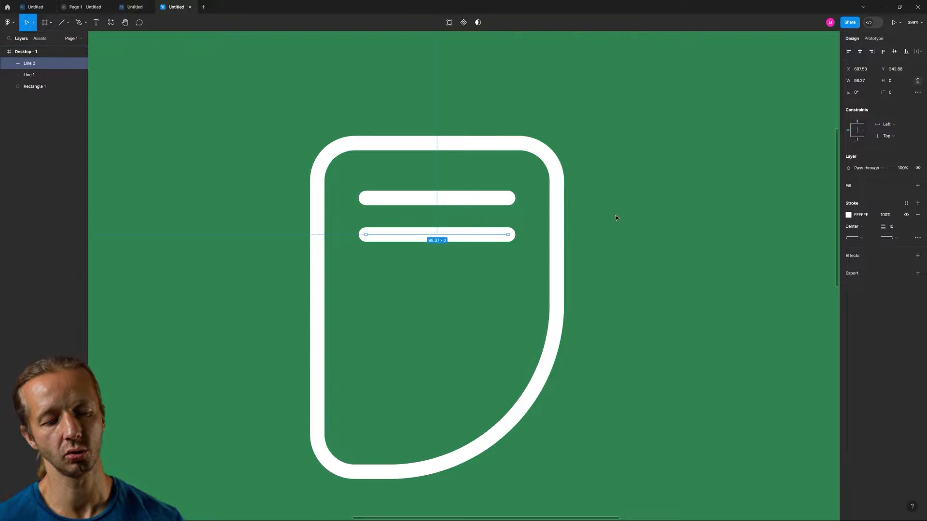
{"action": "key", "text": "ctrl+d"}
{"action": "key", "text": "ctrl+d"}
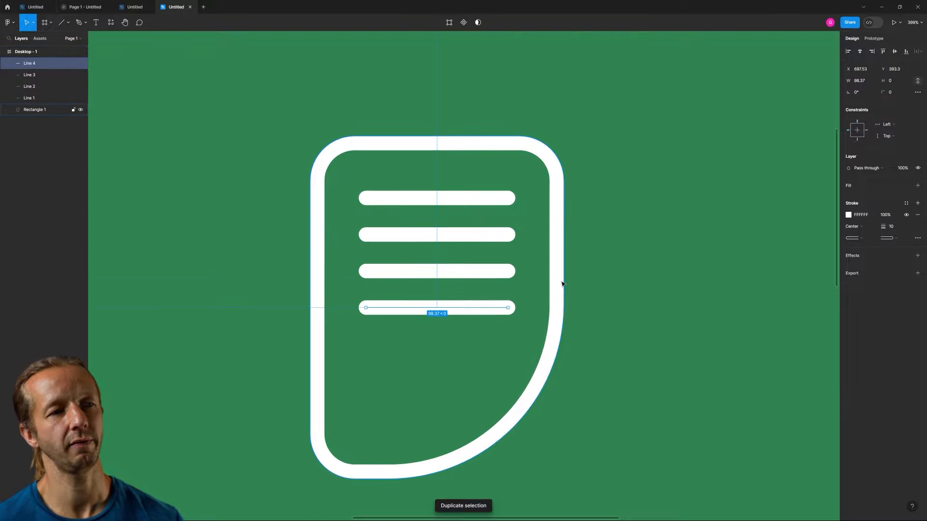
{"action": "left_click", "coordinate": [631, 271]}
Shorten the fourth line from its right end to slightly more than half its length.
{"action": "left_click", "coordinate": [501, 308]}
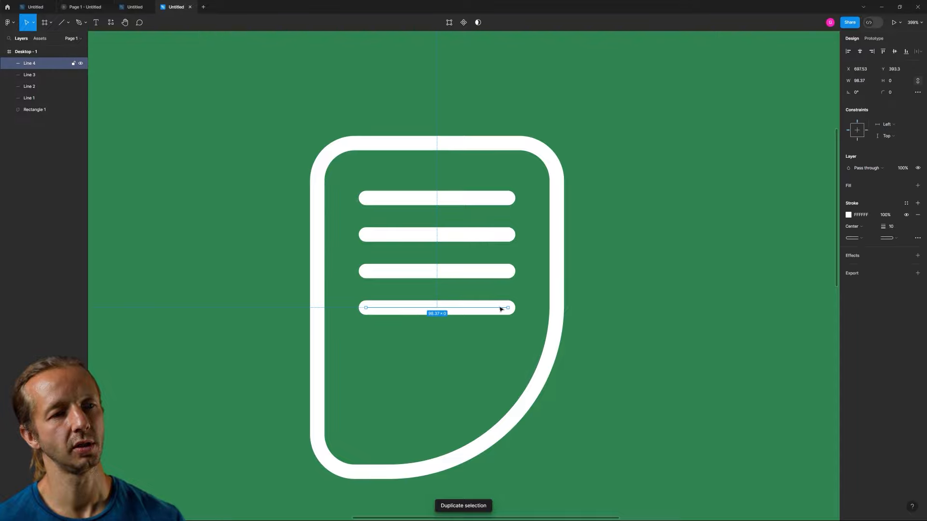
{"action": "left_click_drag", "start_coordinate": [504, 308], "coordinate": [443, 307]}
{"action": "left_click", "coordinate": [628, 274]}
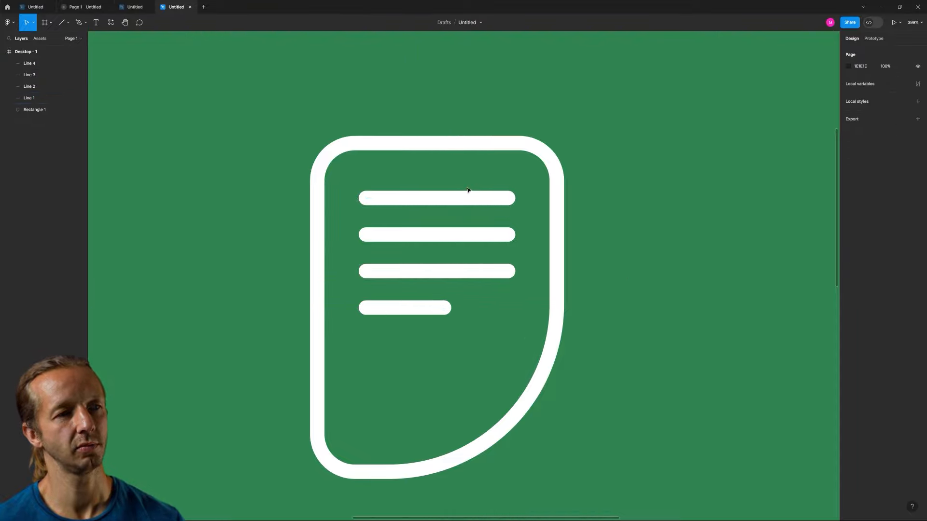
{"action": "left_click", "coordinate": [453, 198]}
{"action": "left_click", "coordinate": [445, 235], "text": "shift"}
{"action": "left_click", "coordinate": [451, 271], "text": "shift"}
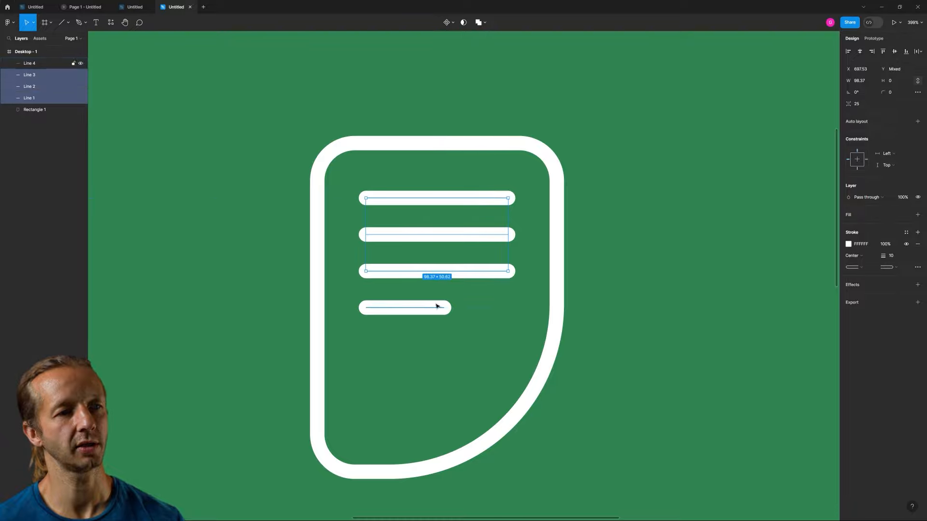
{"action": "left_click", "coordinate": [436, 306], "text": "shift"}
{"action": "mouse_move", "coordinate": [470, 273]}
{"action": "left_mouse_down"}
{"action": "mouse_move", "coordinate": [470, 289]}
{"action": "mouse_move", "coordinate": [470, 273]}
{"action": "left_mouse_up"}
{"action": "left_click", "coordinate": [676, 221]}
Select the whole icon with its outline and four lines, move it left, and place a duplicate beside it on its right.
{"action": "scroll", "coordinate": [635, 290], "scroll_direction": "down", "scroll_amount": 10}
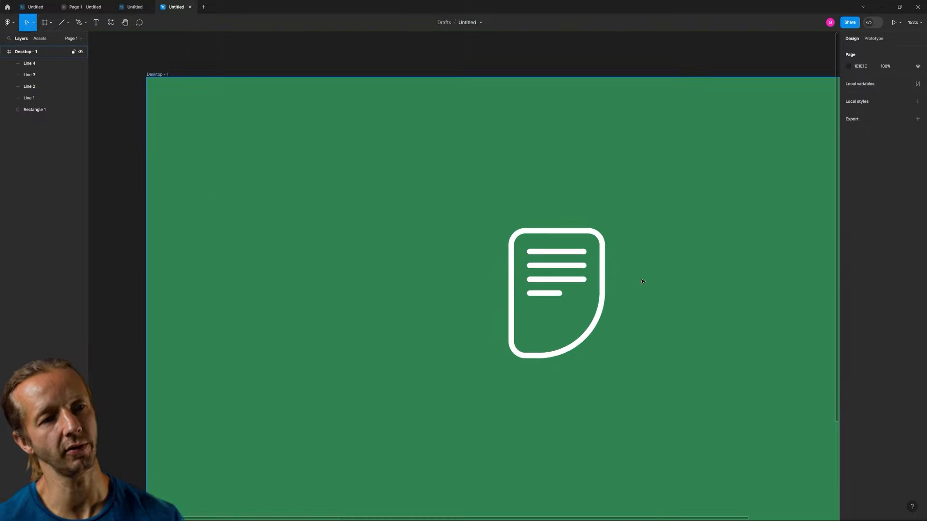
{"action": "left_click_drag", "start_coordinate": [676, 277], "coordinate": [528, 234]}
{"action": "scroll", "coordinate": [528, 234], "scroll_direction": "up", "scroll_amount": 4}
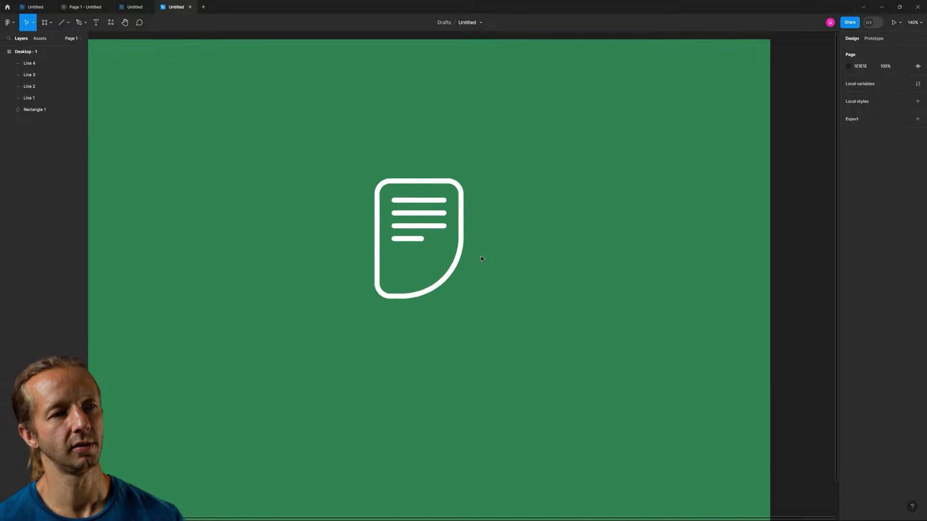
{"action": "left_click_drag", "start_coordinate": [356, 155], "coordinate": [527, 320]}
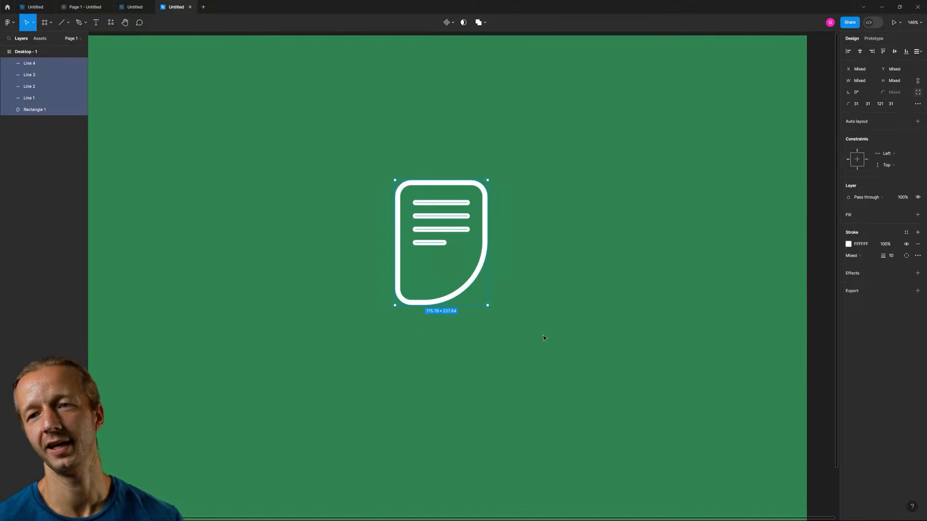
{"action": "scroll", "coordinate": [572, 304], "scroll_direction": "down", "scroll_amount": 4}
{"action": "scroll", "coordinate": [545, 295], "scroll_direction": "up", "scroll_amount": 2}
{"action": "scroll", "coordinate": [545, 296], "scroll_direction": "up", "scroll_amount": 3}
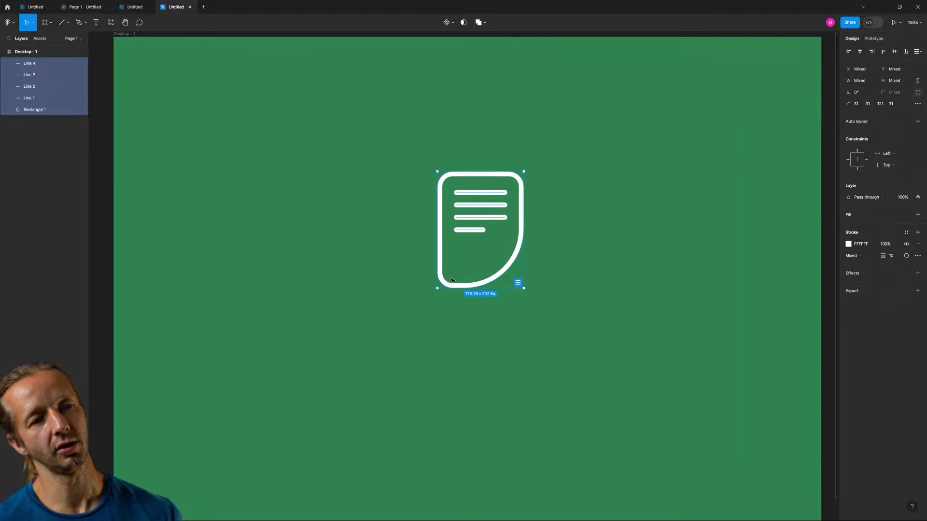
{"action": "scroll", "coordinate": [543, 211], "scroll_direction": "down", "scroll_amount": 3}
{"action": "scroll", "coordinate": [557, 207], "scroll_direction": "up", "scroll_amount": 2}
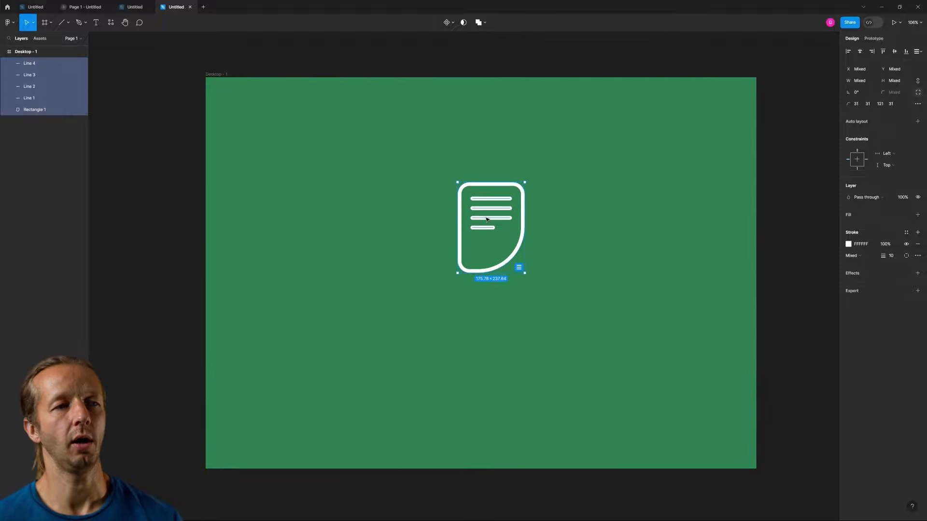
{"action": "left_click_drag", "start_coordinate": [491, 220], "coordinate": [469, 246]}
{"action": "left_click", "coordinate": [581, 224]}
{"action": "scroll", "coordinate": [482, 217], "scroll_direction": "up", "scroll_amount": 5}
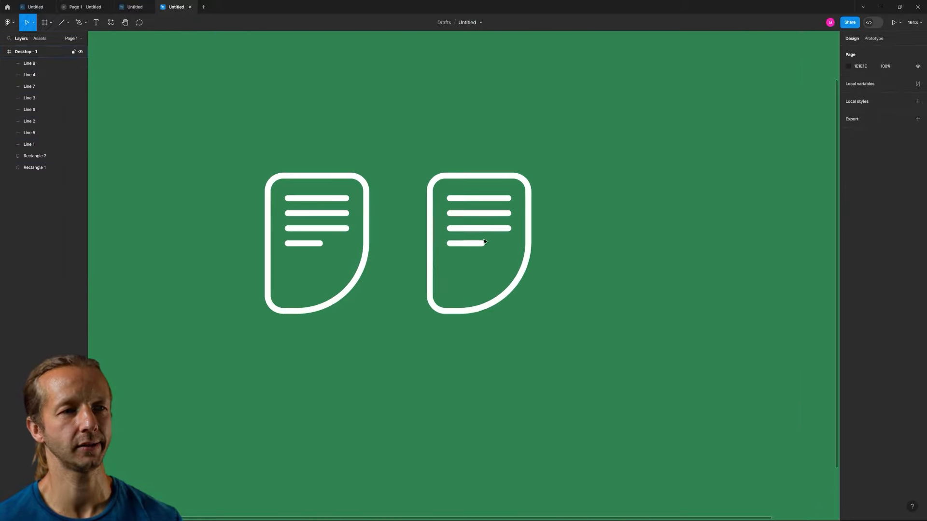
Draw a rectangle about 128 × 304 covering the right half of the right-hand icon and extending past its edges.
{"action": "left_click", "coordinate": [497, 162]}
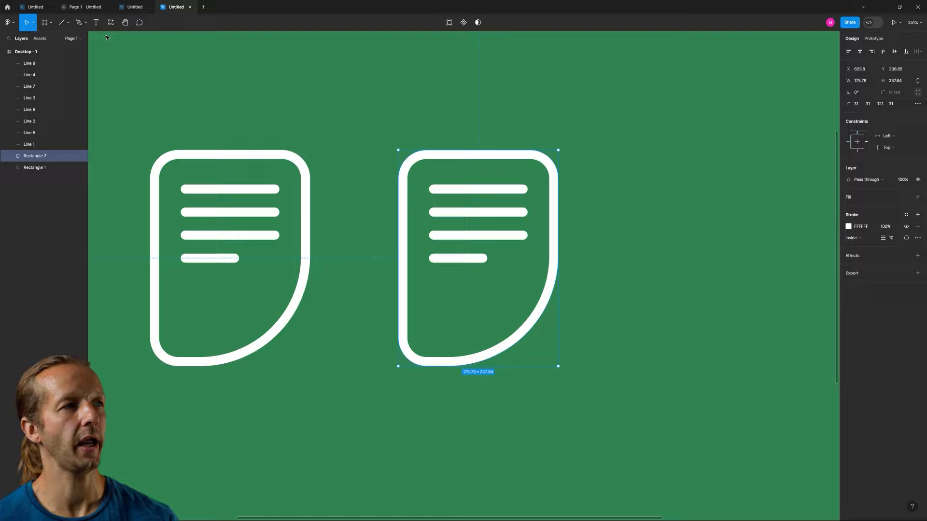
{"action": "left_click", "coordinate": [69, 22]}
{"action": "left_click", "coordinate": [49, 38]}
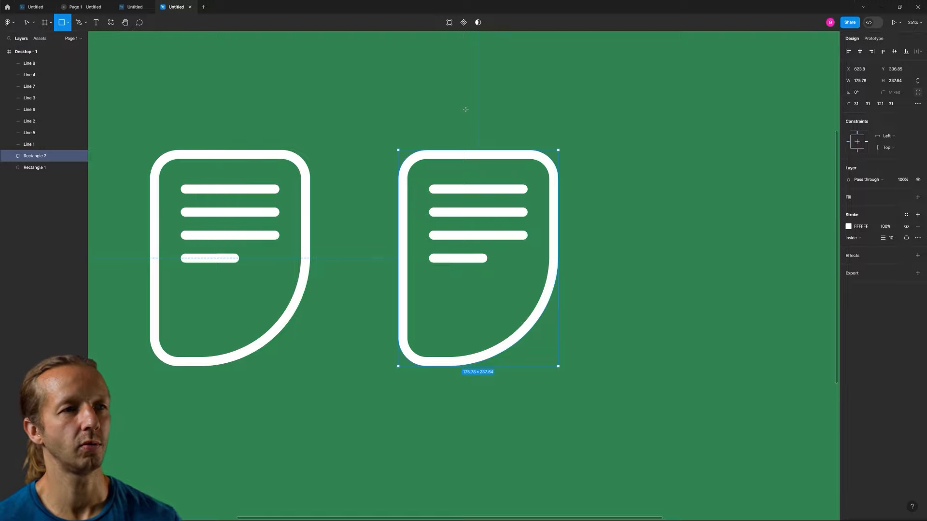
{"action": "mouse_move", "coordinate": [478, 128]}
{"action": "left_mouse_down"}
{"action": "mouse_move", "coordinate": [502, 216]}
{"action": "mouse_move", "coordinate": [593, 439]}
{"action": "mouse_move", "coordinate": [595, 405]}
{"action": "left_mouse_up"}
{"action": "scroll", "coordinate": [449, 139], "scroll_direction": "up", "scroll_amount": 1, "text": "ctrl"}
Fill the right-hand icon's outlined shape with the green 2F8451 sampled from the frame background.
{"action": "left_click", "coordinate": [499, 152]}
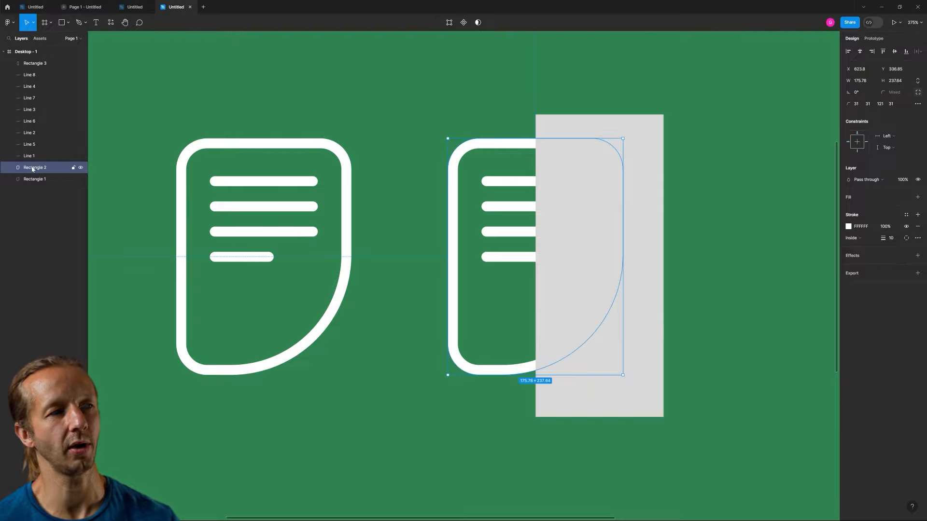
{"action": "scroll", "coordinate": [448, 231], "scroll_direction": "up", "scroll_amount": 1, "text": "ctrl"}
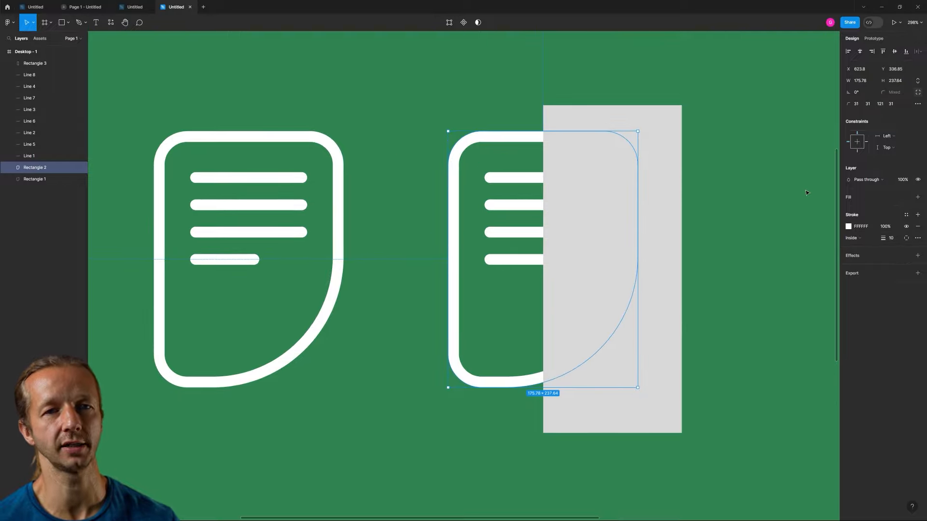
{"action": "left_click", "coordinate": [917, 197]}
{"action": "left_click", "coordinate": [848, 209]}
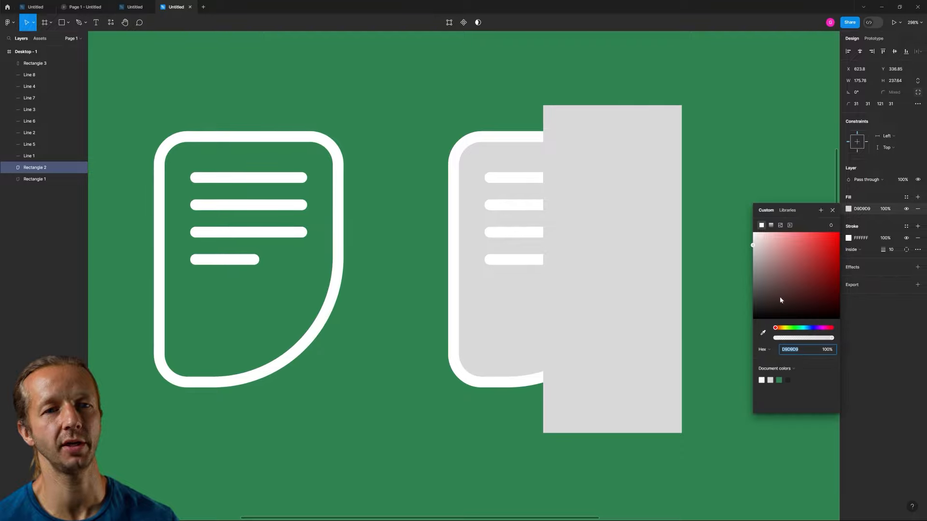
{"action": "left_click", "coordinate": [762, 332]}
{"action": "left_click", "coordinate": [801, 65]}
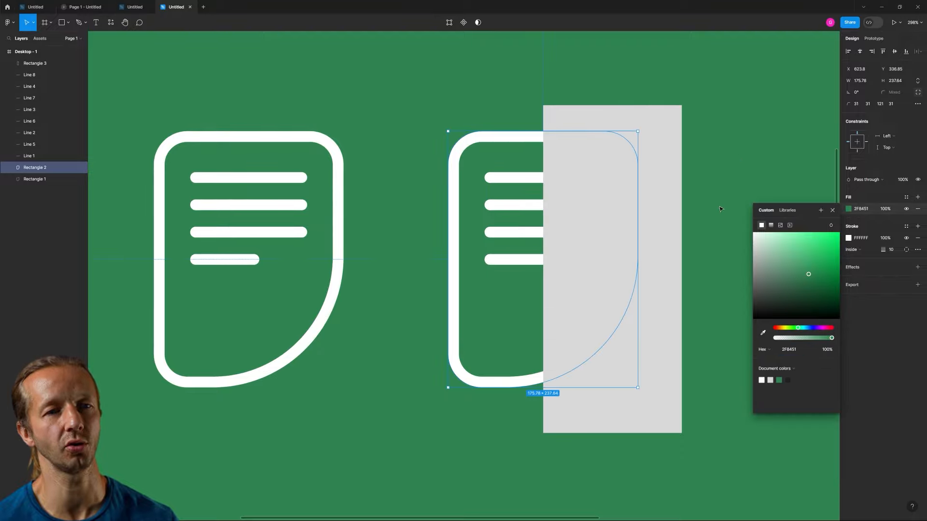
{"action": "left_click", "coordinate": [719, 156]}
Duplicate the right-hand icon's green-filled shape and use the copy as a mask on the grey rectangle.
{"action": "left_click", "coordinate": [584, 164]}
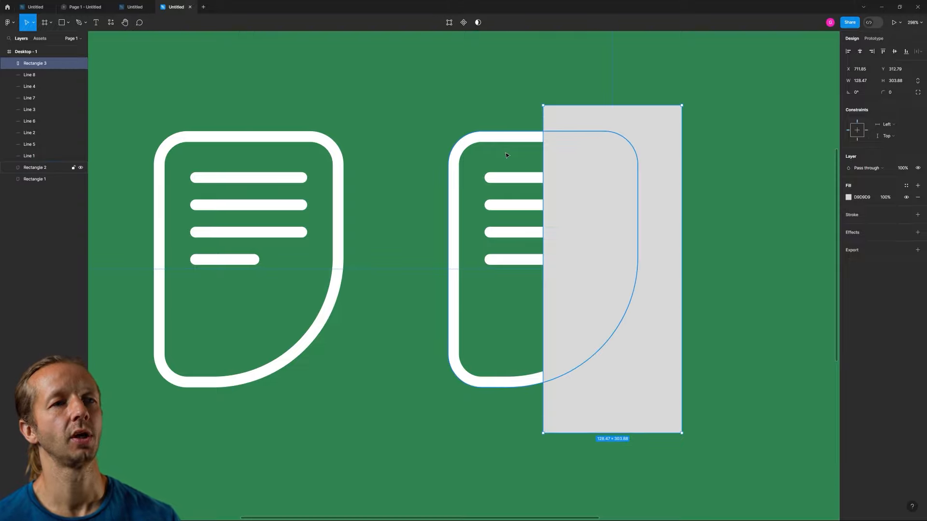
{"action": "left_click", "coordinate": [483, 163]}
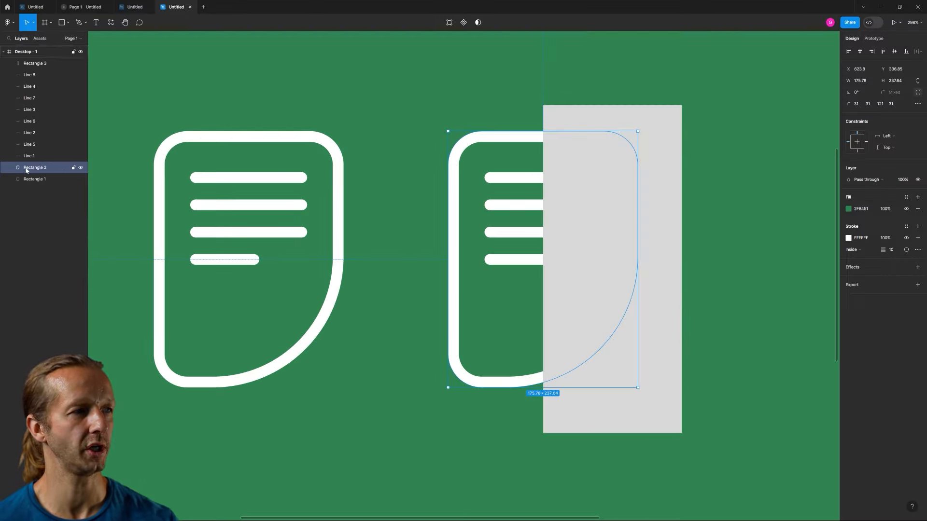
{"action": "key", "text": "ctrl+d"}
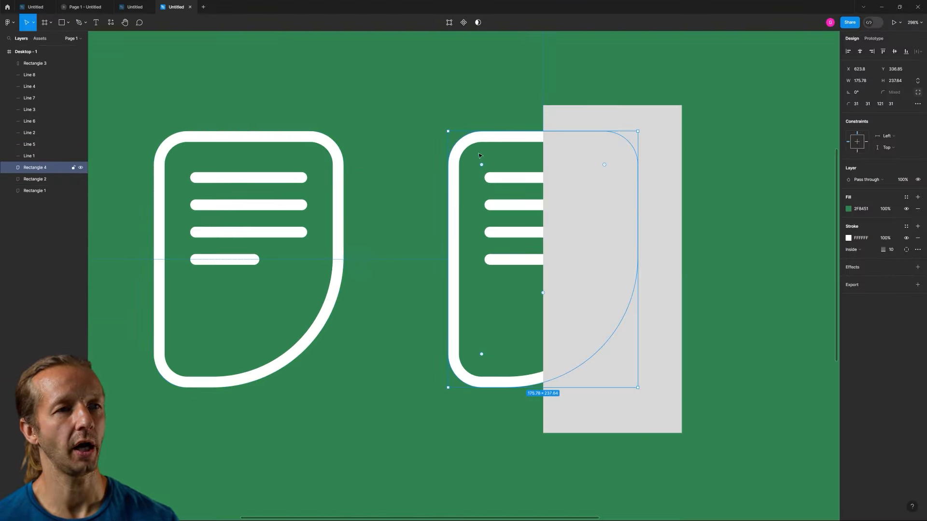
{"action": "left_click", "coordinate": [579, 127], "text": "shift"}
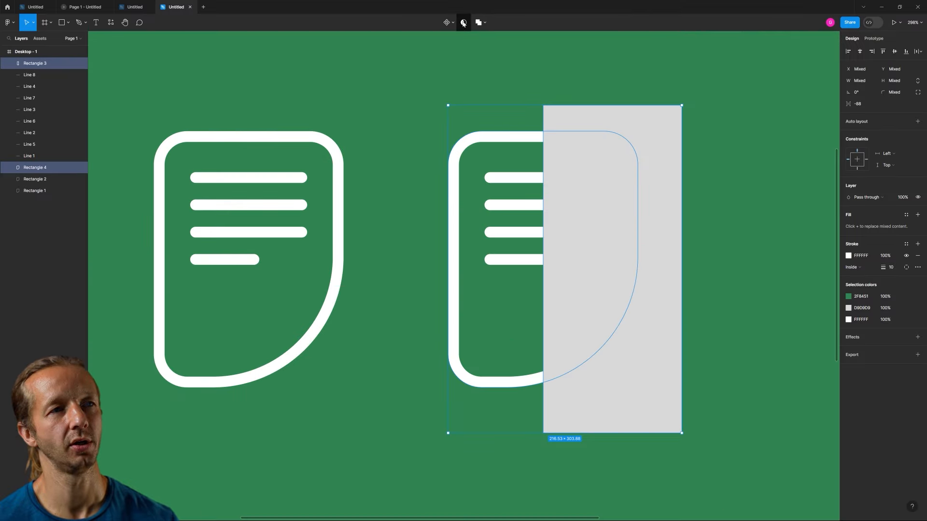
{"action": "left_click", "coordinate": [461, 50]}
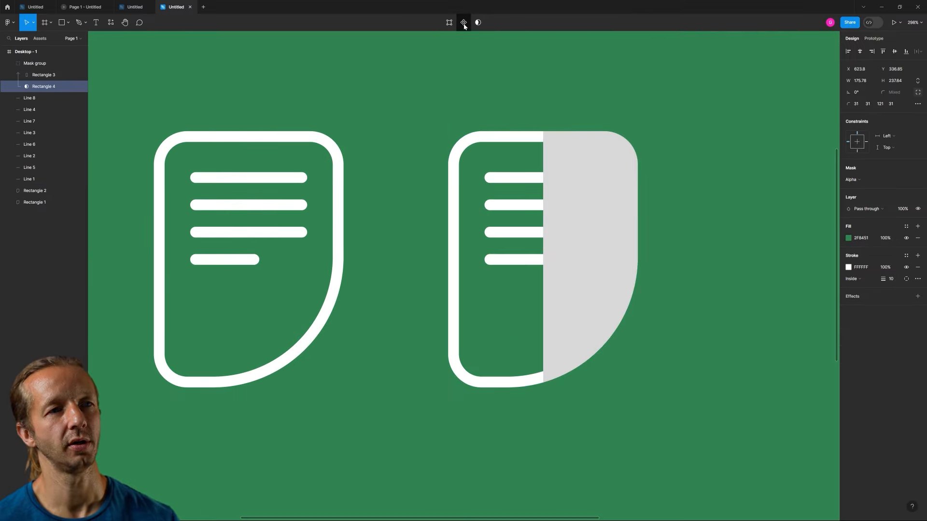
{"action": "left_click", "coordinate": [583, 156]}
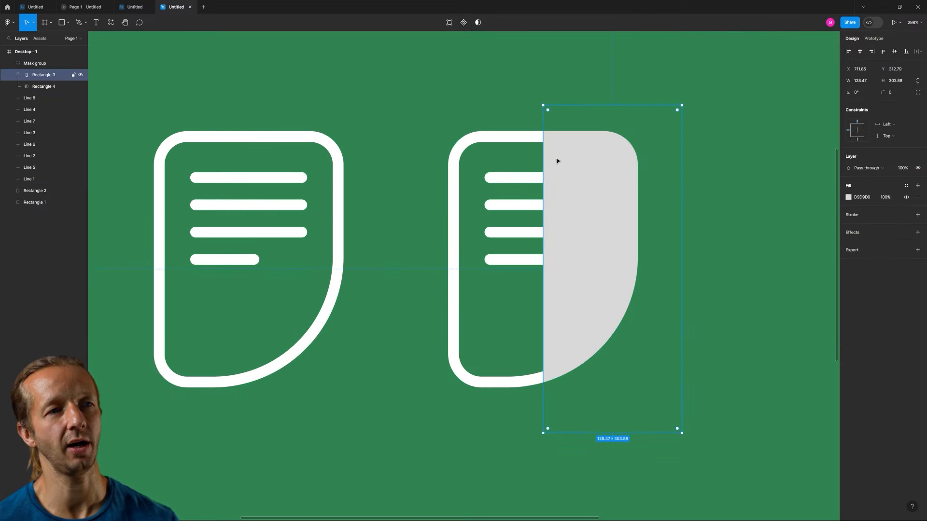
{"action": "left_click", "coordinate": [483, 165]}
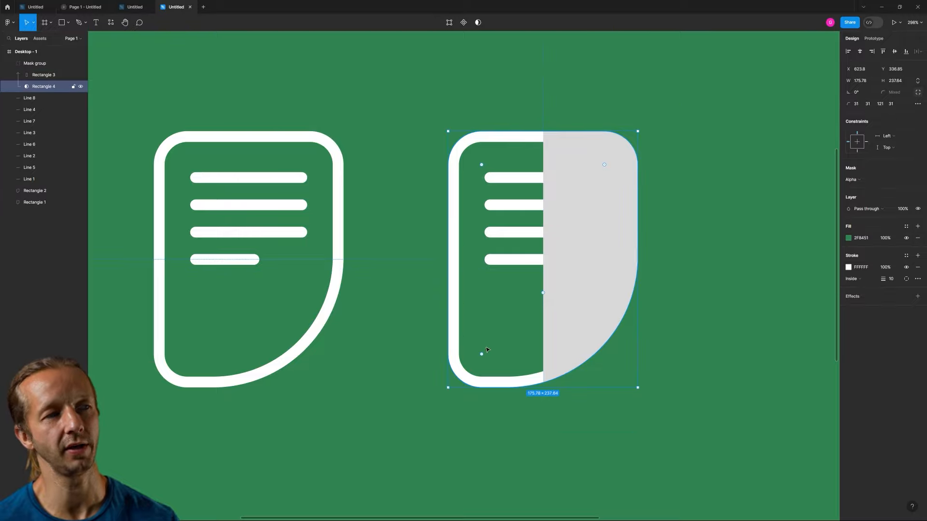
Fill the masked grey rectangle with a darker shade of the sampled background green, 227443.
{"action": "left_click", "coordinate": [586, 159]}
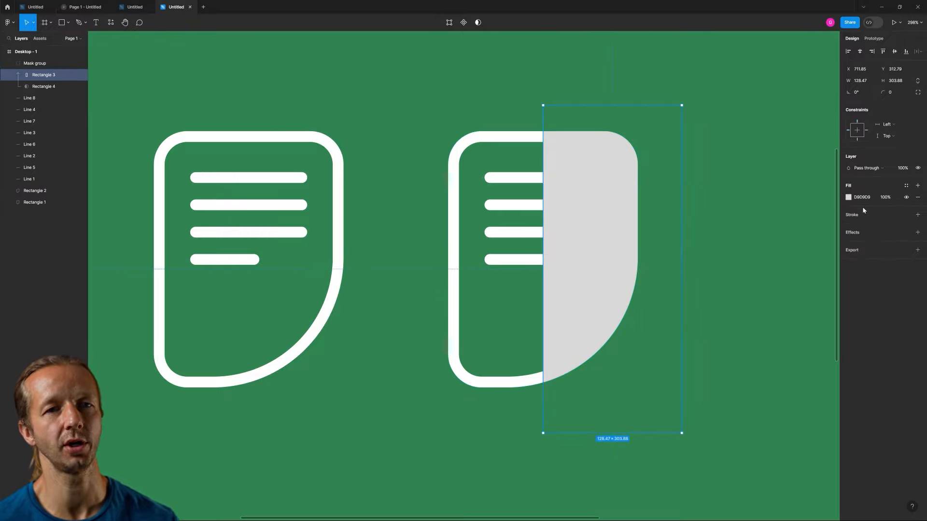
{"action": "left_click", "coordinate": [849, 198]}
{"action": "left_click", "coordinate": [762, 321]}
{"action": "left_click", "coordinate": [721, 169]}
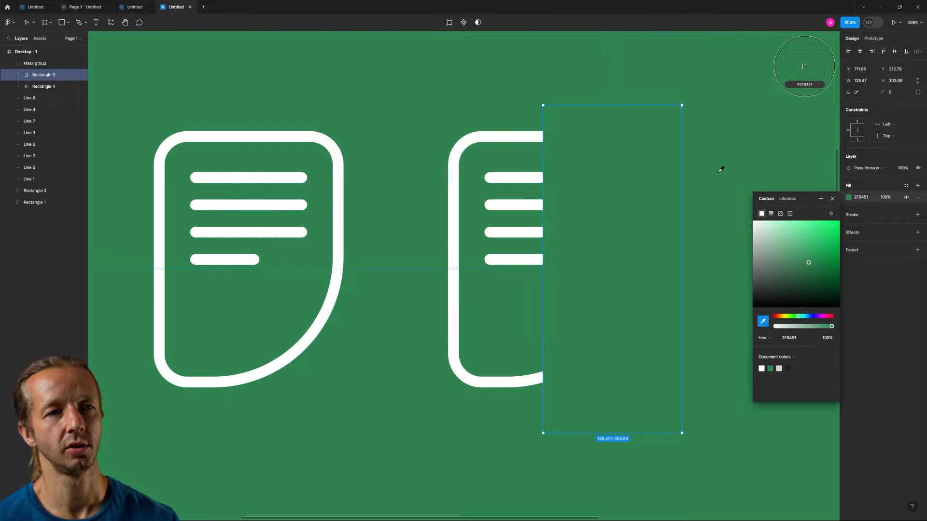
{"action": "left_click_drag", "start_coordinate": [809, 264], "coordinate": [814, 268]}
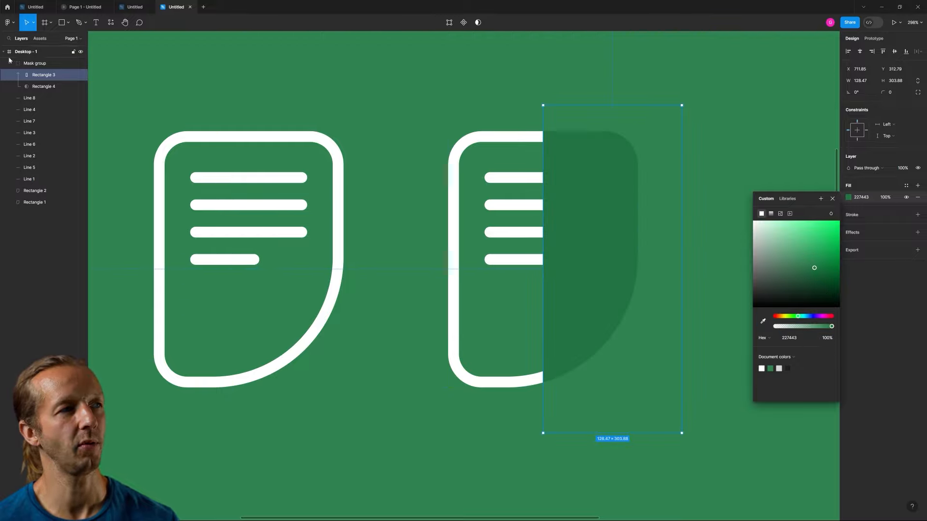
Reorder the mask group below all the text lines and directly above the right-hand icon's outlined shape.
{"action": "left_click", "coordinate": [31, 63]}
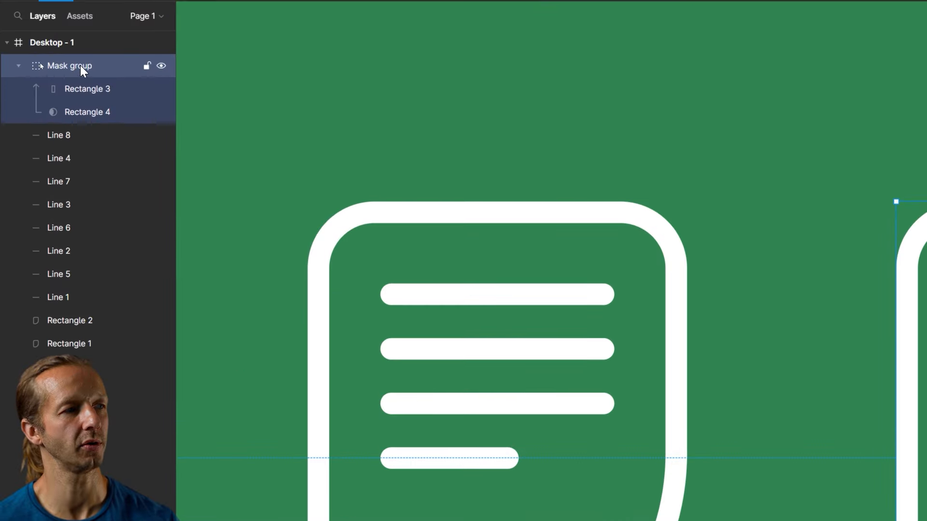
{"action": "left_click_drag", "start_coordinate": [80, 65], "coordinate": [87, 321]}
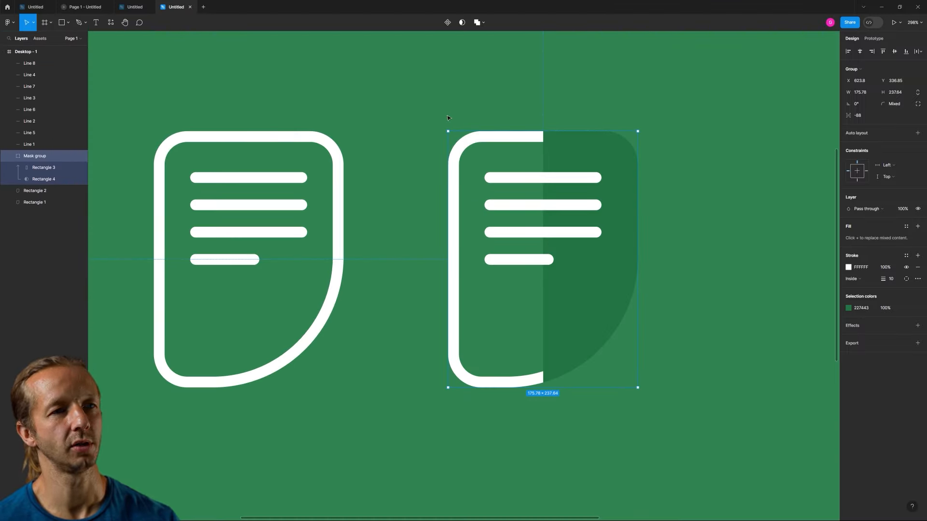
{"action": "left_click", "coordinate": [587, 97]}
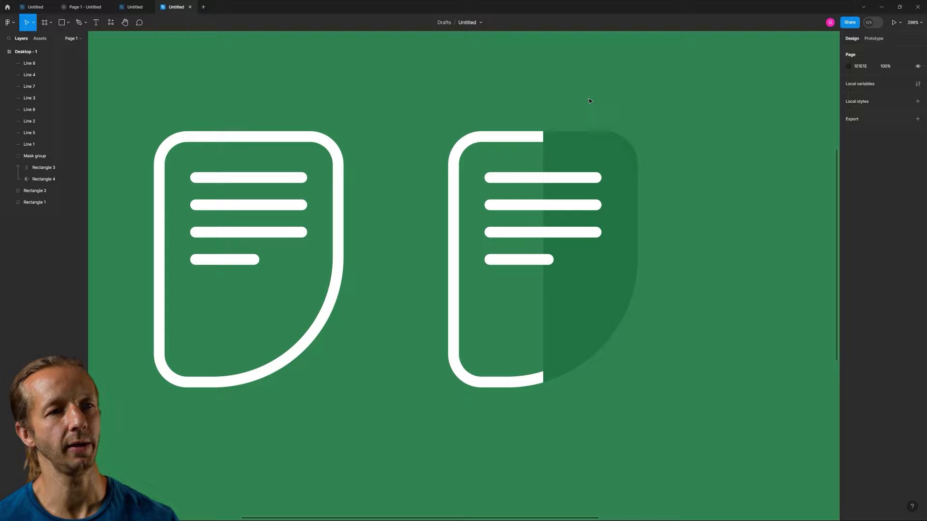
Fill the masked rectangle over the second icon's right half with the dark green 084520.
{"action": "double_click", "coordinate": [603, 159]}
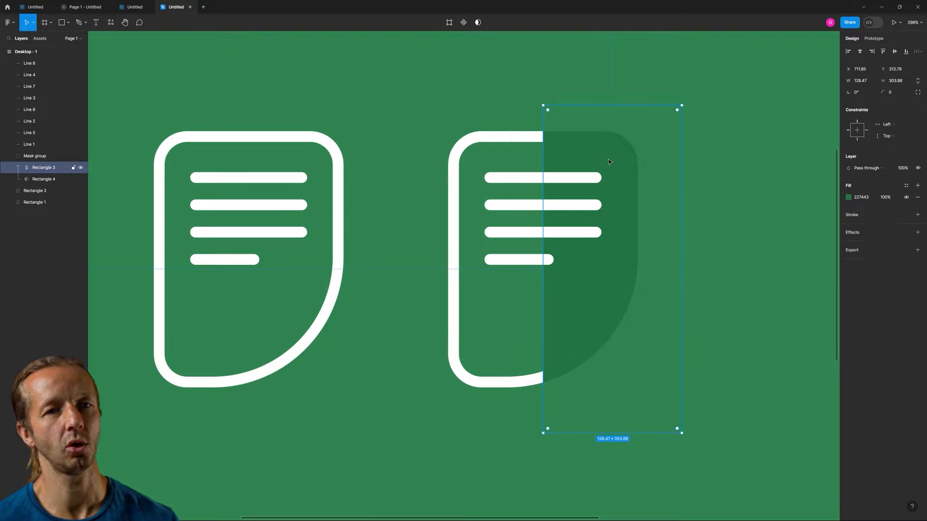
{"action": "left_click", "coordinate": [848, 197]}
{"action": "left_click", "coordinate": [829, 284]}
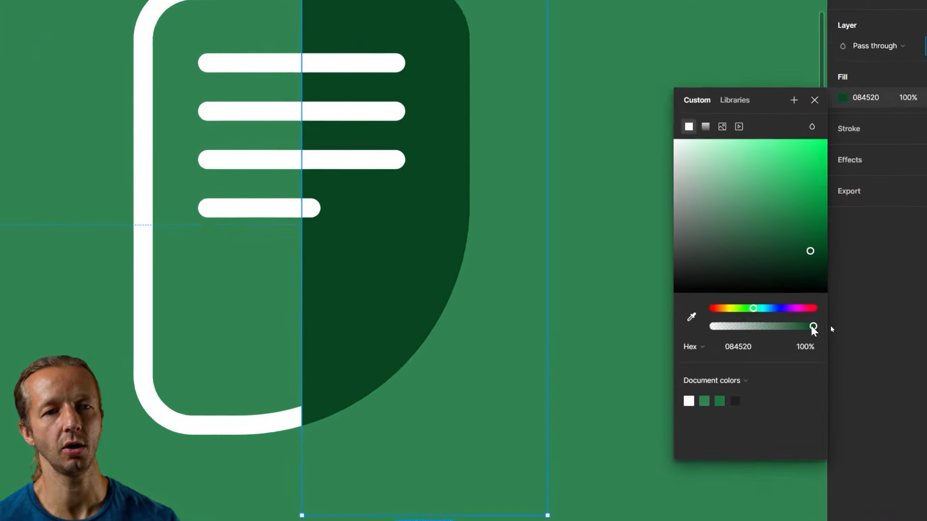
Try lowering the masked rectangle fill's opacity to 28% and 24%, and restore it to 100%.
{"action": "left_click_drag", "start_coordinate": [831, 328], "coordinate": [733, 334]}
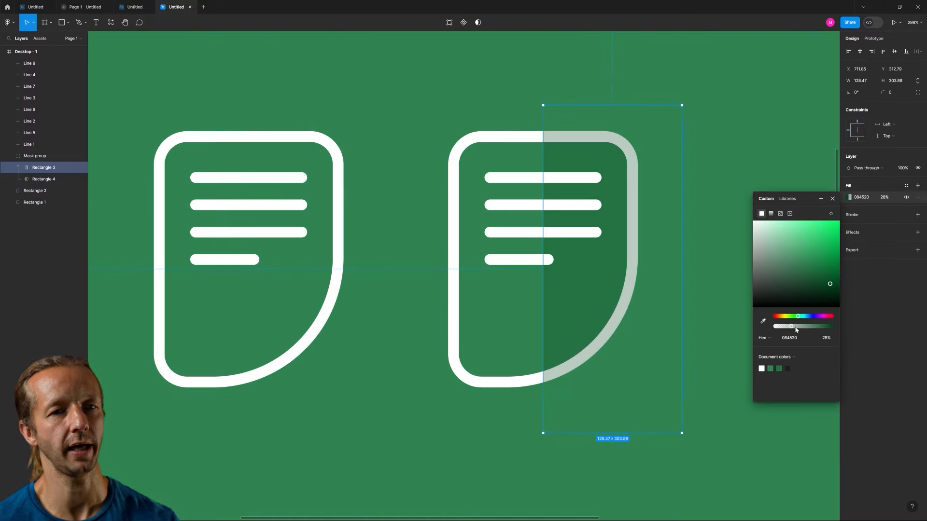
{"action": "left_click_drag", "start_coordinate": [796, 329], "coordinate": [788, 327]}
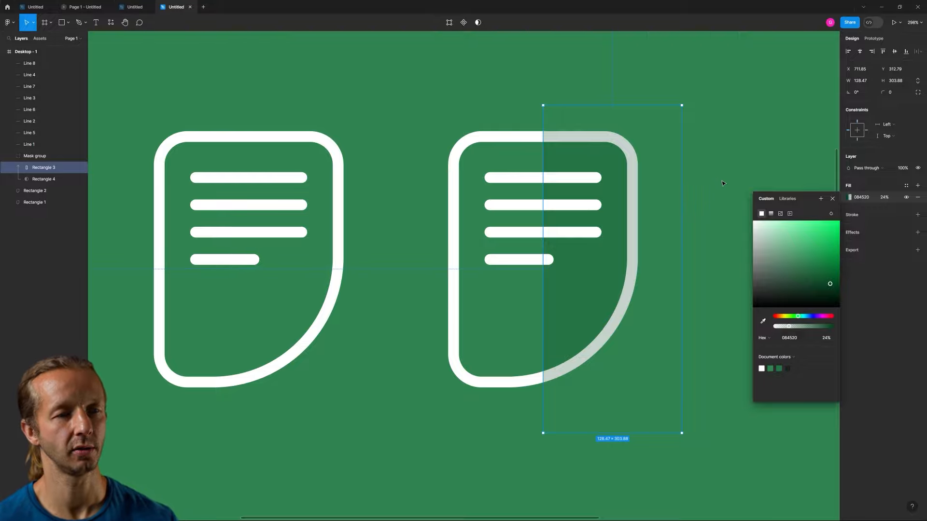
{"action": "left_click_drag", "start_coordinate": [788, 327], "coordinate": [850, 331]}
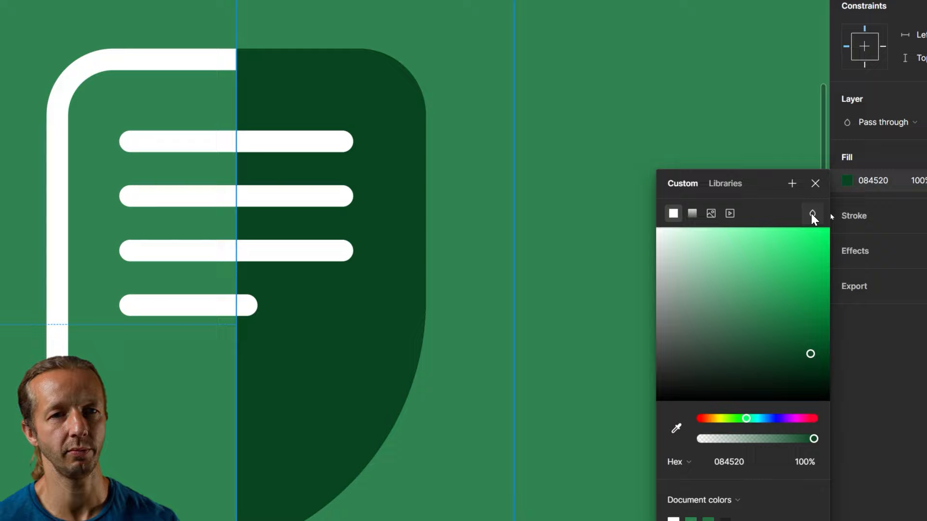
Set the masked rectangle fill's blend mode to Screen and darken its colour to 0B2A15.
{"action": "left_click", "coordinate": [811, 214]}
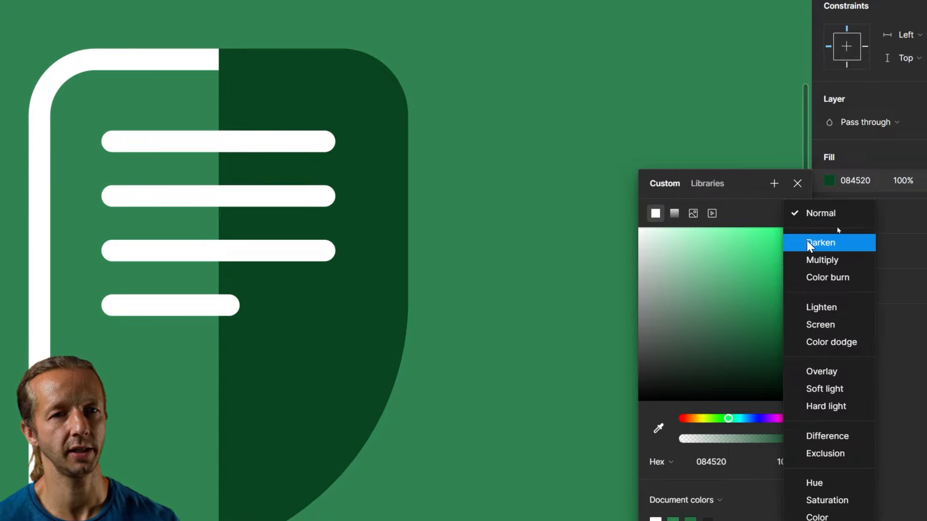
{"action": "left_click", "coordinate": [807, 240]}
{"action": "left_click", "coordinate": [794, 213]}
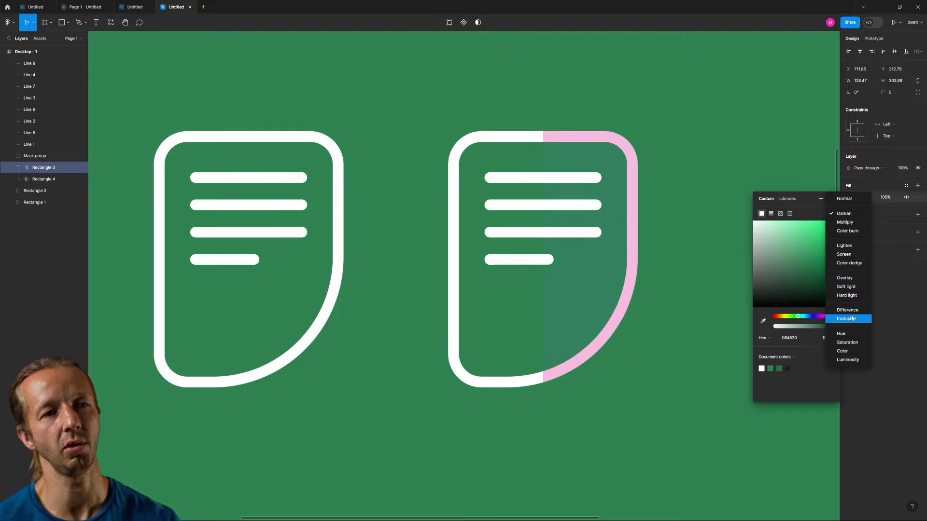
{"action": "left_click", "coordinate": [844, 254]}
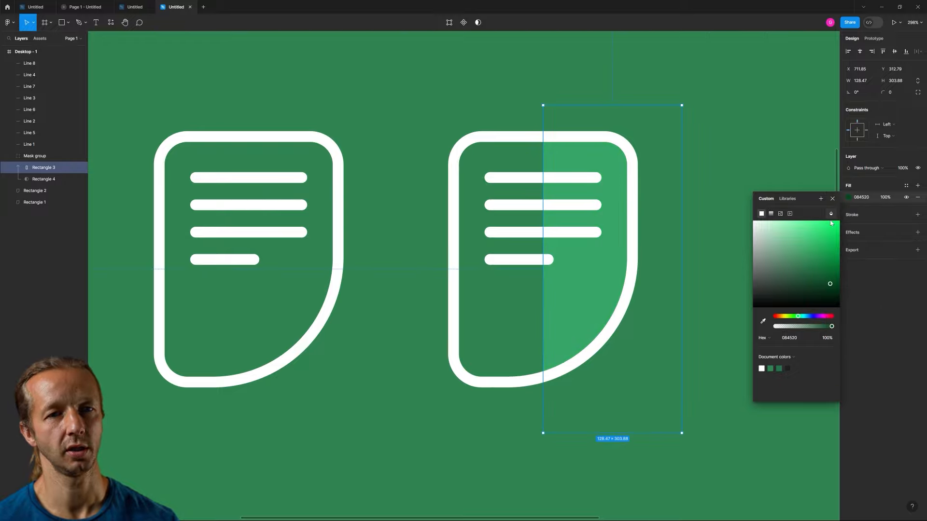
{"action": "mouse_move", "coordinate": [832, 283]}
{"action": "left_mouse_down"}
{"action": "mouse_move", "coordinate": [819, 270]}
{"action": "mouse_move", "coordinate": [799, 278]}
{"action": "mouse_move", "coordinate": [826, 294]}
{"action": "left_mouse_up"}
{"action": "left_click", "coordinate": [706, 200]}
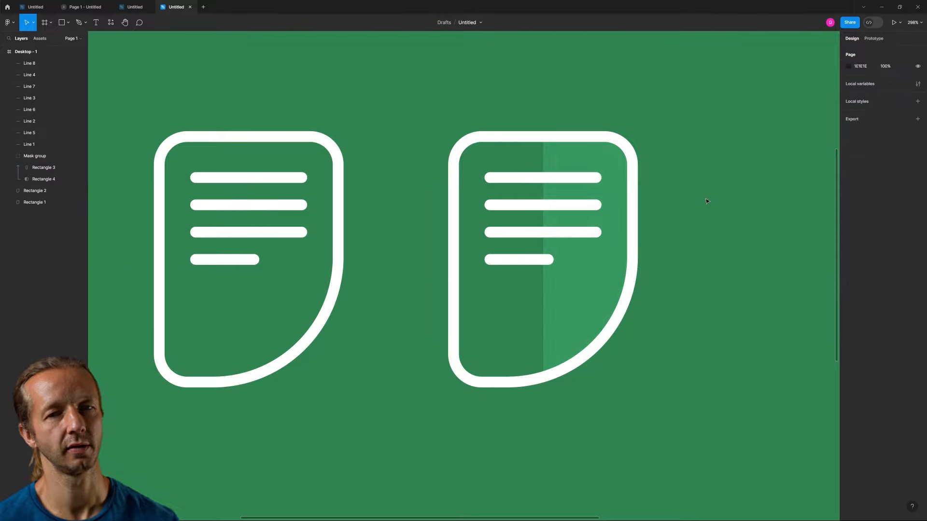
Duplicate the whole half-shaded icon, including its lines and mask group, to its right.
{"action": "scroll", "coordinate": [694, 205], "scroll_direction": "down", "scroll_amount": 1}
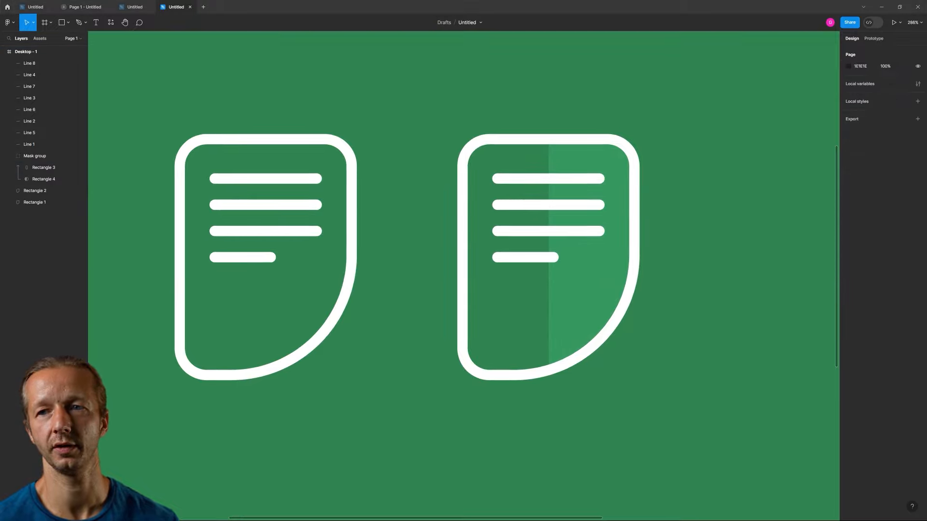
{"action": "scroll", "coordinate": [512, 199], "scroll_direction": "down", "scroll_amount": 10}
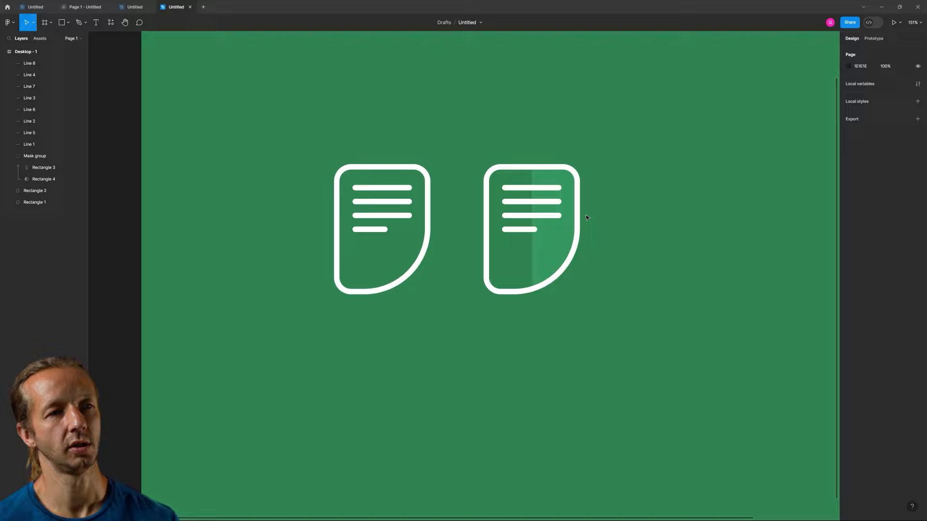
{"action": "left_click_drag", "start_coordinate": [606, 190], "coordinate": [465, 199]}
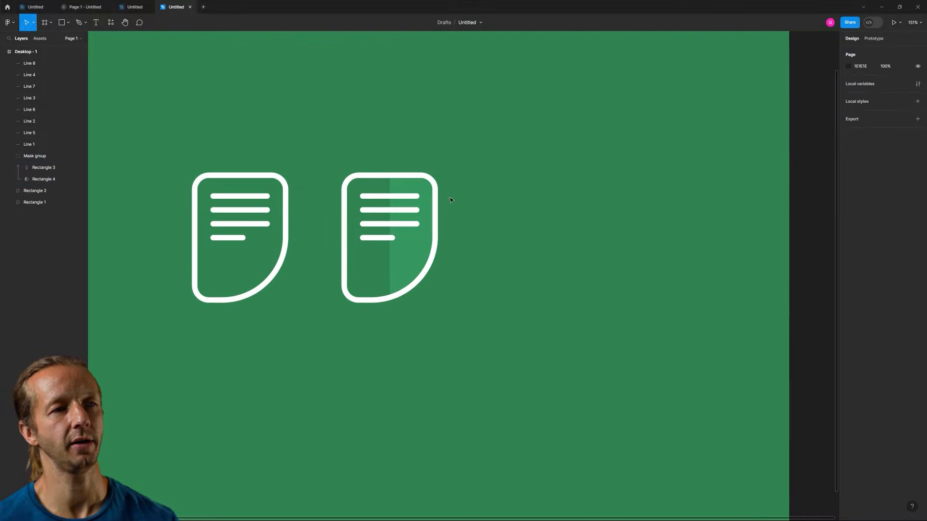
{"action": "left_click_drag", "start_coordinate": [315, 149], "coordinate": [452, 284]}
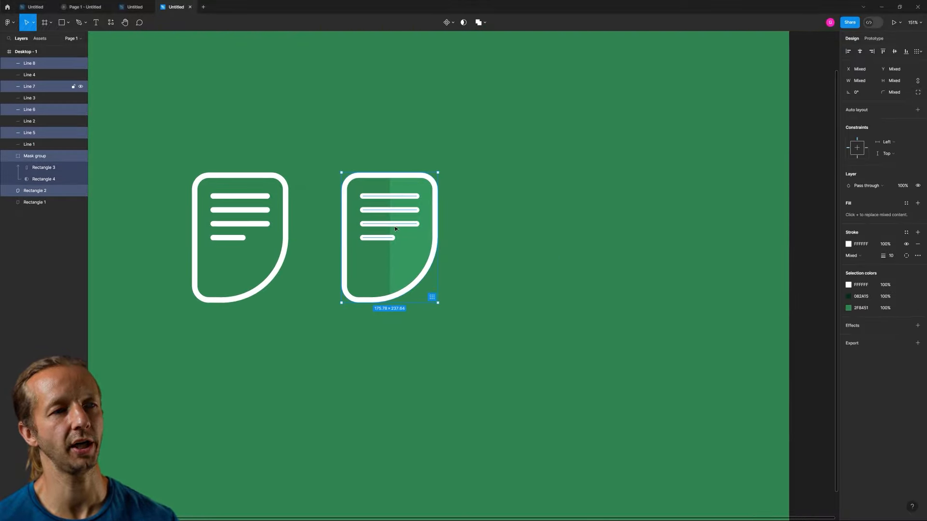
{"action": "left_click_drag", "start_coordinate": [395, 229], "coordinate": [534, 226]}
{"action": "left_click", "coordinate": [534, 130]}
Draw a circle of about 191 × 191 over the third icon's upper part and place it topmost in that icon's mask group.
{"action": "scroll", "coordinate": [526, 214], "scroll_direction": "up", "scroll_amount": 8}
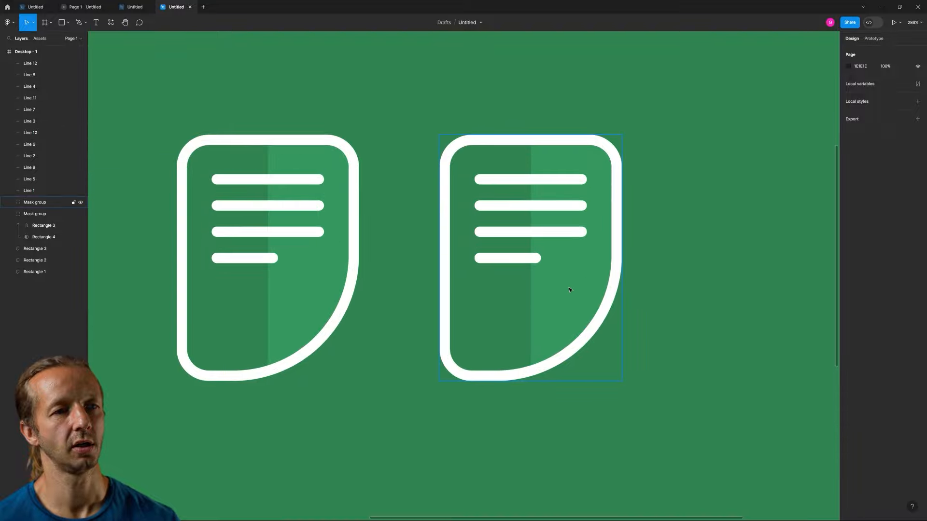
{"action": "key", "text": "o"}
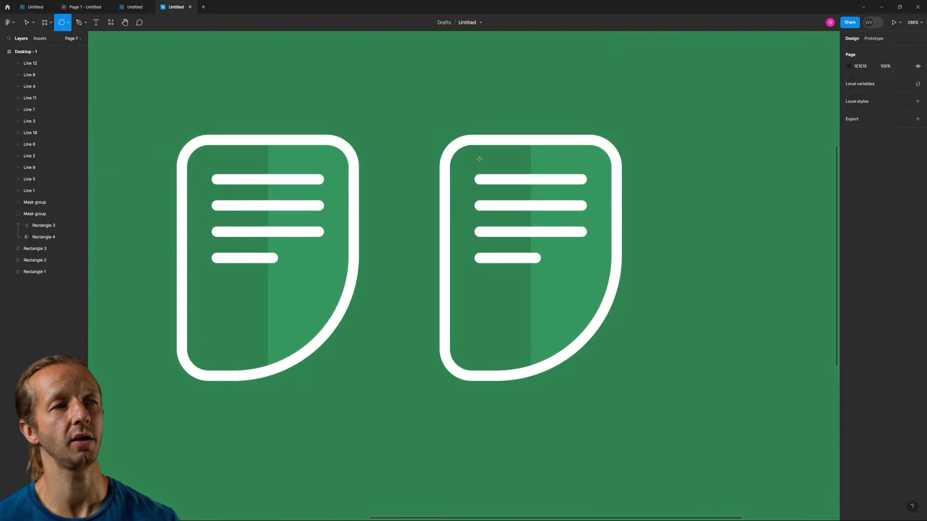
{"action": "left_click", "coordinate": [68, 28]}
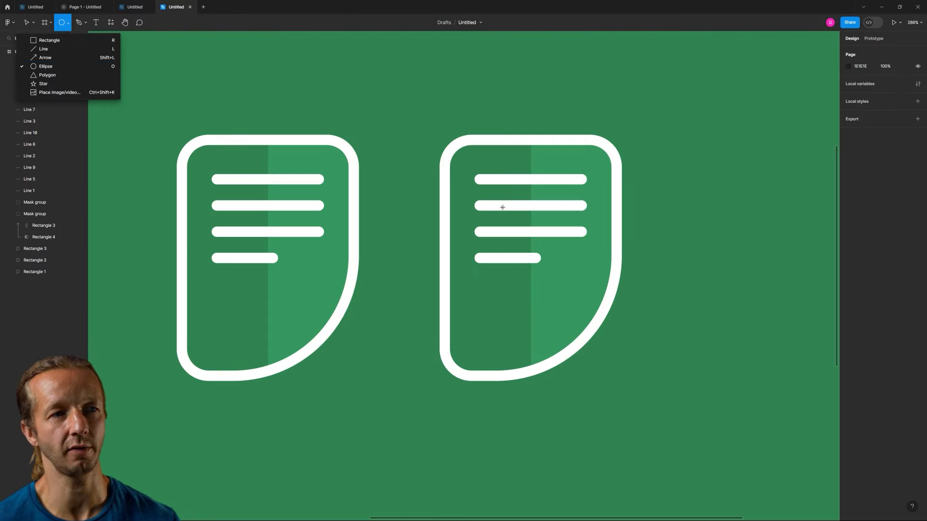
{"action": "left_click_drag", "start_coordinate": [499, 205], "coordinate": [597, 281]}
{"action": "left_click_drag", "start_coordinate": [66, 63], "coordinate": [45, 243]}
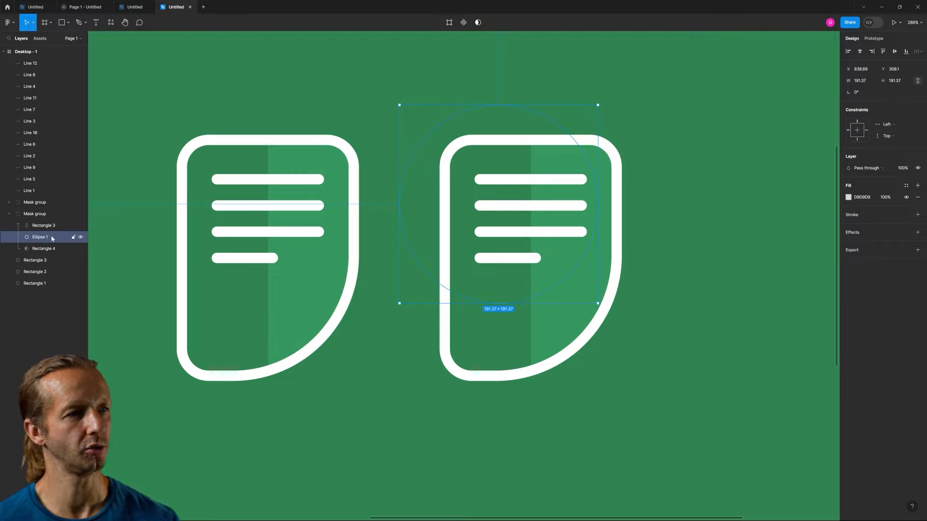
{"action": "left_click_drag", "start_coordinate": [49, 239], "coordinate": [44, 212]}
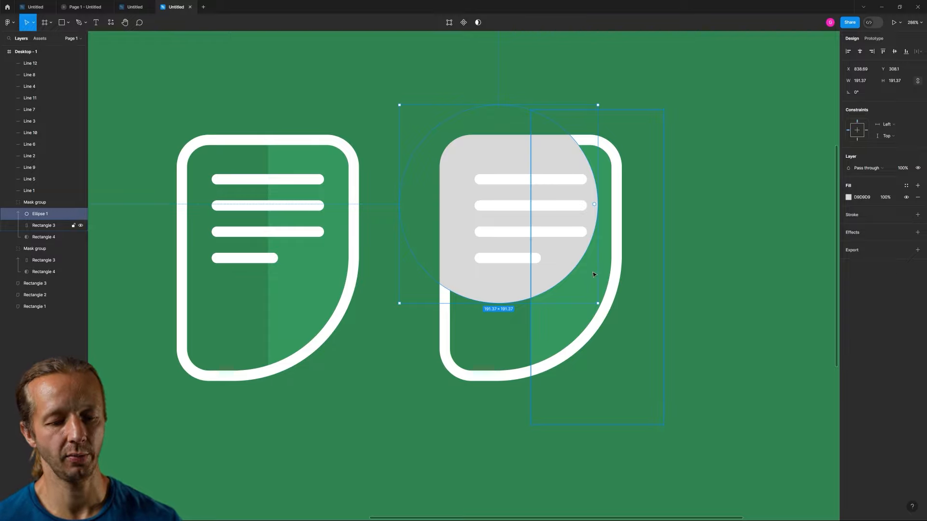
Fill the circle with the lighter green 36985F sampled from the third icon's shaded half, and delete the rectangle from its mask group.
{"action": "key", "text": "i"}
{"action": "left_click", "coordinate": [562, 311]}
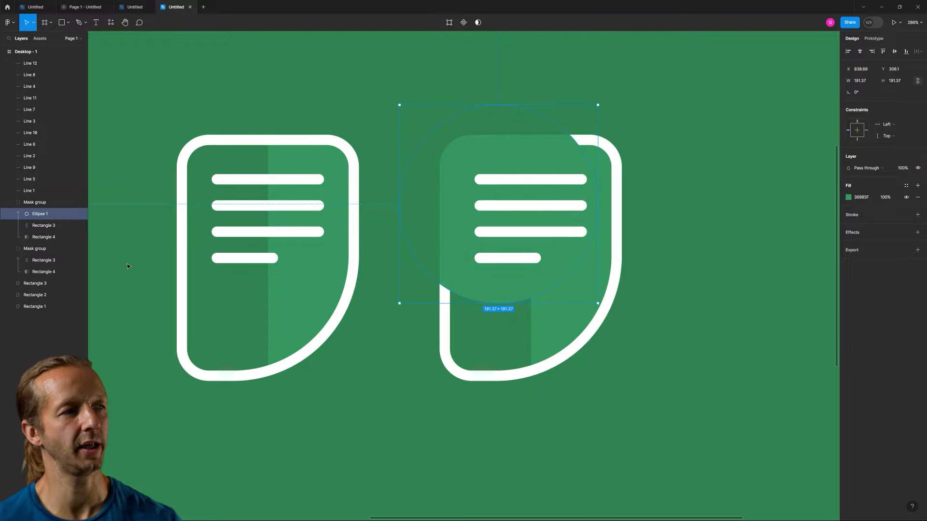
{"action": "left_click", "coordinate": [53, 225]}
{"action": "key", "text": "Delete"}
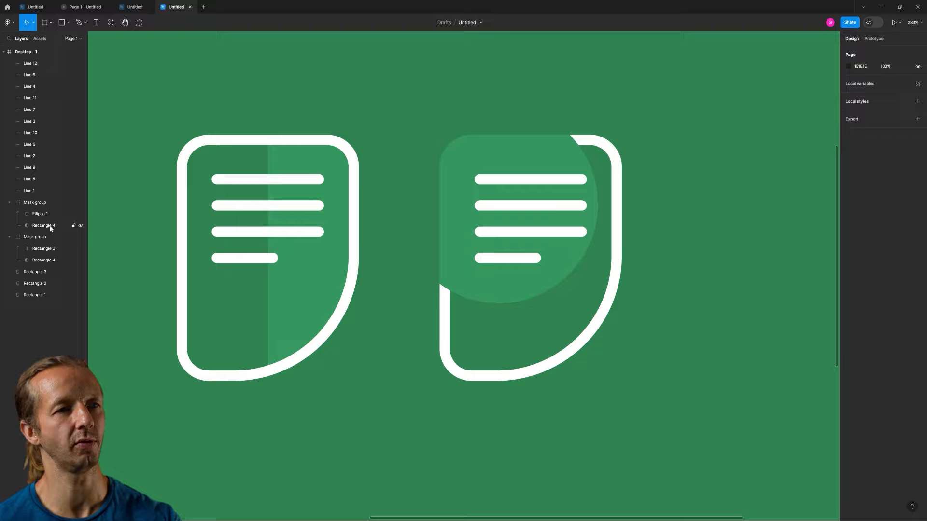
Set the blend mode of the masked circle's fill to Lighten.
{"action": "double_click", "coordinate": [534, 282]}
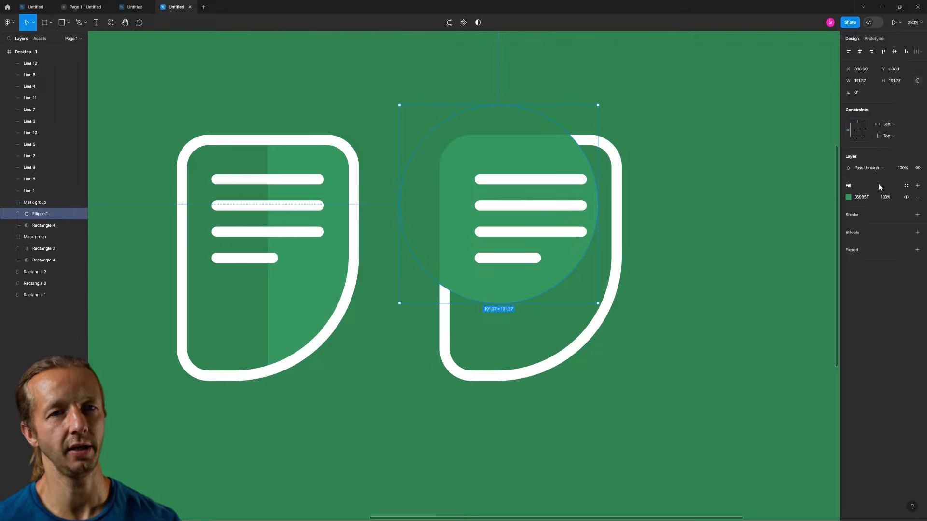
{"action": "left_click", "coordinate": [848, 197]}
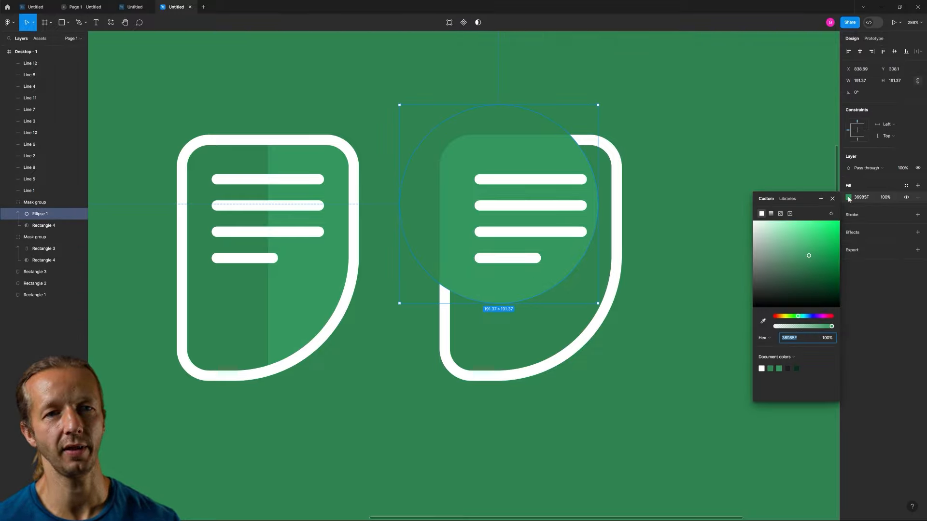
{"action": "left_click", "coordinate": [830, 214]}
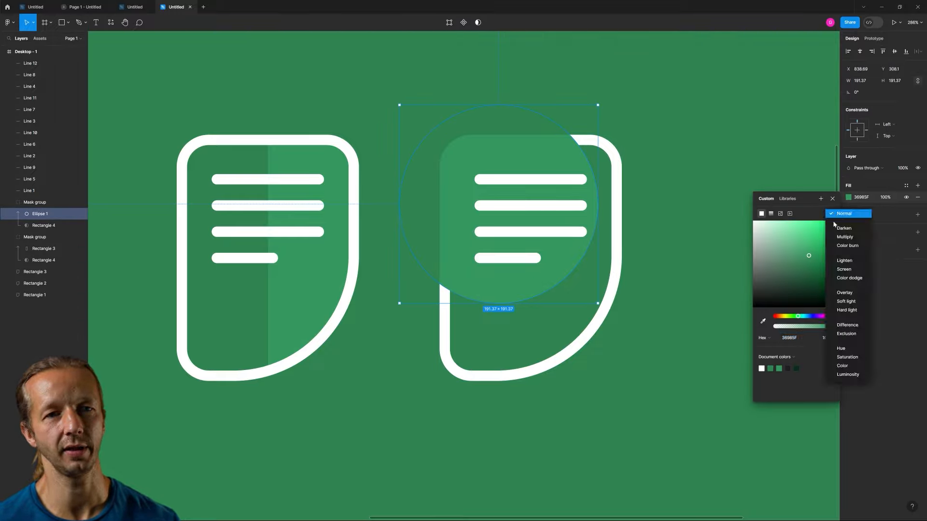
{"action": "left_click", "coordinate": [845, 263]}
{"action": "left_click", "coordinate": [719, 161]}
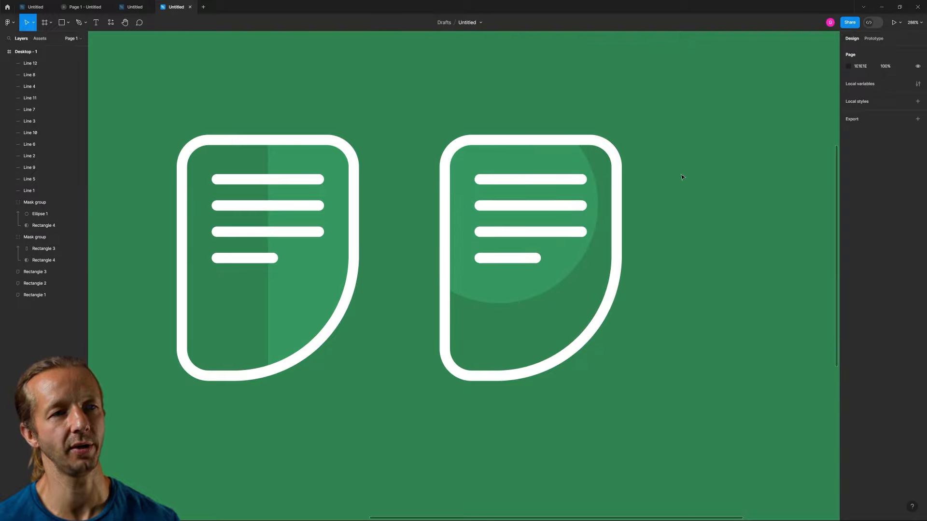
Convert the strokes of the third icon's four text lines and outer shape to outlines.
{"action": "scroll", "coordinate": [672, 187], "scroll_direction": "down", "scroll_amount": 5}
{"action": "scroll", "coordinate": [621, 180], "scroll_direction": "up", "scroll_amount": 2}
{"action": "scroll", "coordinate": [671, 155], "scroll_direction": "down", "scroll_amount": 3}
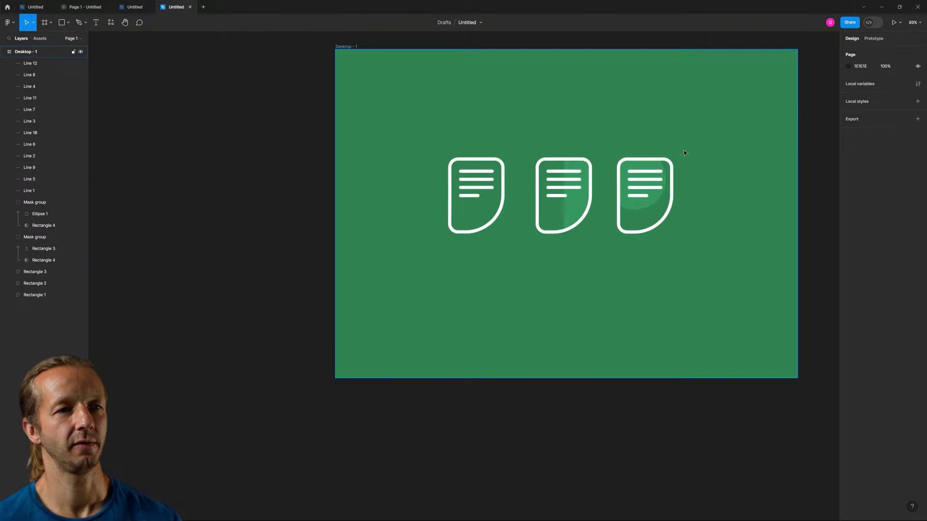
{"action": "left_click_drag", "start_coordinate": [685, 153], "coordinate": [497, 200]}
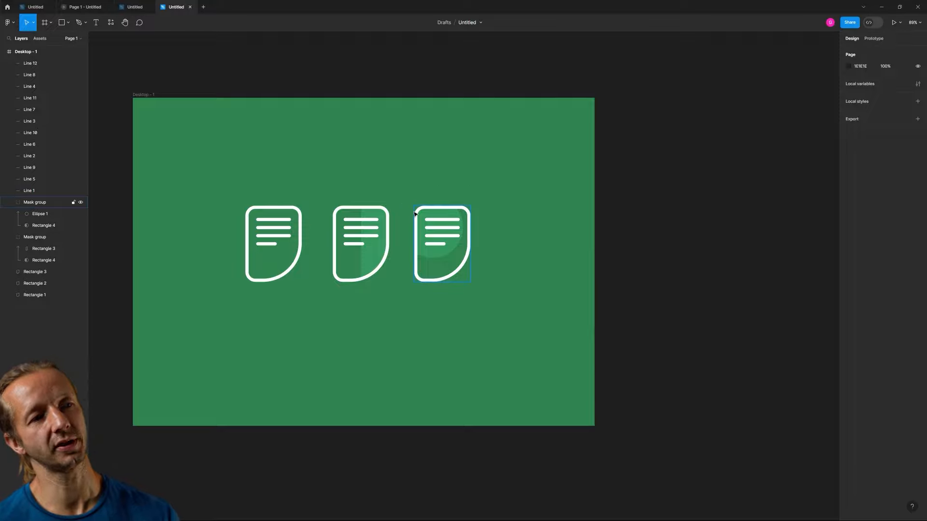
{"action": "scroll", "coordinate": [350, 196], "scroll_direction": "up", "scroll_amount": 5}
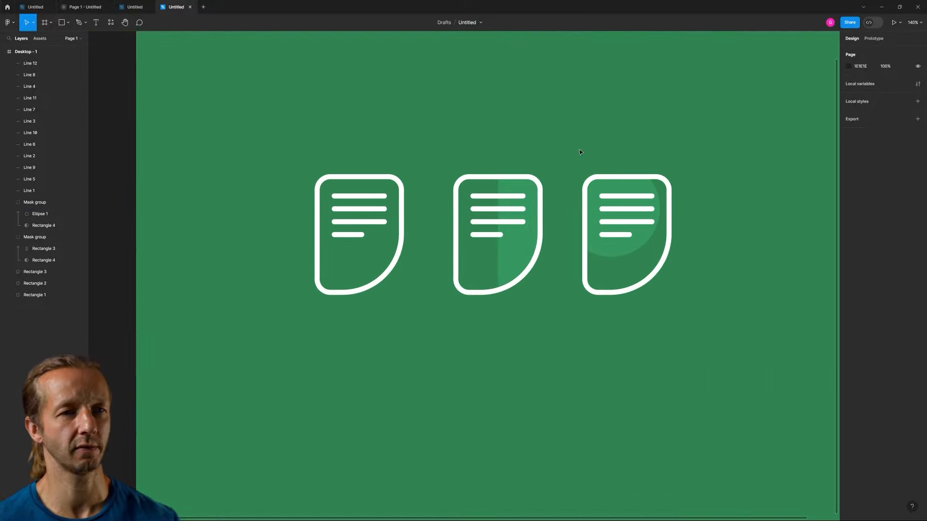
{"action": "left_click_drag", "start_coordinate": [579, 158], "coordinate": [543, 189]}
{"action": "key", "text": "ctrl+z"}
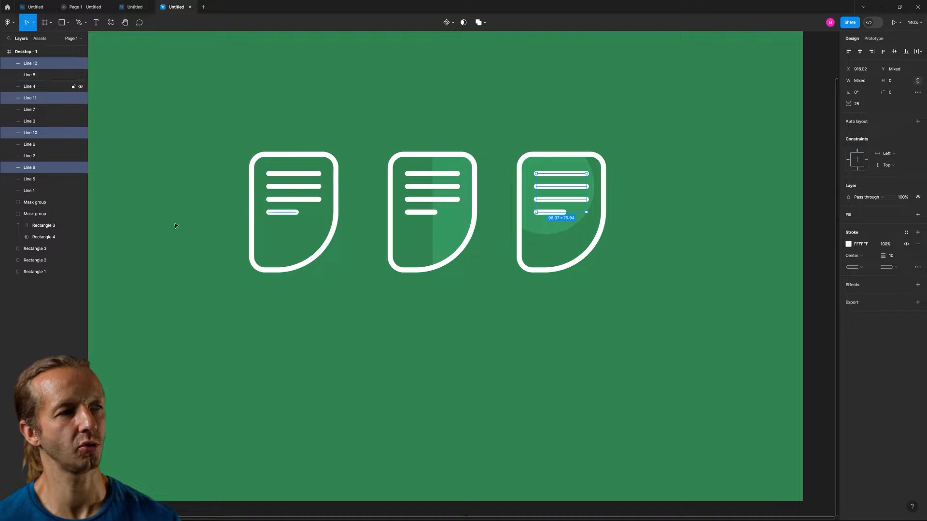
{"action": "left_click", "coordinate": [40, 250], "text": "shift"}
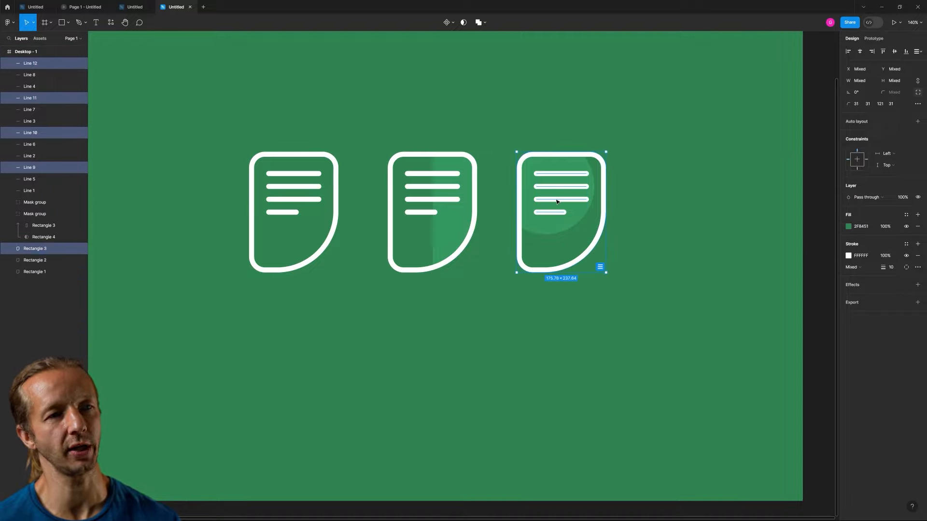
{"action": "right_click", "coordinate": [573, 193]}
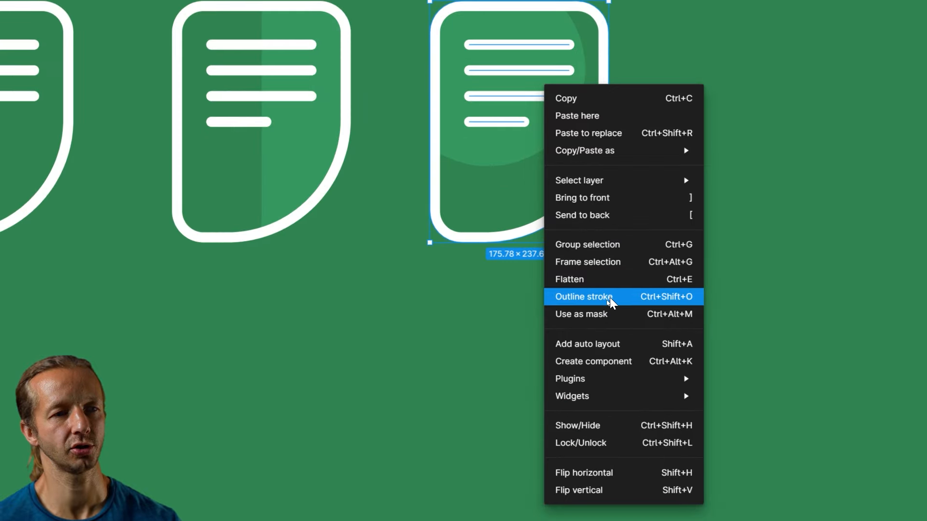
{"action": "left_click", "coordinate": [610, 297]}
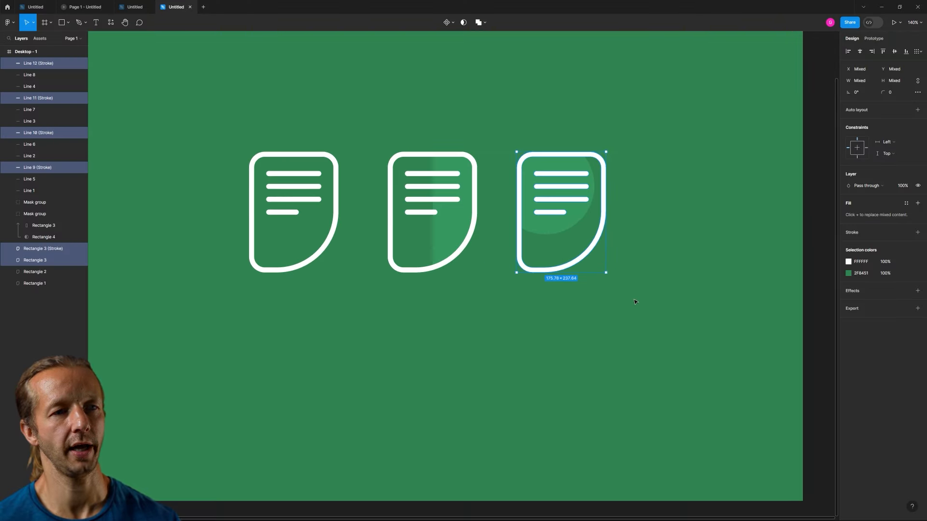
Try shrinking the third icon to about 61 × 83 and duplicating it to the right, and undo these changes.
{"action": "left_click", "coordinate": [602, 269], "text": "shift"}
{"action": "left_click_drag", "start_coordinate": [606, 273], "coordinate": [593, 176]}
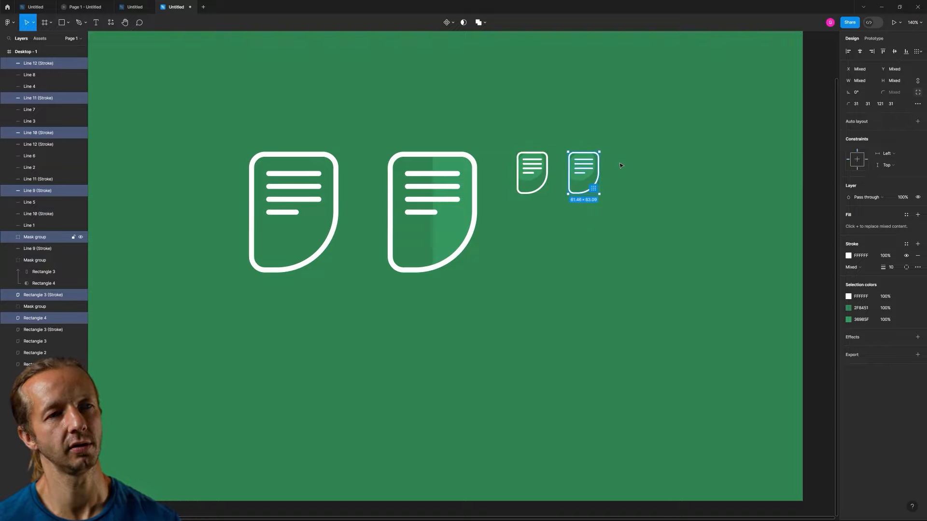
{"action": "left_click", "coordinate": [676, 218]}
{"action": "key", "text": "ctrl+z"}
{"action": "key", "text": "ctrl+z"}
{"action": "key", "text": "ctrl+z"}
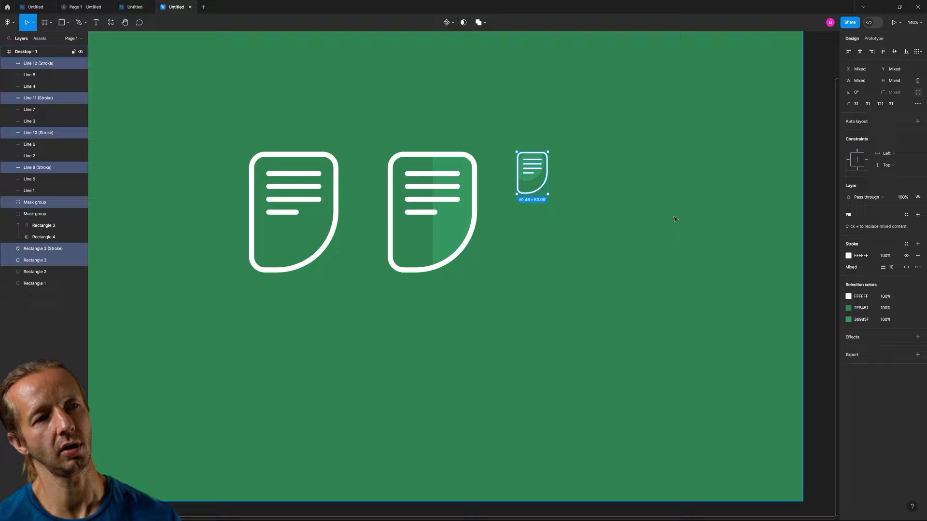
Duplicate the third icon directly below itself and scale the copy down to about 55 × 75.
{"action": "left_click_drag", "start_coordinate": [583, 228], "coordinate": [583, 369]}
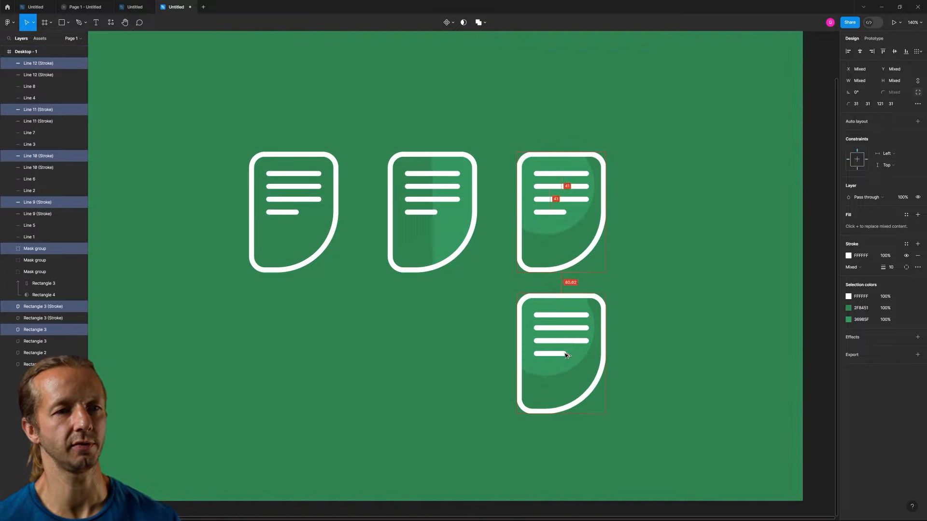
{"action": "left_click_drag", "start_coordinate": [605, 415], "coordinate": [544, 331]}
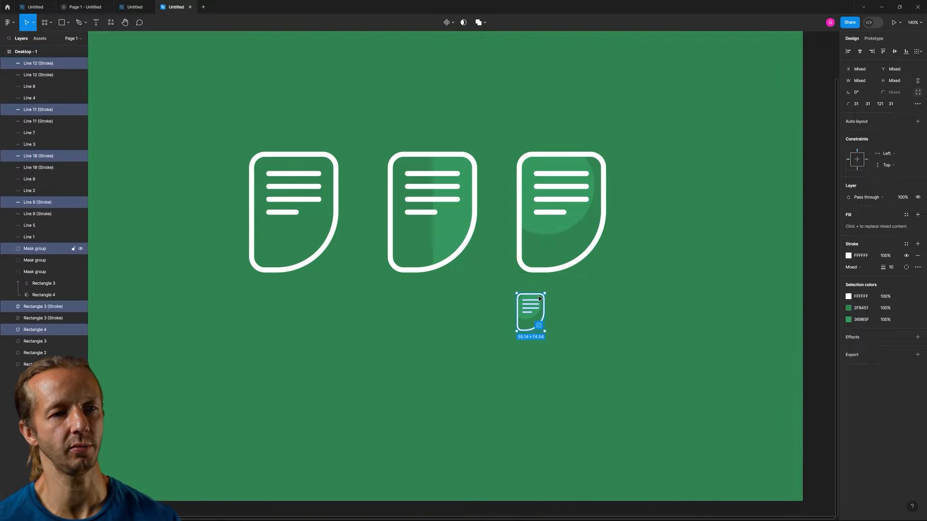
Duplicate the green frame with the document icons and place the copy to its right.
{"action": "left_click", "coordinate": [612, 273]}
{"action": "scroll", "coordinate": [612, 273], "scroll_direction": "down", "scroll_amount": 4}
{"action": "left_click_drag", "start_coordinate": [643, 274], "coordinate": [446, 276]}
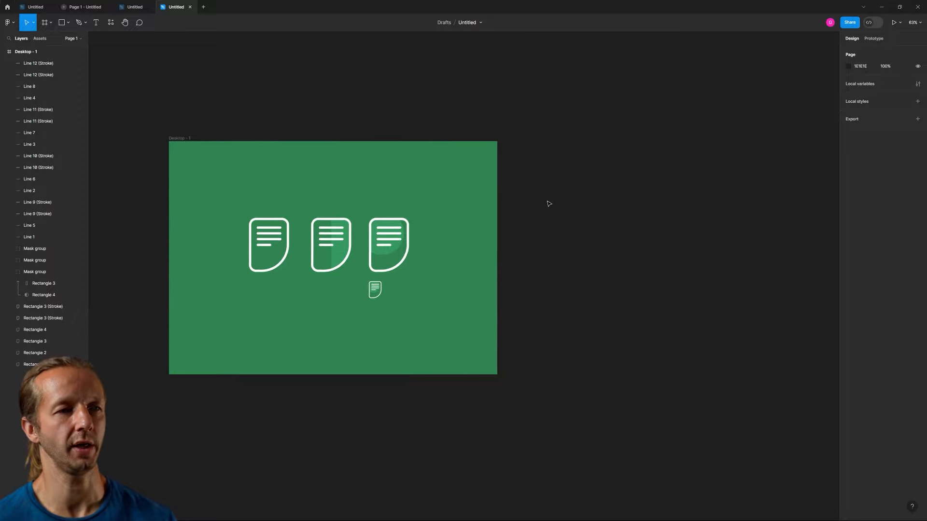
{"action": "left_click_drag", "start_coordinate": [563, 230], "coordinate": [531, 232]}
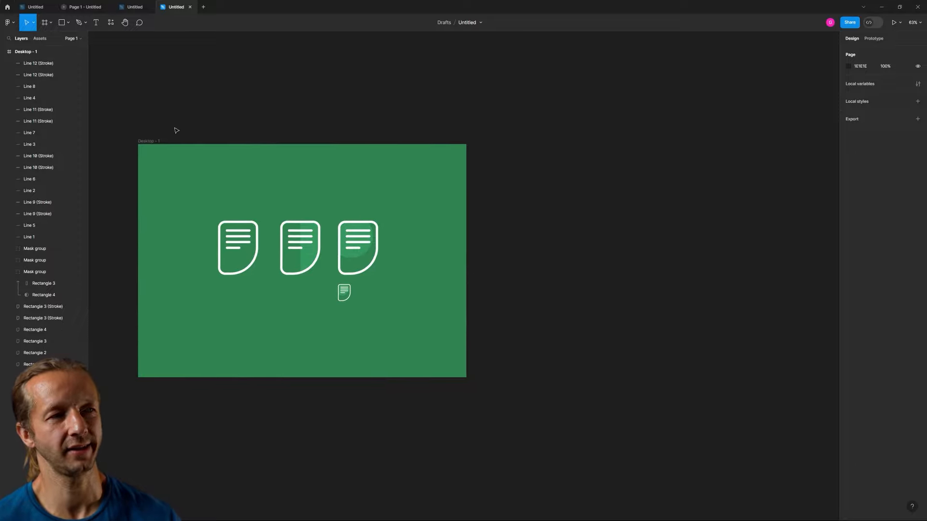
{"action": "left_click", "coordinate": [150, 143]}
{"action": "left_click_drag", "start_coordinate": [149, 142], "coordinate": [435, 118]}
{"action": "left_click", "coordinate": [539, 109]}
Delete all the document icons from the duplicated green frame.
{"action": "scroll", "coordinate": [531, 291], "scroll_direction": "up", "scroll_amount": 3}
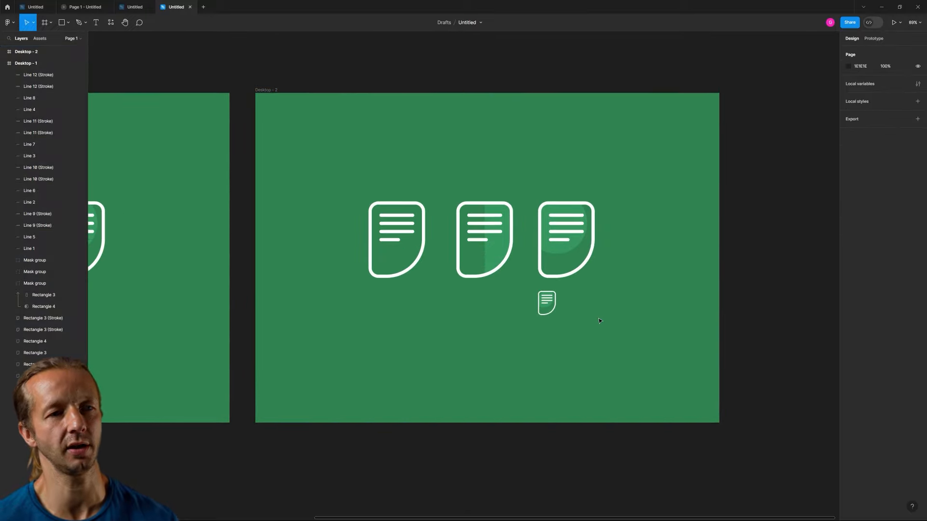
{"action": "left_click_drag", "start_coordinate": [627, 331], "coordinate": [356, 189]}
{"action": "key", "text": "Delete"}
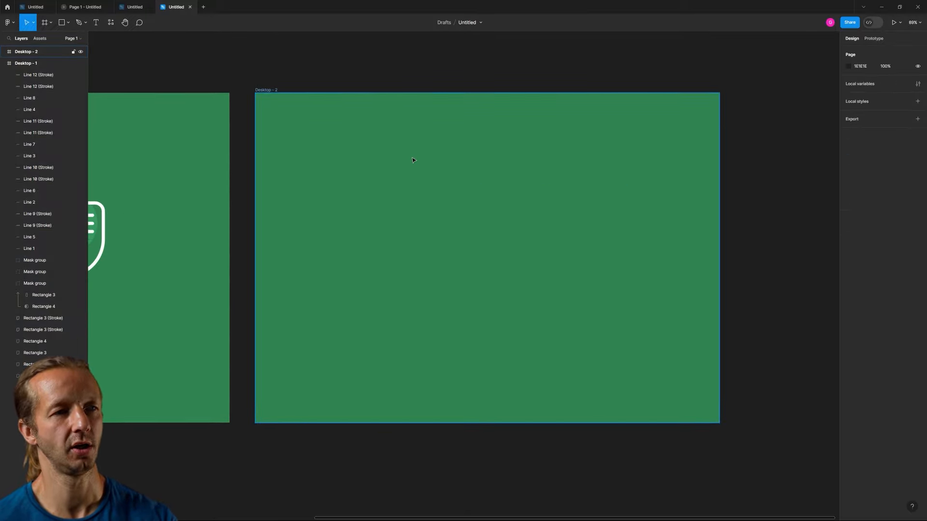
Change the fill of the emptied second frame to a light turquoise.
{"action": "left_click", "coordinate": [278, 93]}
{"action": "left_click", "coordinate": [850, 210]}
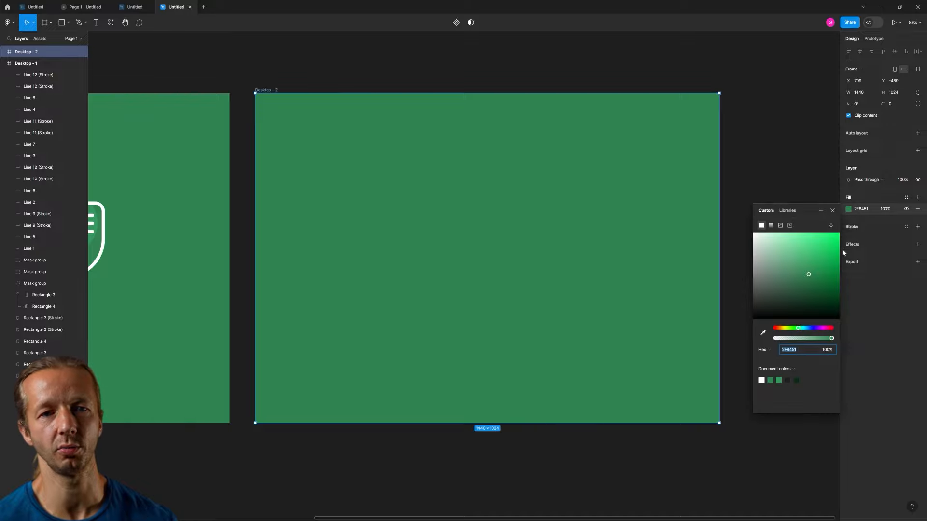
{"action": "left_click_drag", "start_coordinate": [801, 330], "coordinate": [803, 329]}
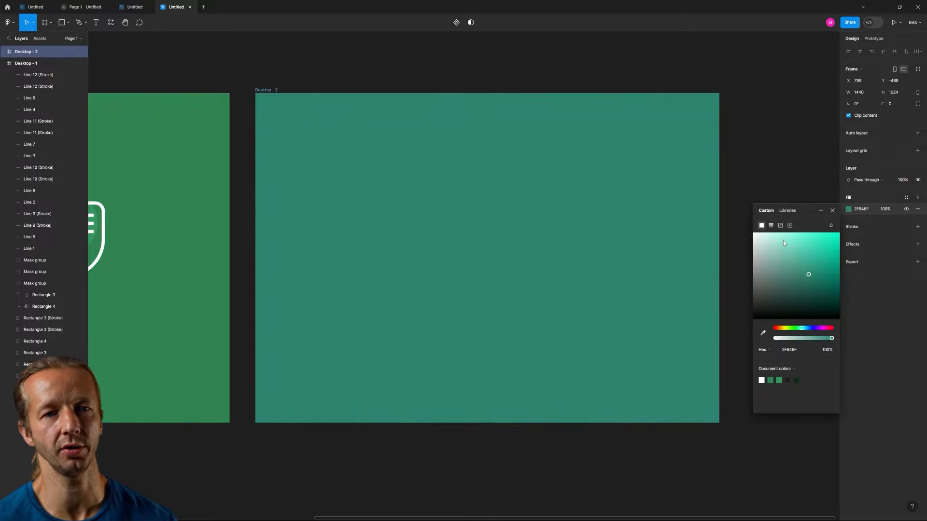
{"action": "mouse_move", "coordinate": [784, 243]}
{"action": "left_mouse_down"}
{"action": "mouse_move", "coordinate": [794, 254]}
{"action": "mouse_move", "coordinate": [788, 251]}
{"action": "left_mouse_up"}
{"action": "left_click", "coordinate": [749, 170]}
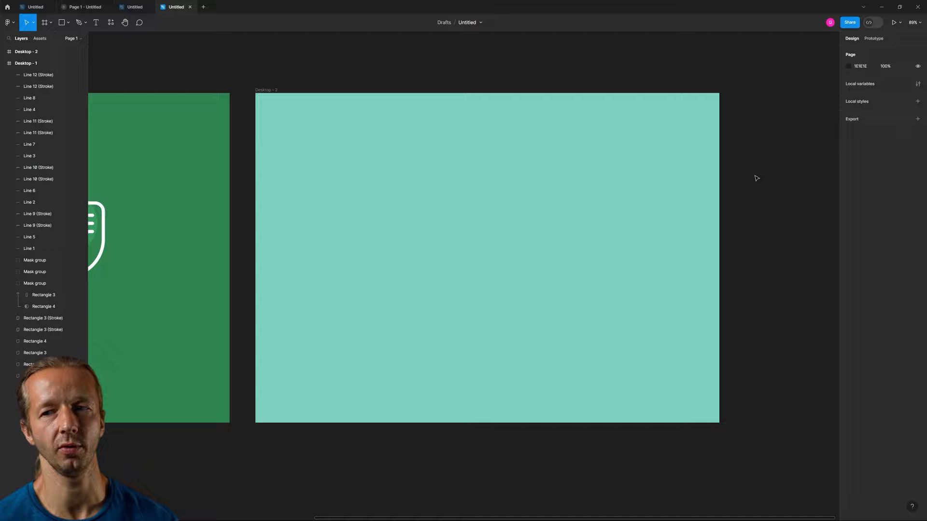
Draw a rectangle about 363 × 370 on the turquoise frame and fill it with black 000000.
{"action": "scroll", "coordinate": [621, 178], "scroll_direction": "up", "scroll_amount": 3}
{"action": "scroll", "coordinate": [555, 198], "scroll_direction": "right", "scroll_amount": 2}
{"action": "left_click", "coordinate": [525, 203]}
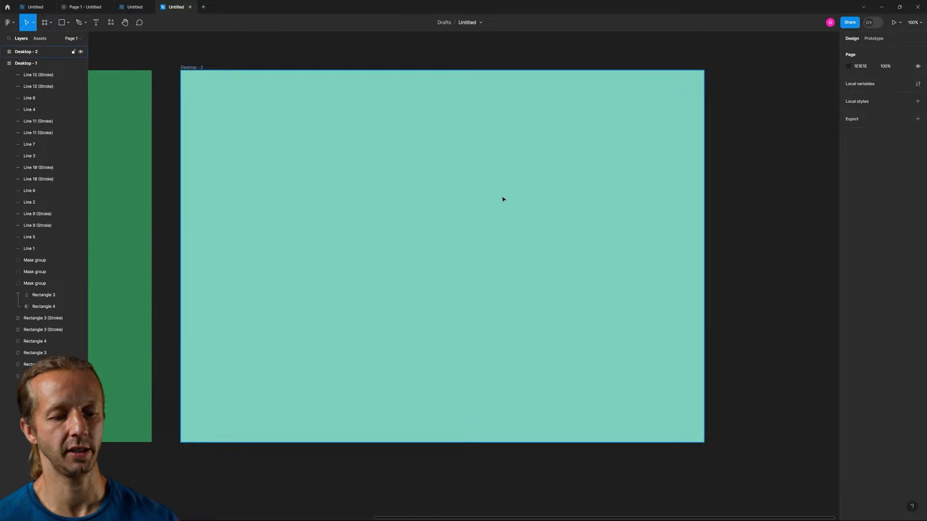
{"action": "key", "text": "r"}
{"action": "left_click_drag", "start_coordinate": [344, 151], "coordinate": [476, 285]}
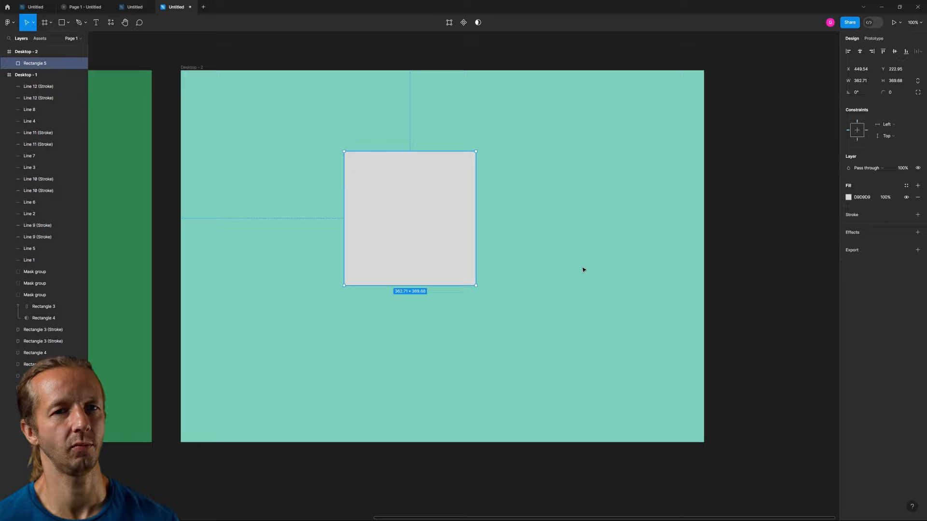
{"action": "left_click", "coordinate": [848, 197]}
{"action": "left_click_drag", "start_coordinate": [791, 273], "coordinate": [752, 309]}
{"action": "left_click", "coordinate": [727, 290]}
Round the black rectangle's top corners to 160 and bottom corners to 41, and resize it to about 322 × 103 as a bun.
{"action": "left_click", "coordinate": [411, 175]}
{"action": "scroll", "coordinate": [409, 173], "scroll_direction": "up", "scroll_amount": 1}
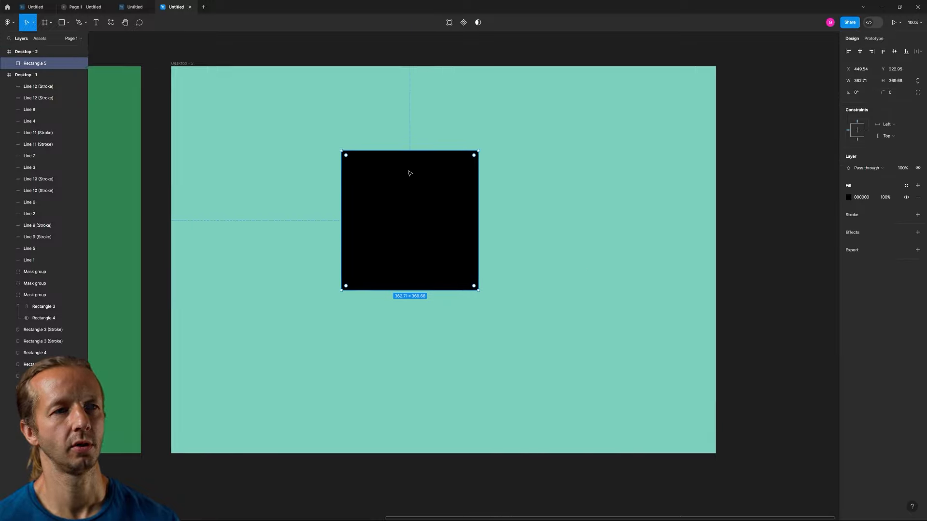
{"action": "scroll", "coordinate": [410, 173], "scroll_direction": "up", "scroll_amount": 4}
{"action": "left_click_drag", "start_coordinate": [530, 141], "coordinate": [510, 167]}
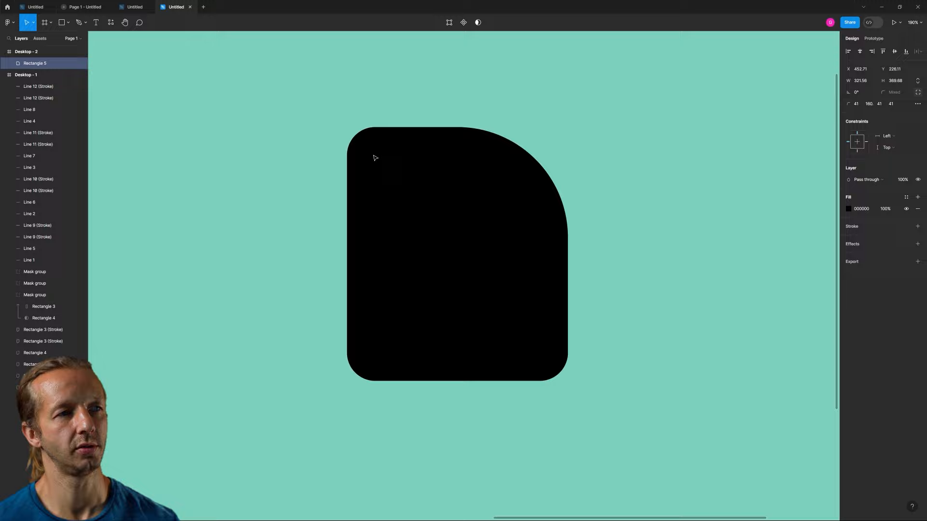
{"action": "left_click", "coordinate": [374, 151]}
{"action": "left_click_drag", "start_coordinate": [374, 151], "coordinate": [541, 281]}
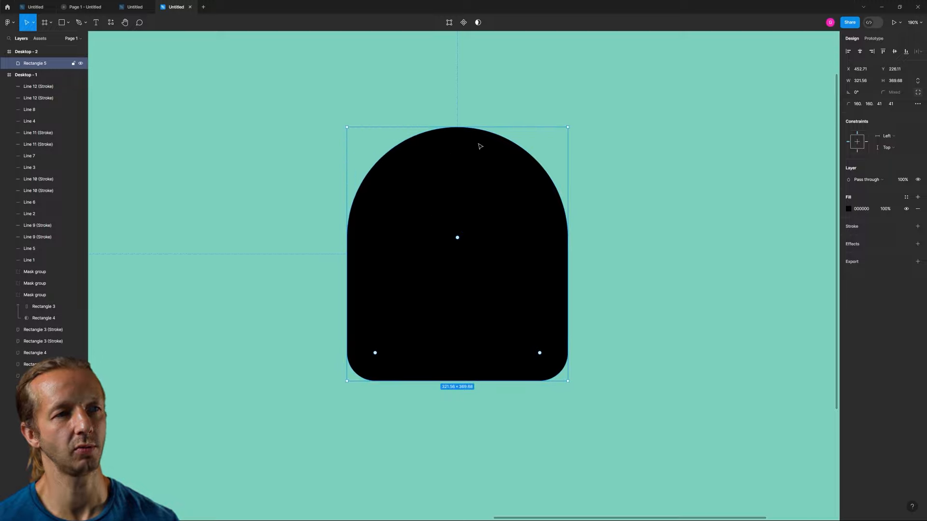
{"action": "left_click_drag", "start_coordinate": [472, 127], "coordinate": [479, 310]}
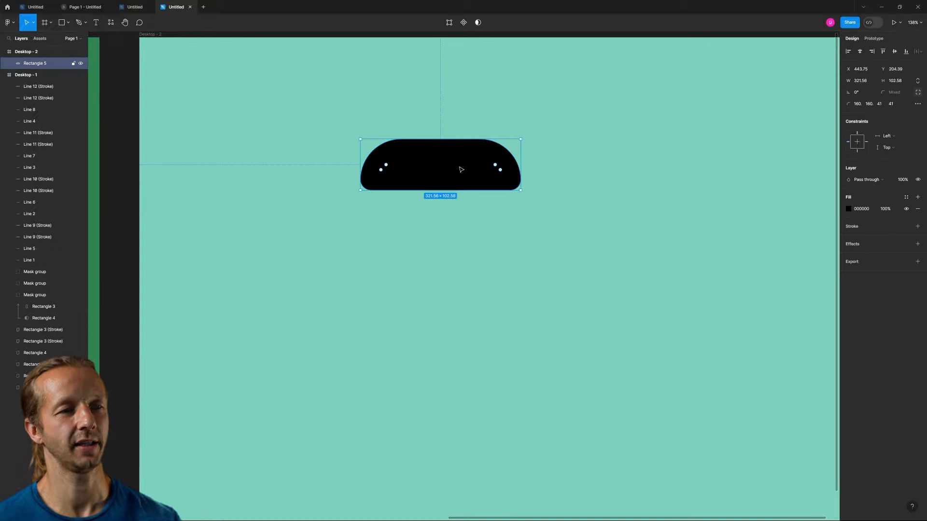
Duplicate the bun shape below the original and flip the copy vertically as the lower bun.
{"action": "key", "text": "ctrl+d"}
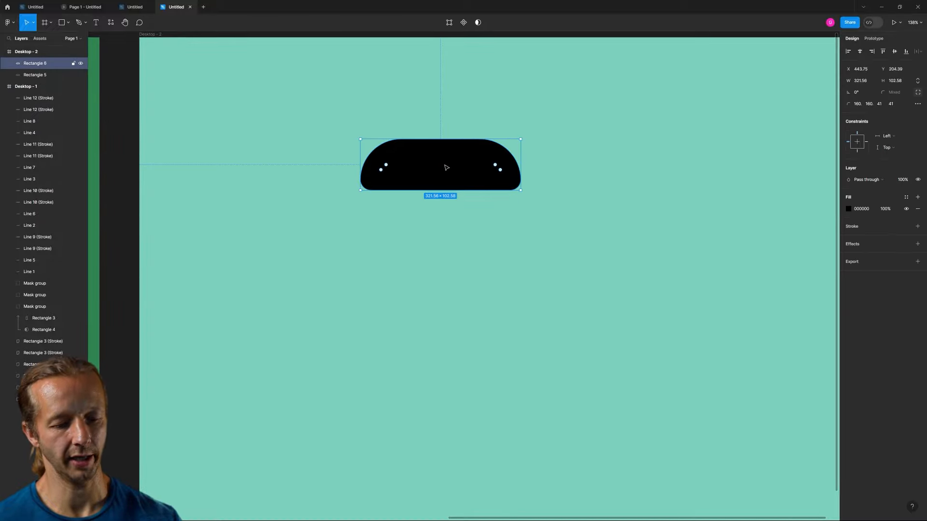
{"action": "left_click_drag", "start_coordinate": [447, 167], "coordinate": [441, 271]}
{"action": "right_click", "coordinate": [441, 251]}
{"action": "left_click", "coordinate": [456, 451]}
Draw a horizontal black line about 320 long between the two buns and set its stroke weight to 25.
{"action": "key", "text": "l"}
{"action": "left_click_drag", "start_coordinate": [361, 205], "coordinate": [521, 205]}
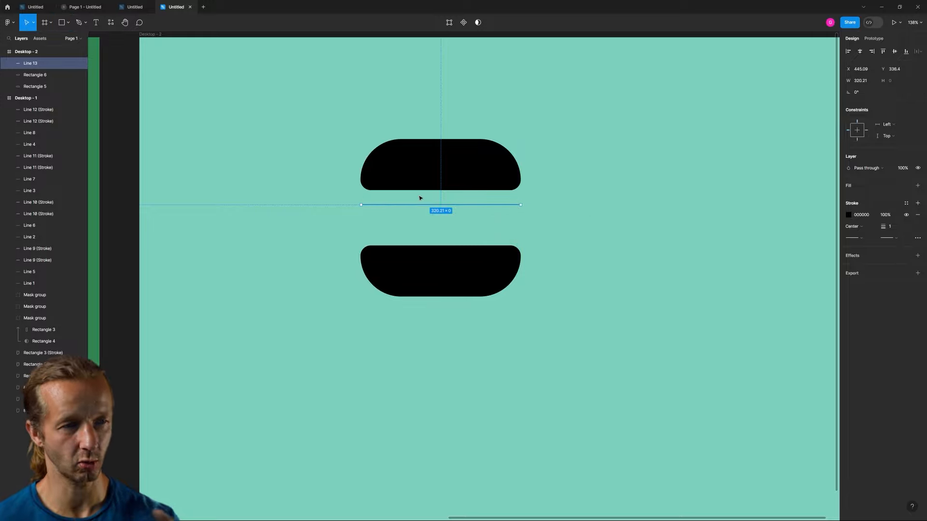
{"action": "left_click", "coordinate": [892, 227]}
{"action": "key", "text": "Up"}
{"action": "key", "text": "Up"}
{"action": "key", "text": "Up"}
{"action": "key", "text": "Up"}
{"action": "key", "text": "Up"}
{"action": "key", "text": "Up"}
{"action": "key", "text": "Up"}
{"action": "key", "text": "Up"}
{"action": "key", "text": "Up"}
{"action": "key", "text": "Up"}
{"action": "key", "text": "Up"}
{"action": "key", "text": "Up"}
{"action": "key", "text": "Up"}
{"action": "key", "text": "Up"}
{"action": "key", "text": "Up"}
{"action": "key", "text": "Up"}
{"action": "key", "text": "Up"}
{"action": "key", "text": "Up"}
{"action": "key", "text": "Up"}
{"action": "key", "text": "Up"}
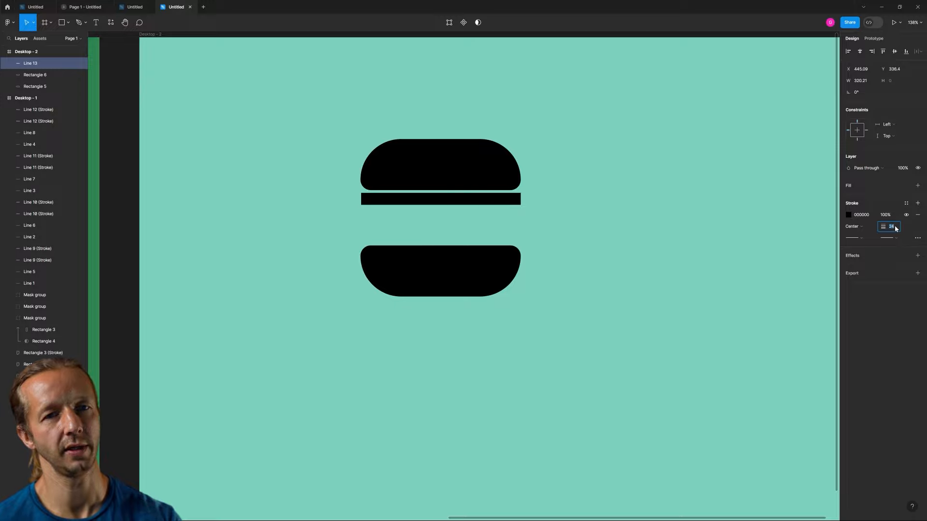
{"action": "key", "text": "Up"}
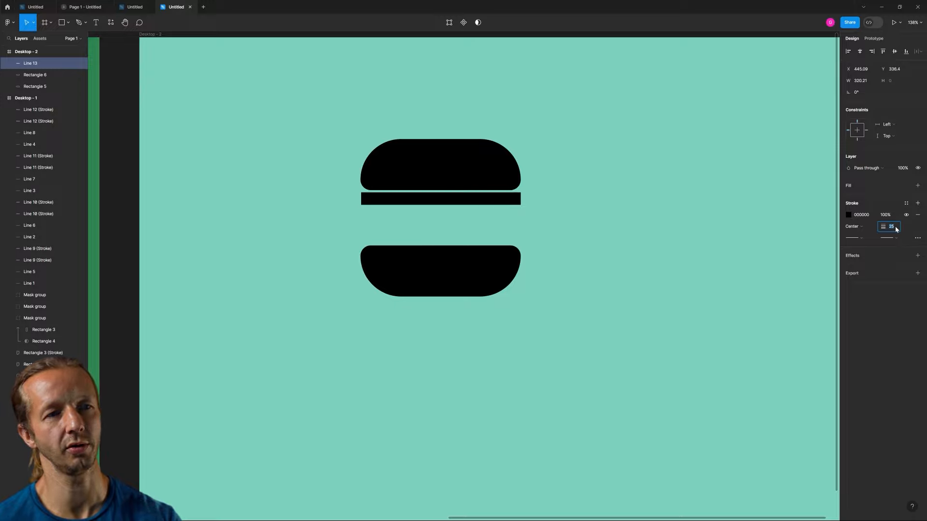
{"action": "key", "text": "Return"}
Set both end caps of the line to Round and fit it between the buns at a length of about 300.
{"action": "left_click", "coordinate": [857, 238]}
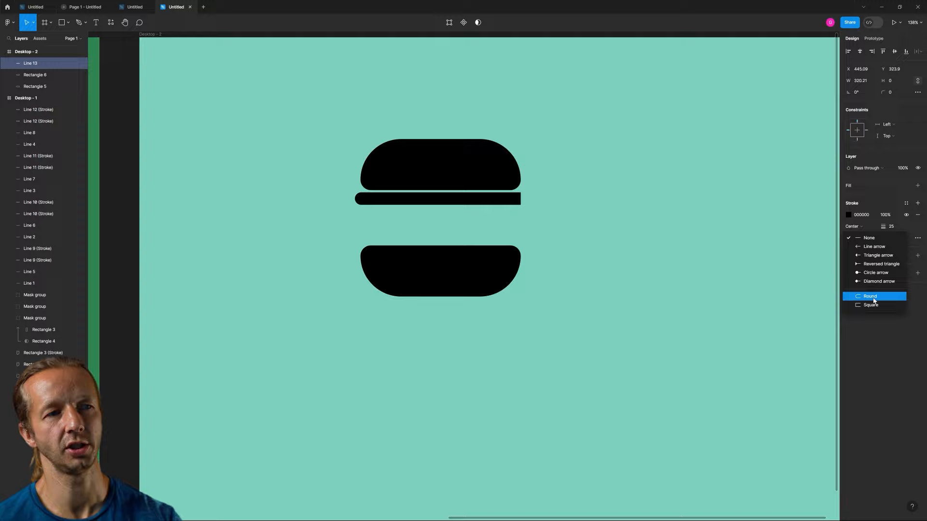
{"action": "left_click", "coordinate": [874, 300]}
{"action": "left_click", "coordinate": [886, 238]}
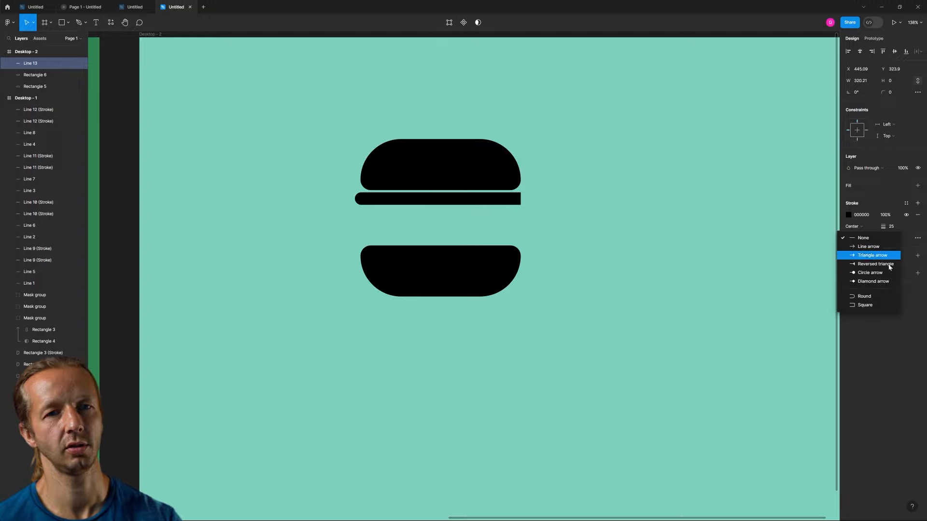
{"action": "left_click", "coordinate": [883, 300]}
{"action": "left_click_drag", "start_coordinate": [485, 198], "coordinate": [515, 211]}
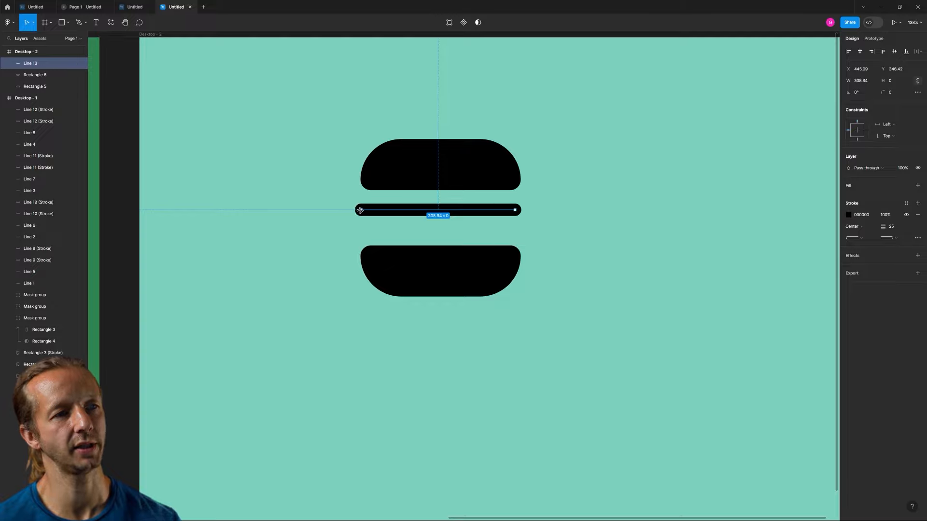
{"action": "left_click_drag", "start_coordinate": [359, 210], "coordinate": [366, 210]}
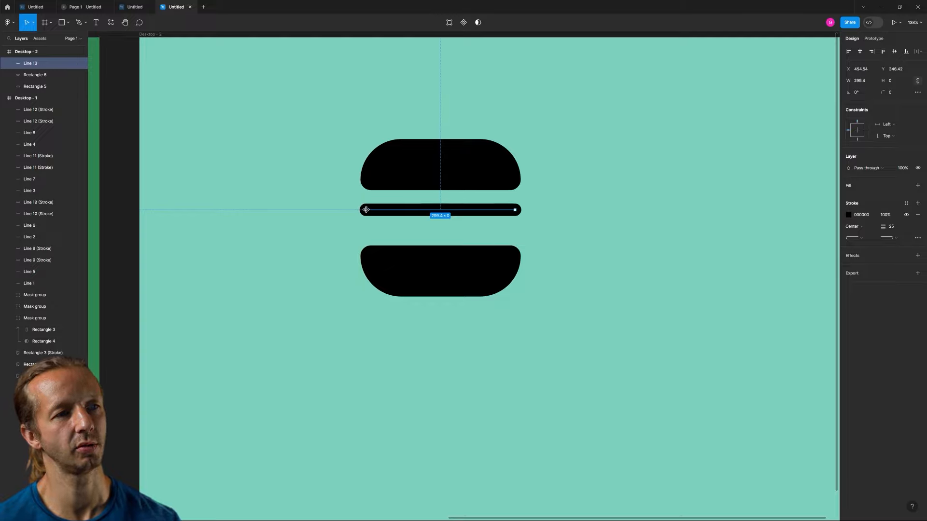
Duplicate the rounded line just below itself and shift the lower bun slightly down to make room.
{"action": "key", "text": "ctrl+d"}
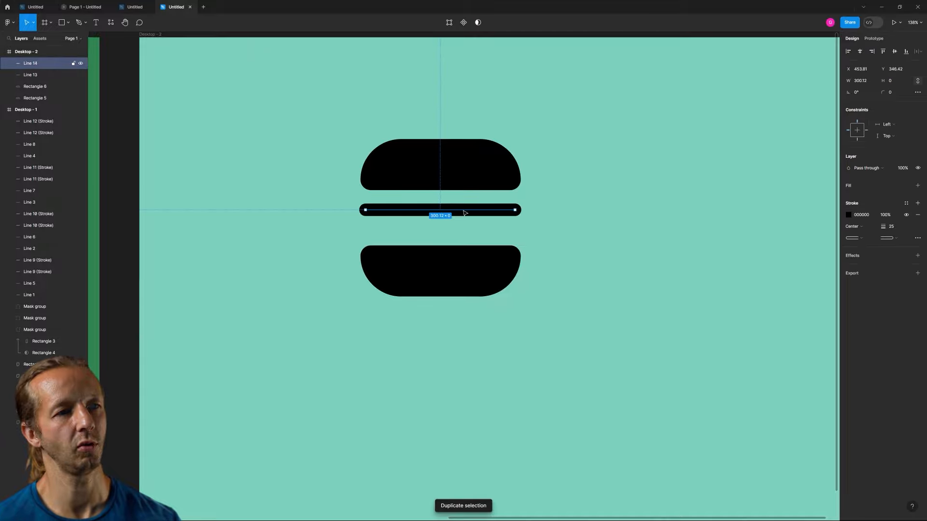
{"action": "left_click_drag", "start_coordinate": [465, 213], "coordinate": [466, 236]}
{"action": "left_click_drag", "start_coordinate": [486, 267], "coordinate": [490, 274]}
{"action": "left_click", "coordinate": [575, 260]}
Select the whole burger, try scaling it down to about 204 × 209, and undo the scaling.
{"action": "scroll", "coordinate": [552, 190], "scroll_direction": "down", "scroll_amount": 5}
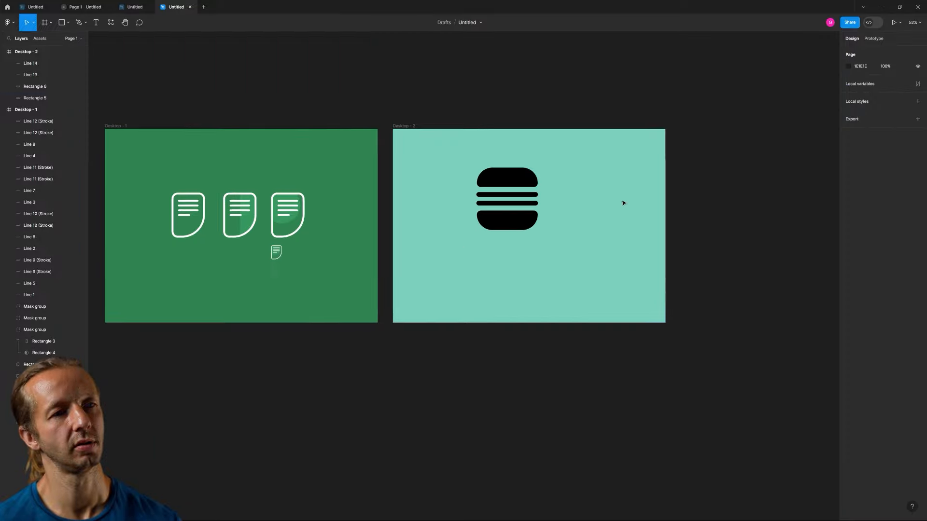
{"action": "scroll", "coordinate": [622, 203], "scroll_direction": "right", "scroll_amount": 3}
{"action": "left_click_drag", "start_coordinate": [370, 183], "coordinate": [431, 237]}
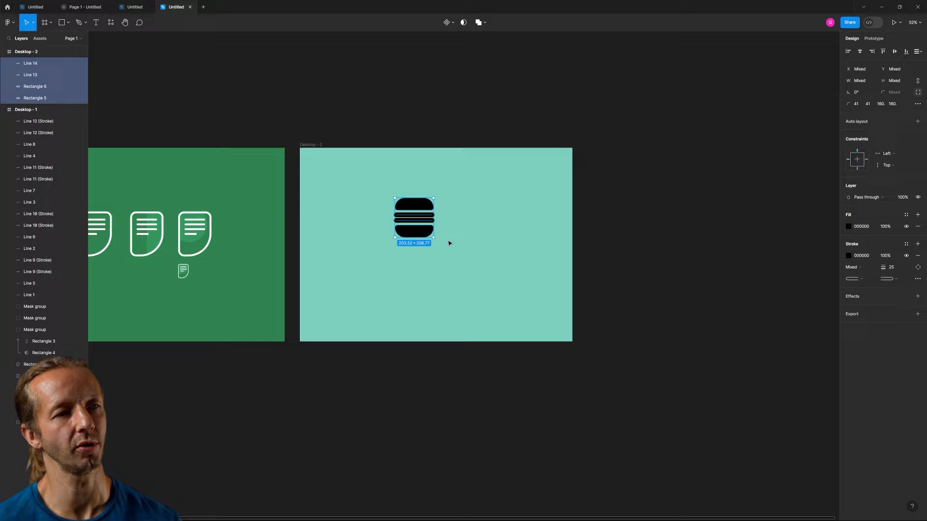
{"action": "key", "text": "ctrl+z"}
Convert the strokes of the selected burger's two lines to outlines.
{"action": "scroll", "coordinate": [405, 241], "scroll_direction": "up", "scroll_amount": 5}
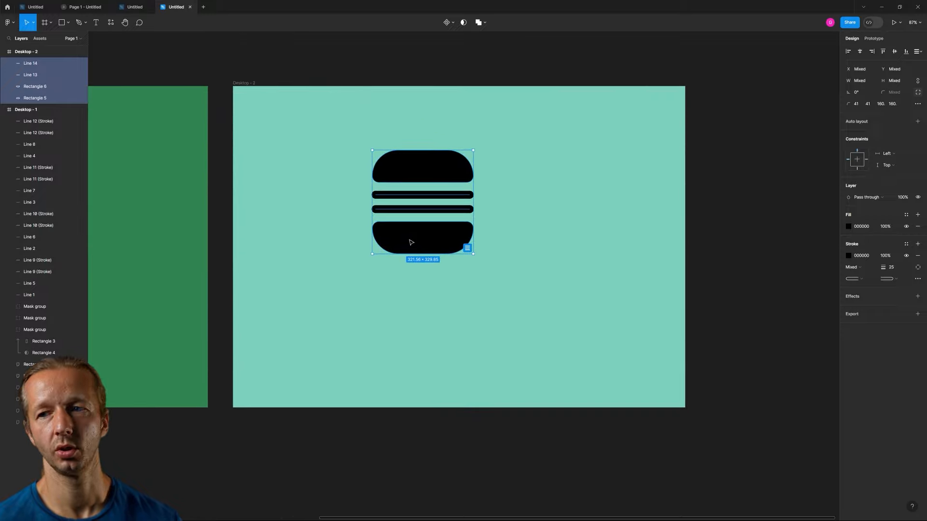
{"action": "scroll", "coordinate": [436, 249], "scroll_direction": "up", "scroll_amount": 3}
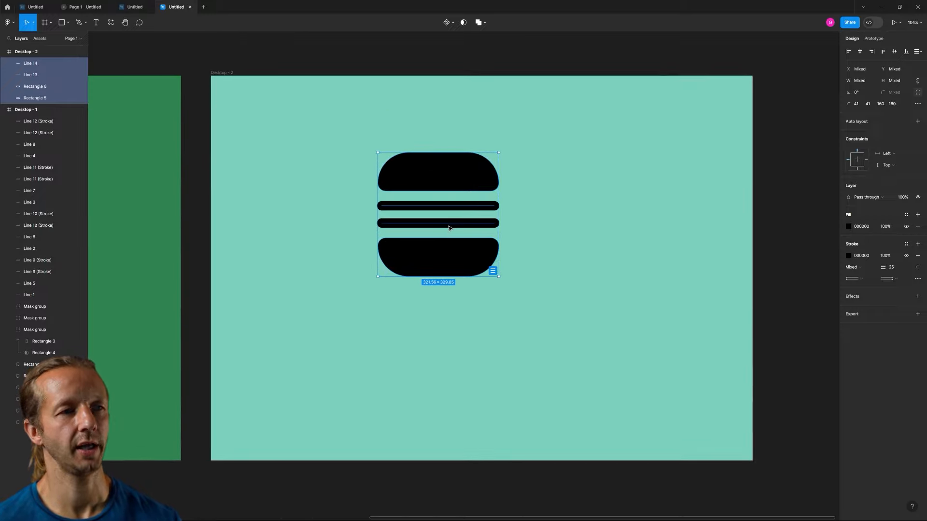
{"action": "right_click", "coordinate": [449, 223]}
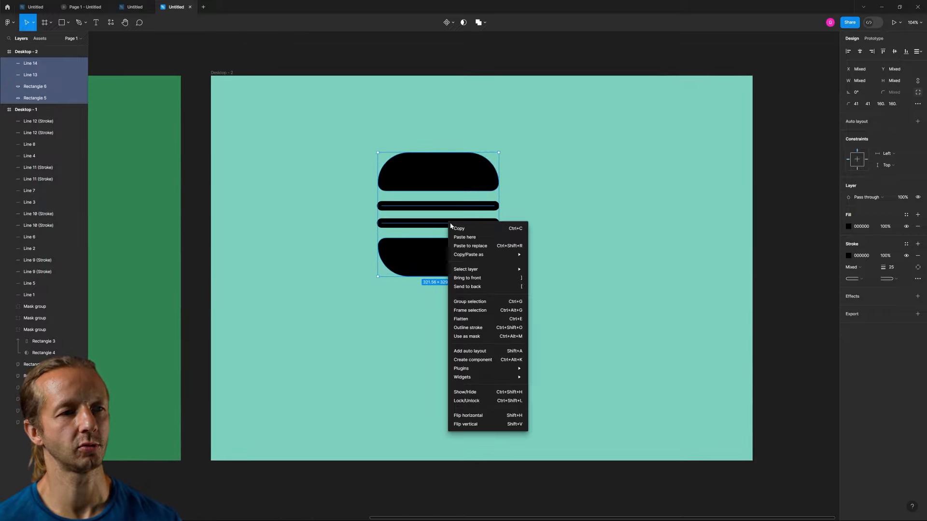
{"action": "left_click", "coordinate": [479, 330]}
Scale the outlined burger down to about 192 × 195 and duplicate it to its right.
{"action": "left_click_drag", "start_coordinate": [424, 182], "coordinate": [390, 222]}
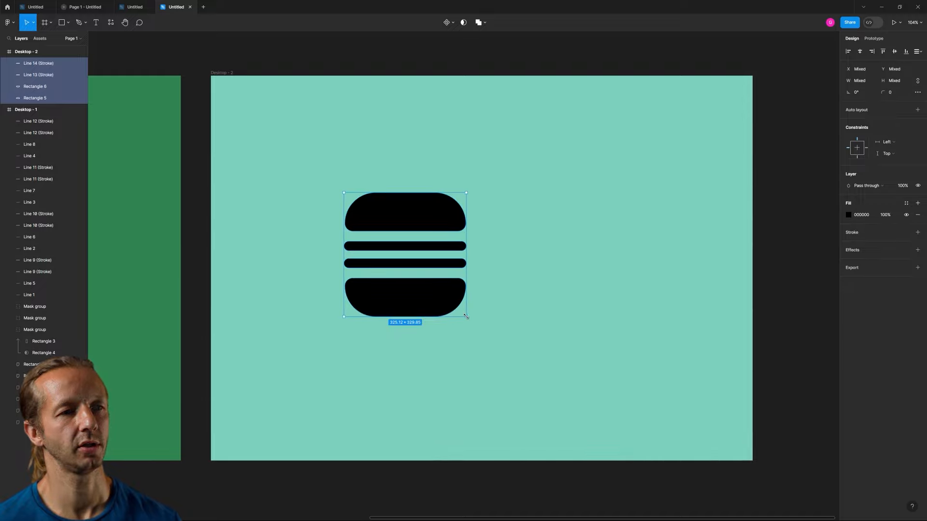
{"action": "left_click_drag", "start_coordinate": [466, 316], "coordinate": [503, 284]}
{"action": "key", "text": "ctrl+d"}
{"action": "left_click", "coordinate": [604, 246]}
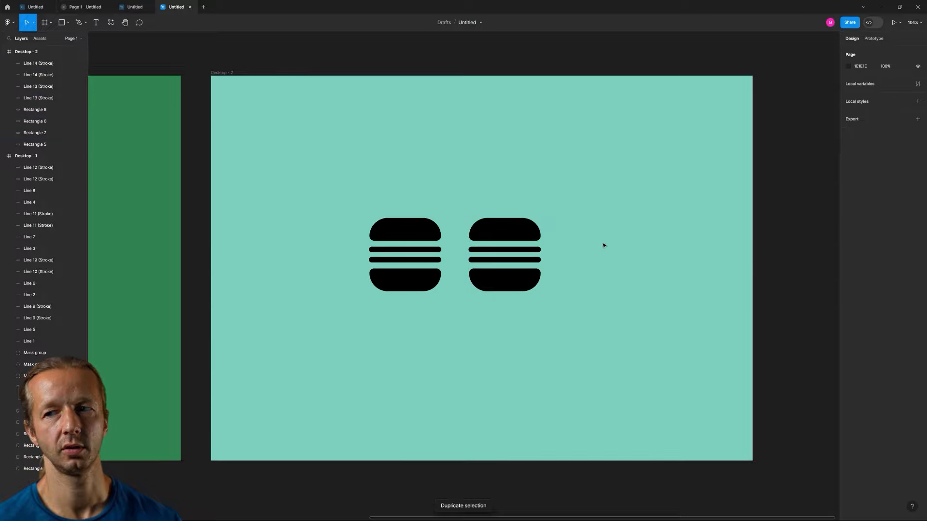
Fill both buns and the two middle strips of the right-hand burger copy with pale yellow DBD388.
{"action": "scroll", "coordinate": [527, 270], "scroll_direction": "up", "scroll_amount": 3}
{"action": "scroll", "coordinate": [482, 227], "scroll_direction": "up", "scroll_amount": 2}
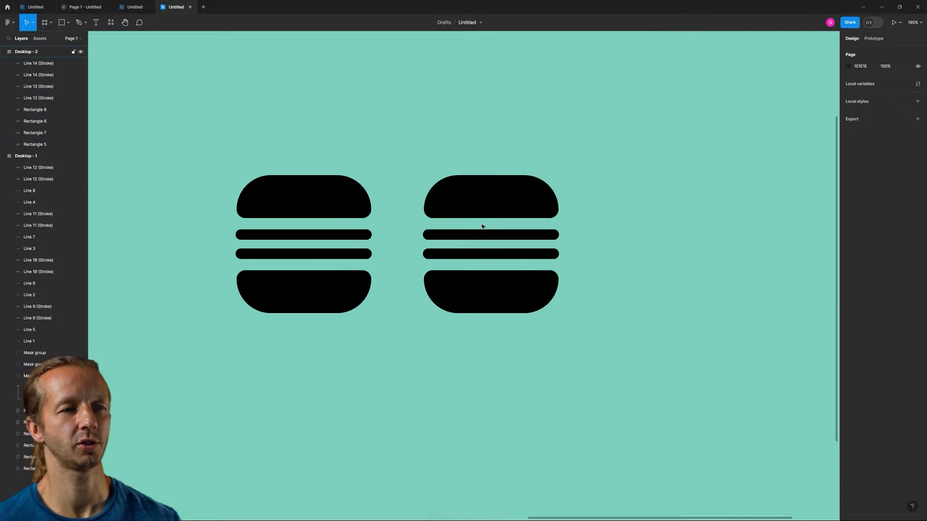
{"action": "left_click_drag", "start_coordinate": [489, 233], "coordinate": [516, 249]}
{"action": "left_click", "coordinate": [555, 215]}
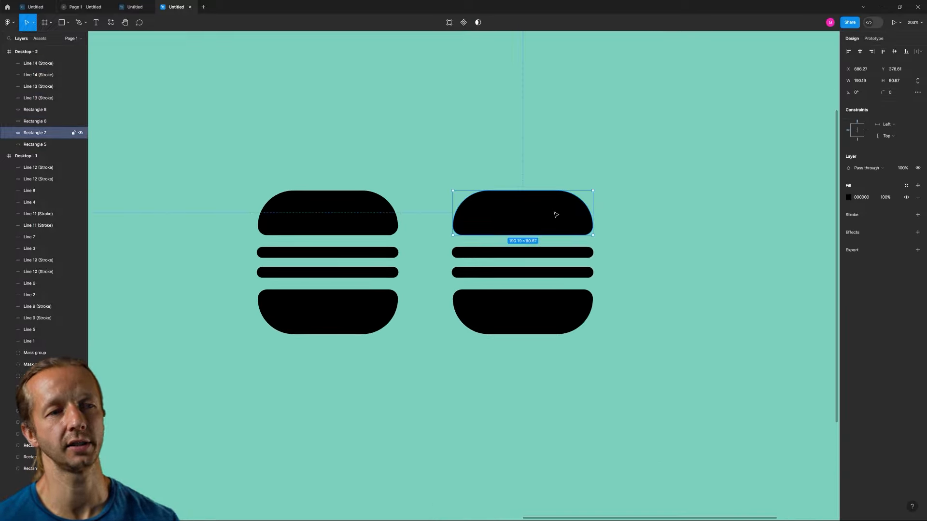
{"action": "left_click", "coordinate": [554, 252], "text": "shift"}
{"action": "left_click", "coordinate": [562, 275], "text": "shift"}
{"action": "left_click", "coordinate": [564, 311], "text": "shift"}
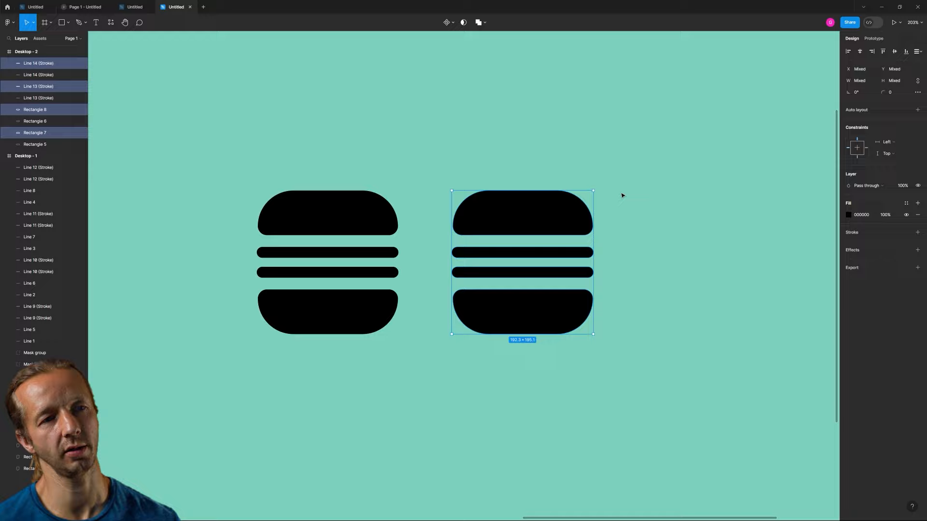
{"action": "left_click_drag", "start_coordinate": [680, 147], "coordinate": [435, 405]}
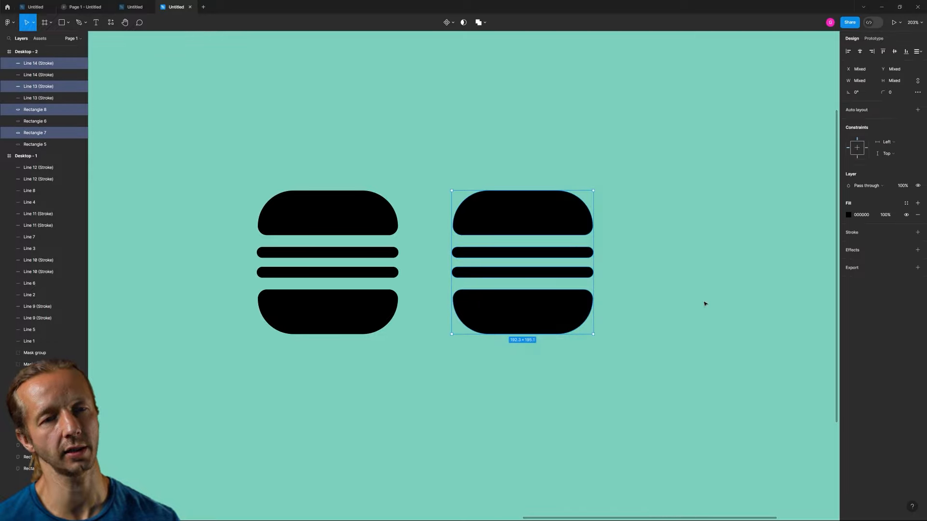
{"action": "left_click", "coordinate": [848, 216]}
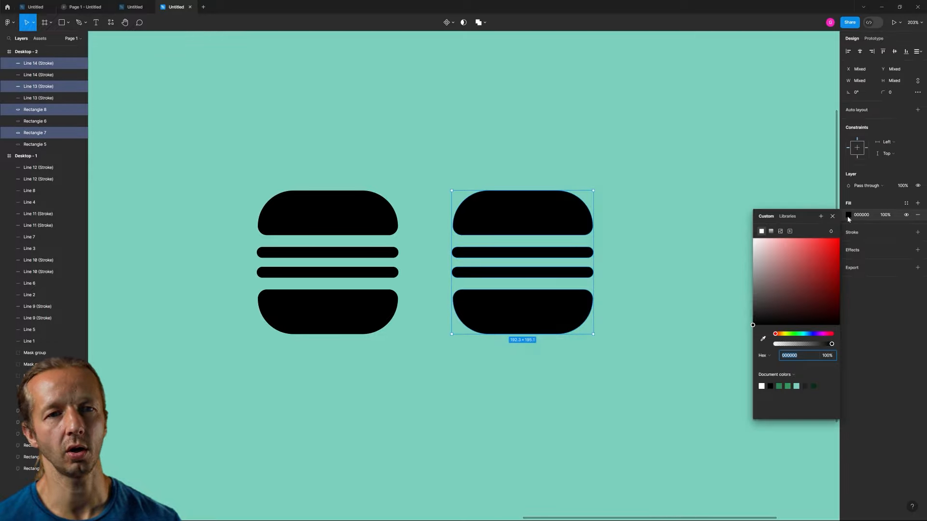
{"action": "left_click_drag", "start_coordinate": [787, 334], "coordinate": [783, 334]}
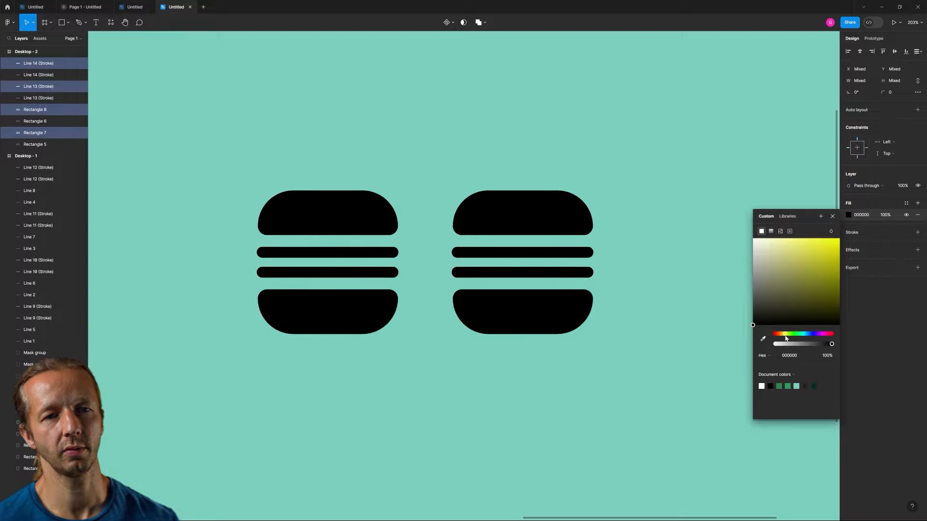
{"action": "left_click", "coordinate": [781, 260]}
{"action": "left_click_drag", "start_coordinate": [782, 263], "coordinate": [786, 251]}
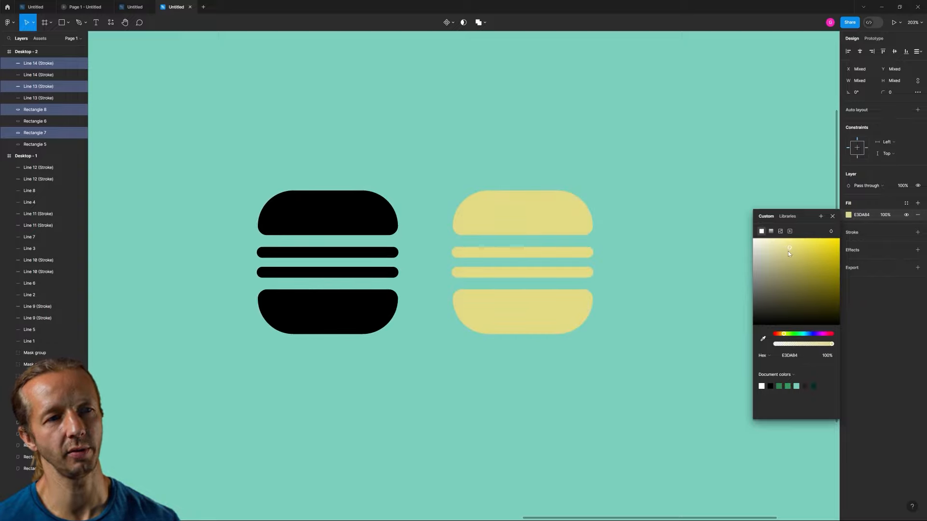
{"action": "left_click", "coordinate": [680, 208]}
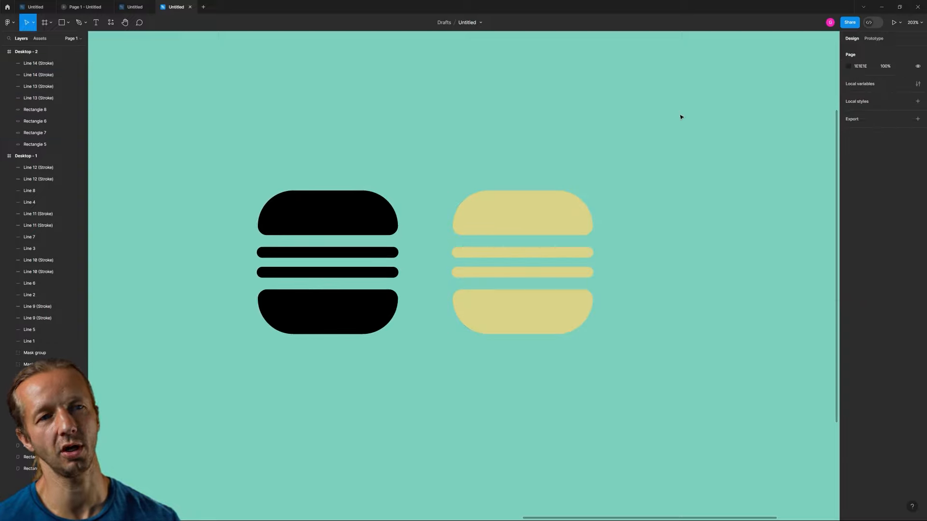
Add a black 000000 stroke to all four yellow burger shapes, aligned outside with a weight of 12.
{"action": "left_click_drag", "start_coordinate": [635, 175], "coordinate": [448, 356]}
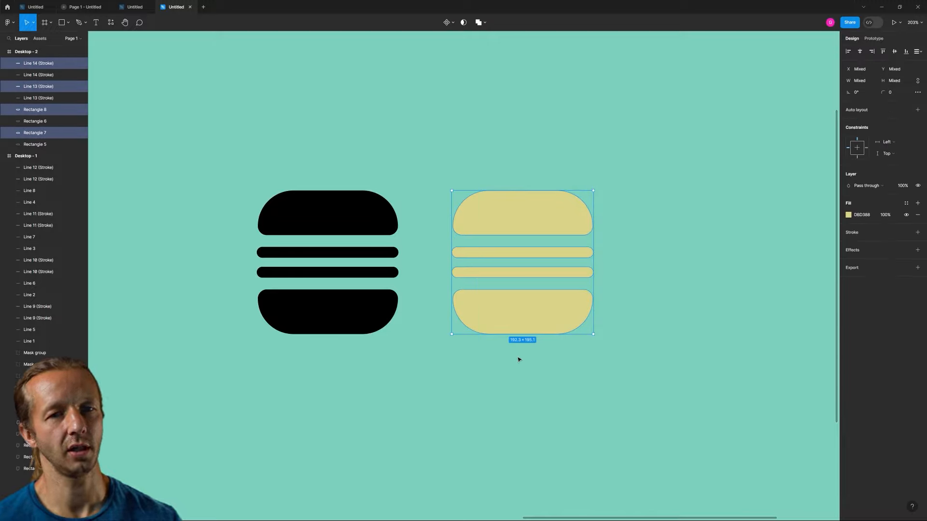
{"action": "left_click", "coordinate": [917, 232]}
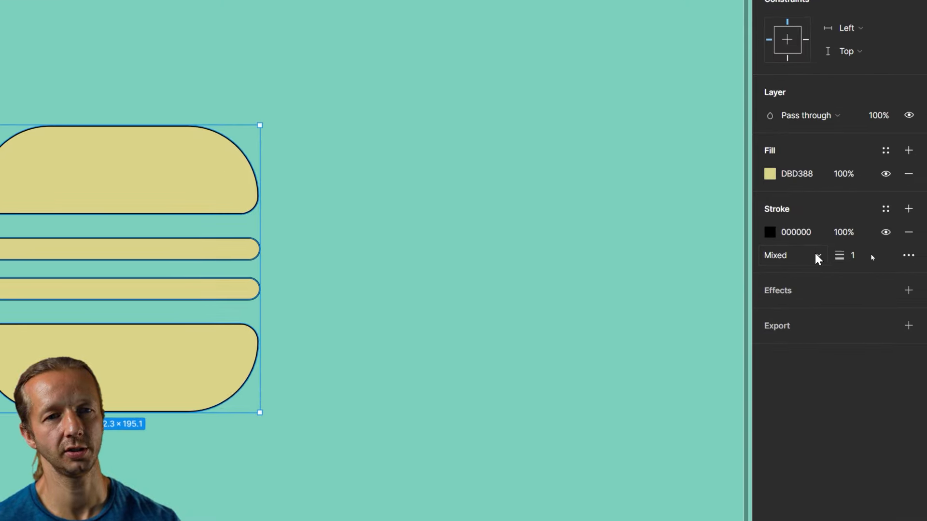
{"action": "left_click", "coordinate": [872, 255]}
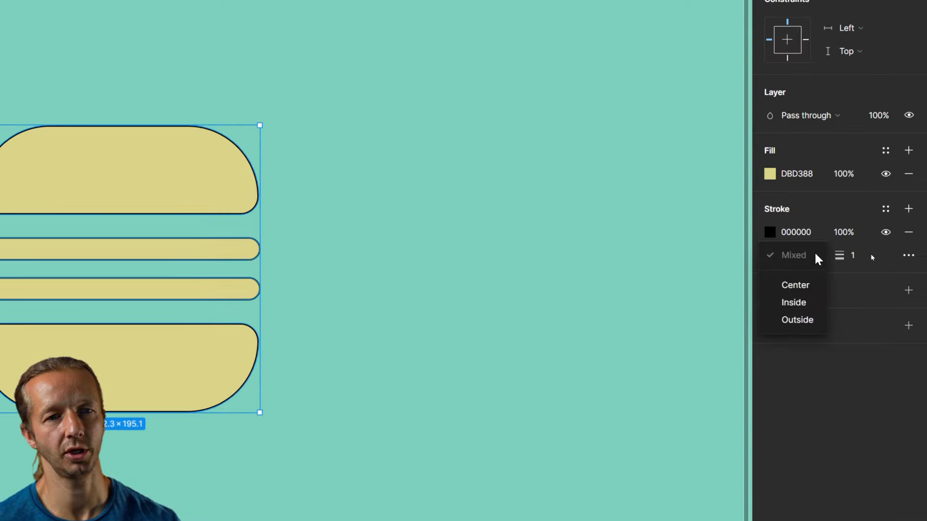
{"action": "left_click", "coordinate": [807, 320]}
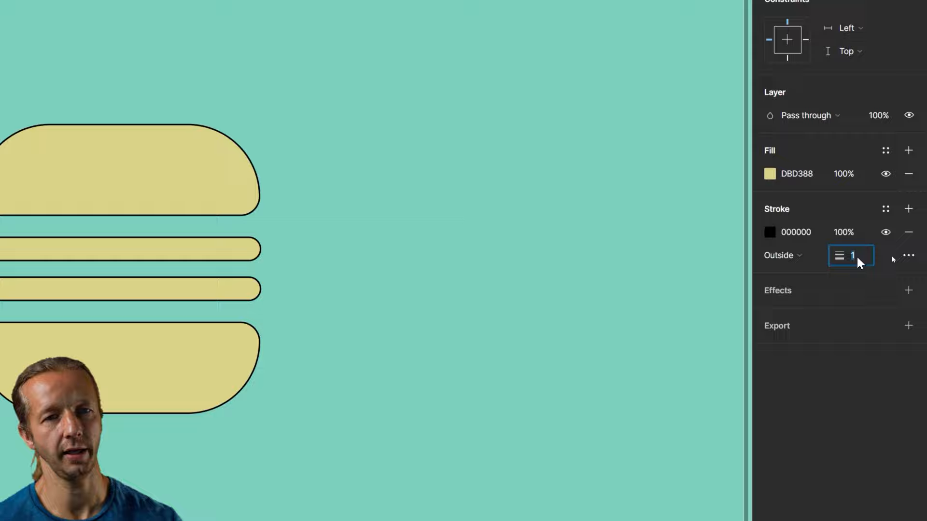
{"action": "key", "text": "Up"}
{"action": "key", "text": "Up"}
{"action": "key", "text": "Up"}
{"action": "key", "text": "Up"}
{"action": "key", "text": "Up"}
{"action": "key", "text": "Up"}
{"action": "key", "text": "Up"}
{"action": "key", "text": "Up"}
{"action": "key", "text": "Up"}
{"action": "key", "text": "Up"}
{"action": "key", "text": "Up"}
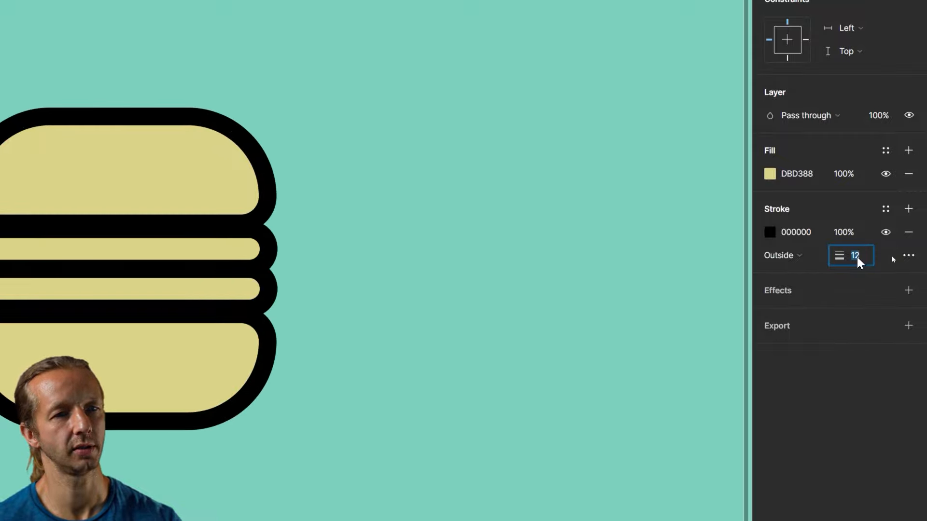
{"action": "left_click", "coordinate": [577, 274]}
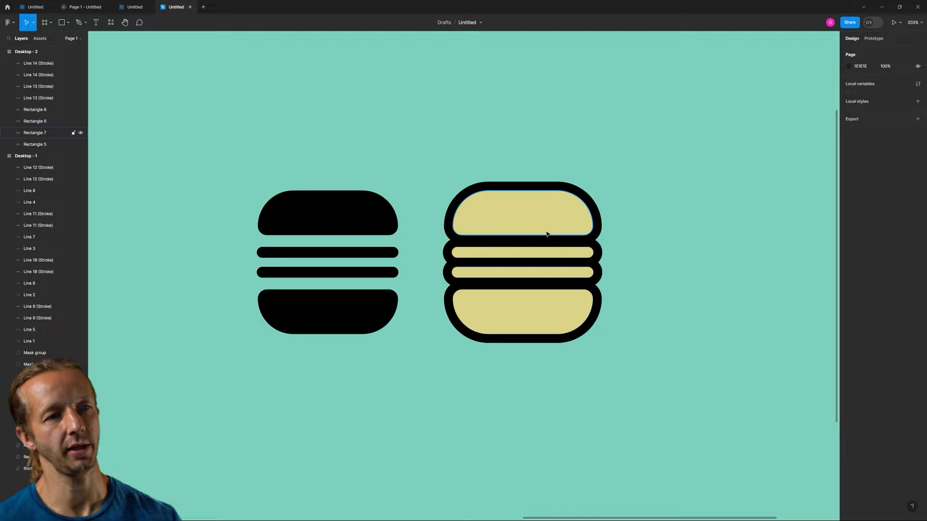
Combine the four yellow burger shapes with a Union boolean and collapse the resulting group in the layer list.
{"action": "scroll", "coordinate": [617, 228], "scroll_direction": "down", "scroll_amount": 3}
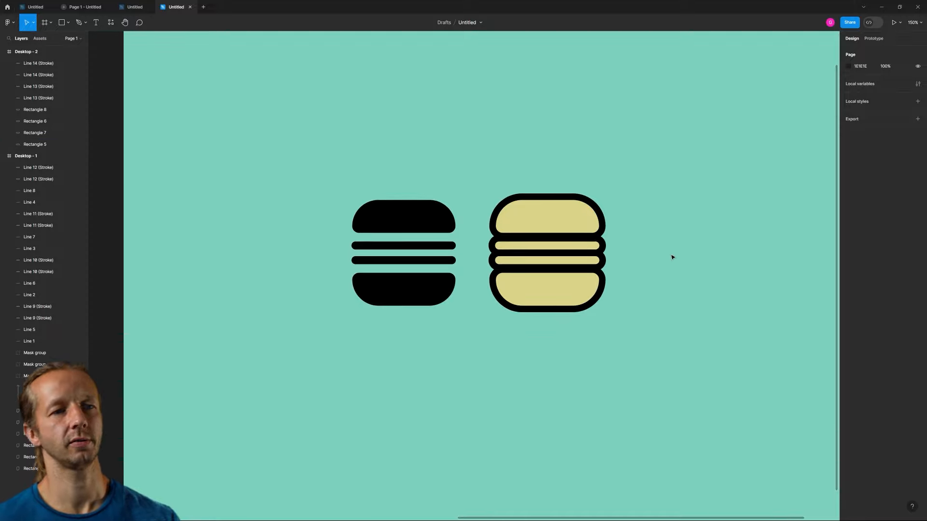
{"action": "scroll", "coordinate": [627, 259], "scroll_direction": "up", "scroll_amount": 4}
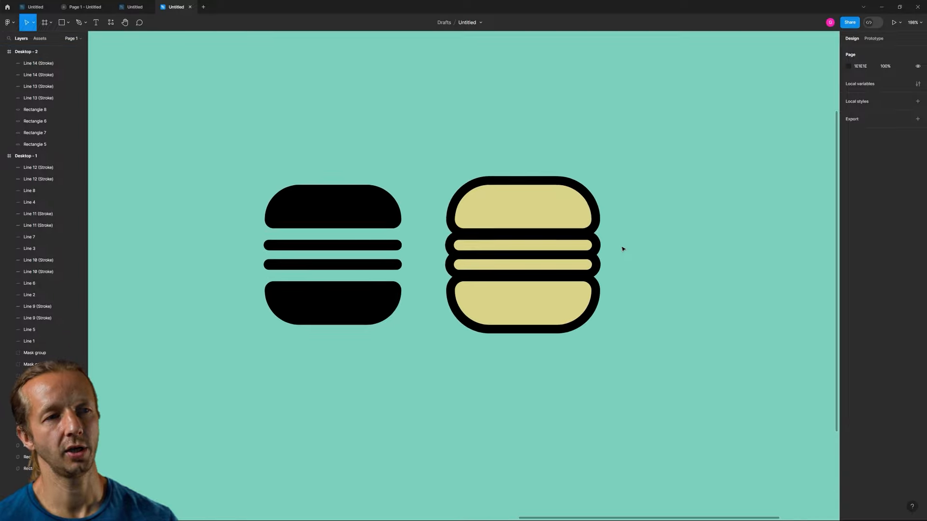
{"action": "left_click_drag", "start_coordinate": [632, 131], "coordinate": [432, 365]}
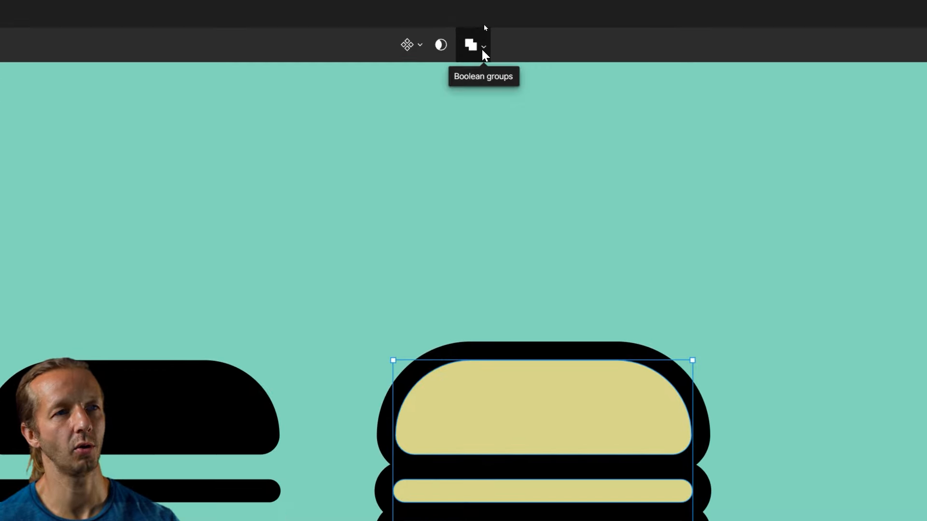
{"action": "left_click", "coordinate": [482, 49]}
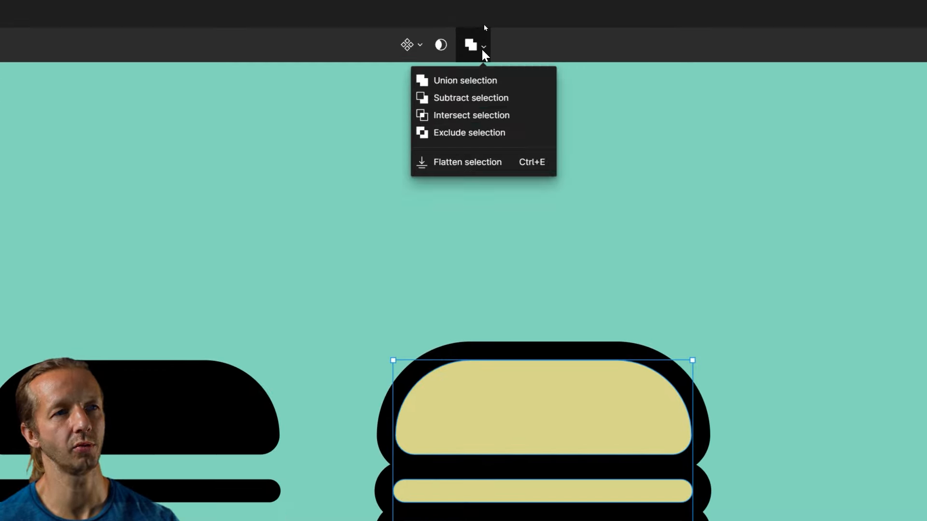
{"action": "left_click", "coordinate": [477, 80]}
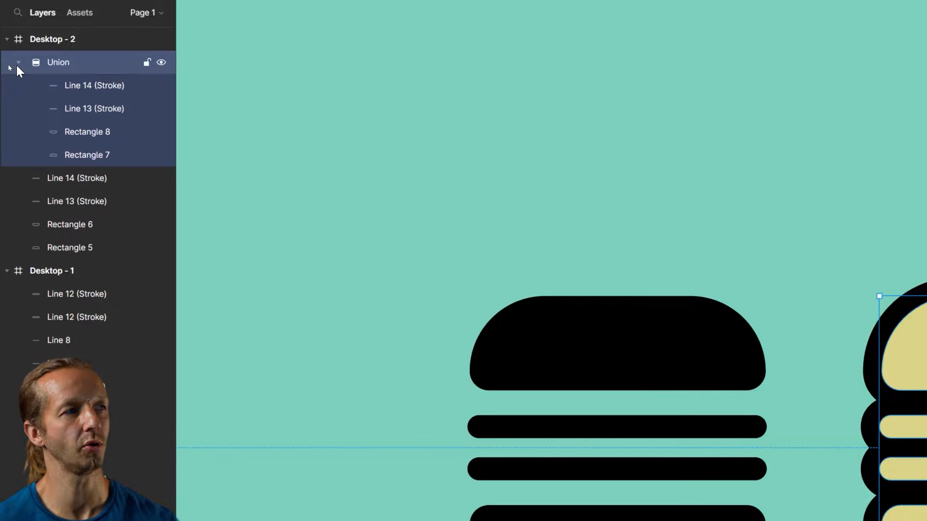
{"action": "left_click", "coordinate": [17, 63]}
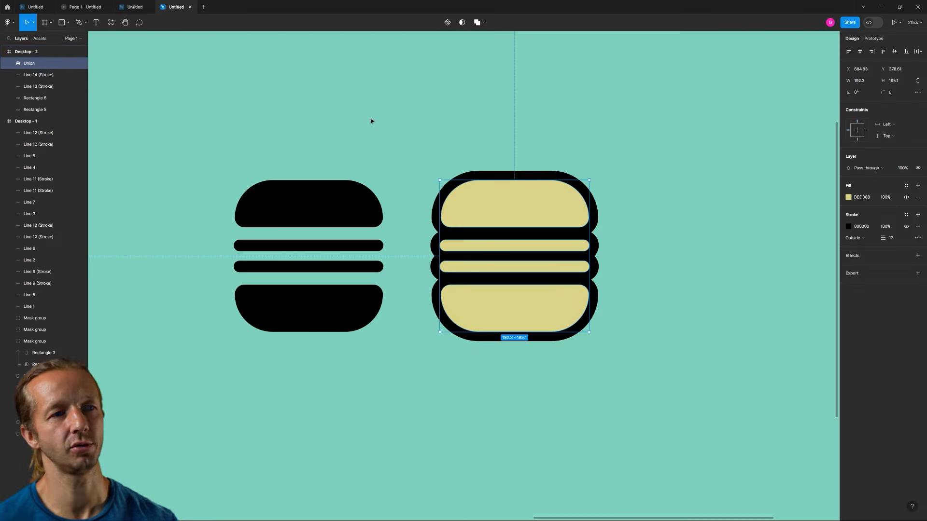
{"action": "left_click", "coordinate": [371, 121]}
Duplicate the united yellow burger in place.
{"action": "left_click", "coordinate": [502, 204]}
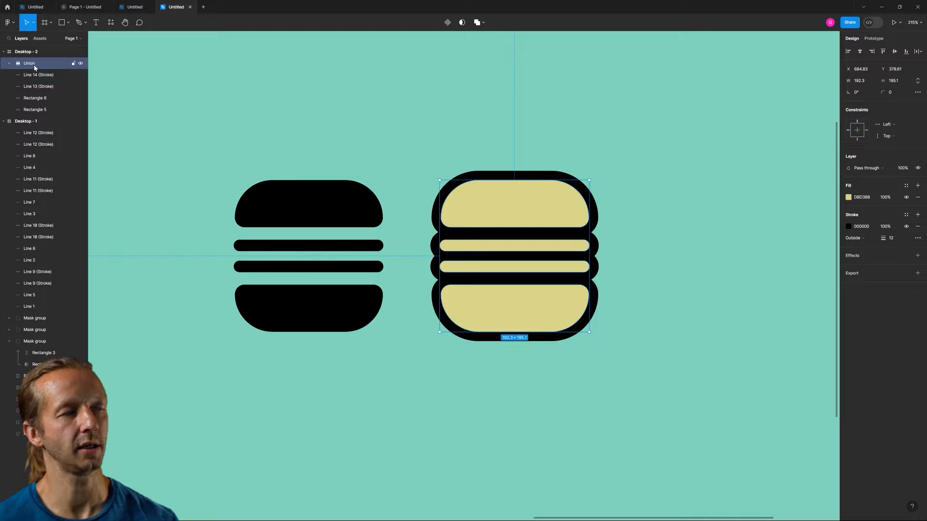
{"action": "key", "text": "ctrl+d"}
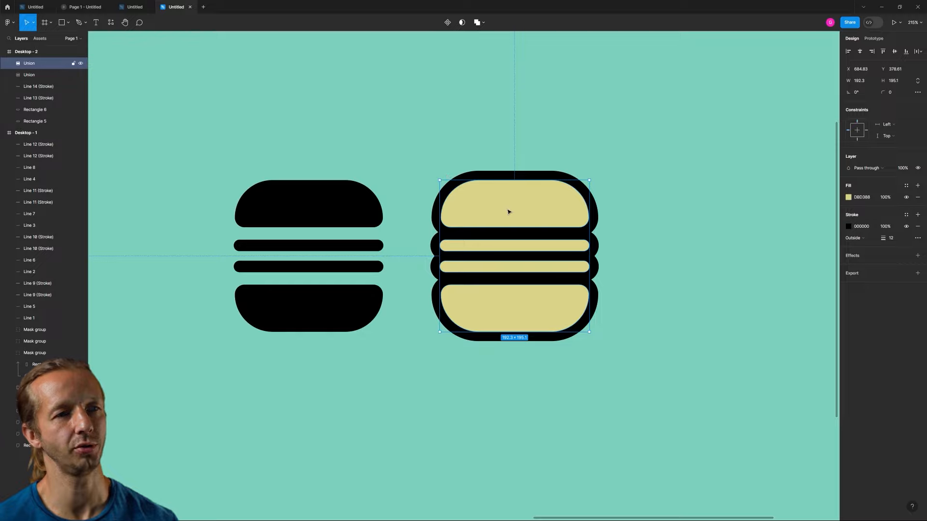
{"action": "left_click", "coordinate": [468, 89]}
Draw a circle about 28 × 28 on the yellow burger's top bun and fill it with light yellow FCF4A7.
{"action": "key", "text": "o"}
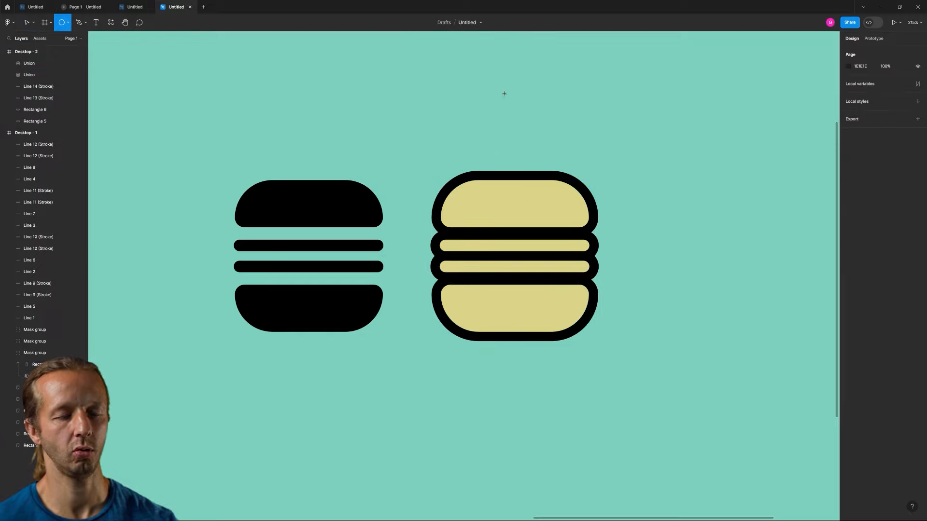
{"action": "left_click_drag", "start_coordinate": [538, 198], "coordinate": [549, 209]}
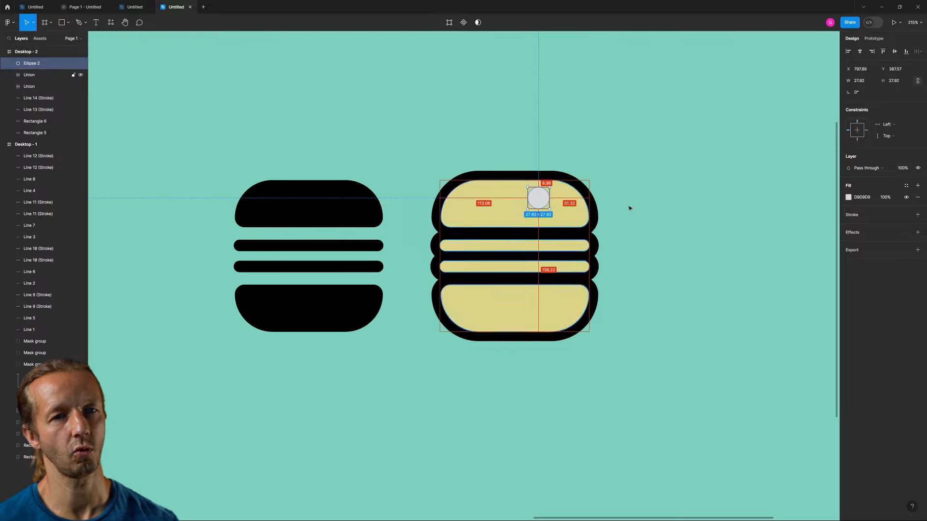
{"action": "left_click", "coordinate": [848, 197]}
{"action": "key", "text": "i"}
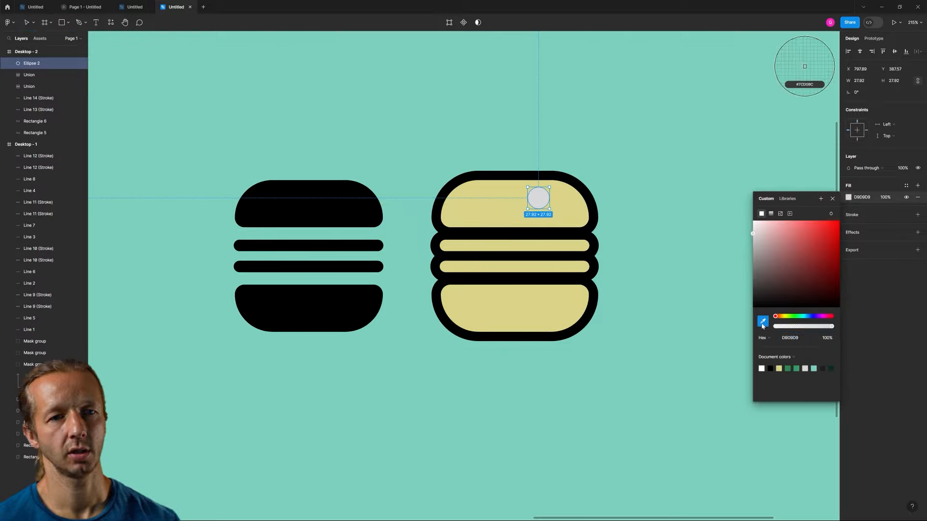
{"action": "left_click", "coordinate": [513, 193]}
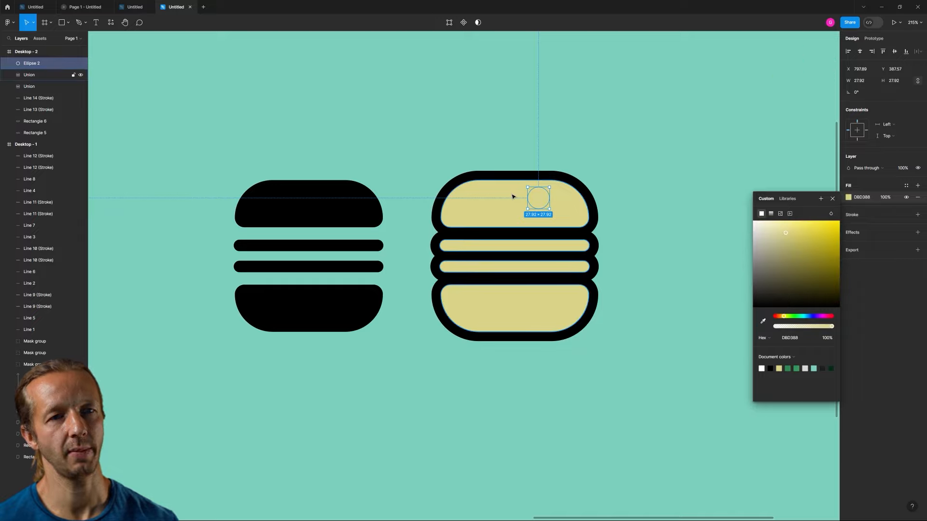
{"action": "left_click_drag", "start_coordinate": [785, 232], "coordinate": [783, 222]}
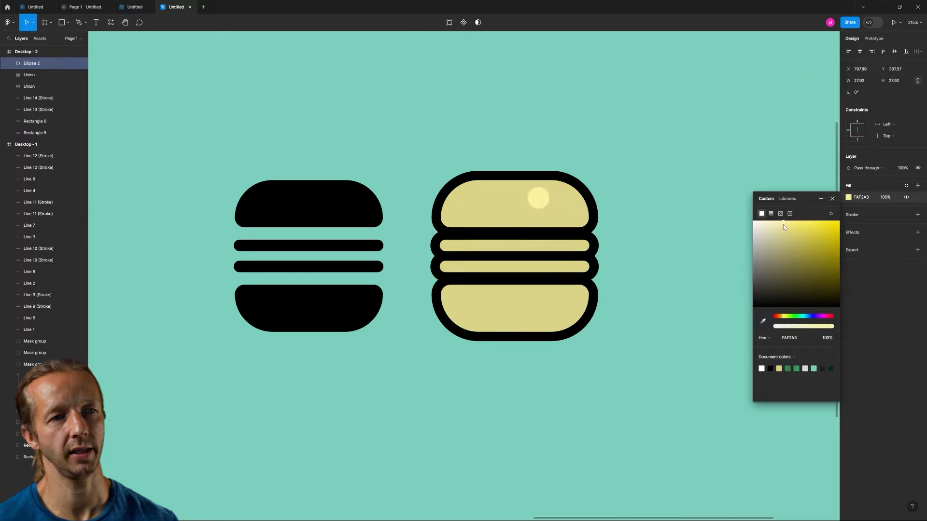
Try a smaller copy of the circle, about 18 × 18, across the top bun's outline and delete it.
{"action": "left_click", "coordinate": [539, 199]}
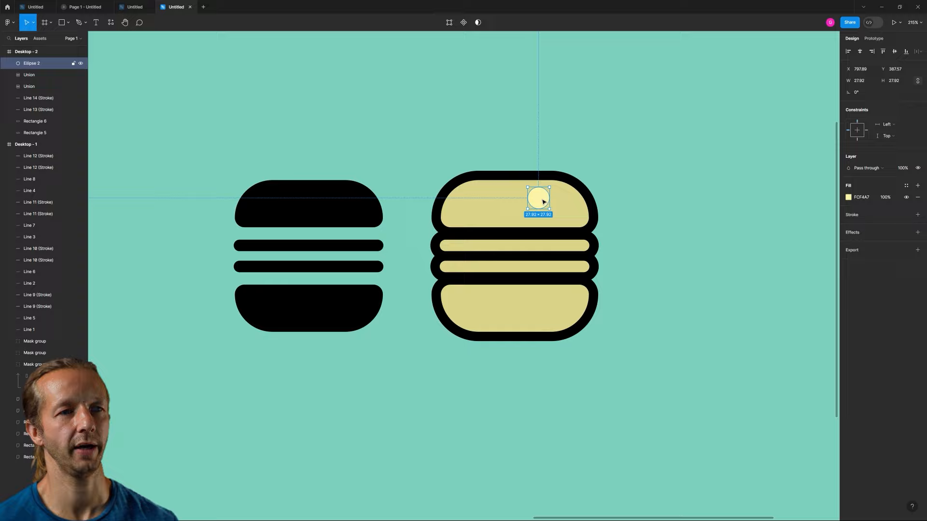
{"action": "left_click_drag", "start_coordinate": [543, 201], "coordinate": [488, 187]}
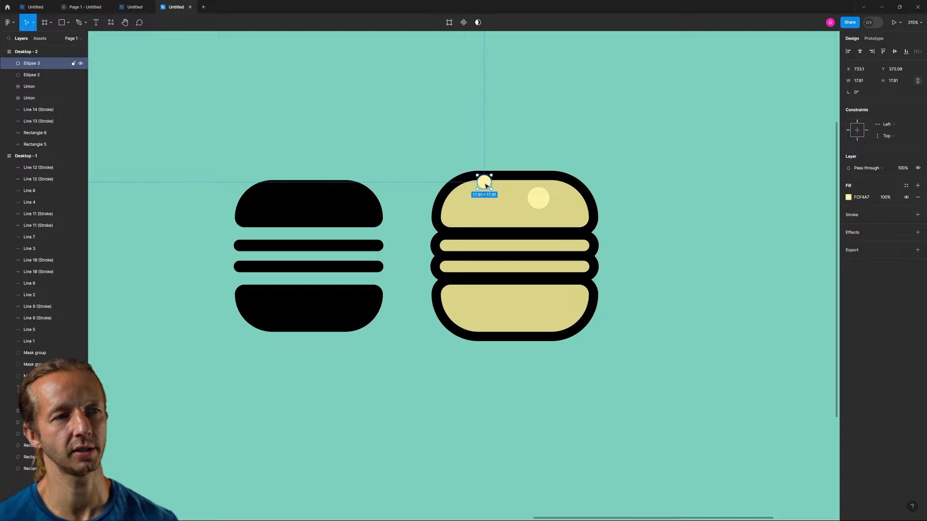
{"action": "key", "text": "Delete"}
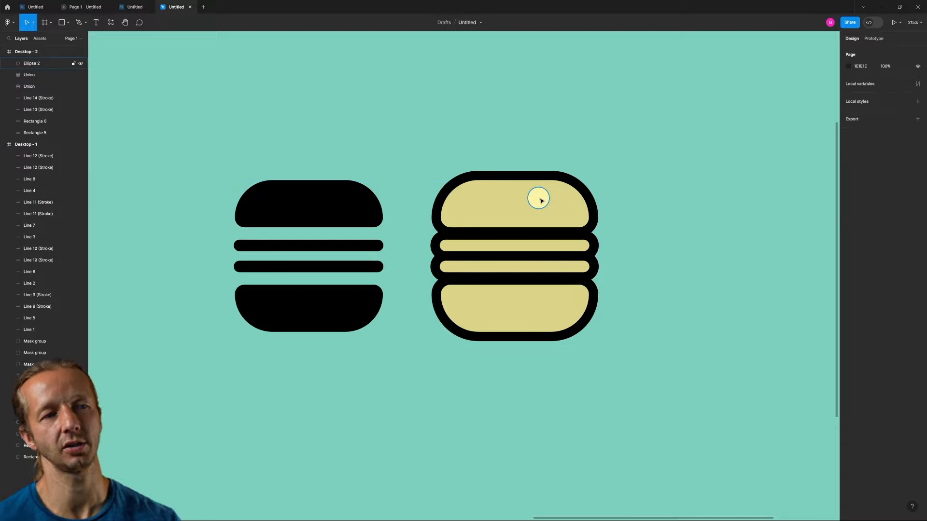
Mask the light yellow circle with the upper copy of the united burger shape.
{"action": "left_click", "coordinate": [538, 198]}
{"action": "left_click", "coordinate": [565, 203], "text": "shift"}
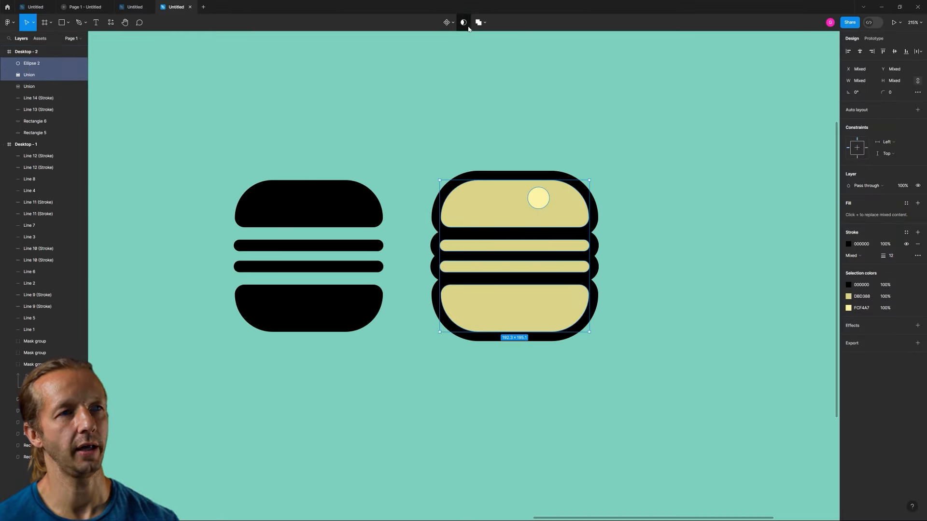
{"action": "left_click", "coordinate": [462, 24]}
{"action": "left_click", "coordinate": [586, 124]}
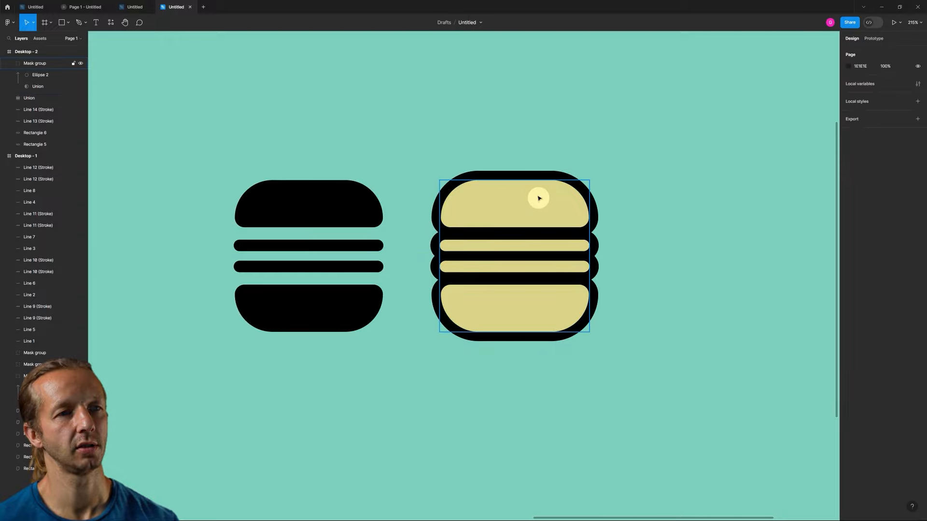
Enlarge the light yellow circle to about 34 × 34 across the top bun's upper outline and copy it to the bun's lower edge.
{"action": "double_click", "coordinate": [538, 198]}
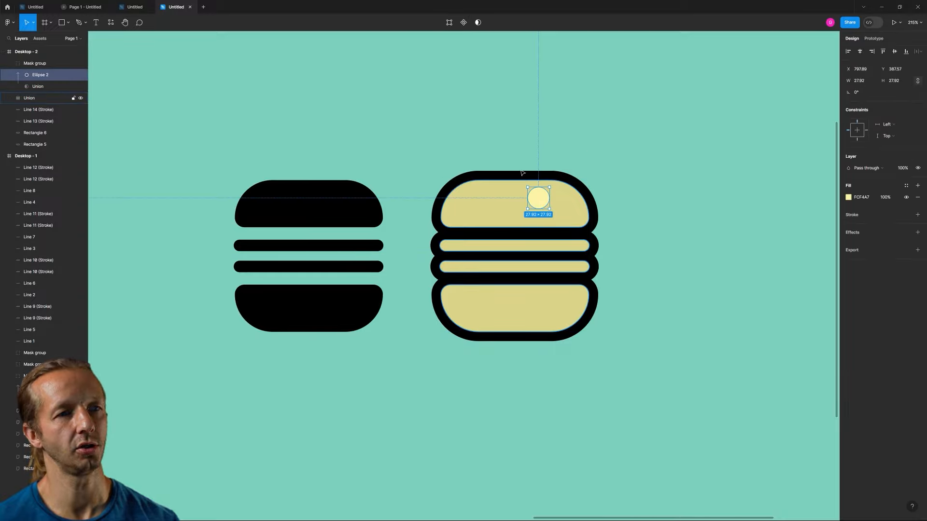
{"action": "left_click", "coordinate": [557, 200], "text": "ctrl"}
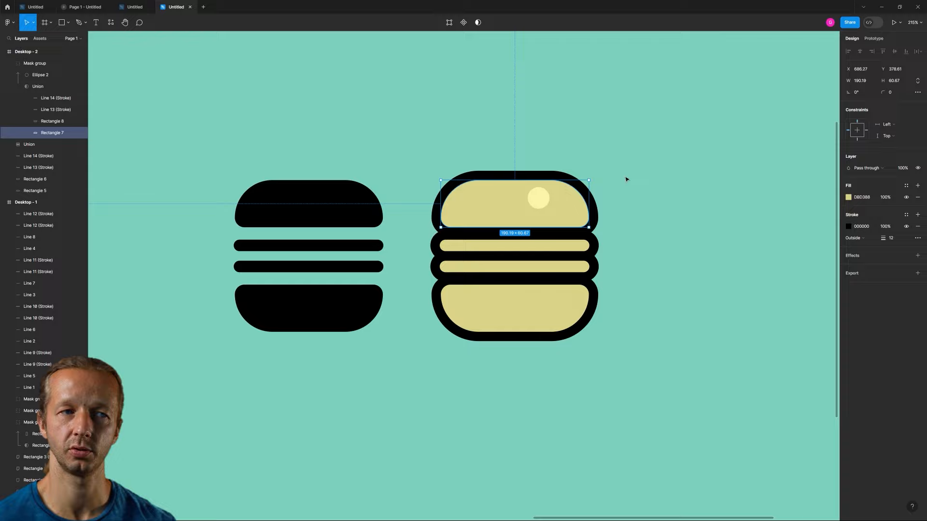
{"action": "left_click", "coordinate": [626, 178]}
{"action": "left_click", "coordinate": [540, 204], "text": "ctrl"}
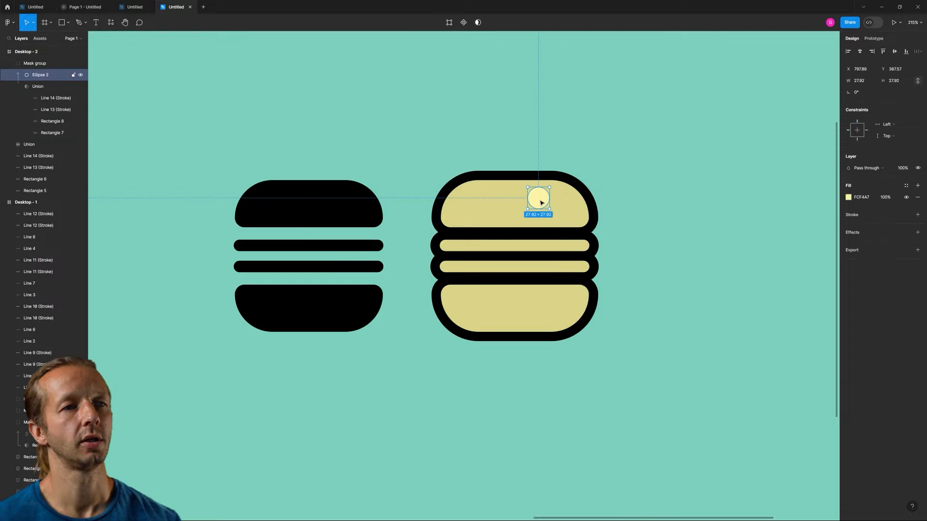
{"action": "left_click_drag", "start_coordinate": [541, 203], "coordinate": [559, 234]}
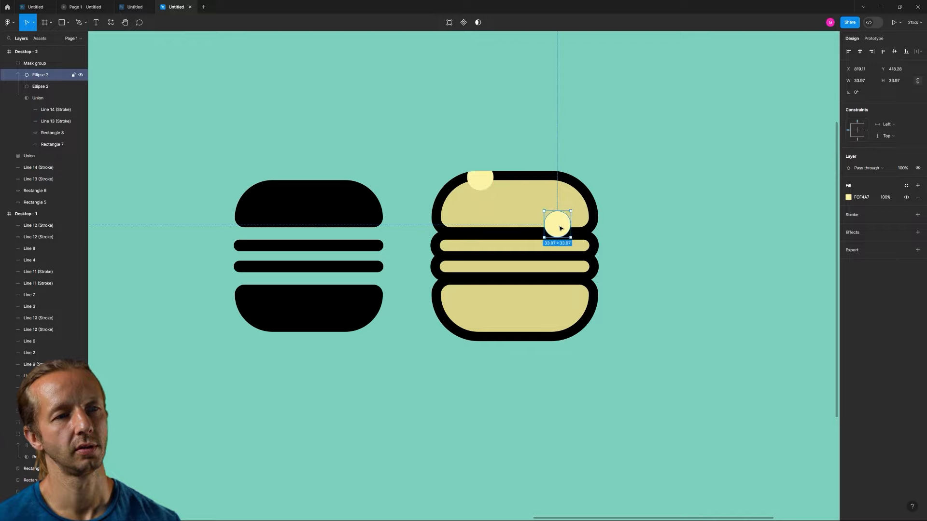
Set both circles' fill blend mode to Color dodge and their fill colour to FFEB2F.
{"action": "left_click", "coordinate": [485, 185], "text": "shift"}
{"action": "left_click", "coordinate": [848, 215]}
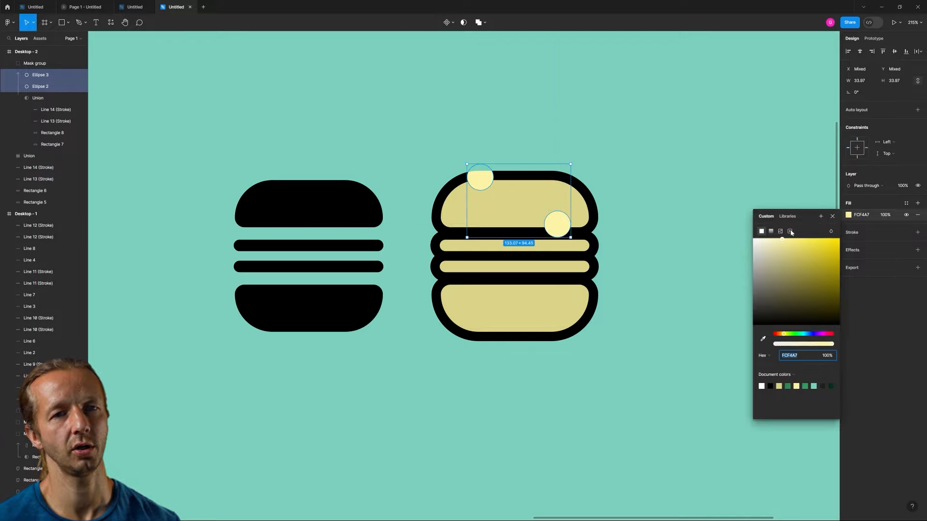
{"action": "left_click", "coordinate": [829, 231]}
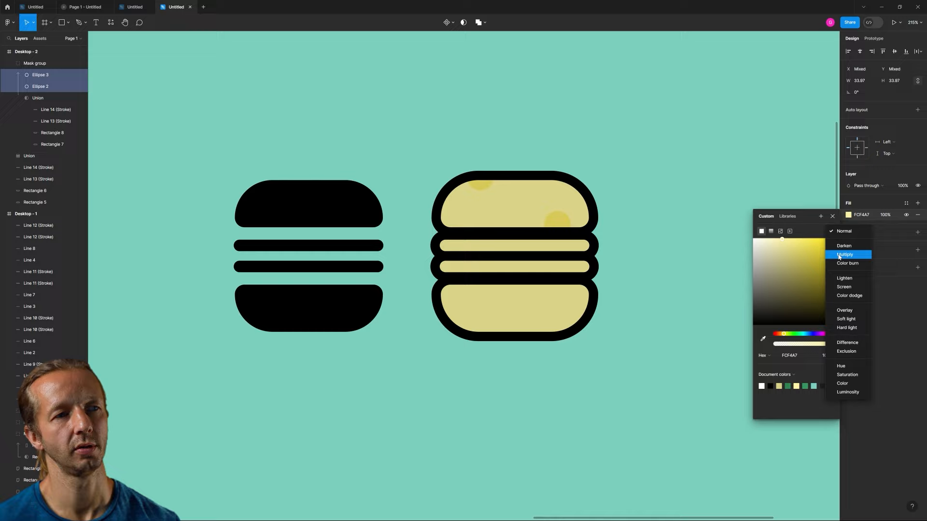
{"action": "left_click", "coordinate": [840, 296]}
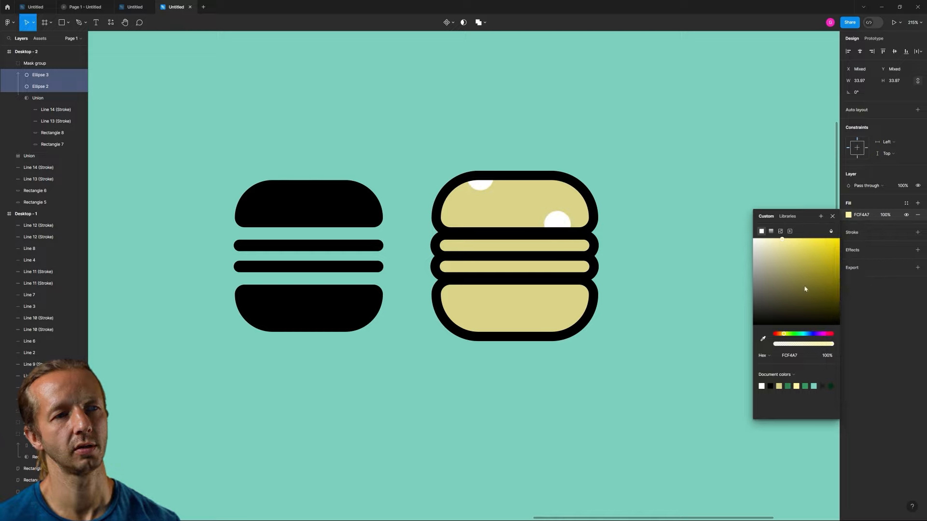
{"action": "left_click_drag", "start_coordinate": [769, 237], "coordinate": [820, 235]}
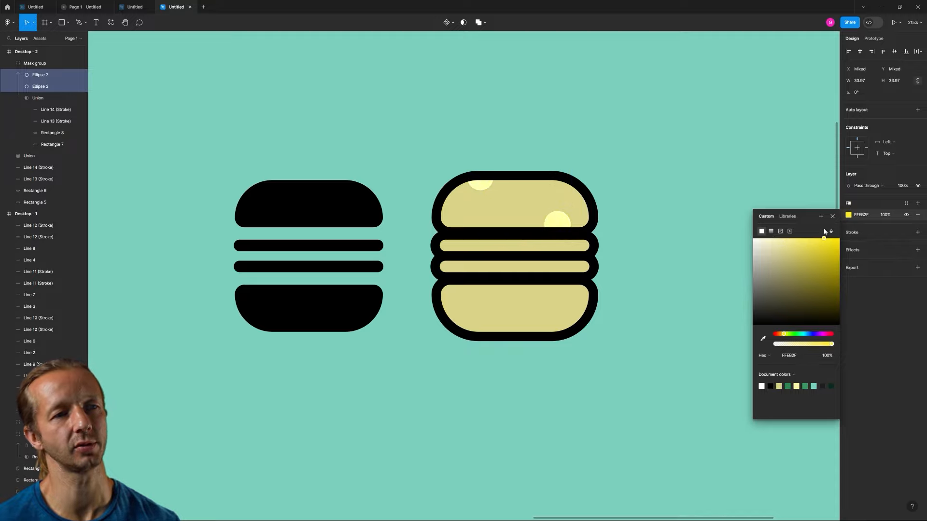
{"action": "left_click", "coordinate": [674, 121]}
{"action": "left_click", "coordinate": [479, 188]}
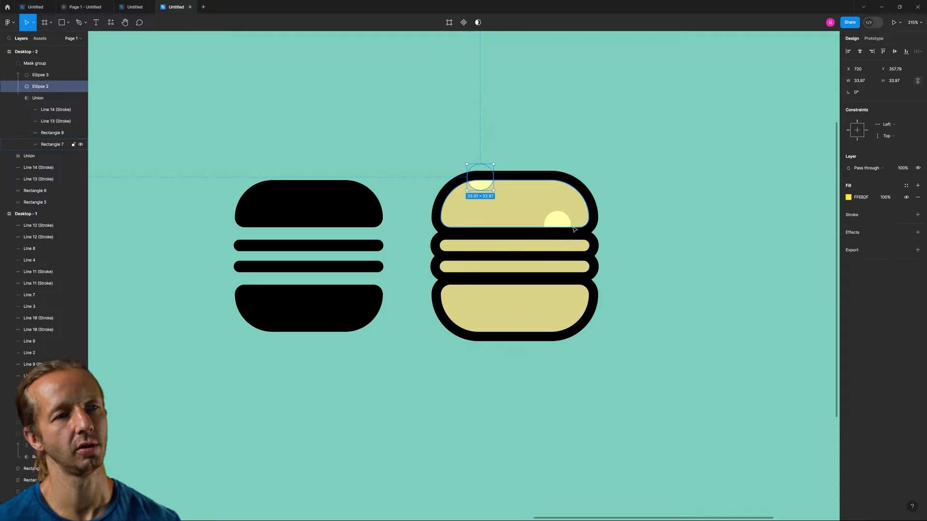
{"action": "left_click", "coordinate": [558, 222], "text": "shift"}
{"action": "left_click", "coordinate": [476, 134]}
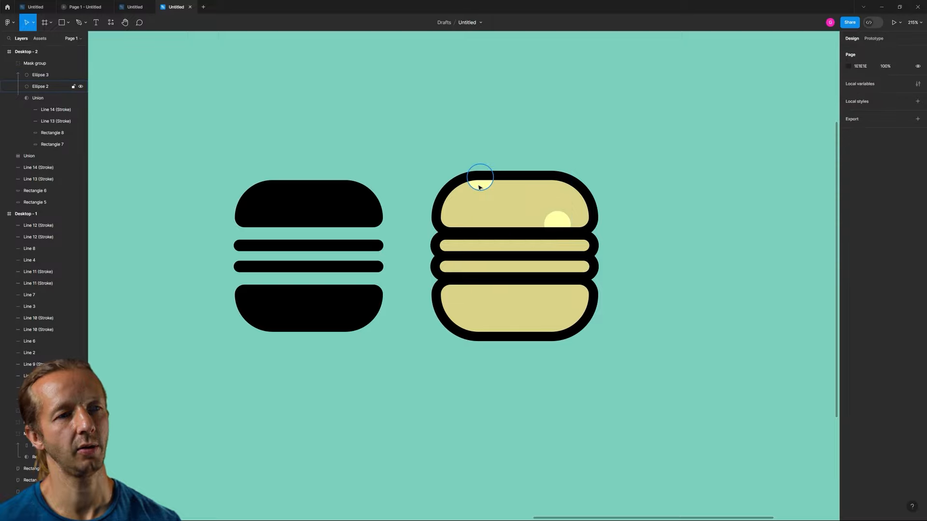
Scatter copies of the yellow circle in varying sizes over the top and bottom buns.
{"action": "left_click", "coordinate": [480, 180]}
{"action": "left_click_drag", "start_coordinate": [484, 188], "coordinate": [518, 300]}
{"action": "left_click", "coordinate": [658, 255]}
{"action": "scroll", "coordinate": [623, 184], "scroll_direction": "down", "scroll_amount": 5}
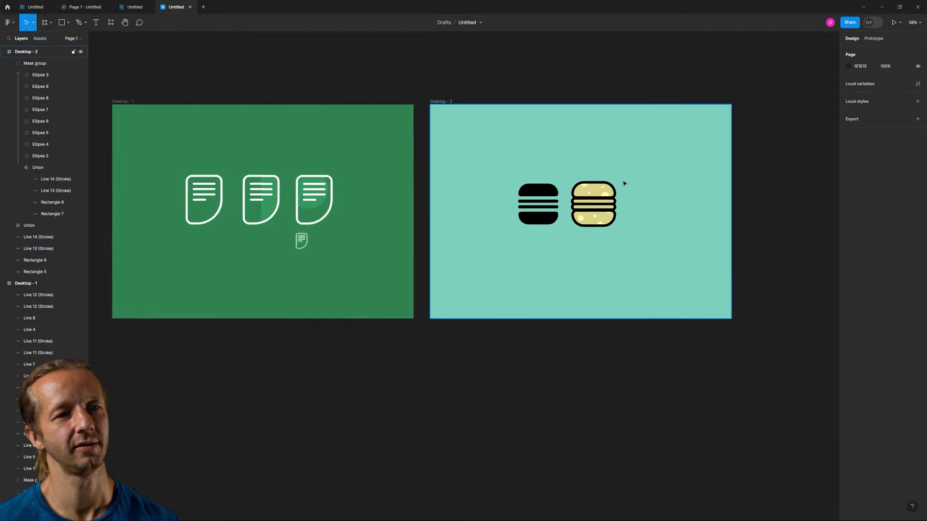
Move both burgers together slightly to the right within the turquoise frame.
{"action": "scroll", "coordinate": [623, 184], "scroll_direction": "up", "scroll_amount": 3}
{"action": "scroll", "coordinate": [618, 188], "scroll_direction": "down", "scroll_amount": 2}
{"action": "left_click", "coordinate": [577, 222]}
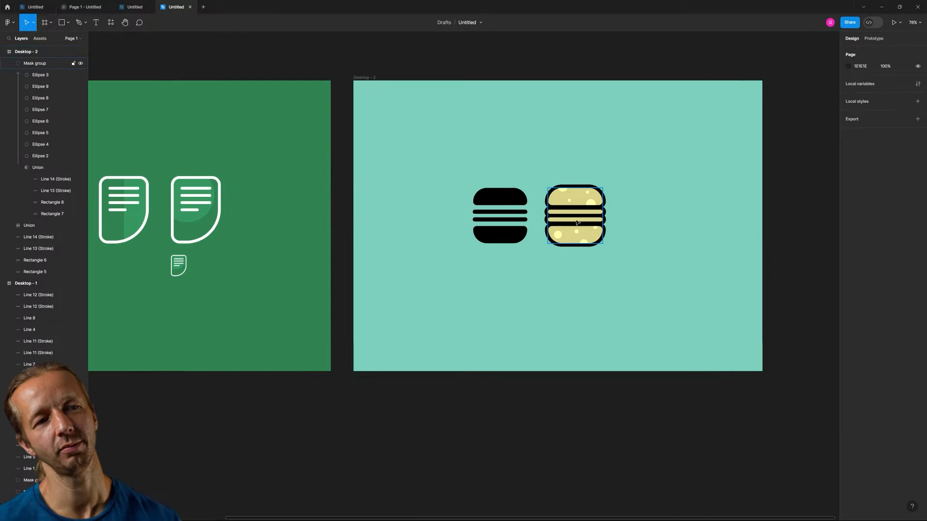
{"action": "scroll", "coordinate": [608, 193], "scroll_direction": "down", "scroll_amount": 1}
{"action": "scroll", "coordinate": [627, 186], "scroll_direction": "up", "scroll_amount": 1}
{"action": "left_click_drag", "start_coordinate": [600, 188], "coordinate": [494, 199]}
{"action": "left_click_drag", "start_coordinate": [360, 174], "coordinate": [555, 310]}
{"action": "mouse_move", "coordinate": [485, 208]}
{"action": "left_mouse_down"}
{"action": "mouse_move", "coordinate": [523, 208]}
{"action": "mouse_move", "coordinate": [498, 208]}
{"action": "left_mouse_up"}
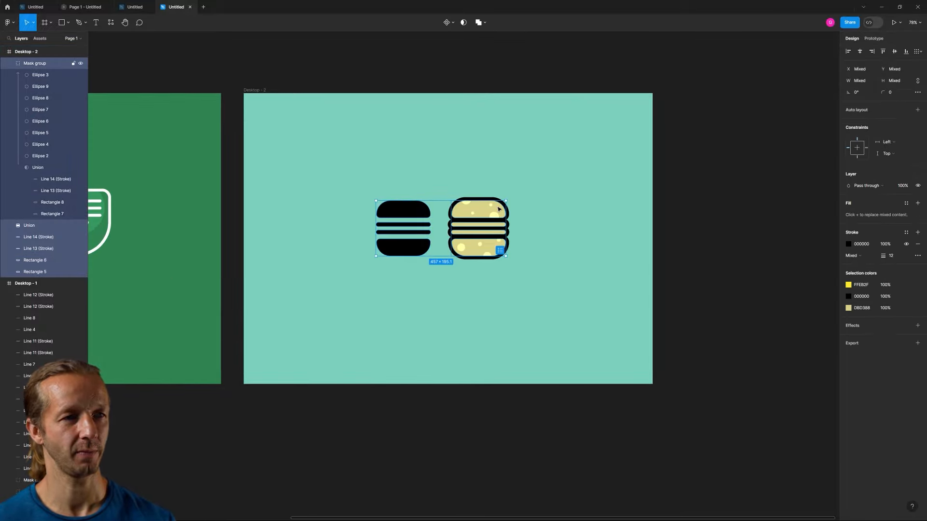
{"action": "left_click", "coordinate": [512, 176]}
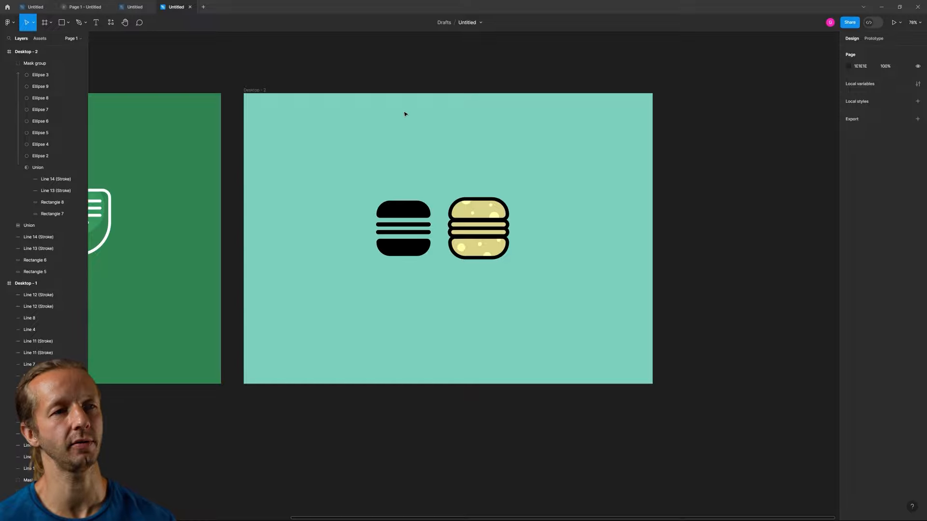
Duplicate the turquoise burger frame and place the copy to the right of the original.
{"action": "scroll", "coordinate": [392, 123], "scroll_direction": "down", "scroll_amount": 3}
{"action": "left_click_drag", "start_coordinate": [363, 141], "coordinate": [277, 153]}
{"action": "left_click_drag", "start_coordinate": [211, 113], "coordinate": [520, 111]}
{"action": "left_click", "coordinate": [587, 92]}
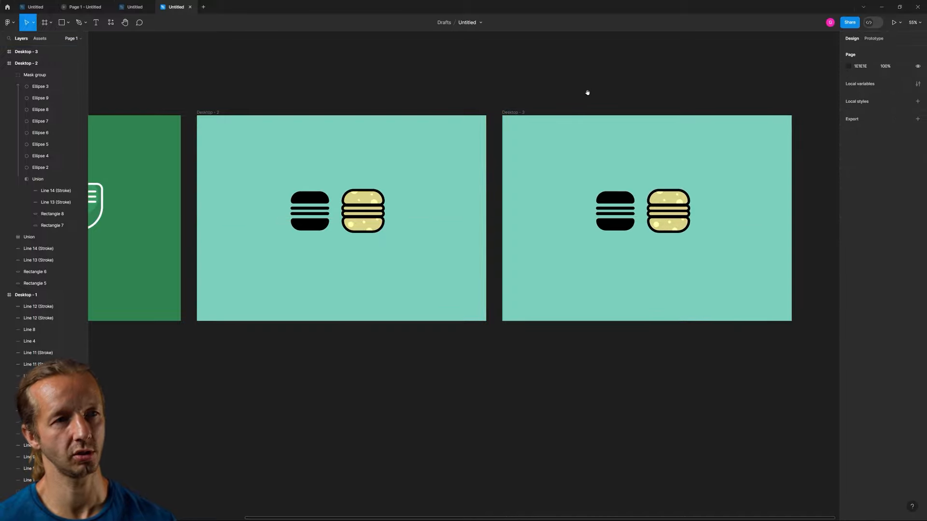
Fill the duplicated frame with white and delete both burgers from it.
{"action": "left_click_drag", "start_coordinate": [621, 99], "coordinate": [420, 119]}
{"action": "scroll", "coordinate": [427, 216], "scroll_direction": "up", "scroll_amount": 5}
{"action": "scroll", "coordinate": [415, 225], "scroll_direction": "down", "scroll_amount": 3}
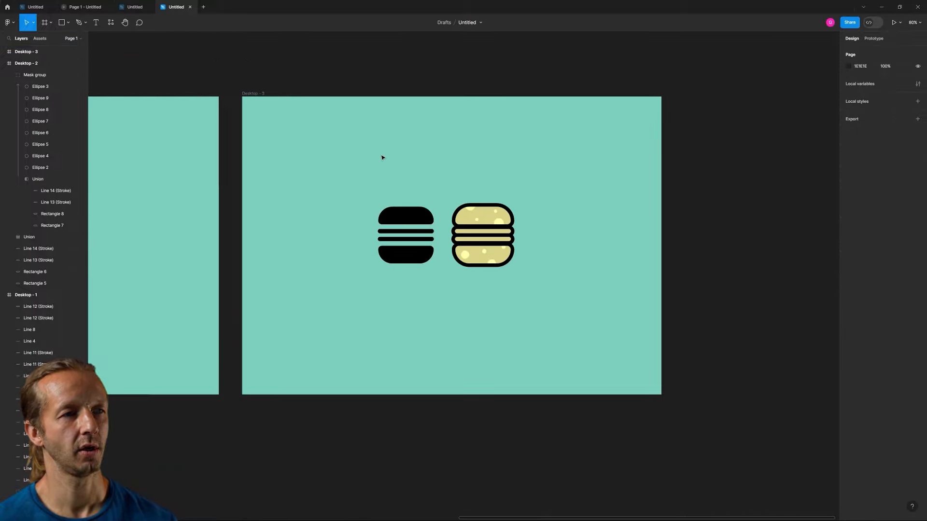
{"action": "left_click", "coordinate": [256, 94]}
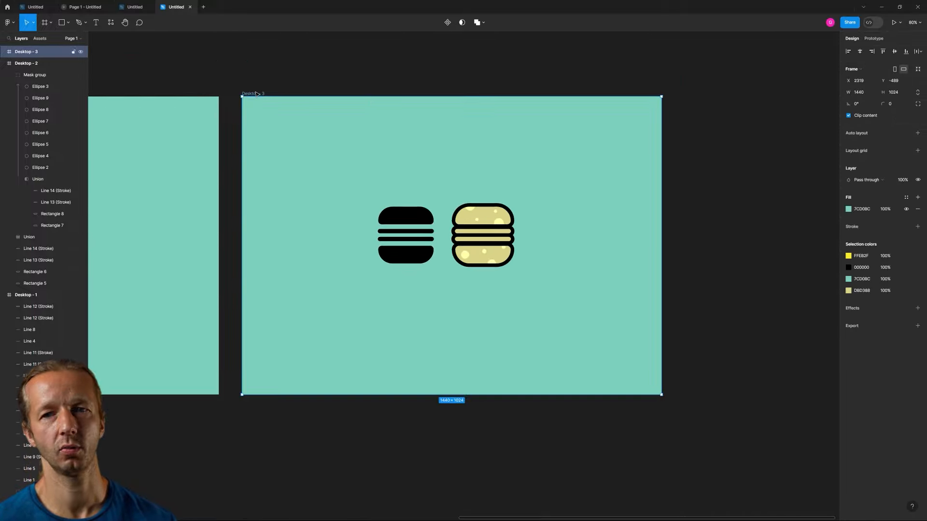
{"action": "left_click", "coordinate": [848, 210]}
{"action": "left_click", "coordinate": [848, 210]}
{"action": "left_click", "coordinate": [848, 210]}
{"action": "left_click_drag", "start_coordinate": [782, 249], "coordinate": [702, 177]}
{"action": "left_click", "coordinate": [703, 177]}
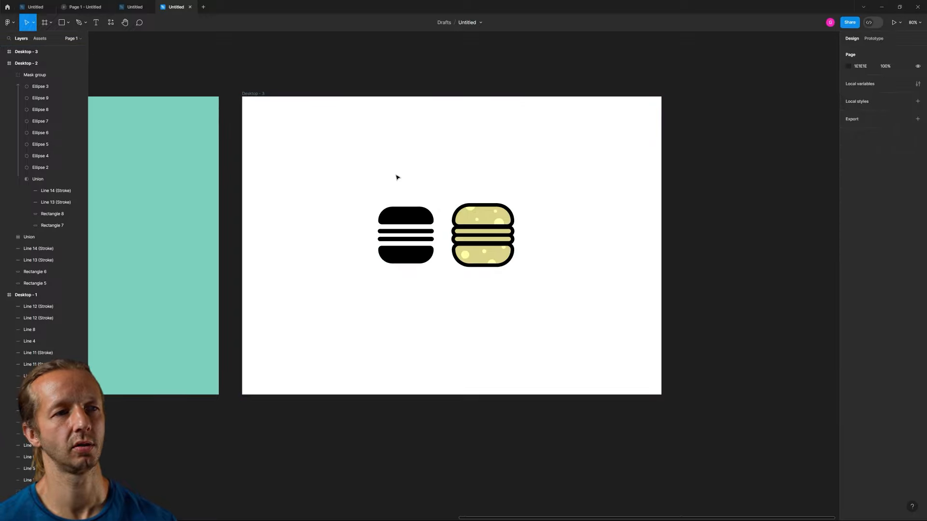
{"action": "left_click_drag", "start_coordinate": [397, 178], "coordinate": [534, 269]}
{"action": "key", "text": "Delete"}
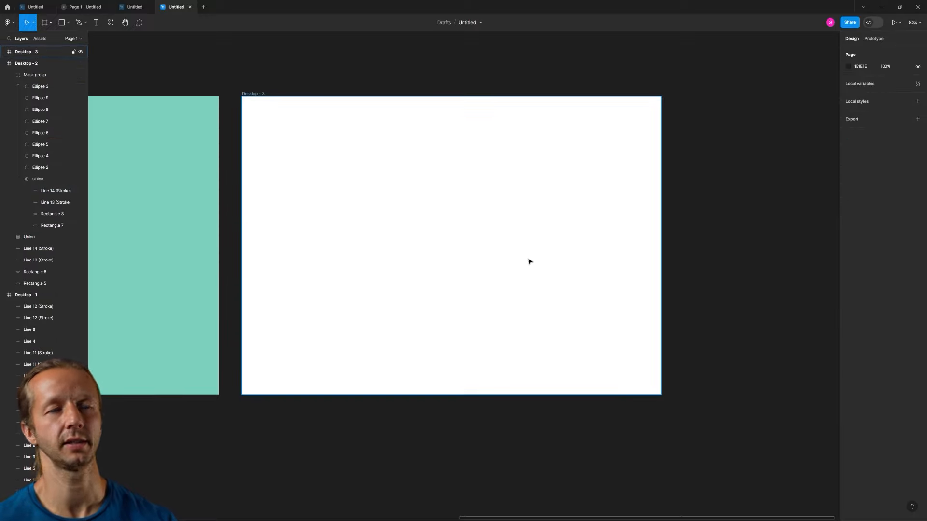
Draw a full-height rectangle about 603 × 1024 along the white frame's left edge and fill it with bright green 00DC73.
{"action": "key", "text": "r"}
{"action": "left_click_drag", "start_coordinate": [242, 97], "coordinate": [418, 396]}
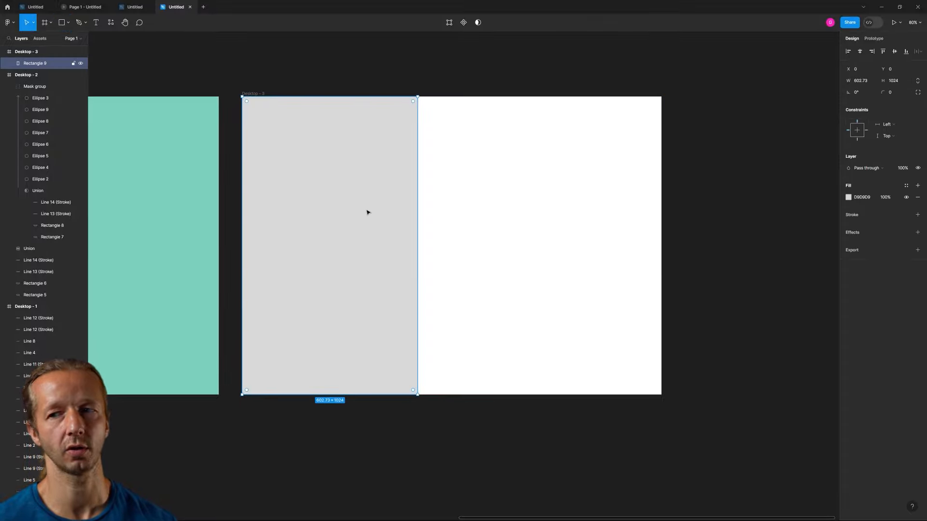
{"action": "left_click", "coordinate": [848, 198]}
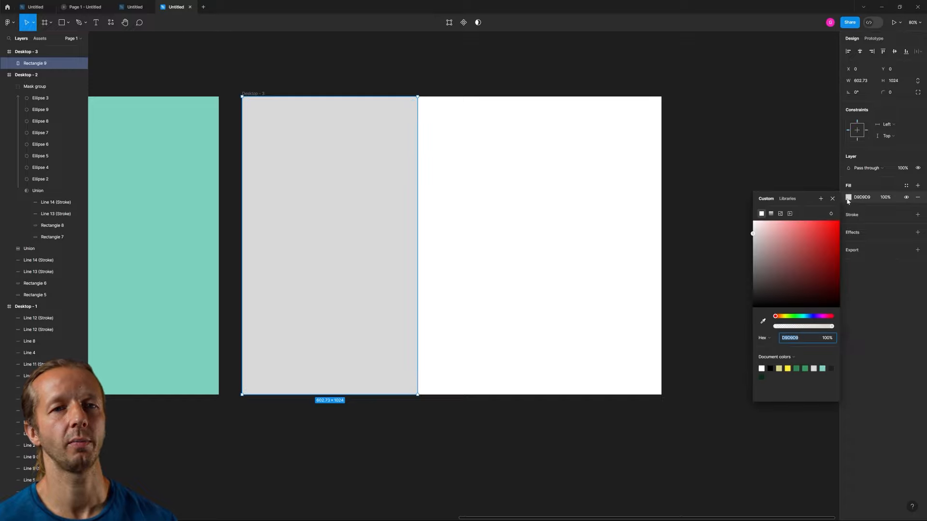
{"action": "left_click", "coordinate": [799, 317]}
{"action": "left_click_drag", "start_coordinate": [810, 307], "coordinate": [840, 232]}
{"action": "left_click", "coordinate": [603, 188]}
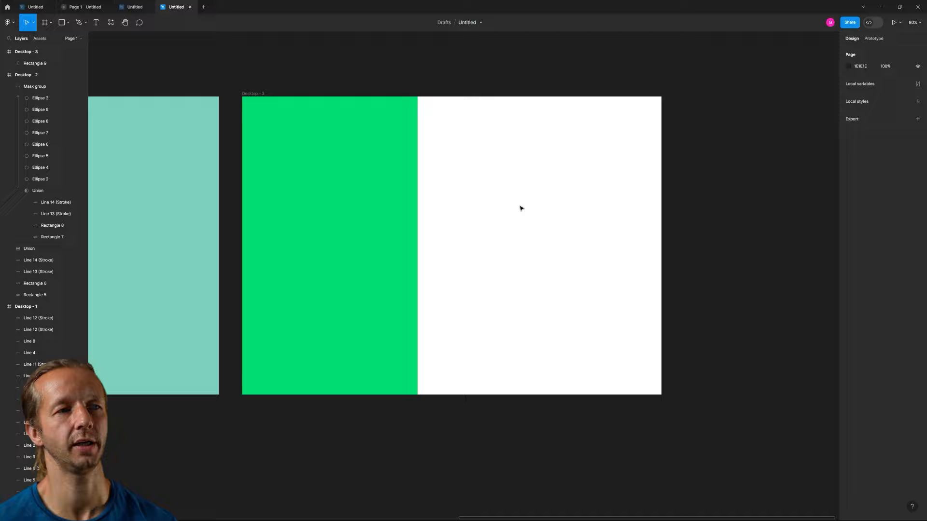
Widen the green rectangle slightly by extending its right edge.
{"action": "scroll", "coordinate": [459, 305], "scroll_direction": "up", "scroll_amount": 3}
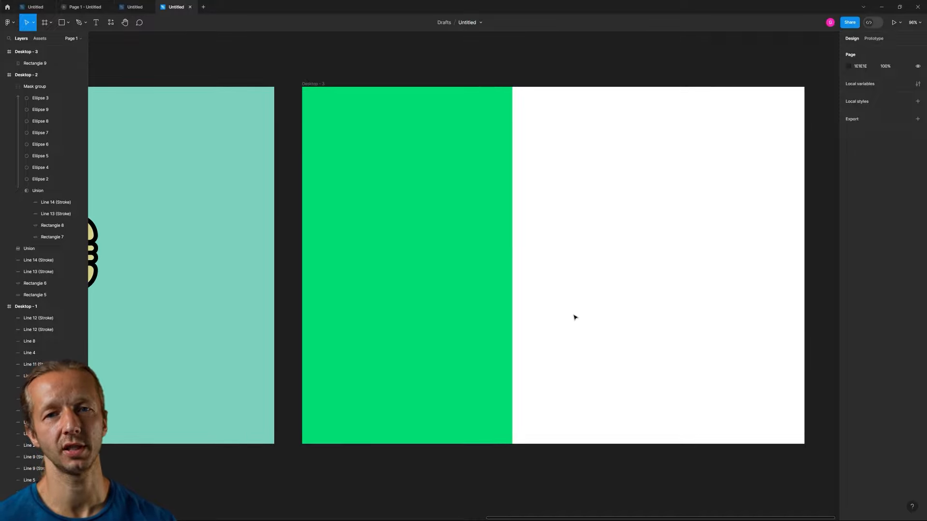
{"action": "left_click", "coordinate": [506, 253]}
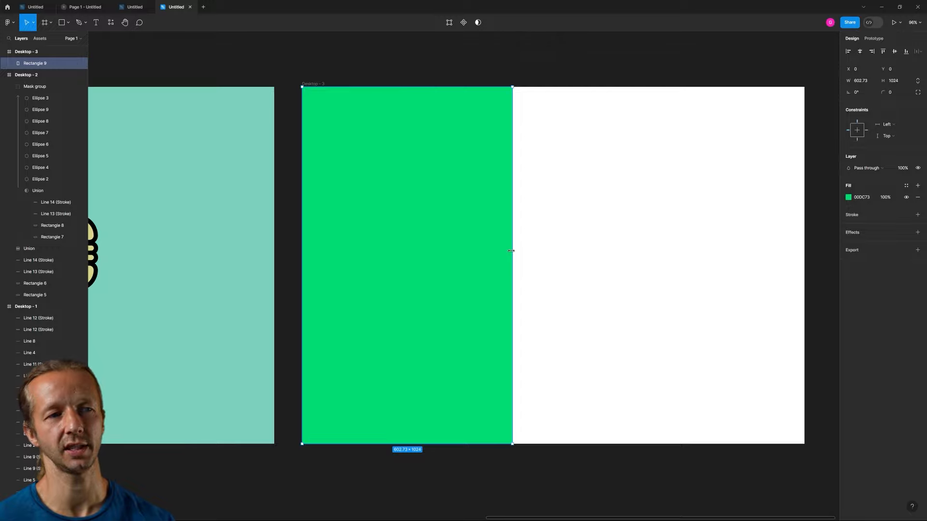
{"action": "left_click_drag", "start_coordinate": [511, 250], "coordinate": [519, 250]}
{"action": "left_click", "coordinate": [592, 248]}
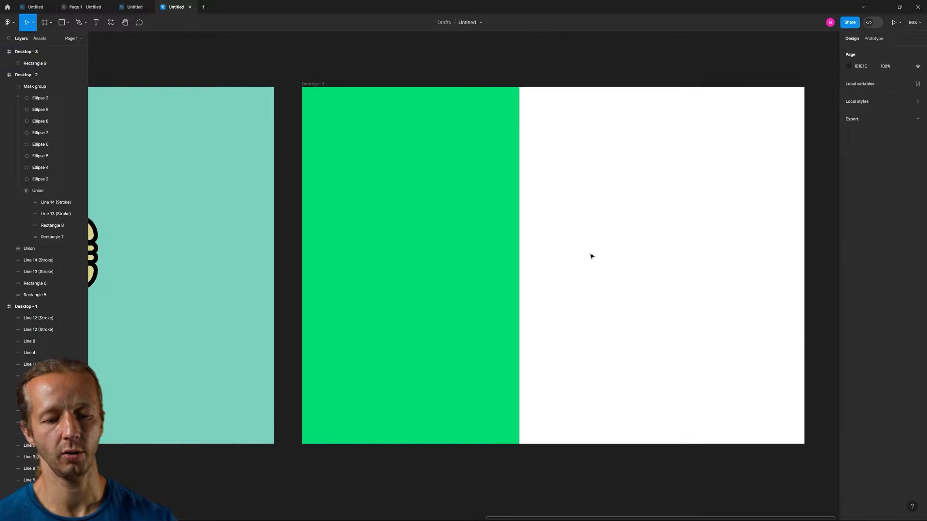
Draw a circle about 255 × 255 in the lower-right corner of the green rectangle.
{"action": "key", "text": "o"}
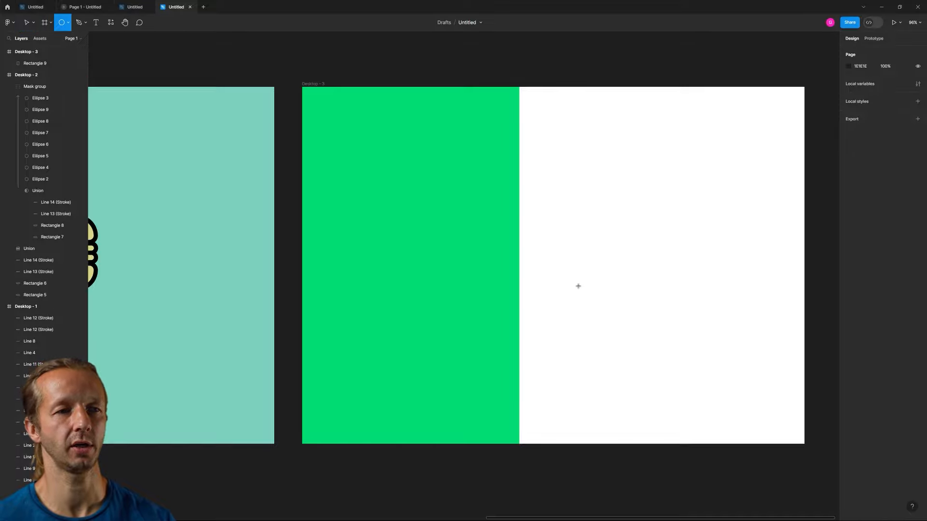
{"action": "mouse_move", "coordinate": [419, 287]}
{"action": "left_mouse_down"}
{"action": "mouse_move", "coordinate": [477, 361]}
{"action": "mouse_move", "coordinate": [440, 320]}
{"action": "mouse_move", "coordinate": [474, 399]}
{"action": "left_mouse_up"}
{"action": "left_click_drag", "start_coordinate": [439, 358], "coordinate": [424, 342]}
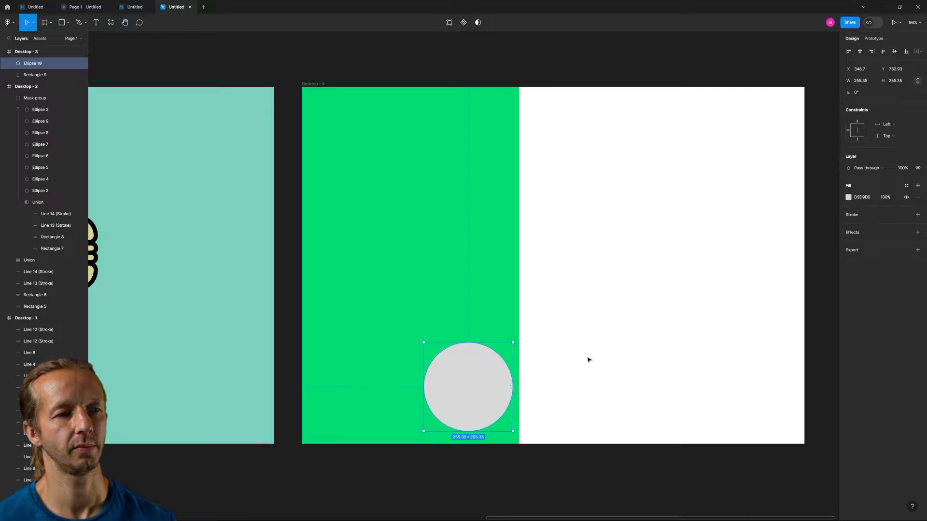
{"action": "left_click", "coordinate": [588, 360]}
Match the circle's fill to the rectangle's green 00DC73 with the colour sampler.
{"action": "scroll", "coordinate": [530, 408], "scroll_direction": "up", "scroll_amount": 3}
{"action": "scroll", "coordinate": [529, 409], "scroll_direction": "up", "scroll_amount": 2}
{"action": "left_click", "coordinate": [502, 340]}
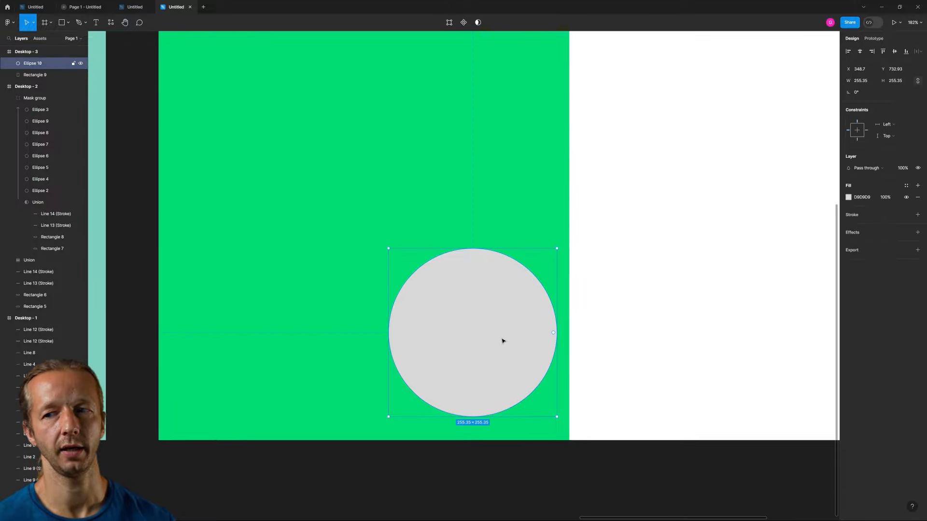
{"action": "left_click", "coordinate": [848, 197]}
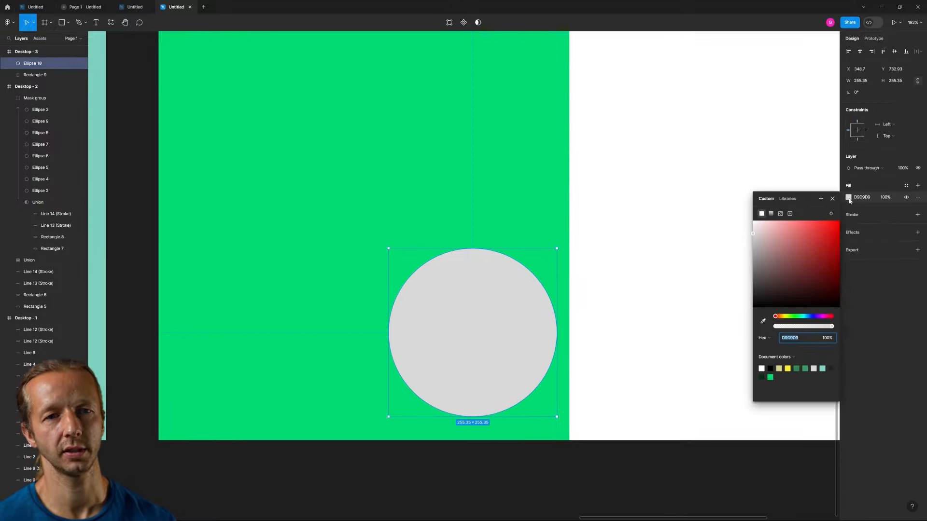
{"action": "left_click", "coordinate": [763, 321]}
{"action": "left_click", "coordinate": [559, 189]}
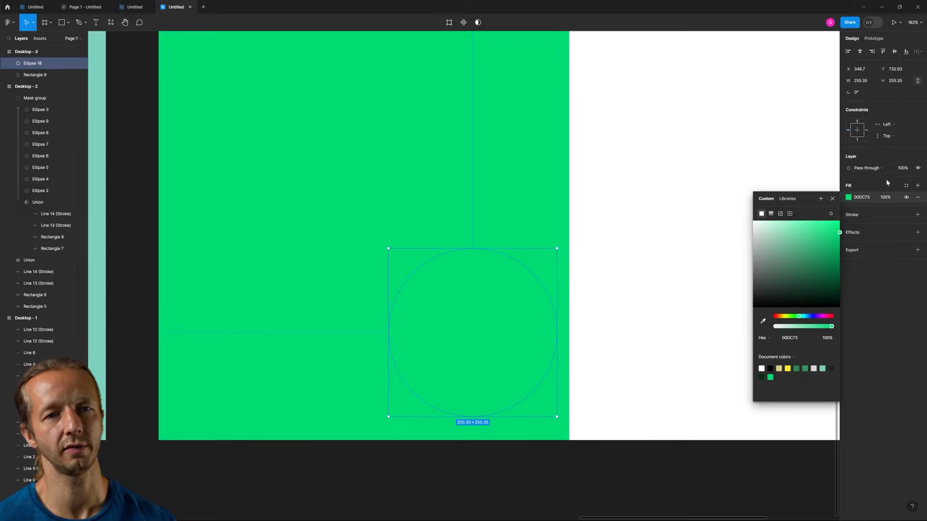
{"action": "left_click", "coordinate": [719, 165]}
Resample the rectangle's green for the circle and darken the circle's fill to 00A355.
{"action": "left_click", "coordinate": [504, 302]}
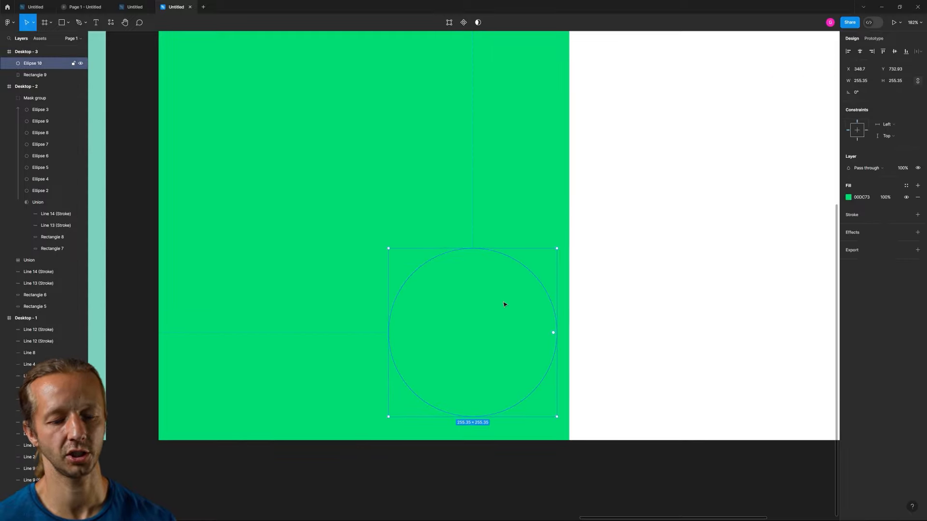
{"action": "key", "text": "i"}
{"action": "left_click", "coordinate": [500, 191]}
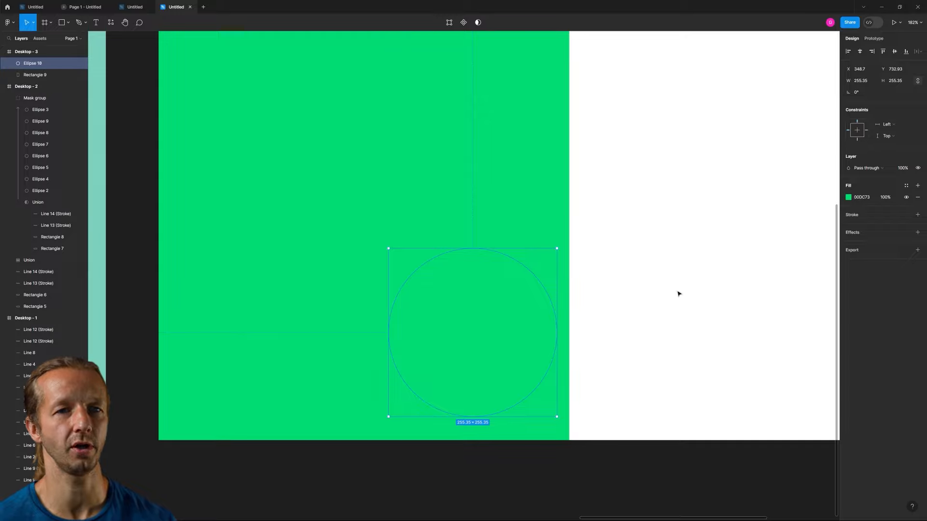
{"action": "left_click", "coordinate": [847, 198]}
{"action": "left_click_drag", "start_coordinate": [827, 244], "coordinate": [867, 256]}
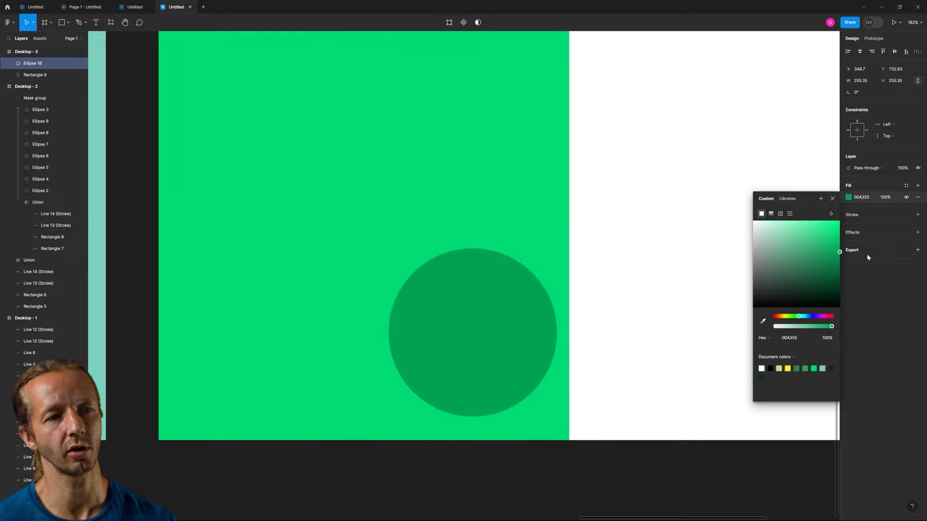
{"action": "left_click", "coordinate": [695, 276]}
{"action": "scroll", "coordinate": [606, 338], "scroll_direction": "up", "scroll_amount": 2}
{"action": "left_click_drag", "start_coordinate": [605, 338], "coordinate": [633, 311]}
{"action": "left_click", "coordinate": [501, 296]}
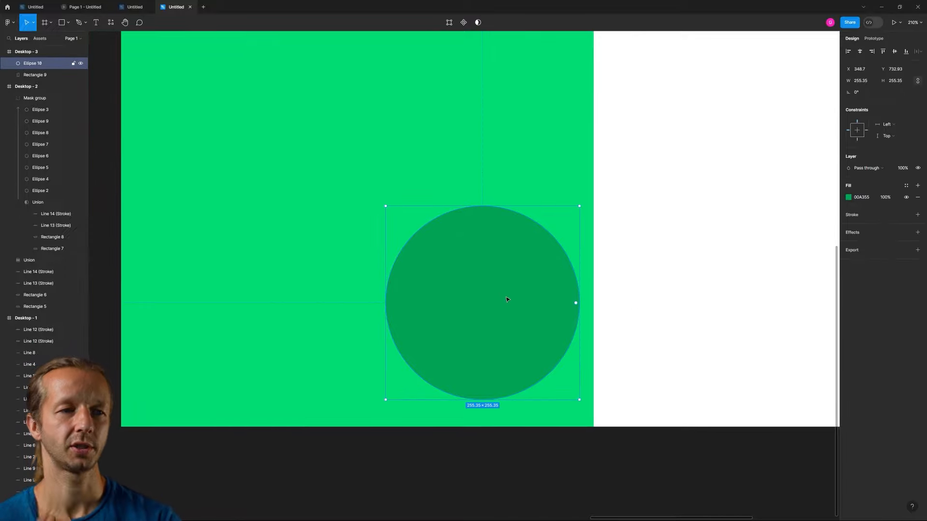
{"action": "double_click", "coordinate": [485, 285]}
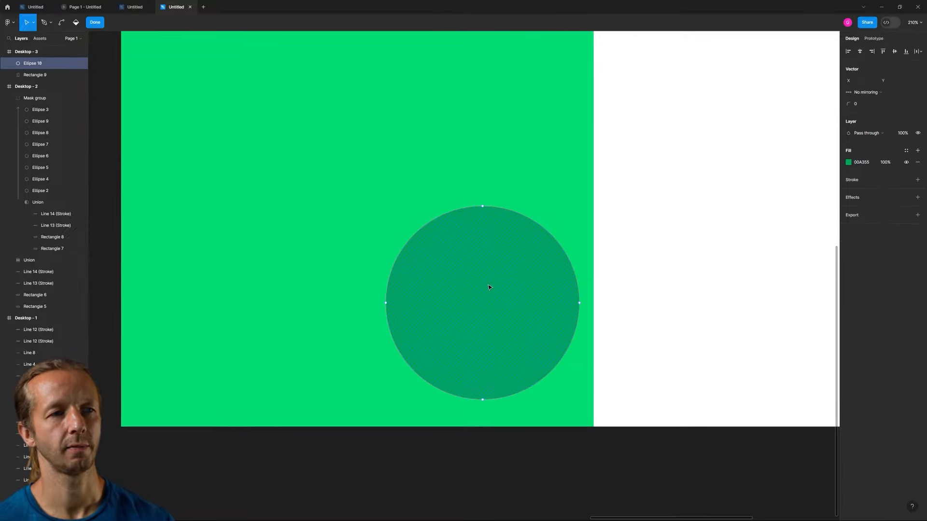
{"action": "mouse_move", "coordinate": [484, 207]}
{"action": "left_mouse_down"}
{"action": "mouse_move", "coordinate": [487, 333]}
{"action": "mouse_move", "coordinate": [513, 295]}
{"action": "mouse_move", "coordinate": [458, 252]}
{"action": "mouse_move", "coordinate": [507, 233]}
{"action": "mouse_move", "coordinate": [363, 172]}
{"action": "mouse_move", "coordinate": [490, 254]}
{"action": "mouse_move", "coordinate": [552, 190]}
{"action": "mouse_move", "coordinate": [509, 189]}
{"action": "mouse_move", "coordinate": [483, 206]}
{"action": "left_mouse_up"}
{"action": "left_click", "coordinate": [626, 212]}
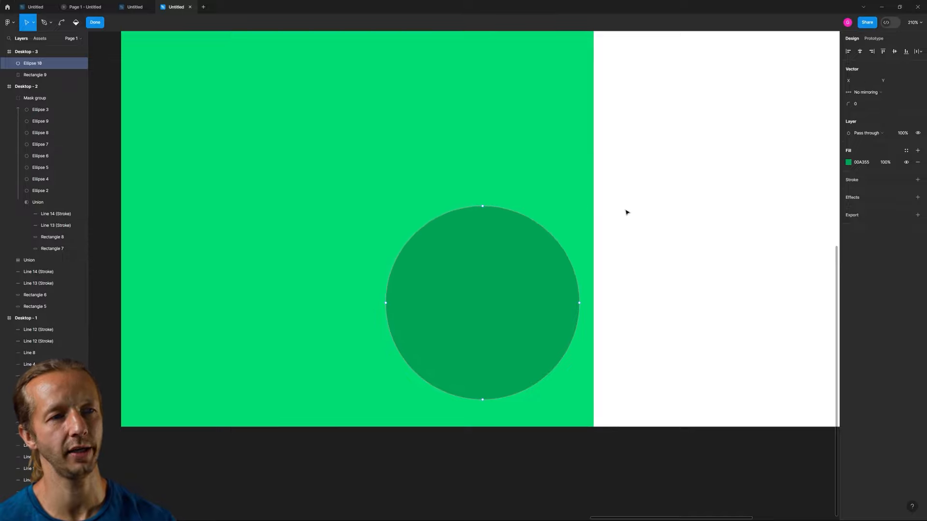
{"action": "key", "text": "Escape"}
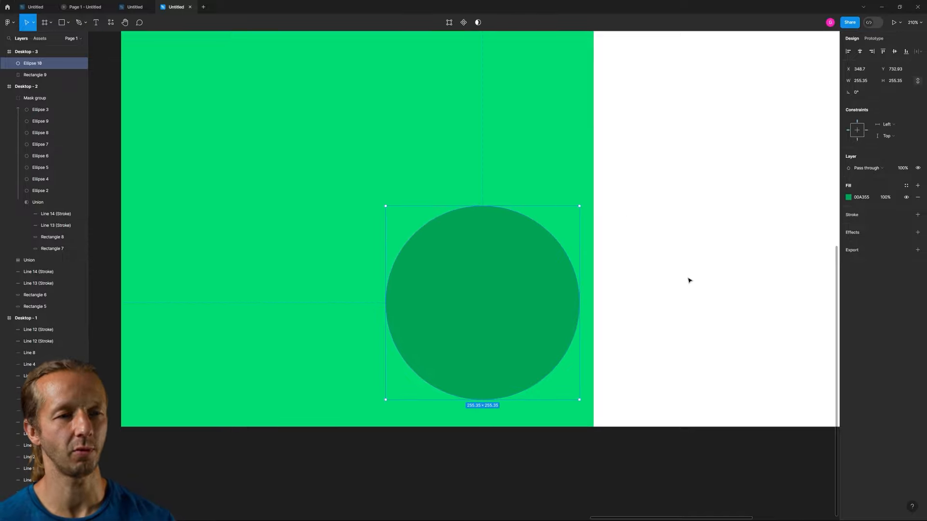
{"action": "left_click", "coordinate": [707, 292]}
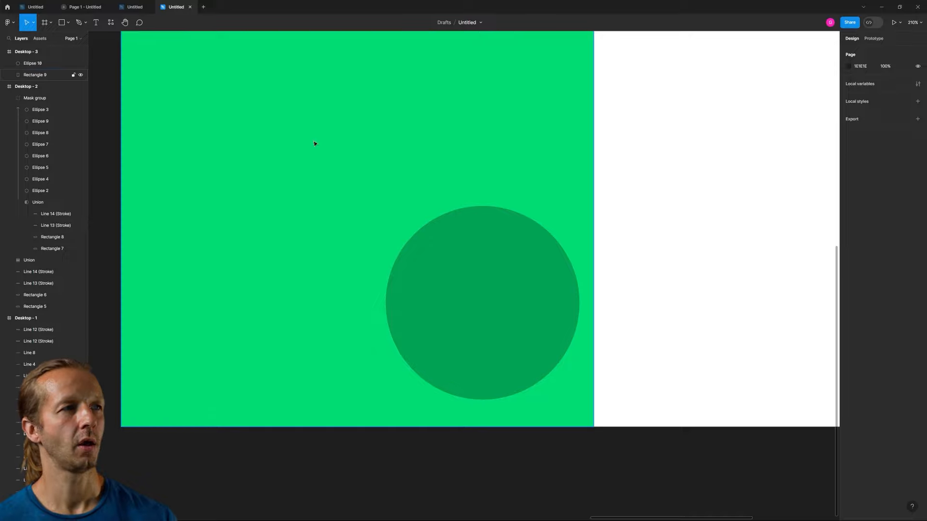
Draw a rectangle about 443 × 189 over the circle's upper half and subtract it from the circle.
{"action": "left_click", "coordinate": [64, 23]}
{"action": "mouse_move", "coordinate": [302, 159]}
{"action": "left_mouse_down"}
{"action": "mouse_move", "coordinate": [507, 209]}
{"action": "mouse_move", "coordinate": [658, 314]}
{"action": "mouse_move", "coordinate": [640, 296]}
{"action": "mouse_move", "coordinate": [640, 305]}
{"action": "left_mouse_up"}
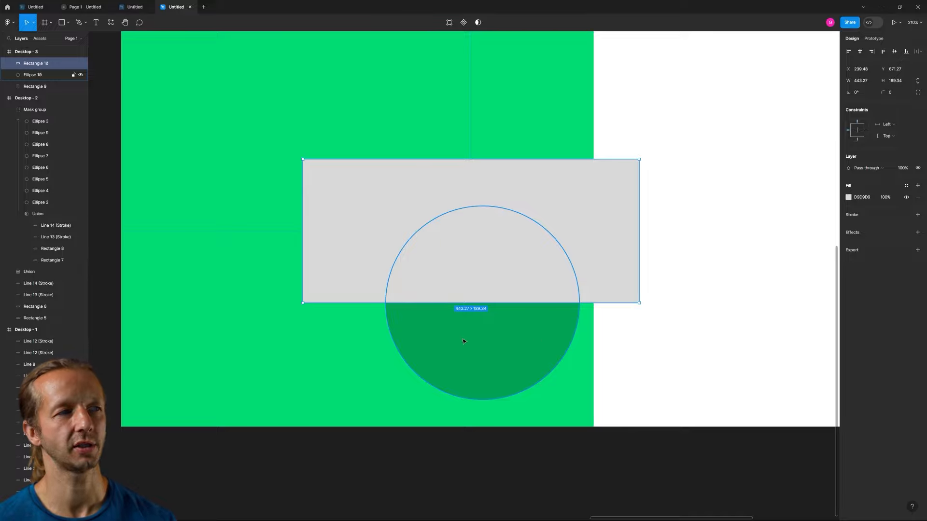
{"action": "left_click", "coordinate": [489, 341], "text": "shift"}
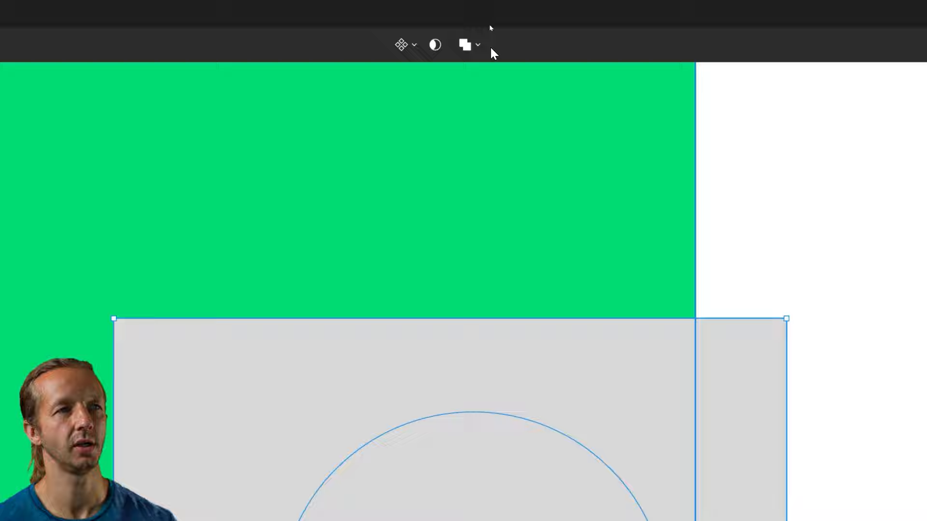
{"action": "left_click", "coordinate": [484, 22]}
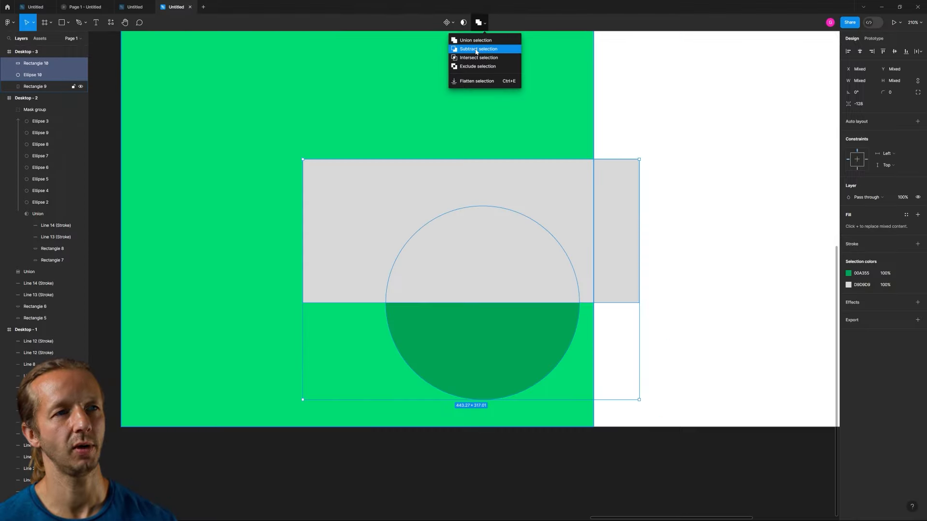
{"action": "left_click", "coordinate": [476, 49]}
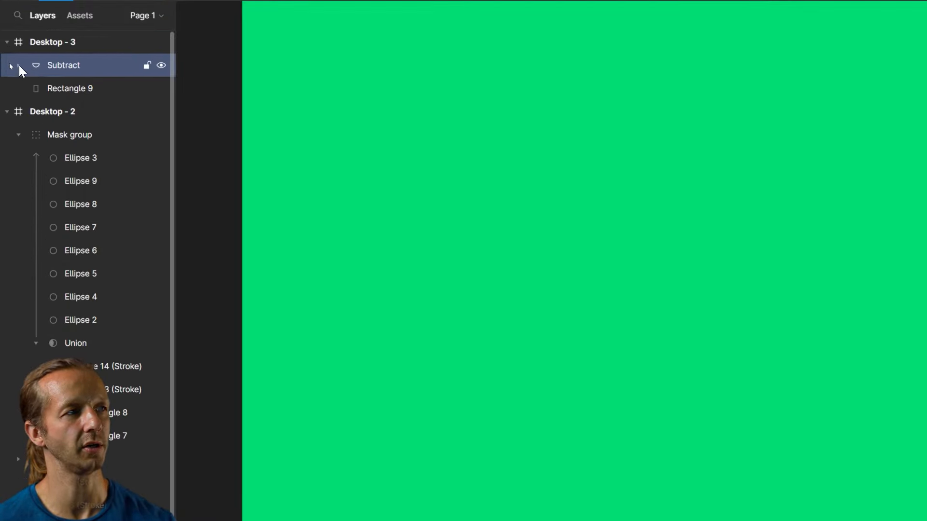
Examine the rectangle and circle that remain inside the subtracted shape.
{"action": "left_click", "coordinate": [10, 64]}
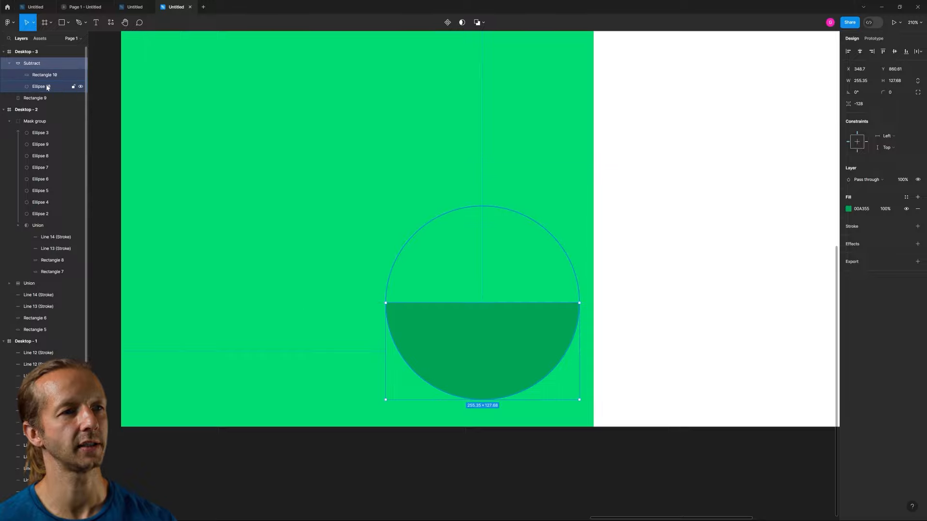
{"action": "left_click", "coordinate": [89, 89]}
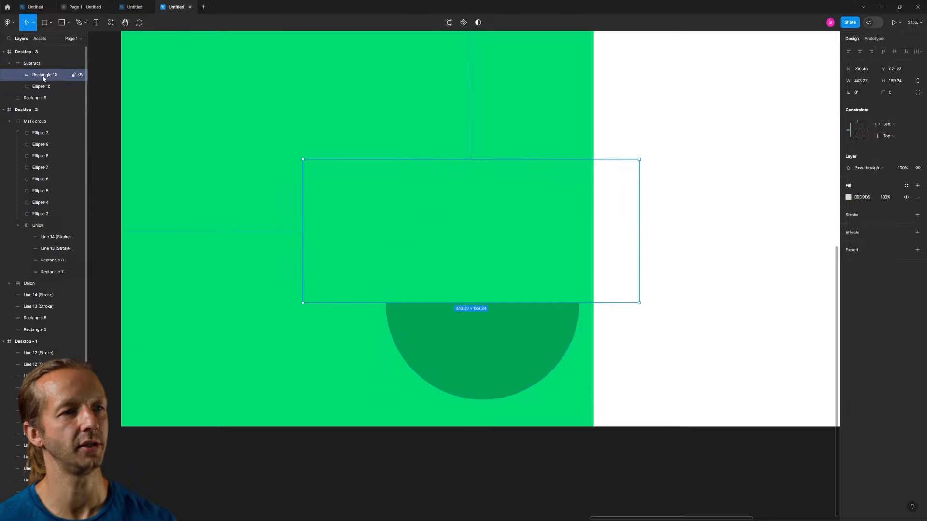
{"action": "left_click_drag", "start_coordinate": [518, 233], "coordinate": [493, 230]}
{"action": "left_click", "coordinate": [704, 258]}
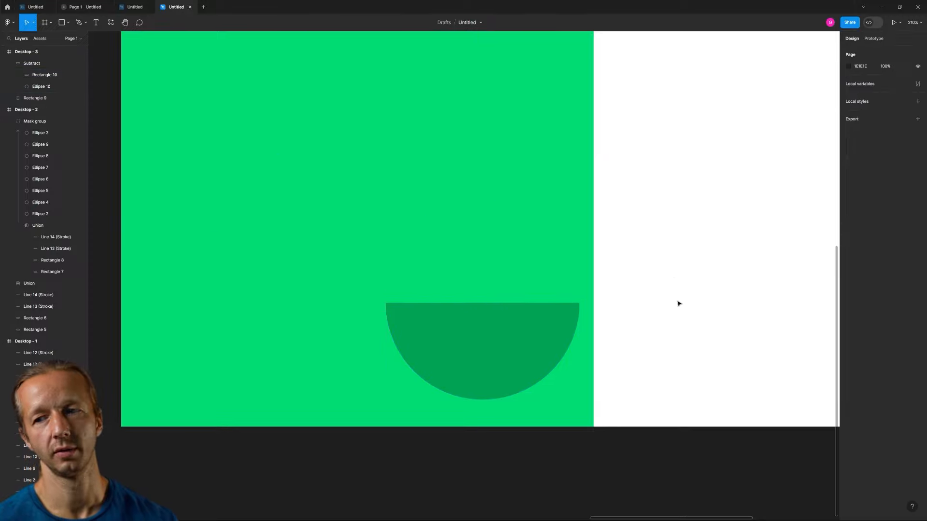
Move the half circle into the green rectangle's lower-right corner and enlarge it proportionally to about 336 × 168.
{"action": "left_click", "coordinate": [545, 369]}
{"action": "scroll", "coordinate": [633, 319], "scroll_direction": "down", "scroll_amount": 5, "text": "ctrl"}
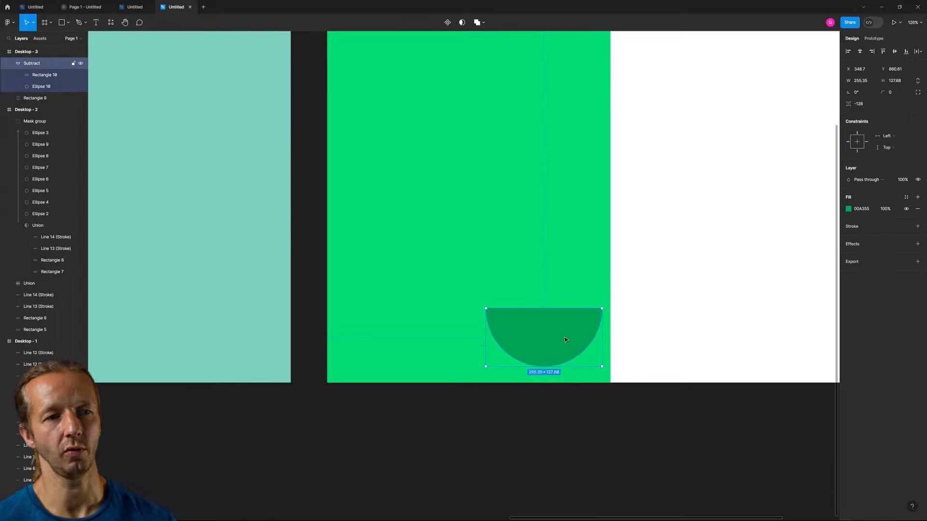
{"action": "left_click_drag", "start_coordinate": [566, 340], "coordinate": [575, 358]}
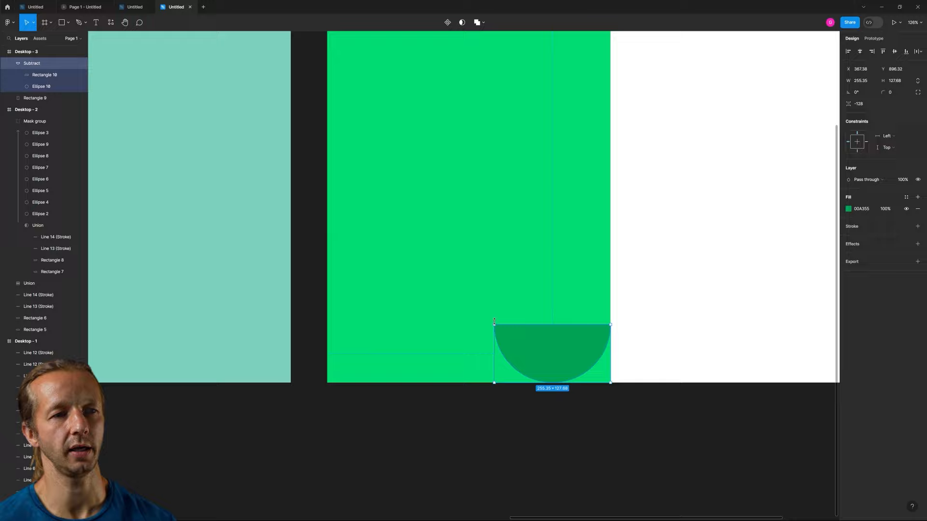
{"action": "left_click_drag", "start_coordinate": [494, 324], "coordinate": [457, 306]}
{"action": "key", "text": "Escape"}
{"action": "left_click", "coordinate": [574, 322]}
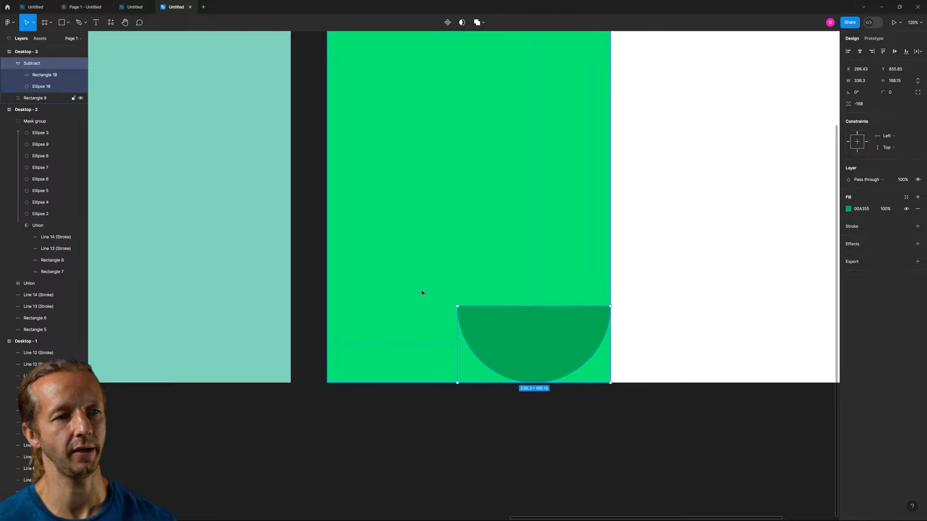
Duplicate the half circle, rotated to -90°, and stand the copy on the left half of the original's flat edge.
{"action": "key", "text": "ctrl+d"}
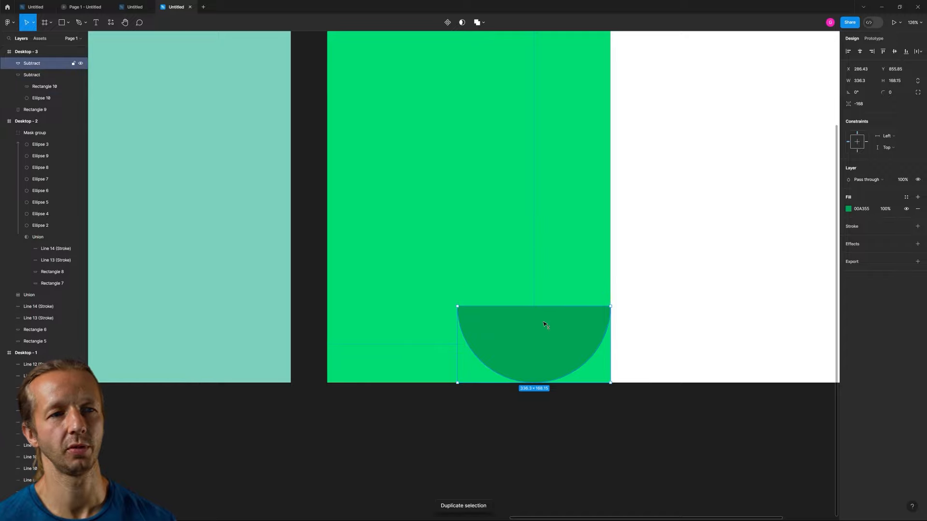
{"action": "left_click_drag", "start_coordinate": [544, 323], "coordinate": [544, 259]}
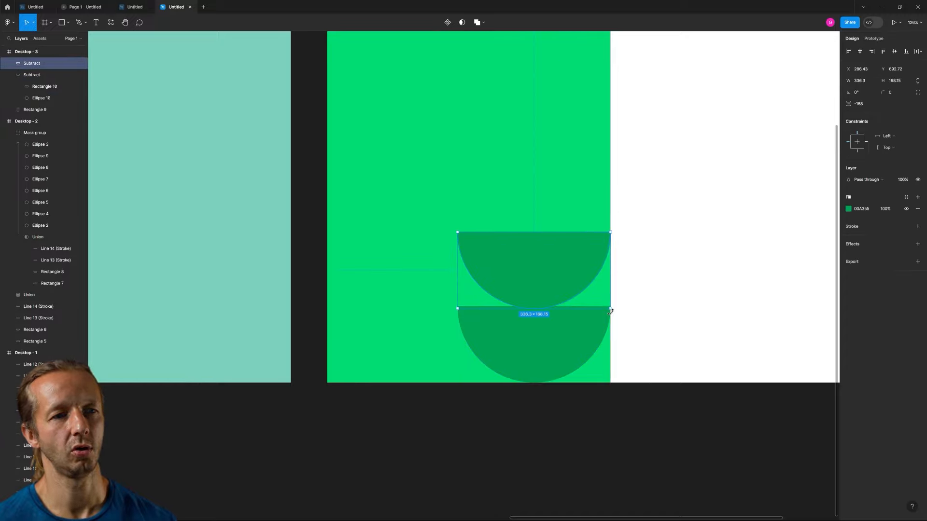
{"action": "left_click_drag", "start_coordinate": [610, 311], "coordinate": [502, 345]}
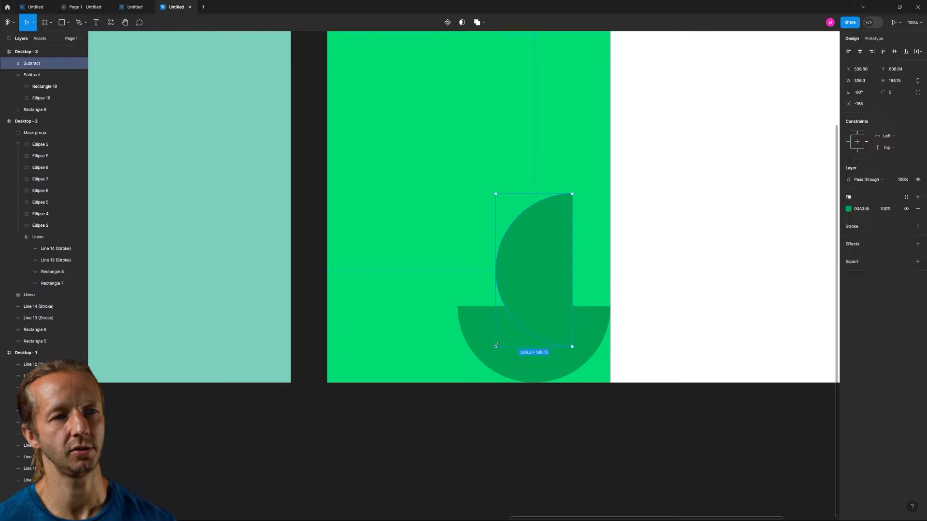
{"action": "left_click_drag", "start_coordinate": [552, 276], "coordinate": [512, 235]}
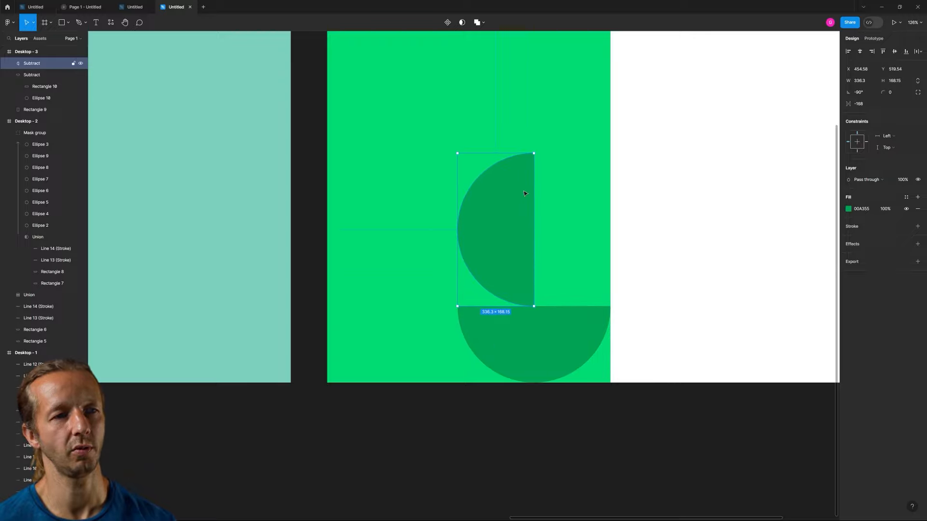
Flip the upright half circle horizontally so its flat side faces left.
{"action": "right_click", "coordinate": [513, 229]}
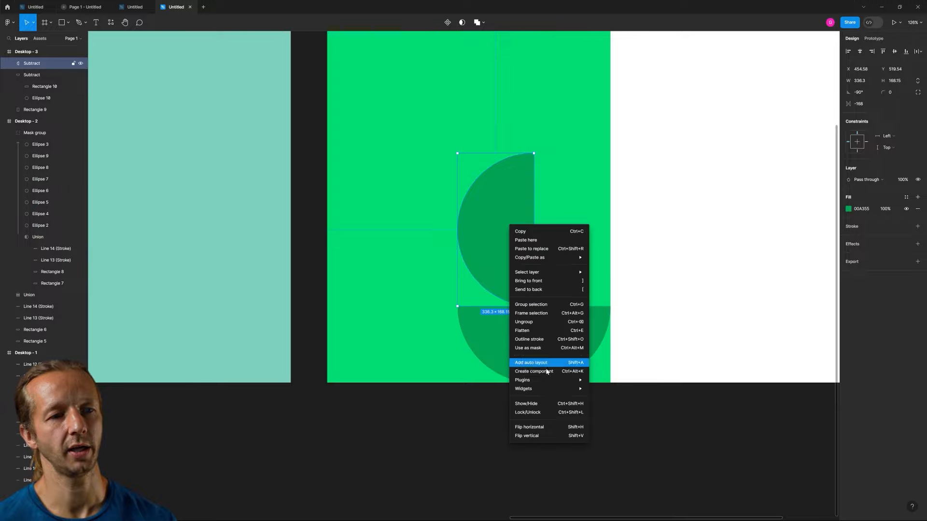
{"action": "left_click", "coordinate": [554, 426]}
{"action": "left_click", "coordinate": [535, 427]}
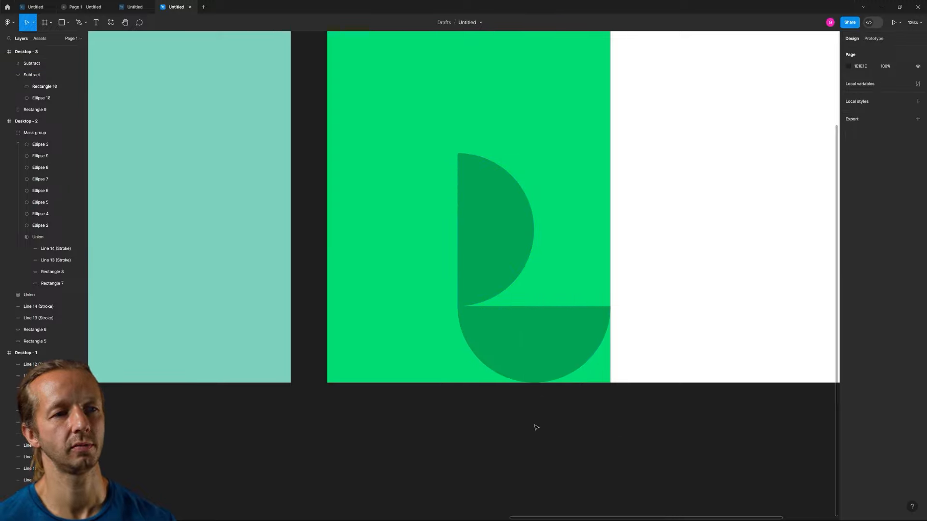
Duplicate the upright half circle against the green rectangle's right edge and flip the copy horizontally.
{"action": "left_click", "coordinate": [509, 262]}
{"action": "key", "text": "ctrl+d"}
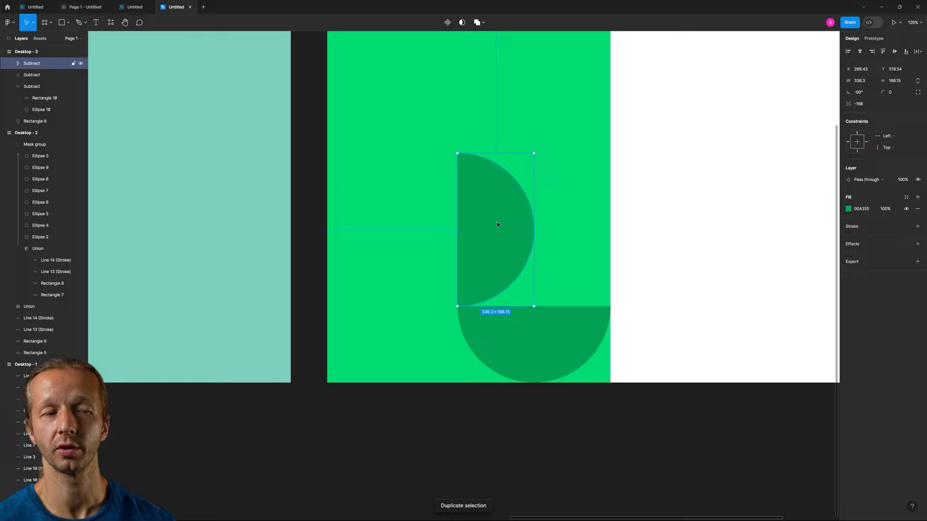
{"action": "left_click_drag", "start_coordinate": [493, 225], "coordinate": [569, 222]}
{"action": "right_click", "coordinate": [573, 211]}
{"action": "left_click", "coordinate": [598, 409]}
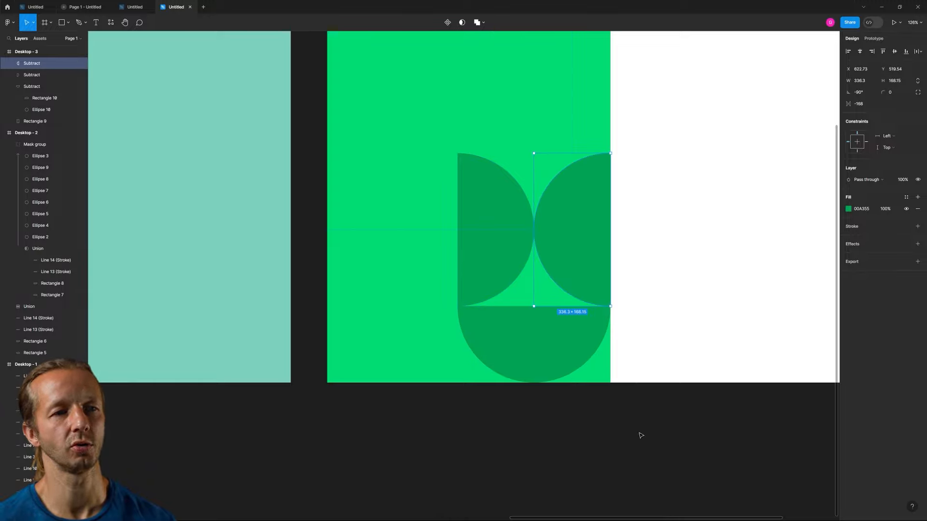
{"action": "left_click", "coordinate": [703, 422]}
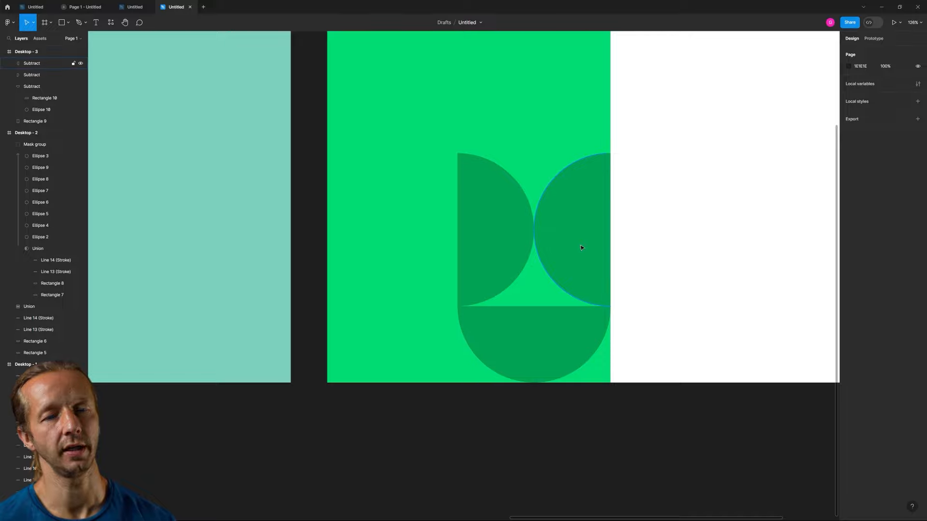
Try to recolour the left upright half circle by setting its nested circle's fill to white FFFFFF.
{"action": "double_click", "coordinate": [492, 235]}
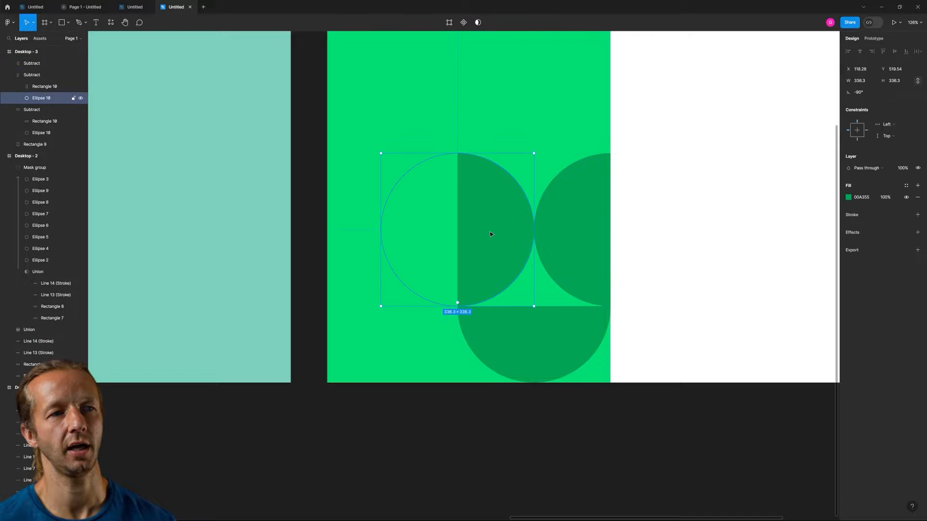
{"action": "left_click", "coordinate": [849, 198]}
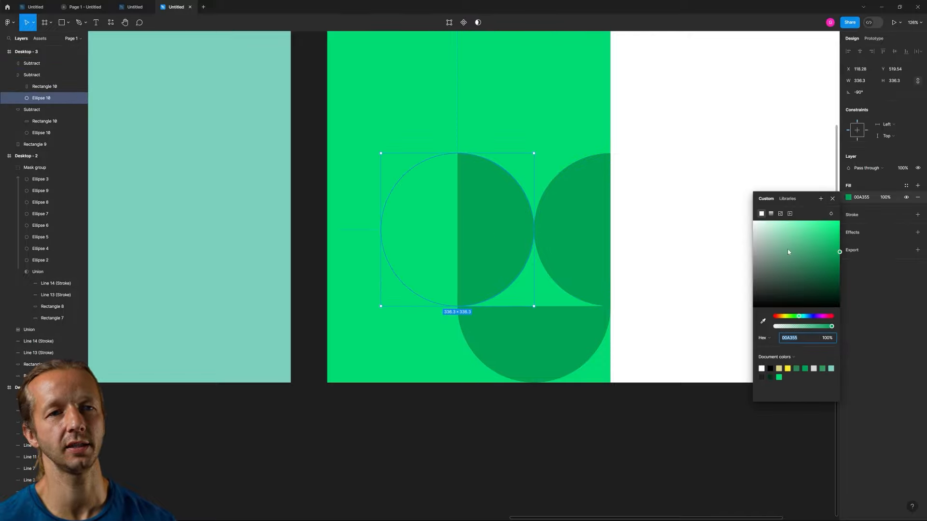
{"action": "left_click_drag", "start_coordinate": [786, 248], "coordinate": [765, 219]}
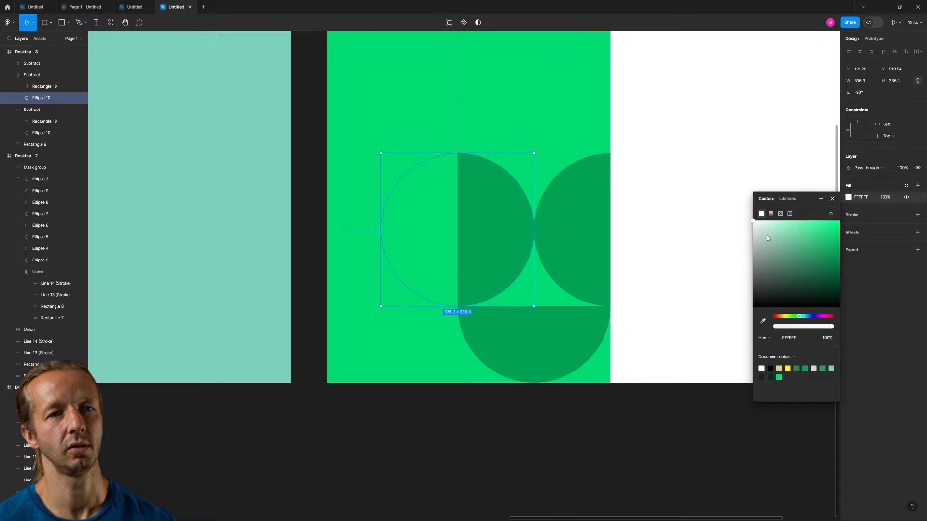
{"action": "left_click_drag", "start_coordinate": [701, 227], "coordinate": [493, 216]}
{"action": "double_click", "coordinate": [501, 217]}
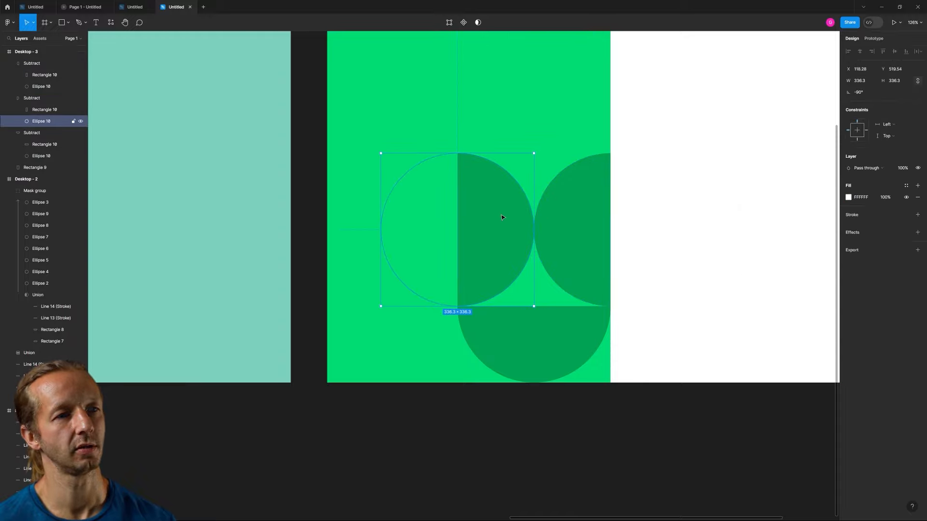
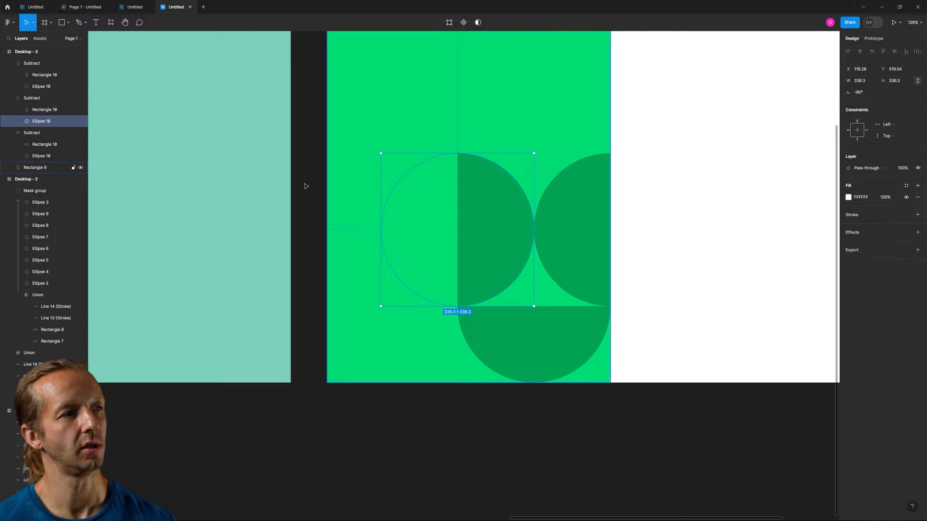
{"action": "double_click", "coordinate": [501, 217]}
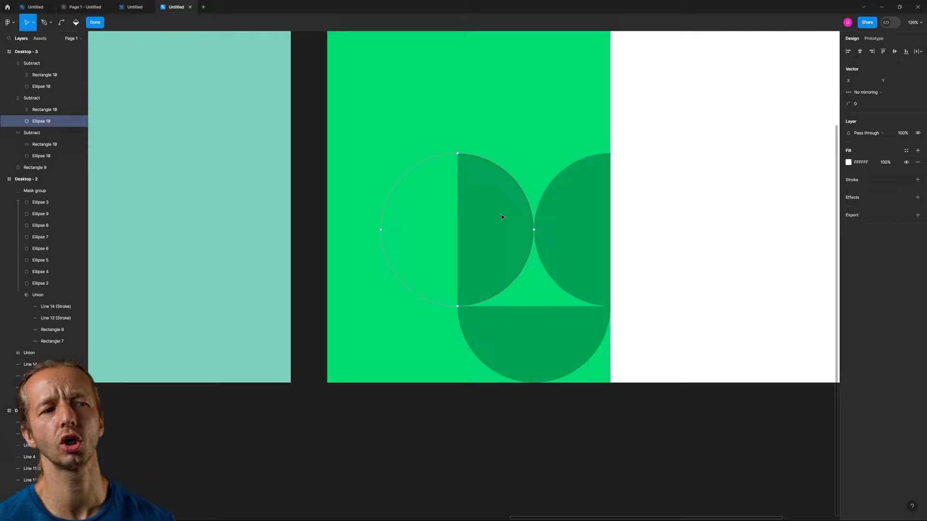
{"action": "left_click", "coordinate": [662, 211]}
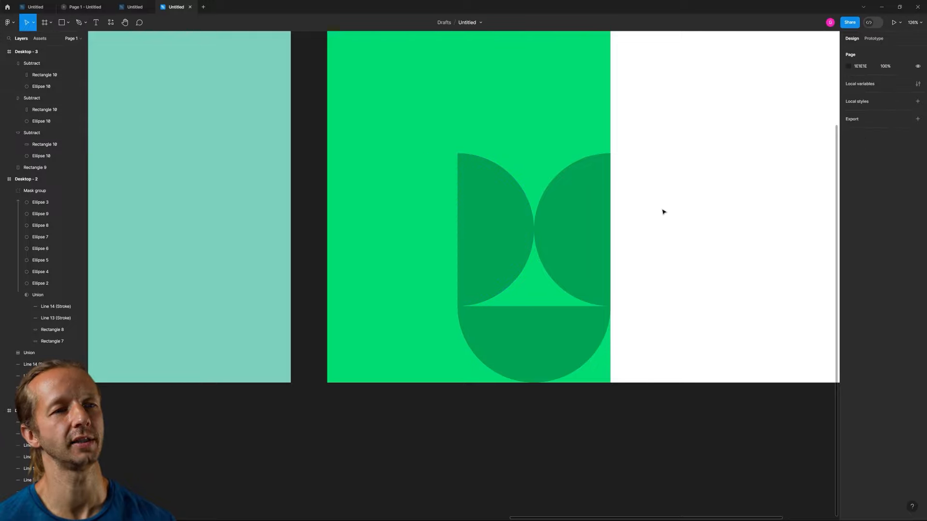
{"action": "left_click", "coordinate": [499, 224]}
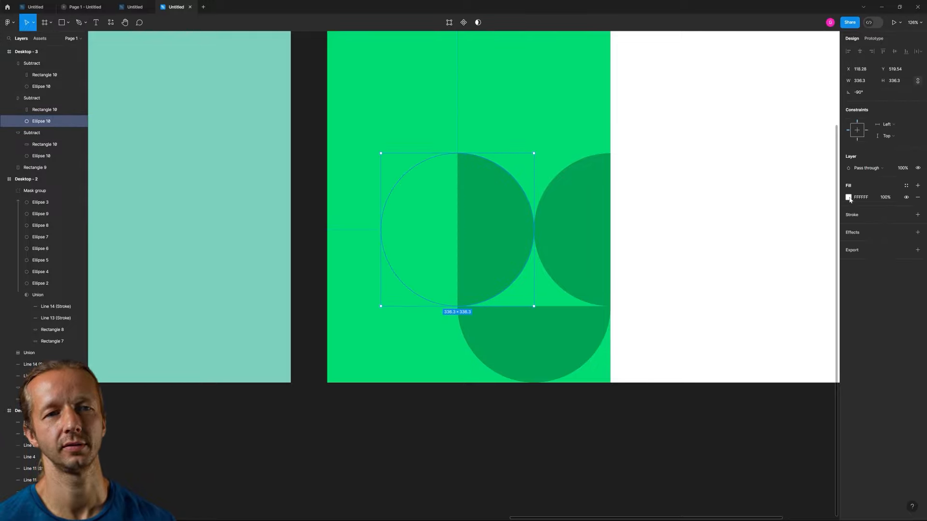
Set the fill of the whole left upright subtracted shape to white FFFFFF.
{"action": "left_click", "coordinate": [512, 221]}
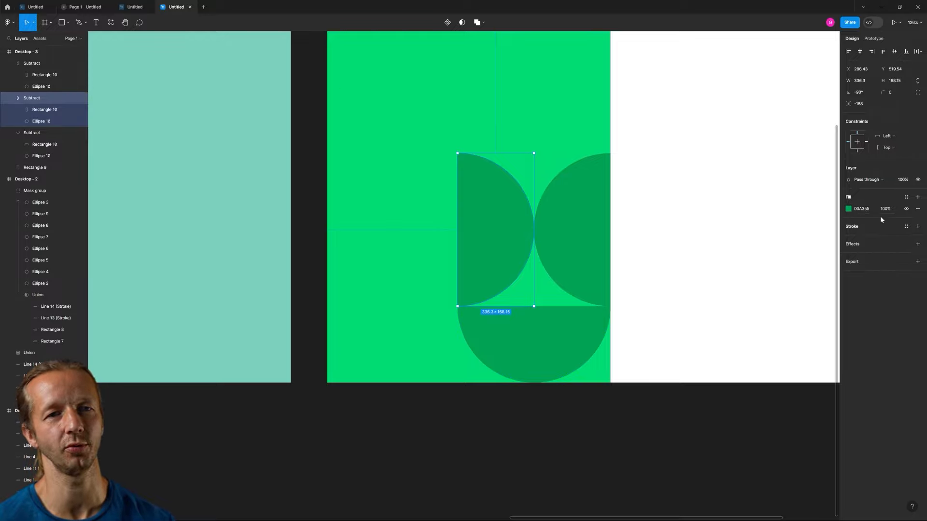
{"action": "left_click", "coordinate": [849, 209]}
{"action": "left_click_drag", "start_coordinate": [811, 291], "coordinate": [712, 215]}
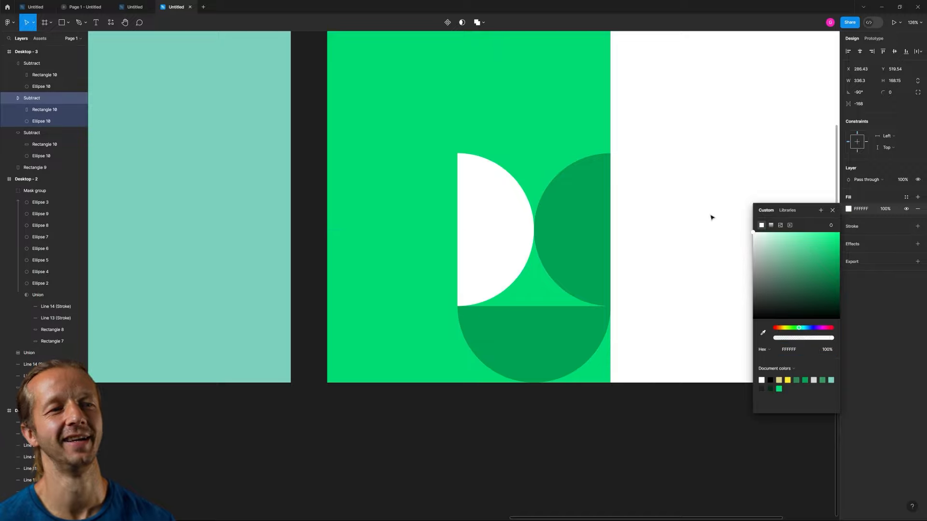
{"action": "left_click", "coordinate": [657, 159]}
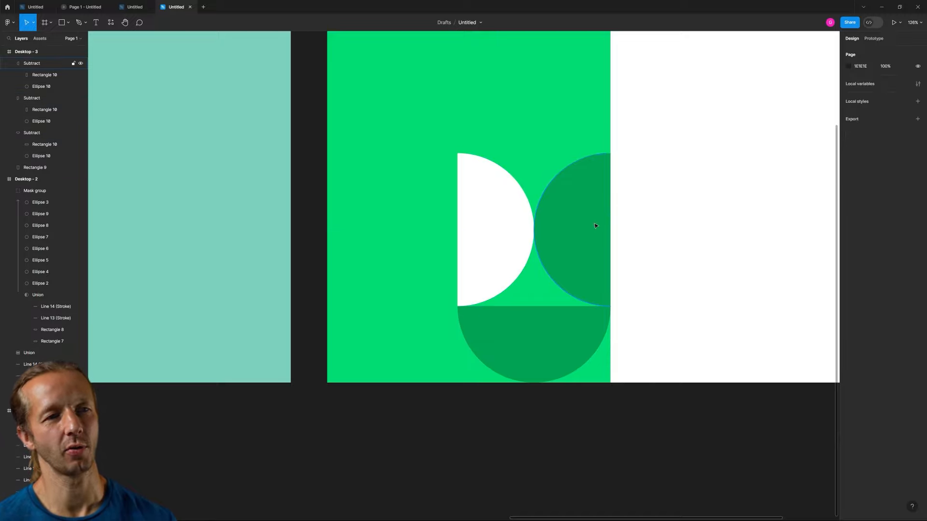
Try filling the right upright half circle with white FFFFFF.
{"action": "left_click", "coordinate": [597, 225]}
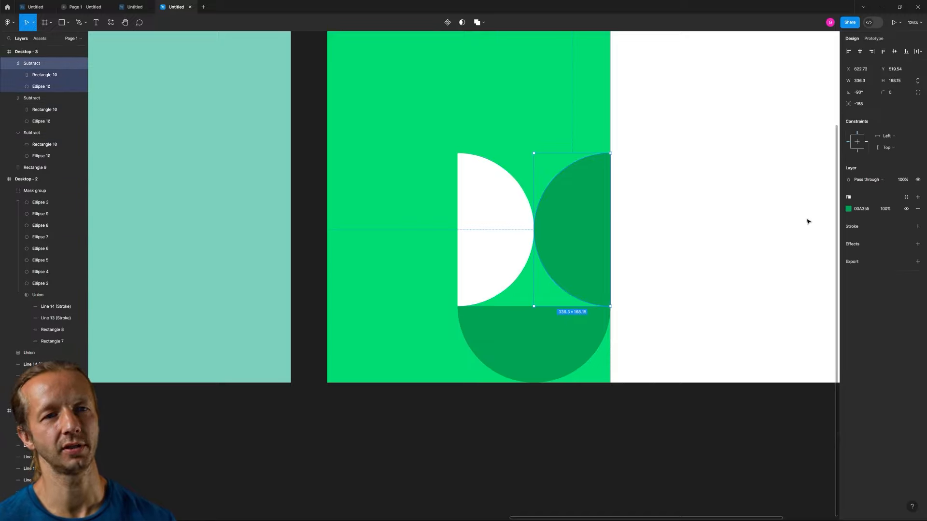
{"action": "left_click", "coordinate": [848, 209]}
{"action": "type", "text": "fff"}
{"action": "key", "text": "Return"}
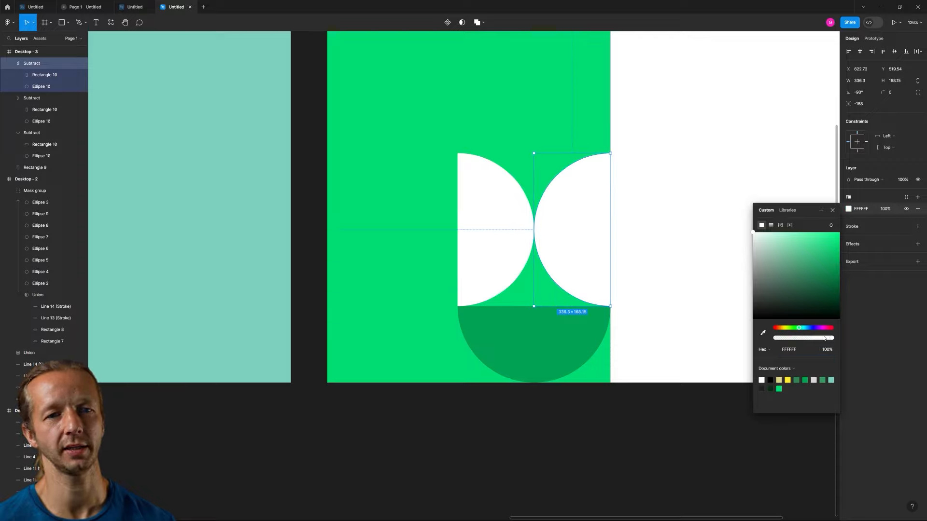
{"action": "left_click_drag", "start_coordinate": [823, 338], "coordinate": [855, 340]}
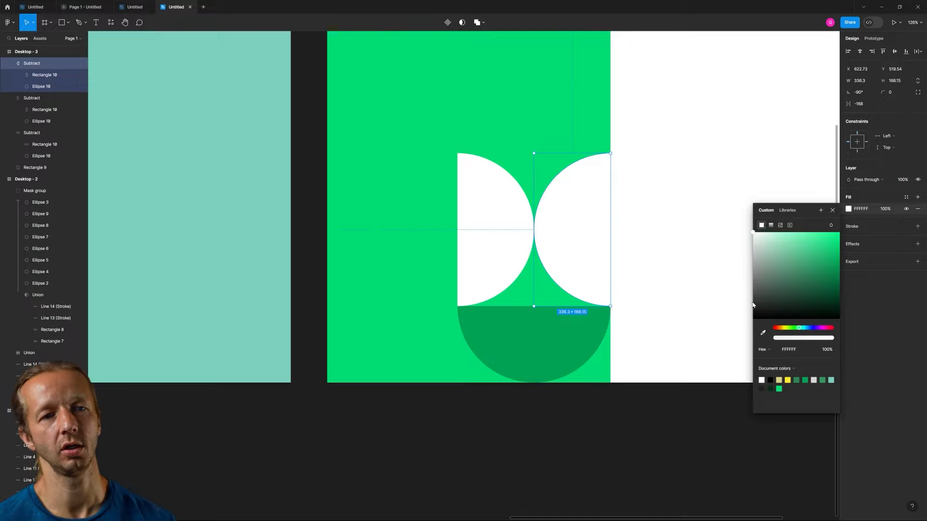
Sample the panel's green for the right upright half circle's fill, then lighten that fill to 4EFFAA.
{"action": "key", "text": "i"}
{"action": "left_click", "coordinate": [558, 135]}
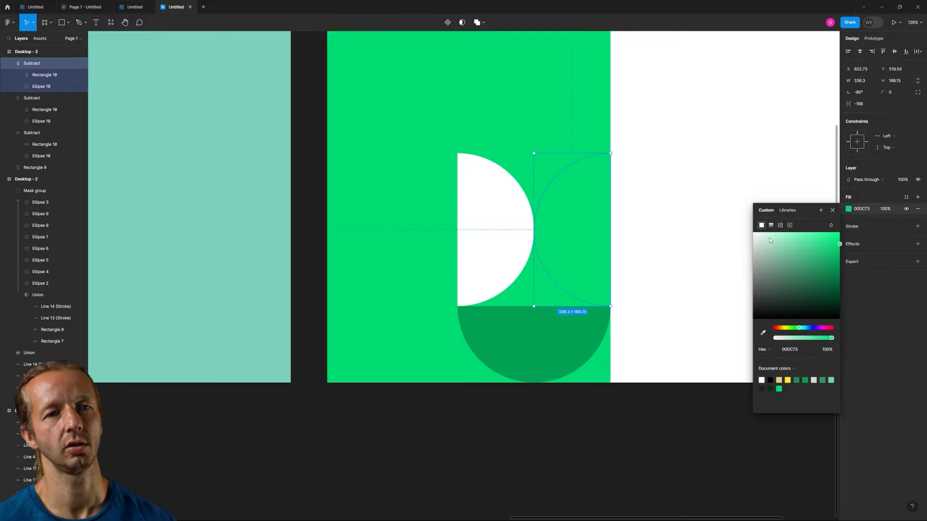
{"action": "left_click_drag", "start_coordinate": [768, 237], "coordinate": [813, 233]}
{"action": "left_click", "coordinate": [722, 158]}
Draw a three-sided polygon about 324.5 × 324.5 on the green panel above the two upright half circles.
{"action": "scroll", "coordinate": [709, 157], "scroll_direction": "down", "scroll_amount": 5}
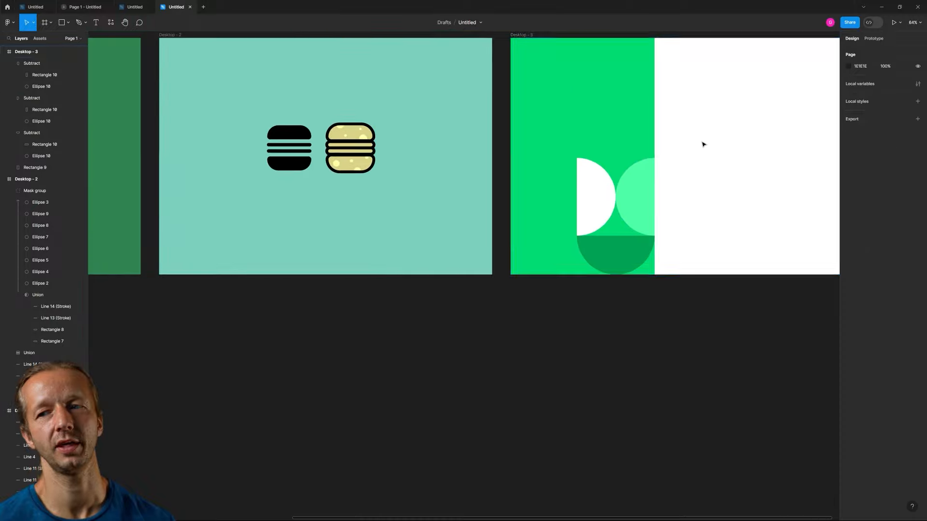
{"action": "scroll", "coordinate": [702, 144], "scroll_direction": "up", "scroll_amount": 5}
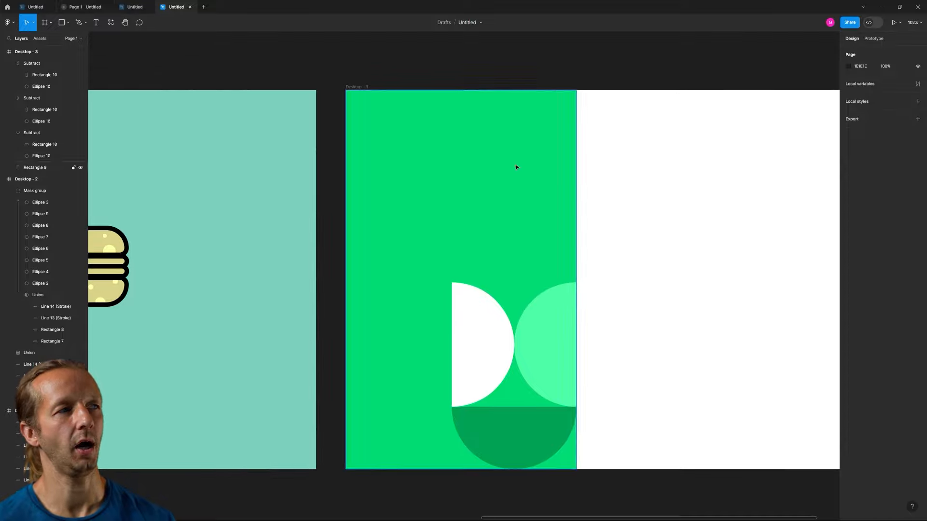
{"action": "left_click", "coordinate": [68, 23]}
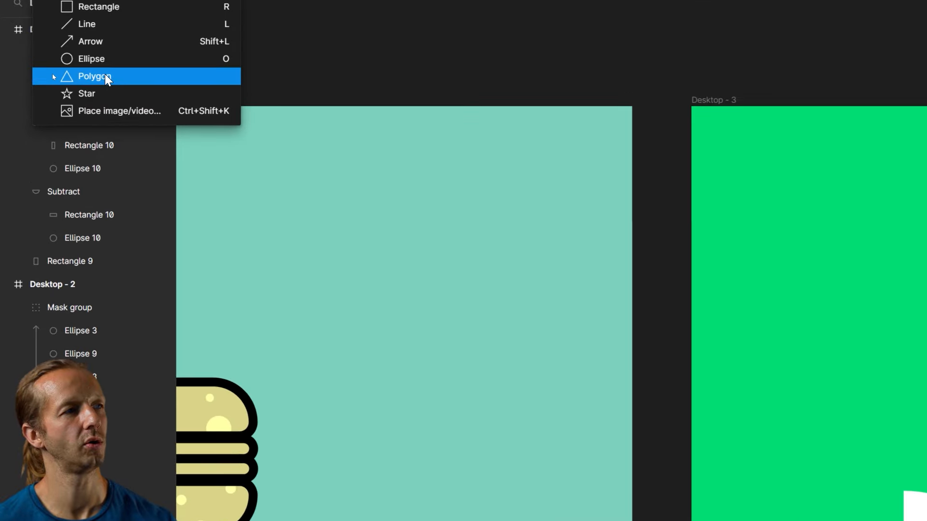
{"action": "left_click", "coordinate": [54, 76]}
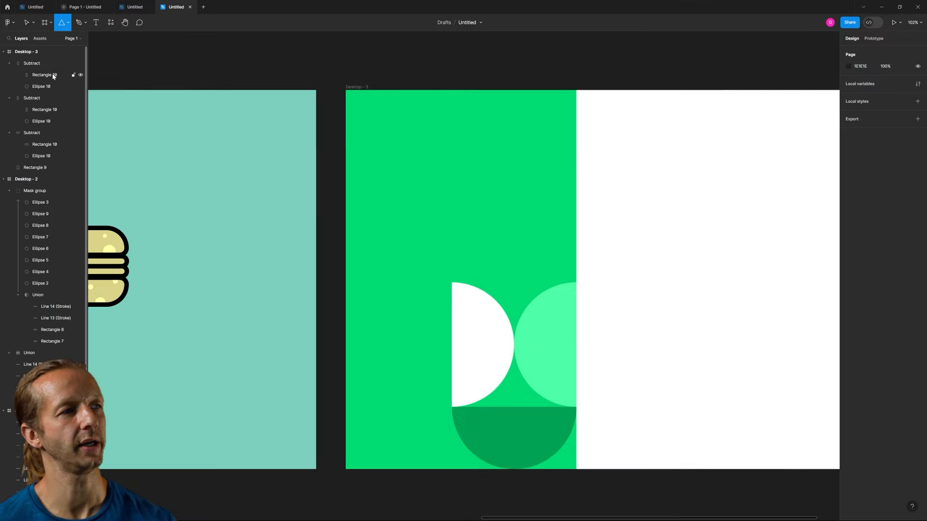
{"action": "left_click_drag", "start_coordinate": [453, 186], "coordinate": [574, 305]}
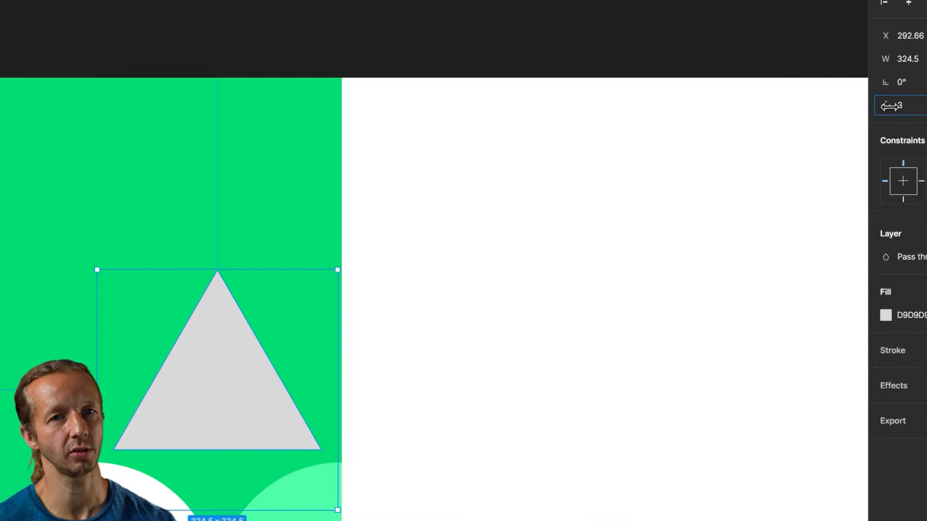
{"action": "mouse_move", "coordinate": [891, 106]}
{"action": "left_mouse_down"}
{"action": "mouse_move", "coordinate": [916, 106]}
{"action": "mouse_move", "coordinate": [858, 120]}
{"action": "mouse_move", "coordinate": [901, 120]}
{"action": "mouse_move", "coordinate": [888, 119]}
{"action": "left_mouse_up"}
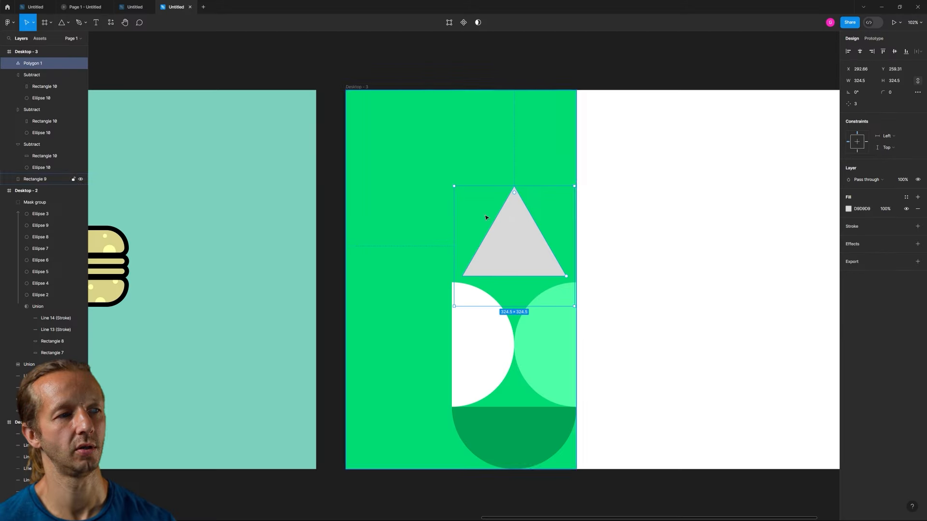
Reshape the polygon into a right triangle by moving its apex directly above the lower-left corner.
{"action": "scroll", "coordinate": [514, 263], "scroll_direction": "up", "scroll_amount": 3}
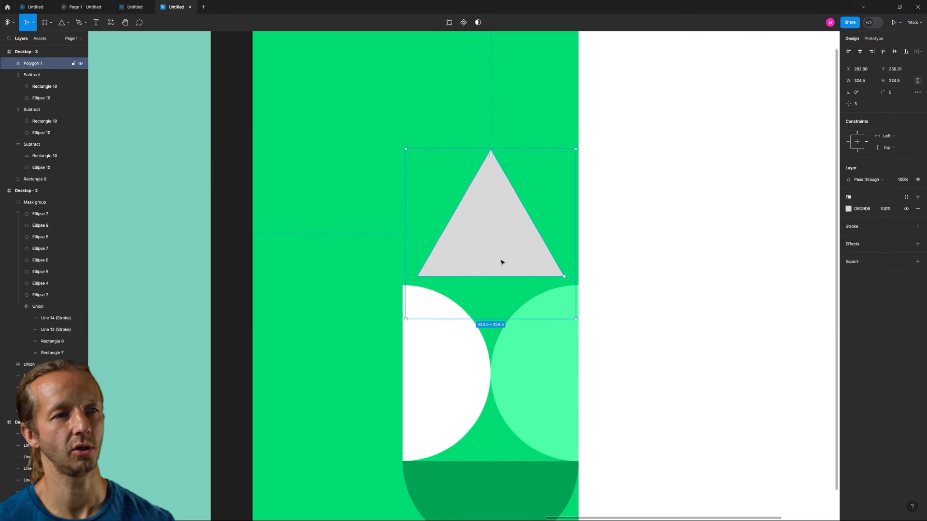
{"action": "scroll", "coordinate": [489, 196], "scroll_direction": "up", "scroll_amount": 4}
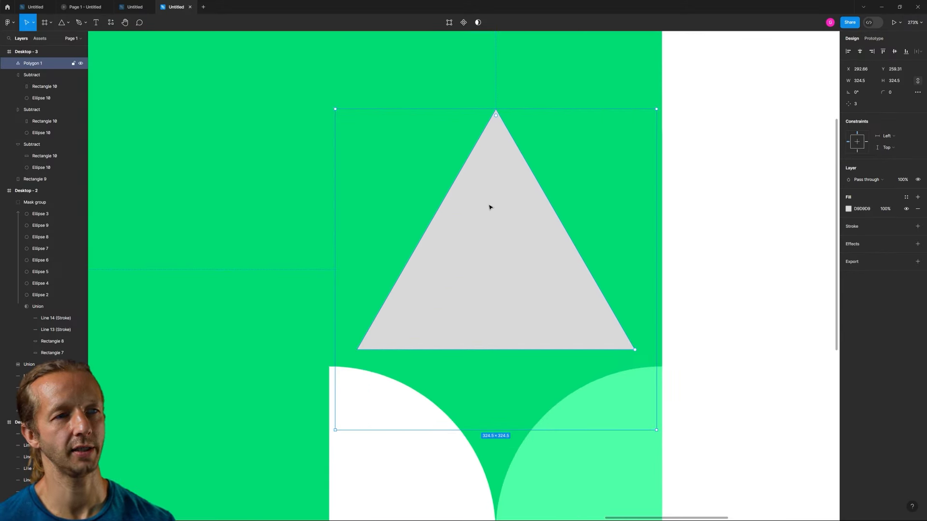
{"action": "double_click", "coordinate": [486, 200]}
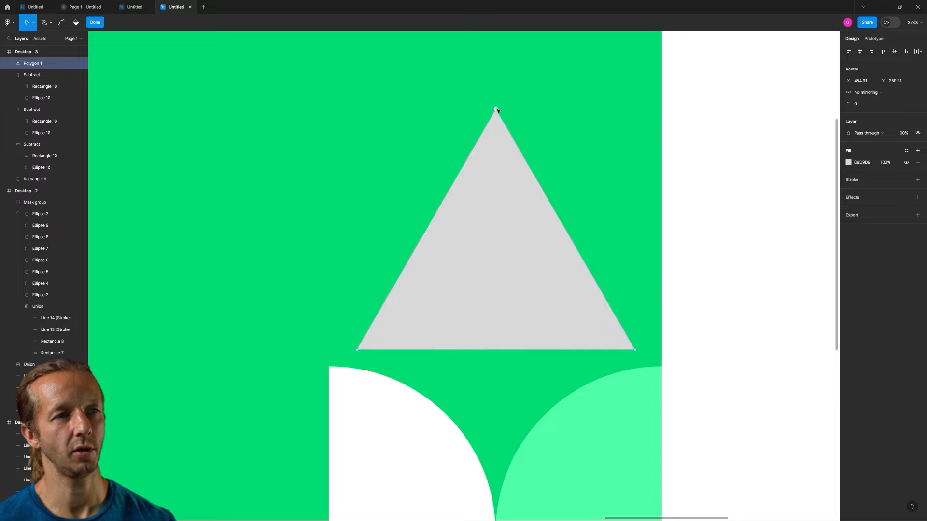
{"action": "left_click_drag", "start_coordinate": [497, 110], "coordinate": [362, 99]}
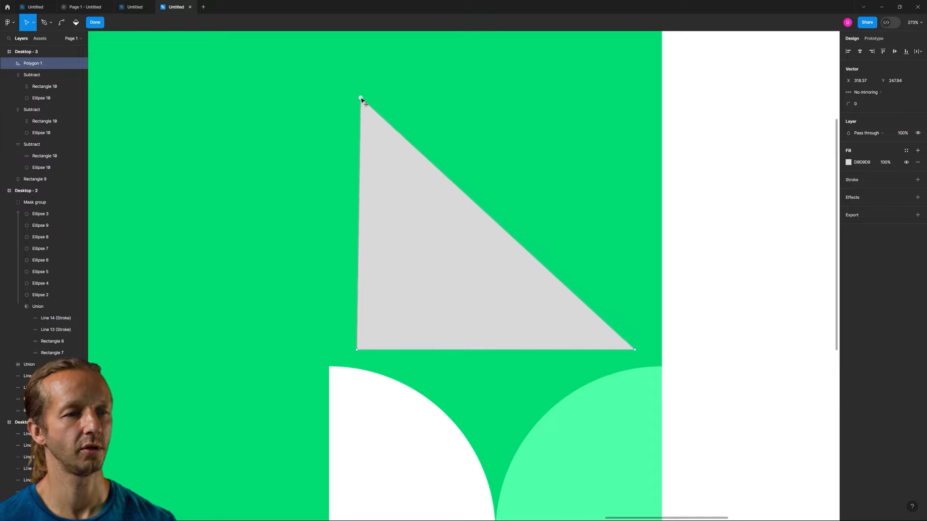
{"action": "left_click", "coordinate": [715, 215]}
{"action": "key", "text": "Escape"}
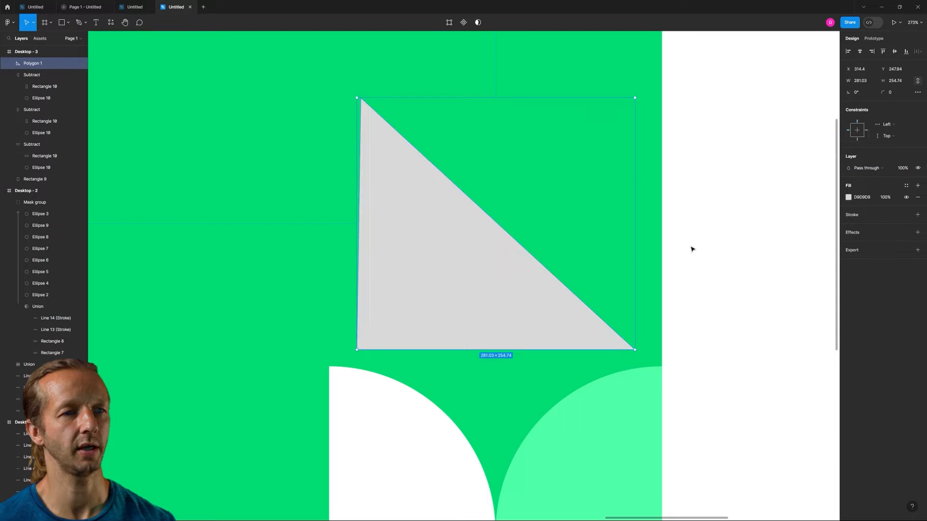
{"action": "double_click", "coordinate": [367, 131]}
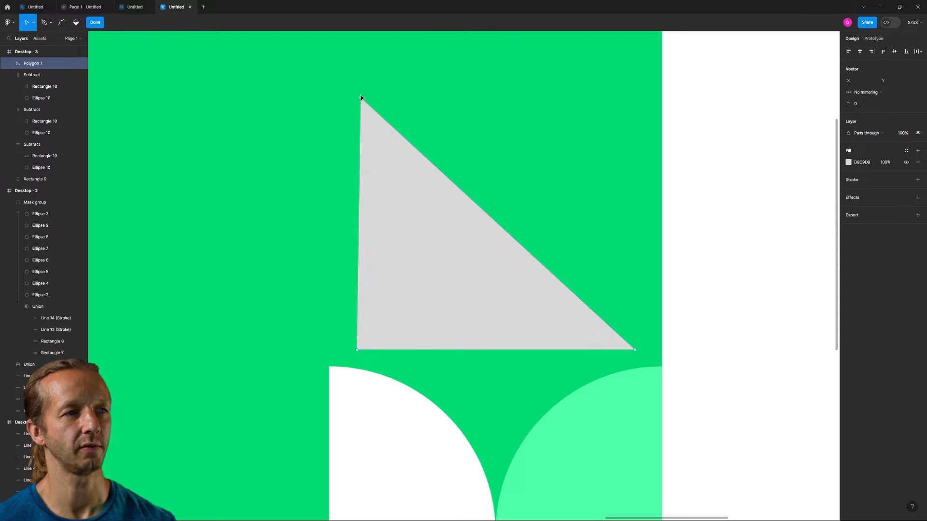
{"action": "left_click_drag", "start_coordinate": [361, 100], "coordinate": [357, 98]}
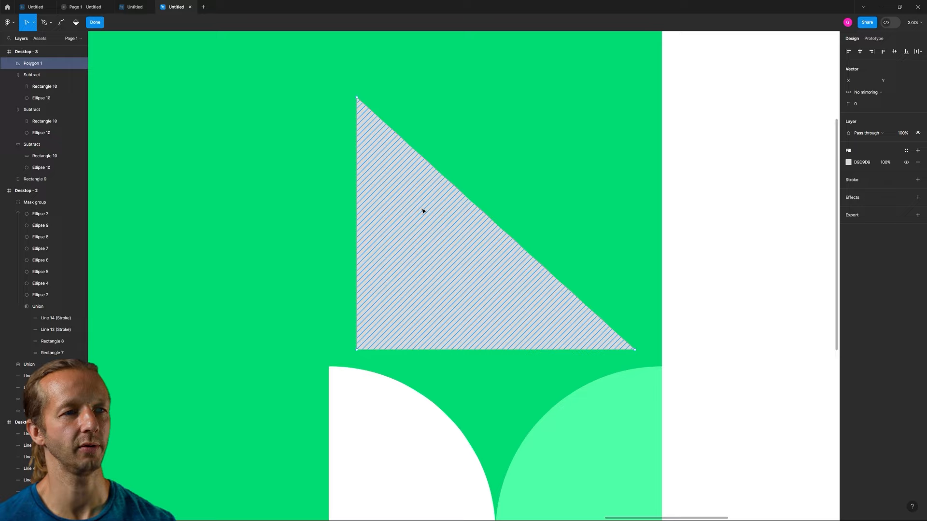
{"action": "key", "text": "Escape"}
Place the triangle on top of the upright half circles and scale it to 336.3 × 305.29, reaching the panel's right edge.
{"action": "left_click_drag", "start_coordinate": [505, 272], "coordinate": [480, 288]}
{"action": "scroll", "coordinate": [507, 232], "scroll_direction": "down", "scroll_amount": 5}
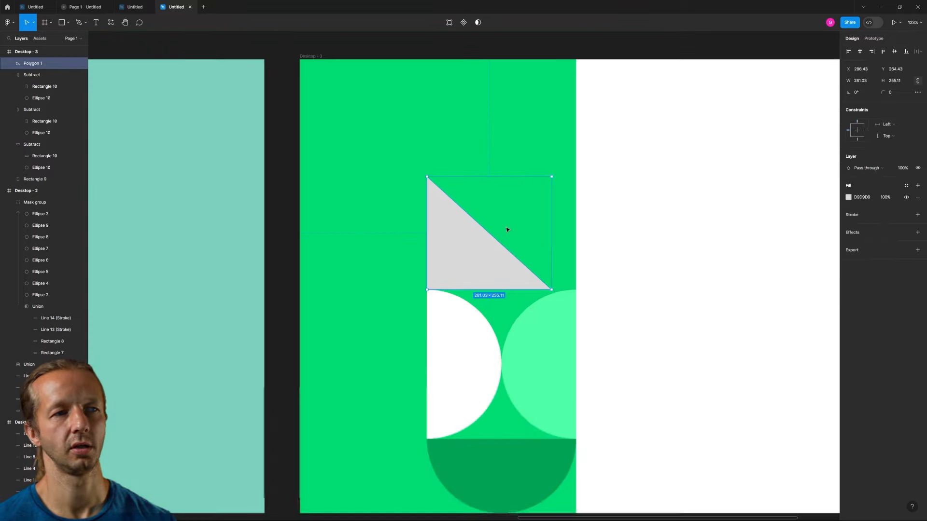
{"action": "left_click_drag", "start_coordinate": [559, 193], "coordinate": [582, 176]}
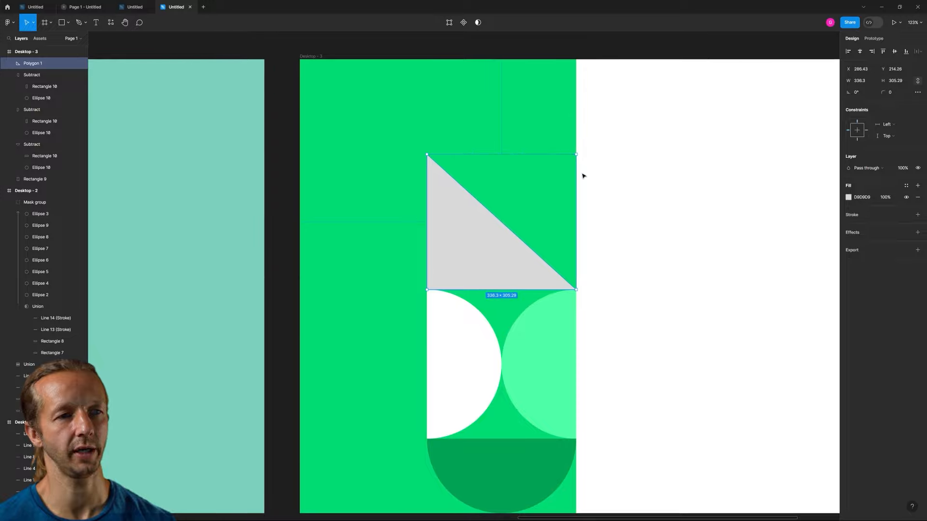
Set the right triangle's fill to white FFFFFF.
{"action": "left_click", "coordinate": [848, 199]}
{"action": "left_click", "coordinate": [754, 217]}
{"action": "left_click", "coordinate": [646, 214]}
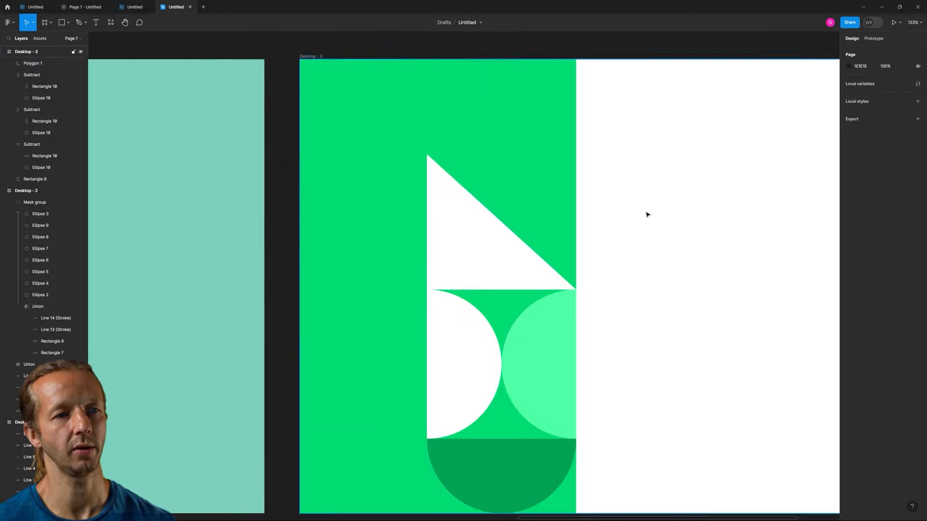
Duplicate the white triangle, stack the copy directly above the original, and flip it horizontally.
{"action": "scroll", "coordinate": [646, 215], "scroll_direction": "down", "scroll_amount": 4}
{"action": "scroll", "coordinate": [636, 228], "scroll_direction": "up", "scroll_amount": 3}
{"action": "left_click", "coordinate": [509, 237]}
{"action": "key", "text": "ctrl+d"}
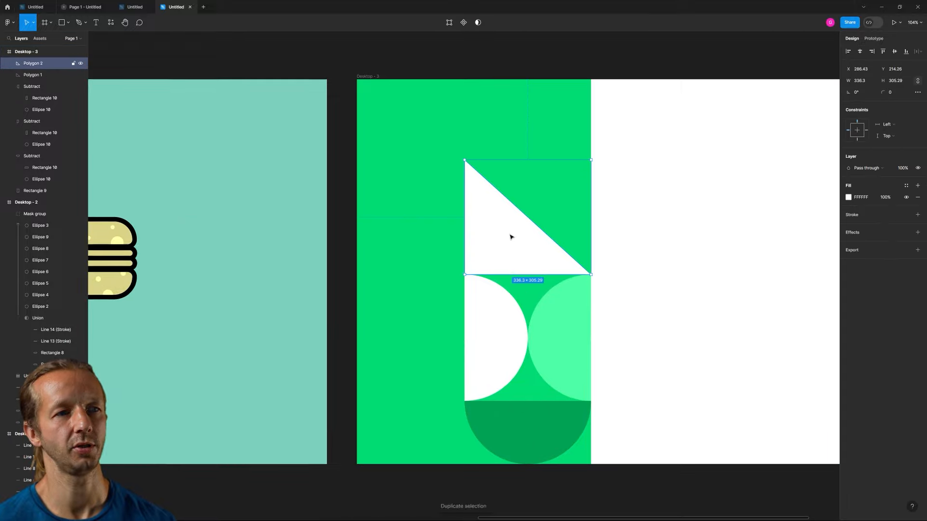
{"action": "left_click_drag", "start_coordinate": [511, 236], "coordinate": [501, 131]}
{"action": "right_click", "coordinate": [501, 130]}
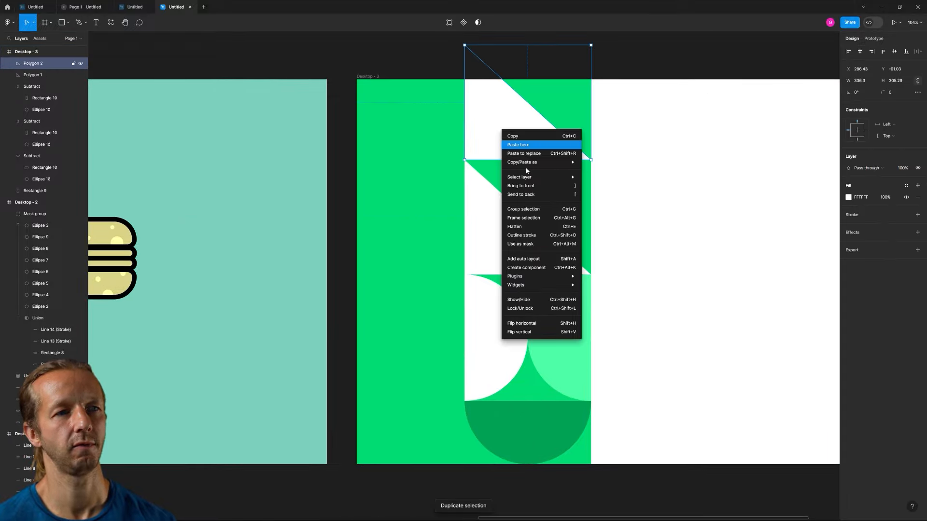
{"action": "left_click", "coordinate": [521, 323]}
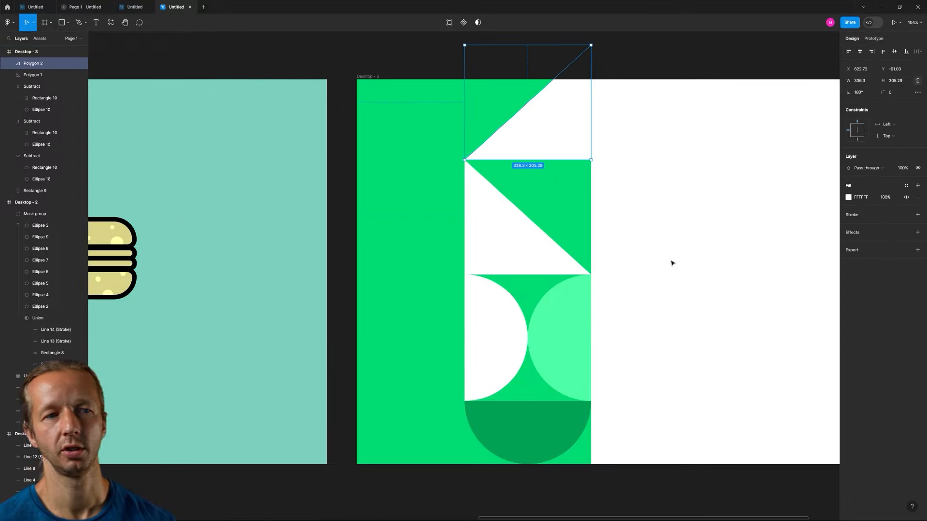
Recolour the upper triangle with the light green 4EFFAA sampled from the right upright half circle.
{"action": "key", "text": "i"}
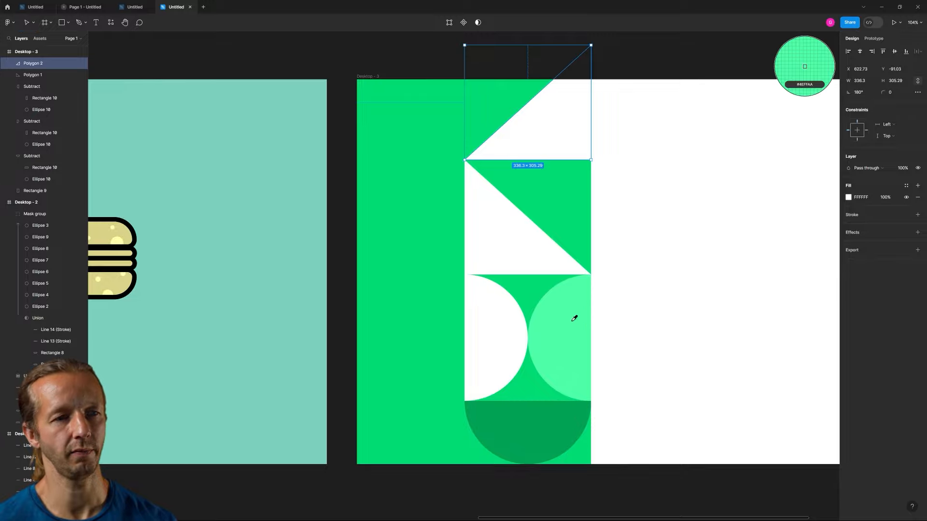
{"action": "left_click", "coordinate": [571, 321]}
{"action": "left_click", "coordinate": [682, 268]}
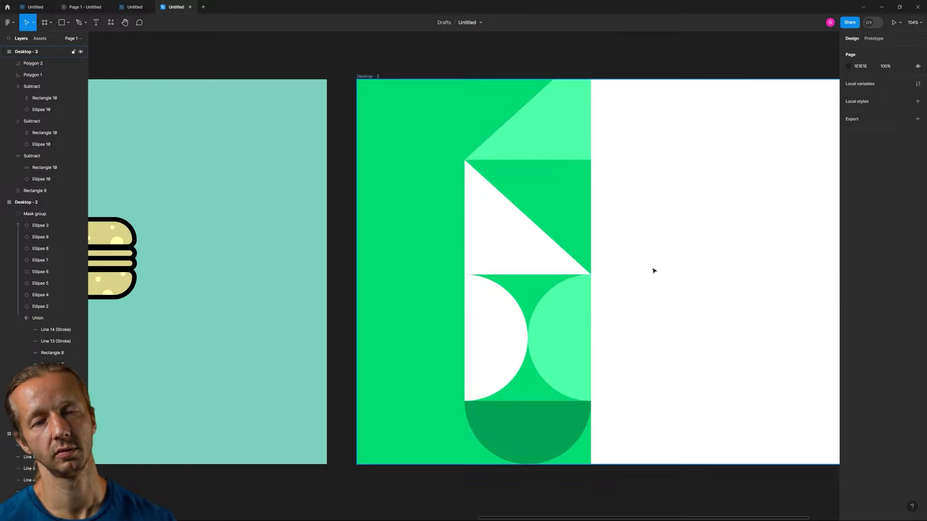
Change the background rectangle's fill to the more muted green 3CD28A.
{"action": "scroll", "coordinate": [656, 277], "scroll_direction": "down", "scroll_amount": 3}
{"action": "scroll", "coordinate": [651, 268], "scroll_direction": "up", "scroll_amount": 2}
{"action": "scroll", "coordinate": [631, 253], "scroll_direction": "up", "scroll_amount": 2}
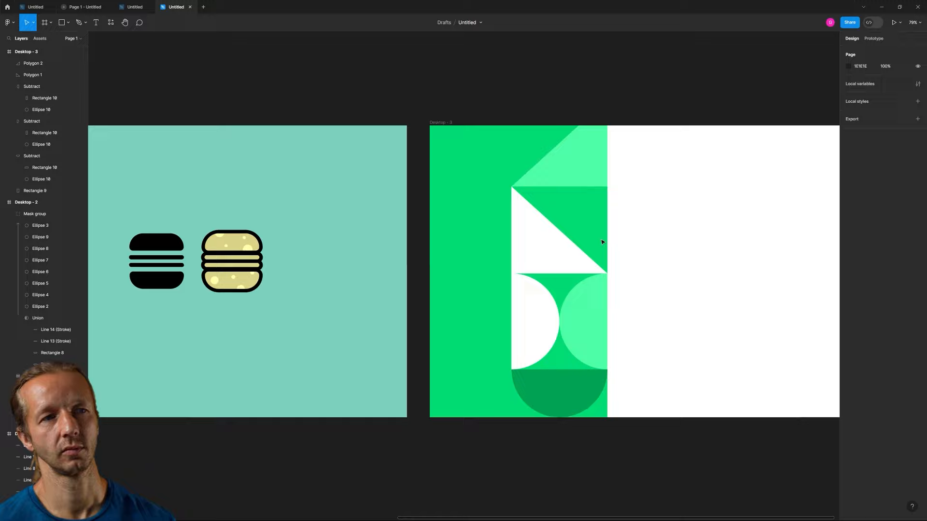
{"action": "left_click", "coordinate": [600, 225]}
{"action": "left_click", "coordinate": [848, 197]}
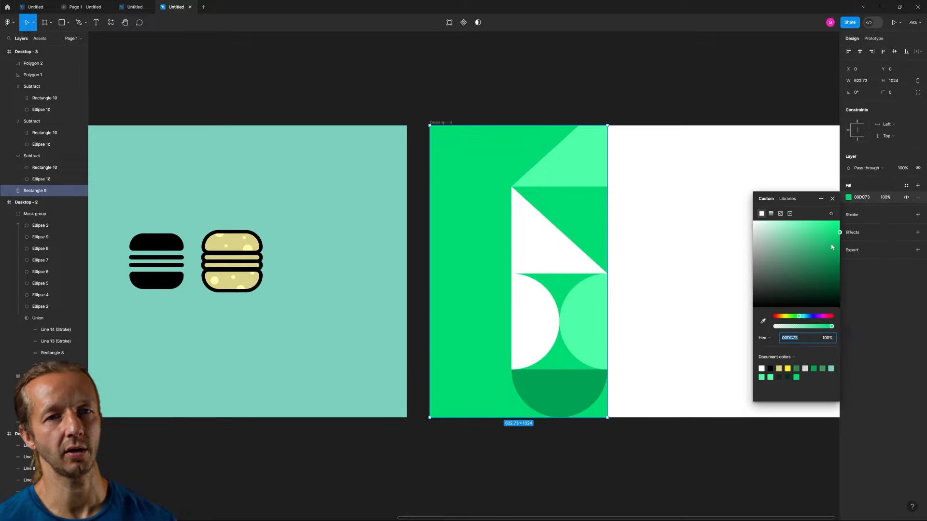
{"action": "left_click_drag", "start_coordinate": [831, 247], "coordinate": [814, 240]}
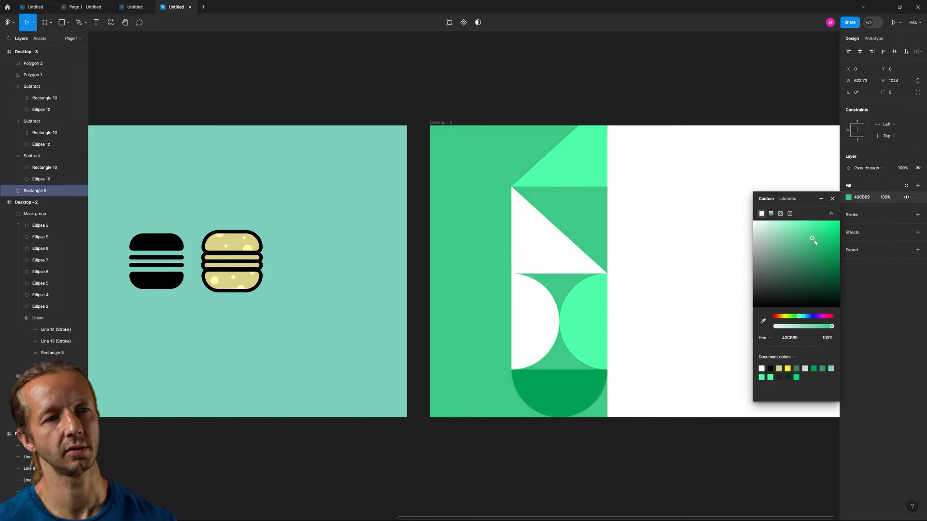
{"action": "left_click", "coordinate": [688, 183]}
Duplicate the column of triangles and half circles, without the background rectangle, directly against its left side.
{"action": "scroll", "coordinate": [628, 202], "scroll_direction": "right", "scroll_amount": 4}
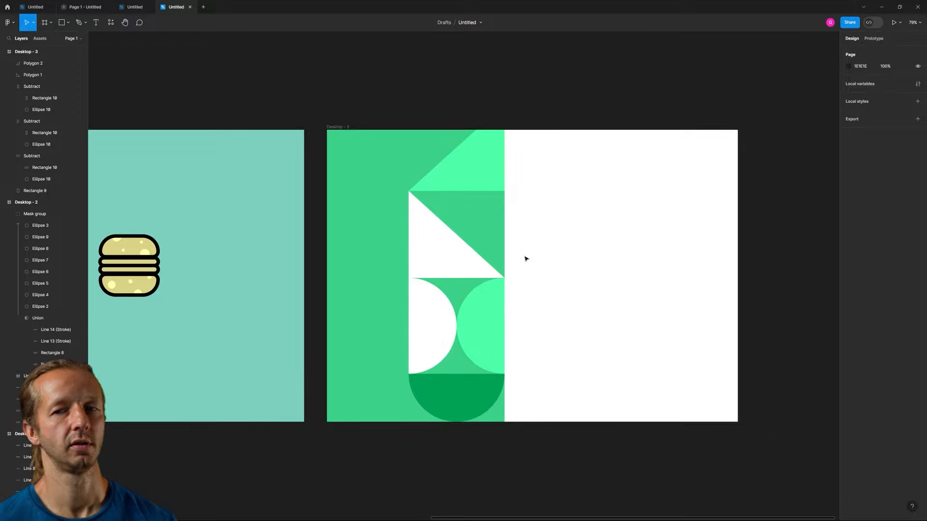
{"action": "left_click_drag", "start_coordinate": [403, 105], "coordinate": [478, 394]}
{"action": "left_click", "coordinate": [381, 312], "text": "shift"}
{"action": "left_click_drag", "start_coordinate": [441, 257], "coordinate": [350, 262]}
Flip the duplicated column of shapes horizontally and vertically.
{"action": "right_click", "coordinate": [368, 260]}
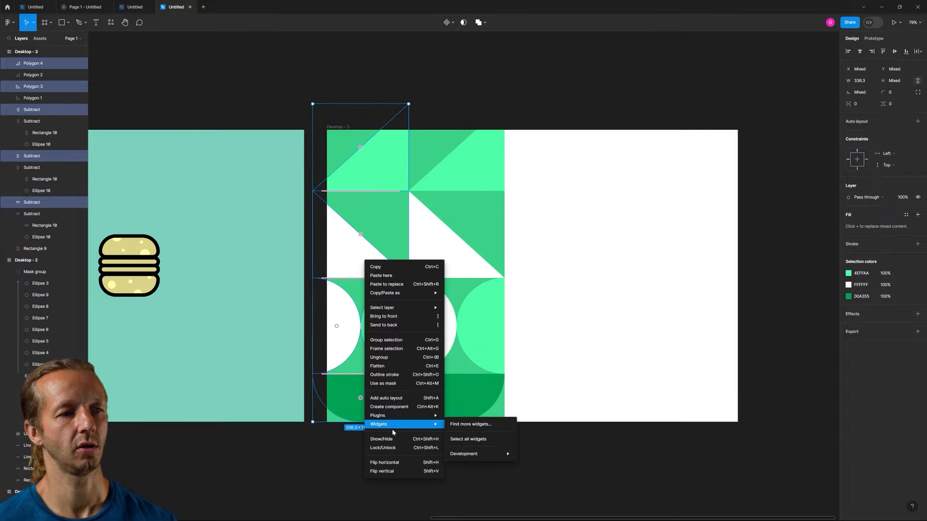
{"action": "left_click", "coordinate": [405, 464]}
{"action": "right_click", "coordinate": [384, 240]}
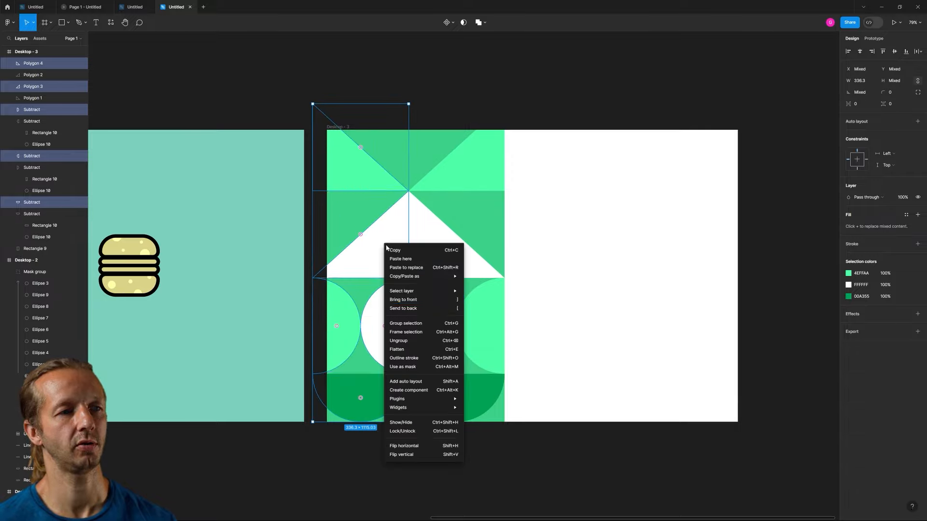
{"action": "left_click", "coordinate": [414, 452]}
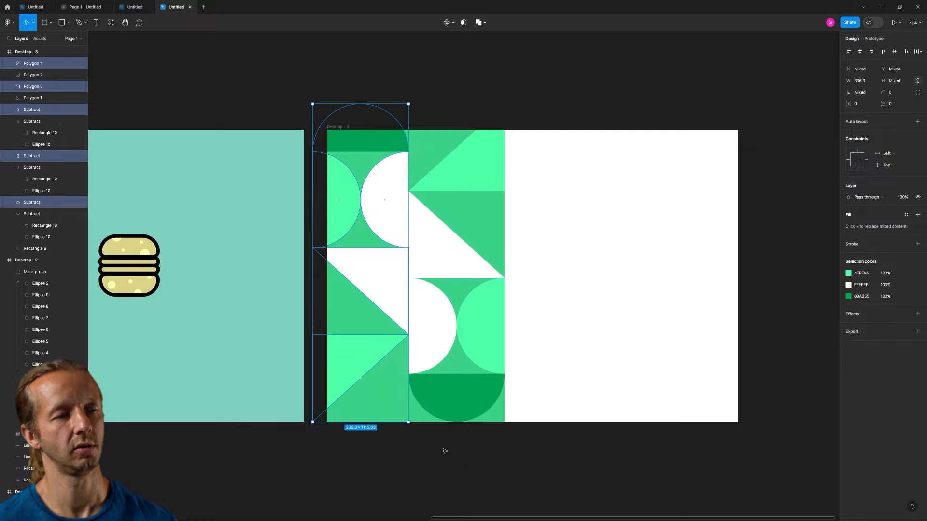
{"action": "left_click", "coordinate": [485, 475]}
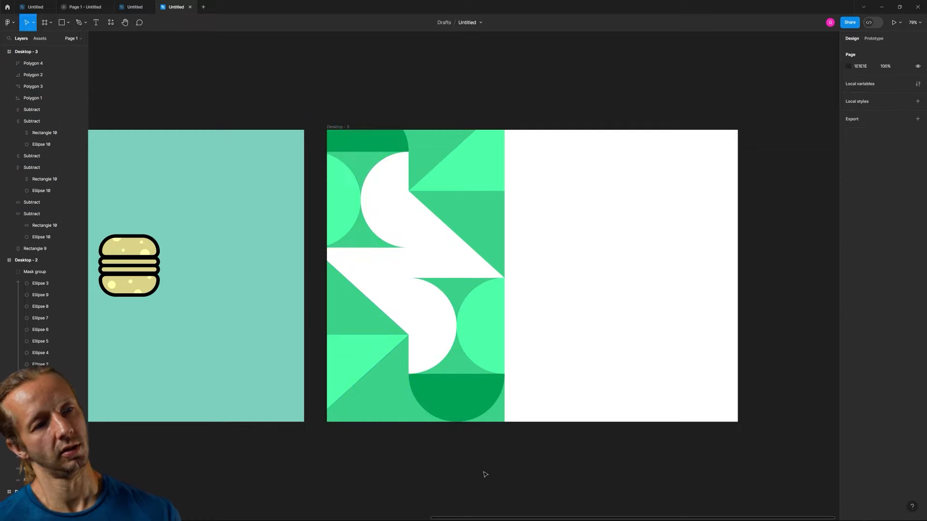
Undo the vertical flip of the duplicated column of triangles and half circles.
{"action": "scroll", "coordinate": [528, 389], "scroll_direction": "down", "scroll_amount": 5}
{"action": "scroll", "coordinate": [463, 363], "scroll_direction": "up", "scroll_amount": 6}
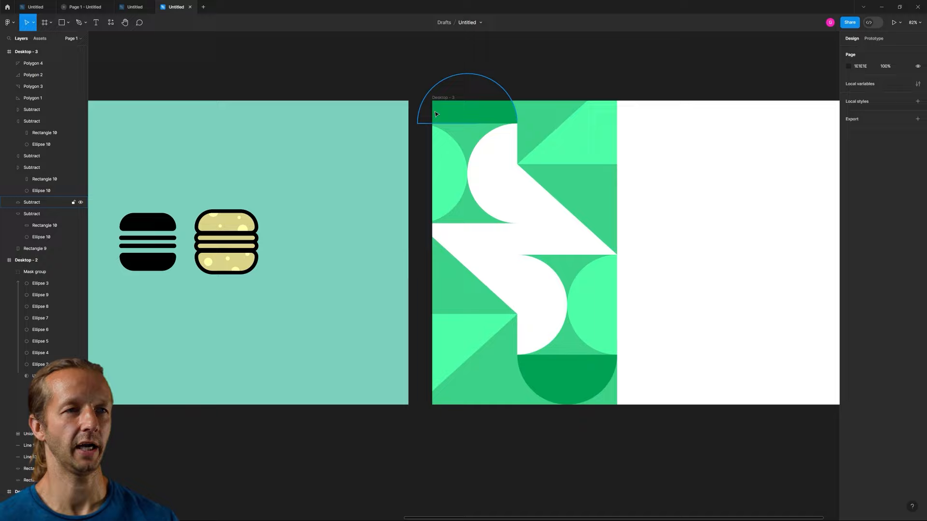
{"action": "left_click_drag", "start_coordinate": [437, 76], "coordinate": [488, 343]}
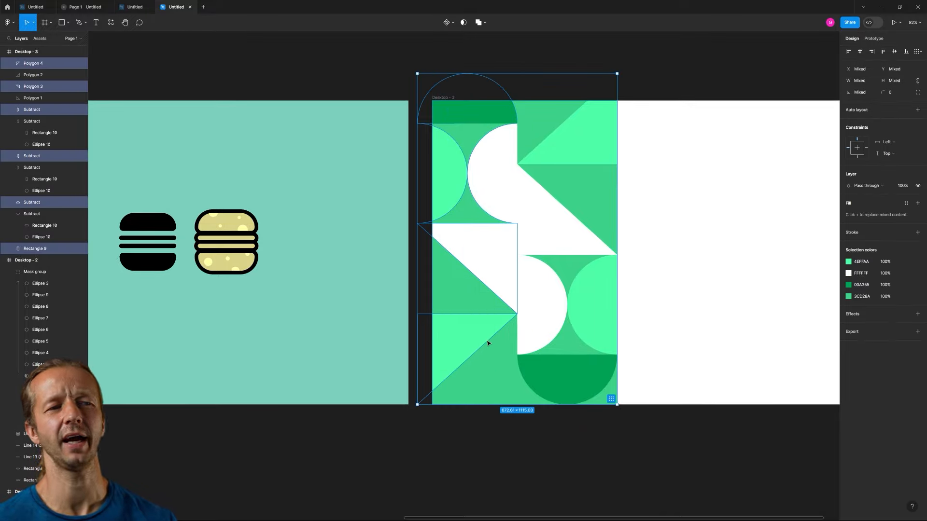
{"action": "key", "text": "ctrl+z"}
{"action": "key", "text": "ctrl+z"}
{"action": "key", "text": "ctrl+z"}
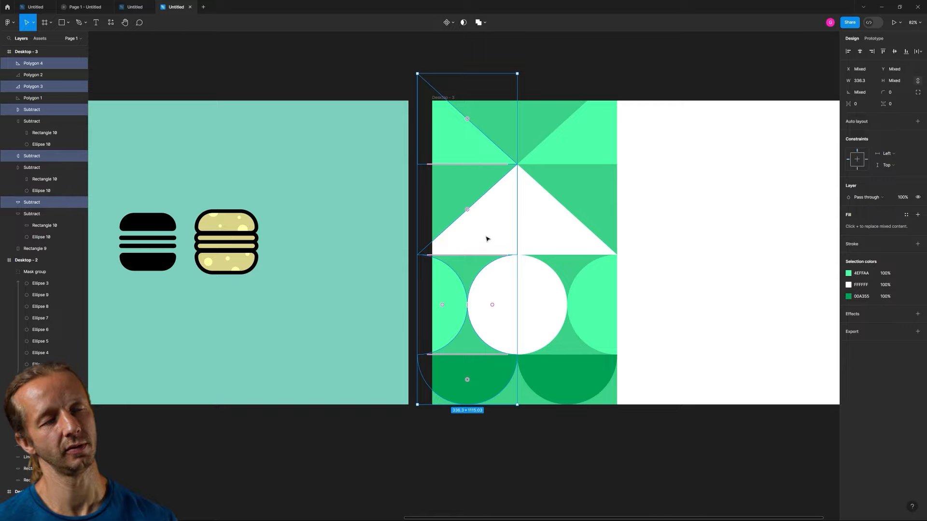
Flip the duplicated column horizontally back to its original direction and flip it vertically, then deselect it.
{"action": "key", "text": "shift+h"}
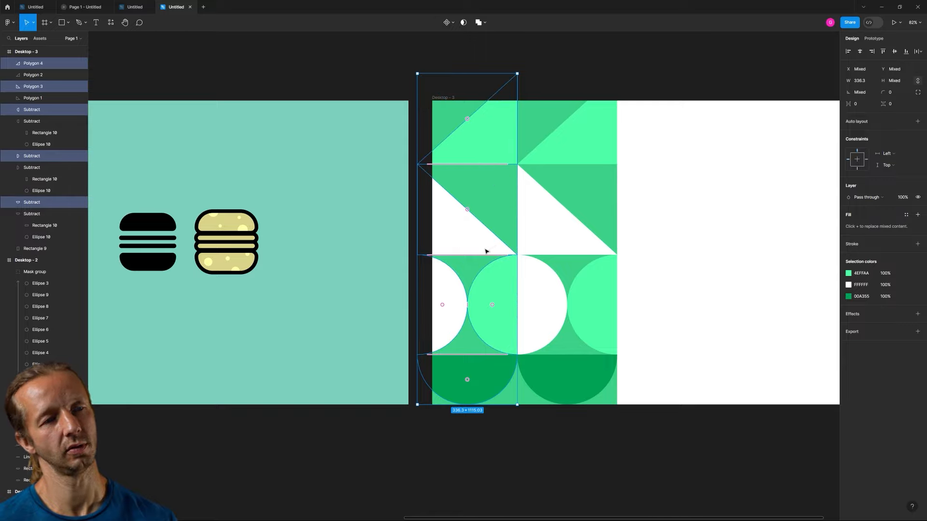
{"action": "right_click", "coordinate": [485, 251]}
{"action": "left_click", "coordinate": [520, 452]}
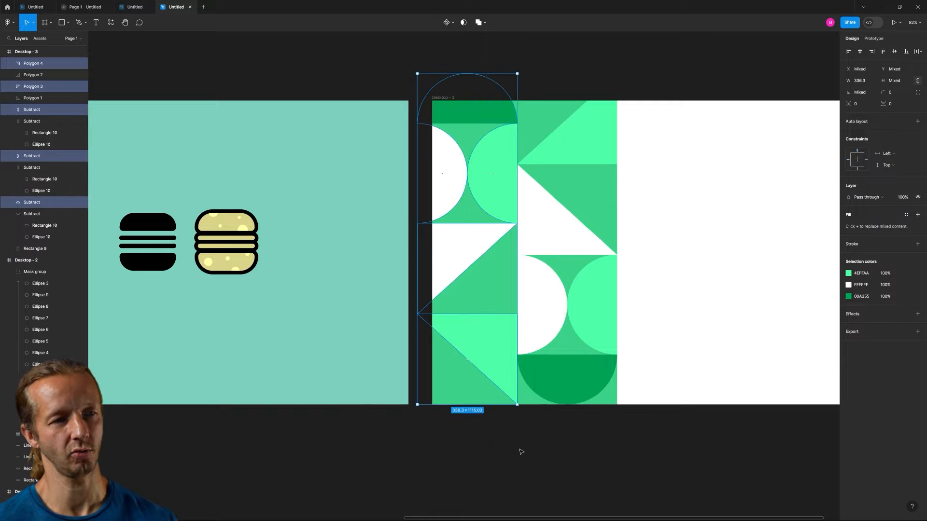
{"action": "left_click", "coordinate": [710, 319]}
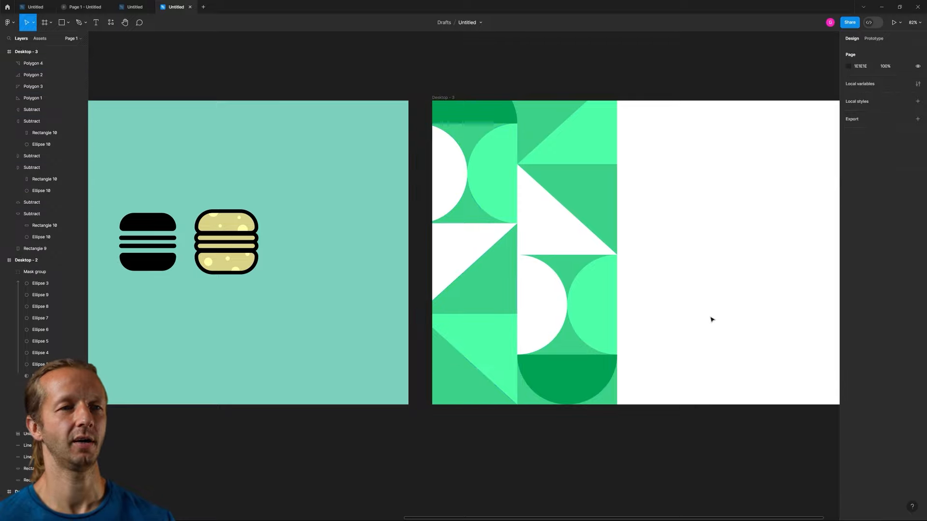
{"action": "scroll", "coordinate": [672, 322], "scroll_direction": "down", "scroll_amount": 5}
{"action": "left_click_drag", "start_coordinate": [684, 306], "coordinate": [567, 290]}
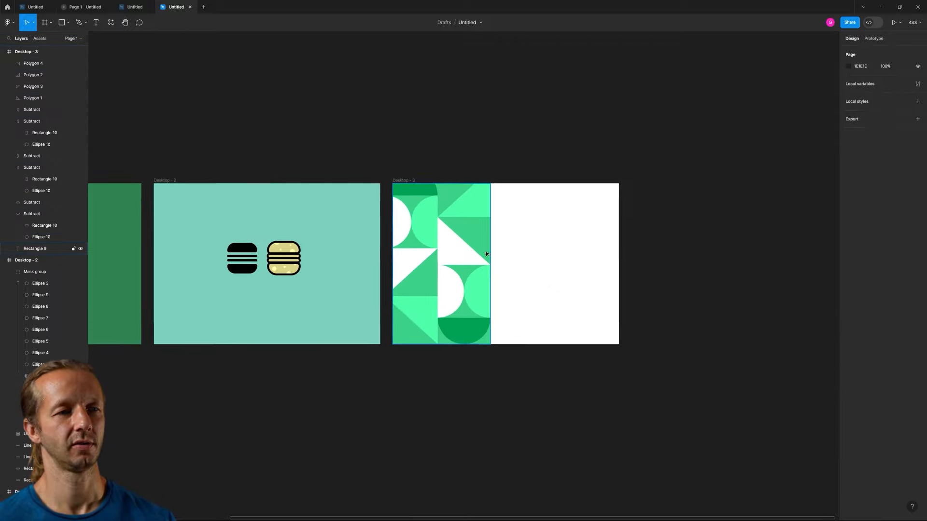
{"action": "scroll", "coordinate": [478, 254], "scroll_direction": "up", "scroll_amount": 4}
{"action": "left_click", "coordinate": [591, 257]}
{"action": "left_click_drag", "start_coordinate": [611, 258], "coordinate": [577, 256]}
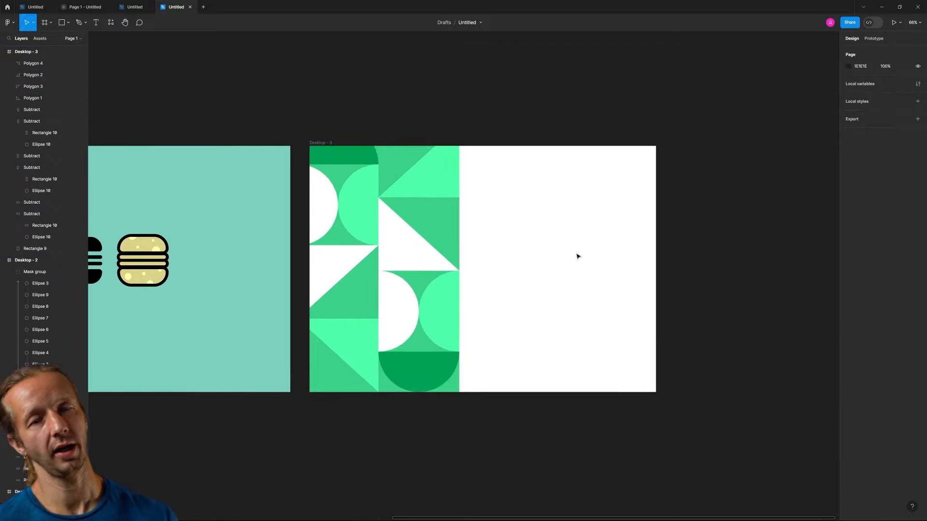
Add the text "abstraction" over the upper half of the green patterned panel.
{"action": "key", "text": "t"}
{"action": "left_click", "coordinate": [387, 221]}
{"action": "type", "text": "abs"}
{"action": "key", "text": "Escape"}
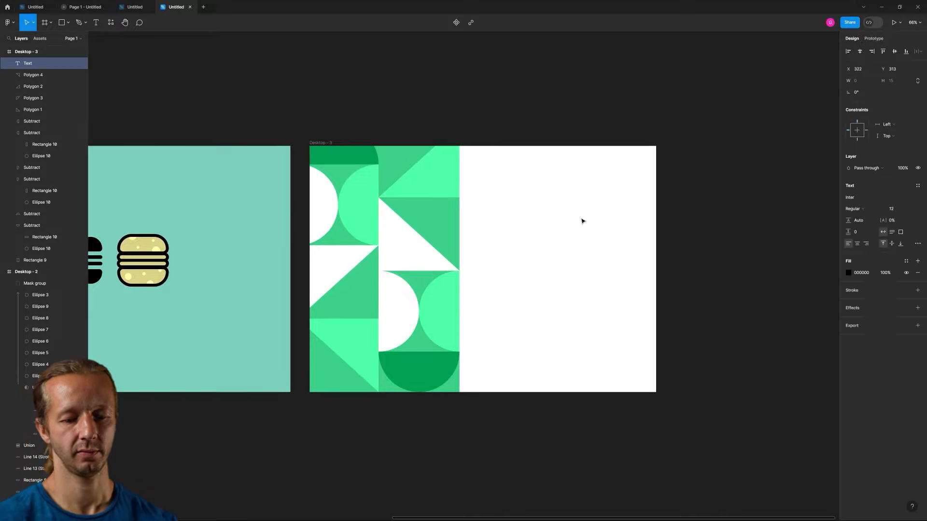
{"action": "type", "text": "traction"}
{"action": "key", "text": "Escape"}
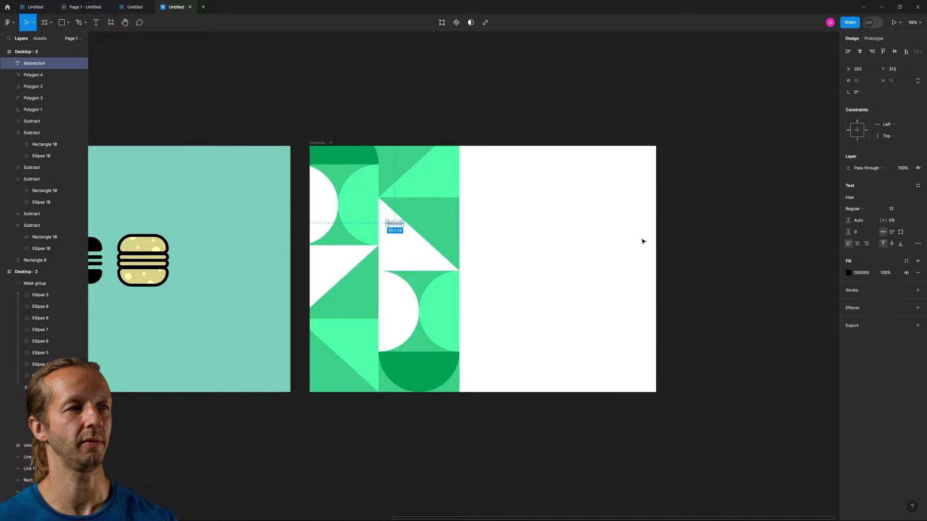
{"action": "left_click", "coordinate": [904, 209]}
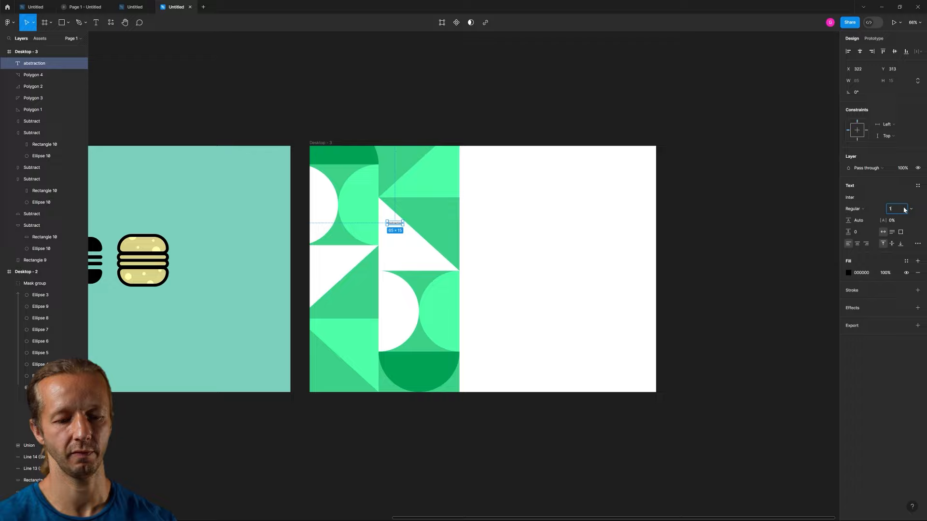
{"action": "type", "text": "15"}
{"action": "key", "text": "Escape"}
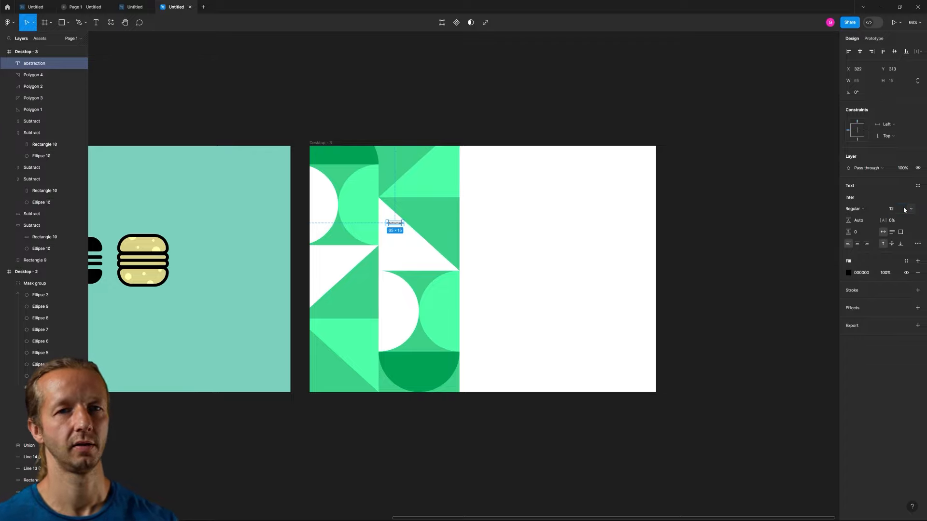
Format the abstraction text as Bold at size 150 and move it slightly up and to the left across the panel's edge.
{"action": "left_click", "coordinate": [898, 212]}
{"action": "type", "text": "150"}
{"action": "key", "text": "Return"}
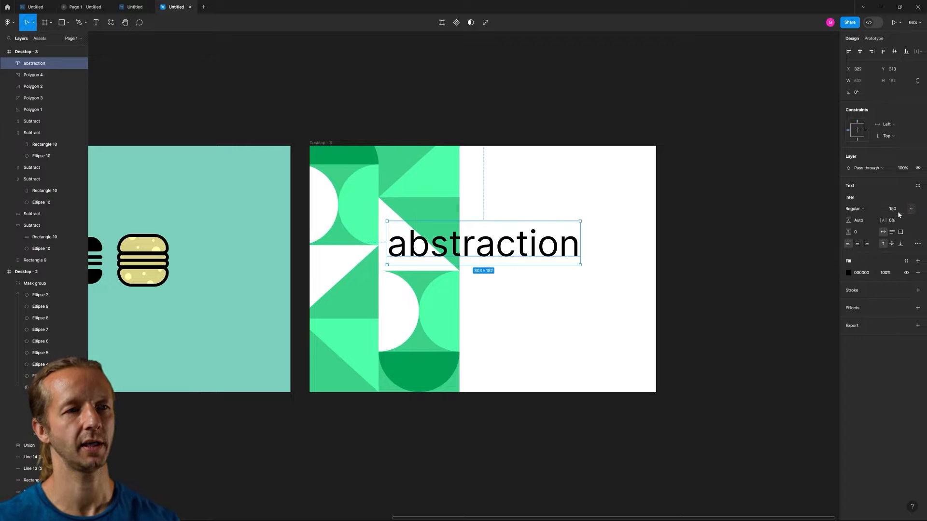
{"action": "left_click", "coordinate": [857, 208]}
{"action": "left_click", "coordinate": [864, 235]}
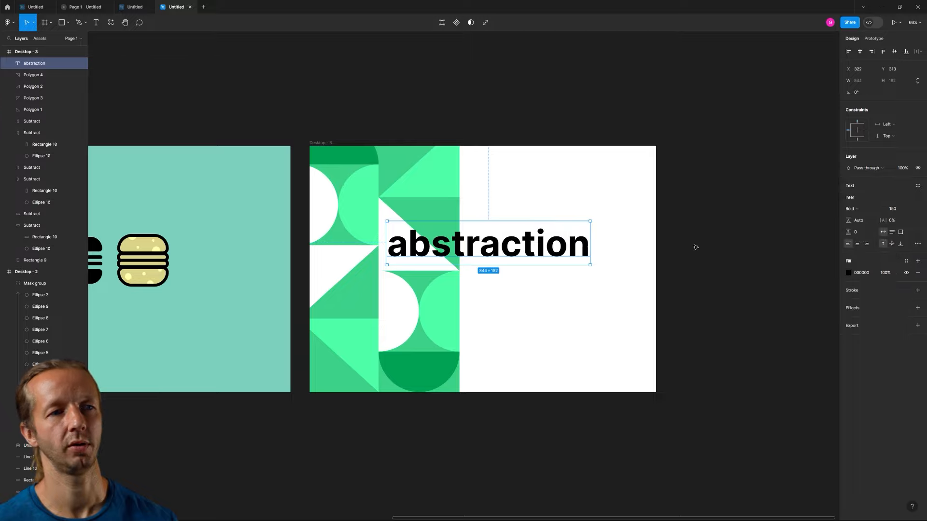
{"action": "left_click_drag", "start_coordinate": [577, 242], "coordinate": [548, 226]}
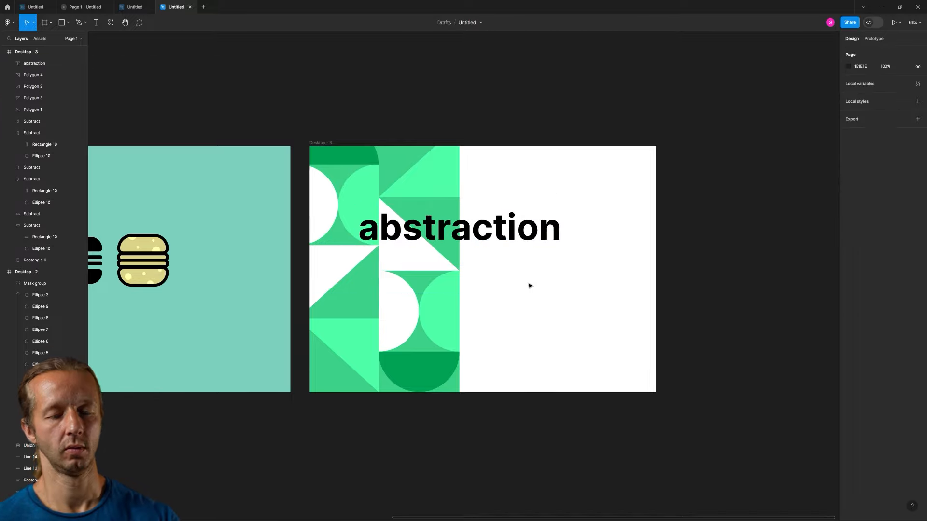
Add a Lorem ipsum paragraph below the heading, in the white area beside the patterned panel.
{"action": "type", "text": "Lorem ipsum dolor sit amet, consectetur adipiscing elit, sed do eiusmod tempor incididunt ut labore et dolore magna aliqua. Ut enim ad minim veniam, quis nostrud exercitation ullamco laboris nisi ut aliquip ex ea commodo consequat. Duis aute irure dolor in reprehenderit in voluptate velit esse cillum dolore eu fugiat nulla pariatur. Excepteur sint occaecat cupidatat non proident, sunt in culpa qui officia deserunt mollit anim id est laborum."}
{"action": "left_click_drag", "start_coordinate": [475, 270], "coordinate": [593, 299]}
{"action": "left_click", "coordinate": [699, 310]}
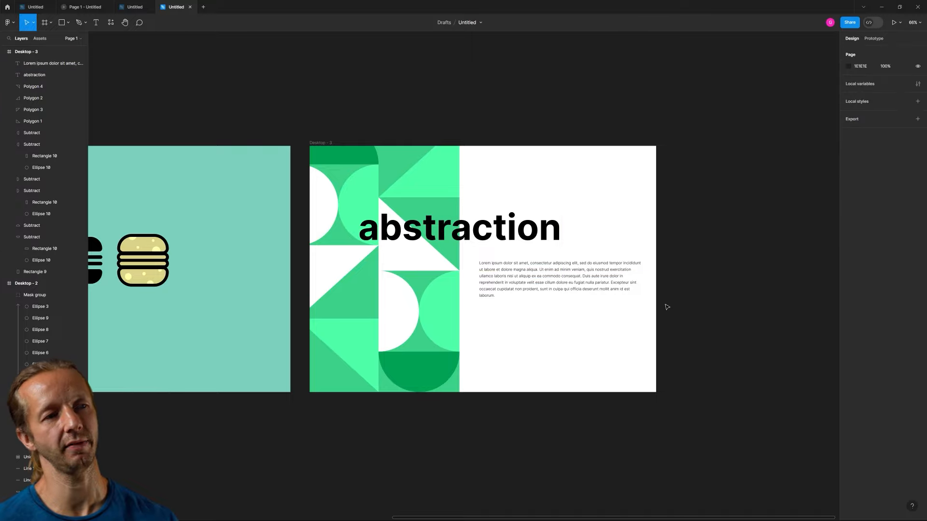
Group all triangles and half circles of the pattern together with their background rectangle, leaving out the two texts.
{"action": "scroll", "coordinate": [499, 308], "scroll_direction": "down", "scroll_amount": 5}
{"action": "scroll", "coordinate": [498, 310], "scroll_direction": "up", "scroll_amount": 2}
{"action": "scroll", "coordinate": [482, 294], "scroll_direction": "up", "scroll_amount": 5}
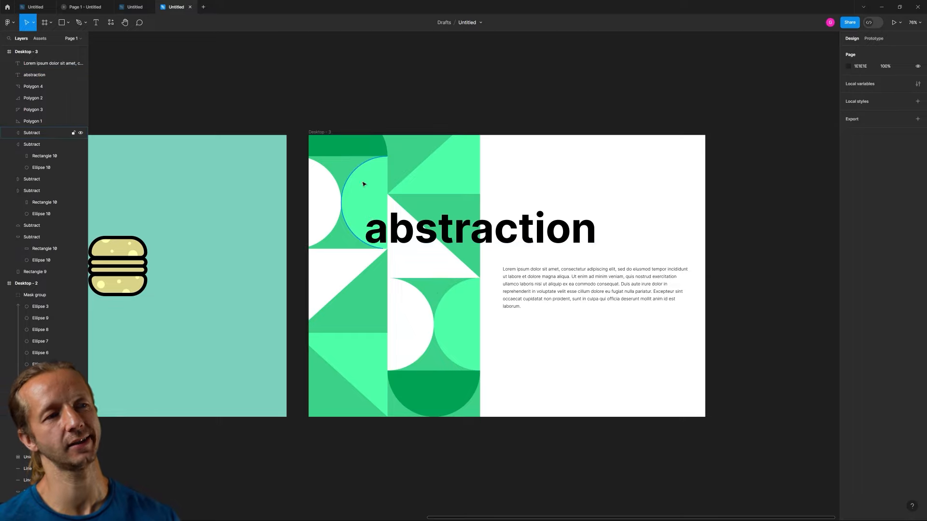
{"action": "left_click_drag", "start_coordinate": [478, 433], "coordinate": [320, 160]}
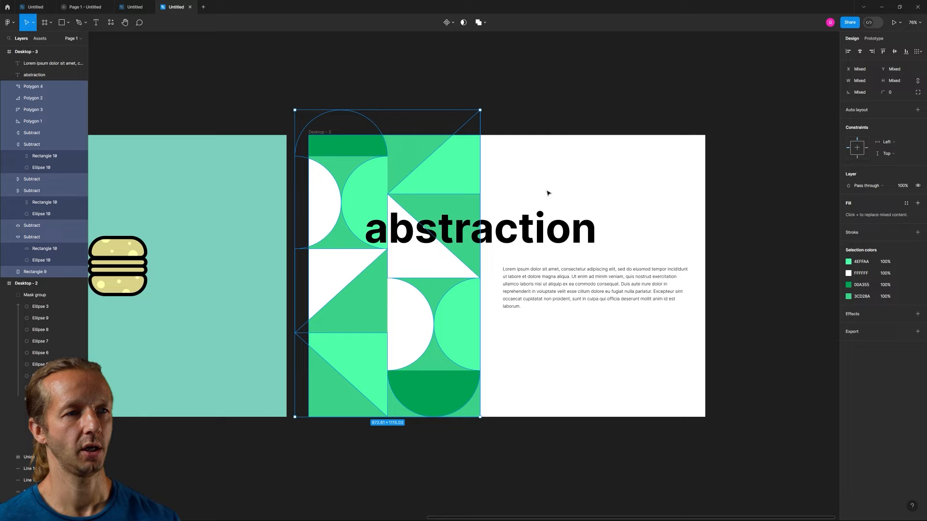
{"action": "key", "text": "ctrl+g"}
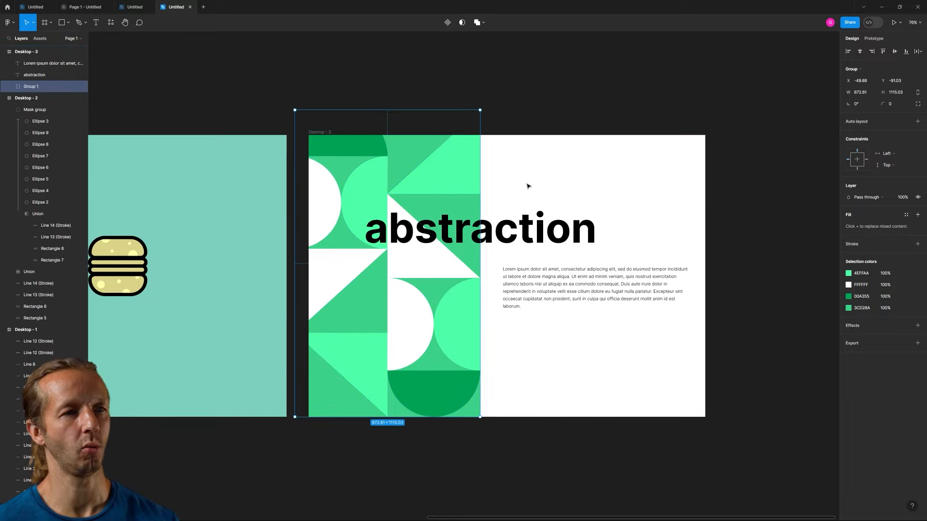
{"action": "key", "text": "Escape"}
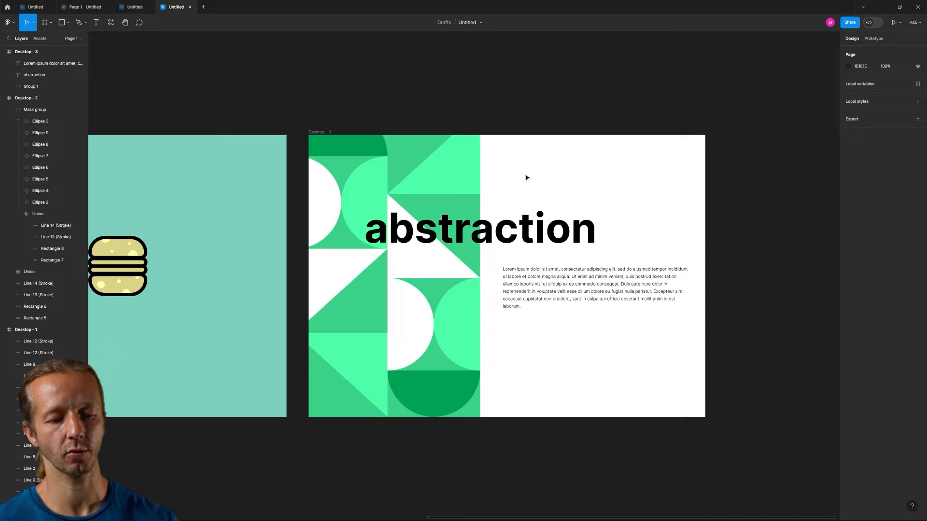
Draw a 622.73 × 1024 rectangle covering the patterned panel and move its layer beneath the pattern group.
{"action": "key", "text": "r"}
{"action": "left_click_drag", "start_coordinate": [308, 136], "coordinate": [480, 420]}
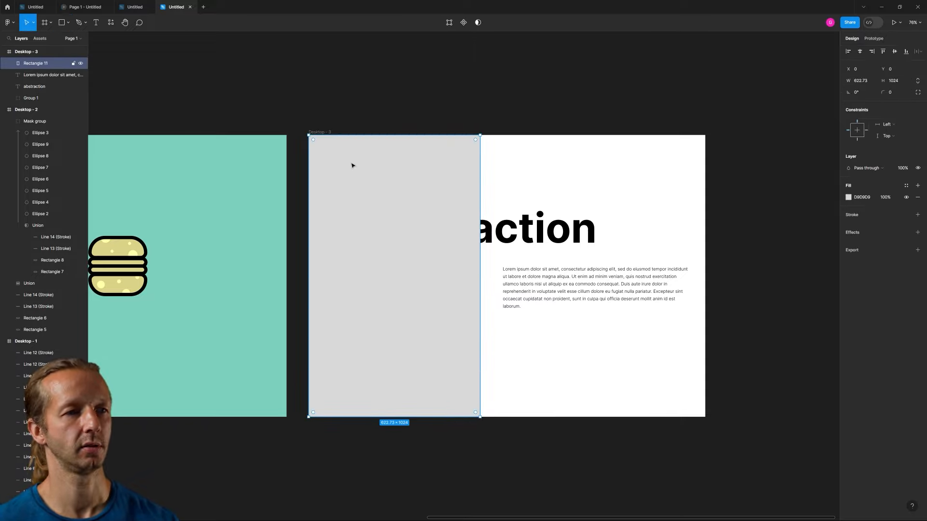
{"action": "left_click_drag", "start_coordinate": [58, 64], "coordinate": [32, 105]}
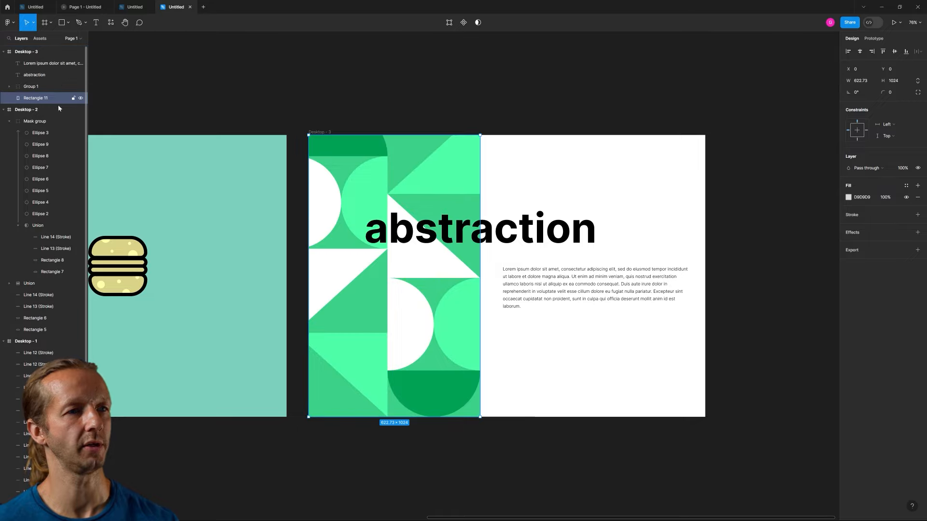
Fill the new rectangle beneath the pattern group with the document's dark green 00A355.
{"action": "left_click", "coordinate": [848, 198]}
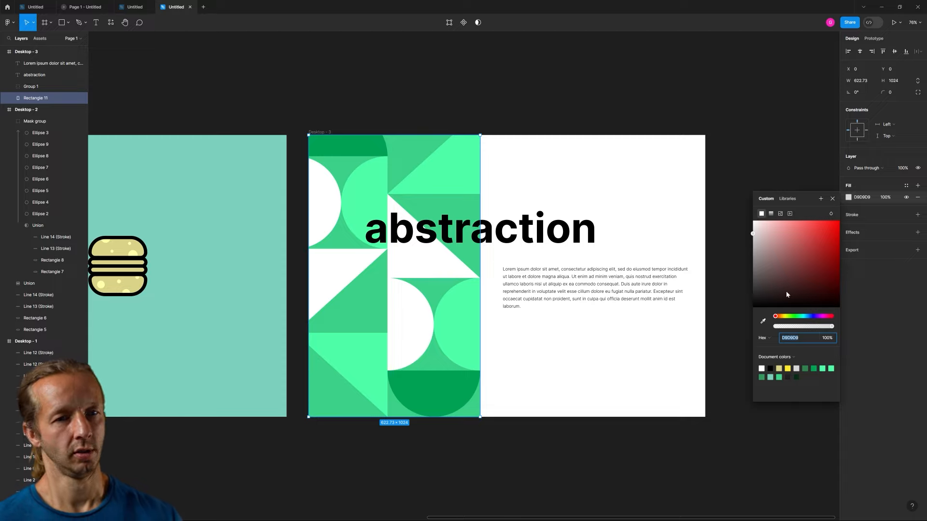
{"action": "left_click", "coordinate": [814, 369]}
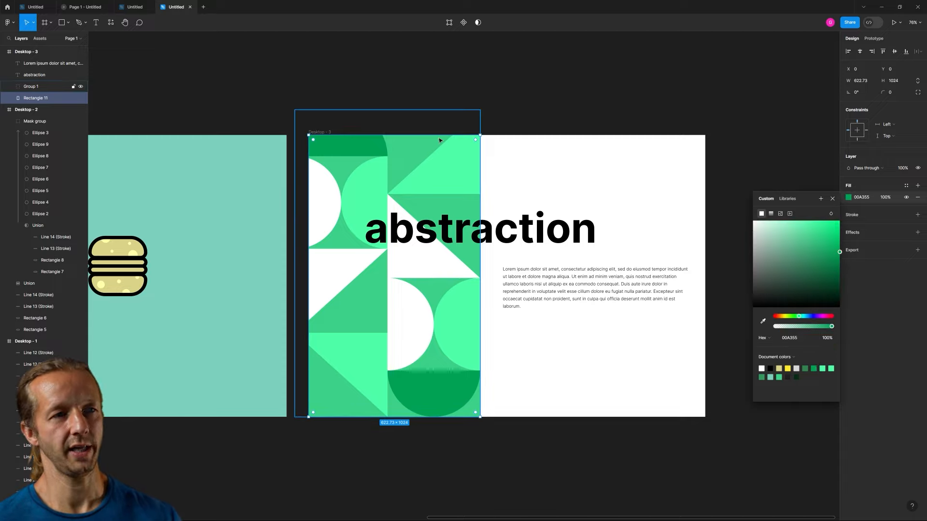
Lower the layer opacity of the geometric pattern group that covers the green rectangle.
{"action": "left_click", "coordinate": [58, 86]}
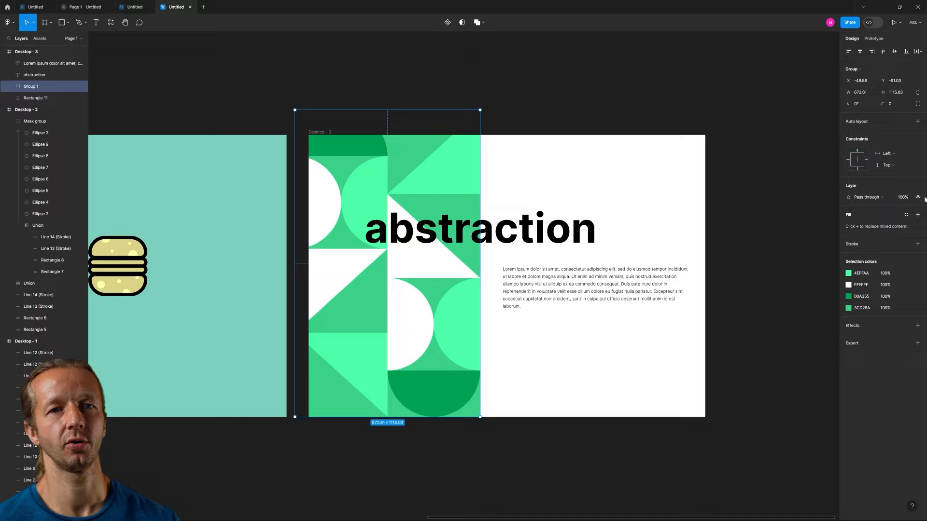
{"action": "left_click", "coordinate": [903, 198]}
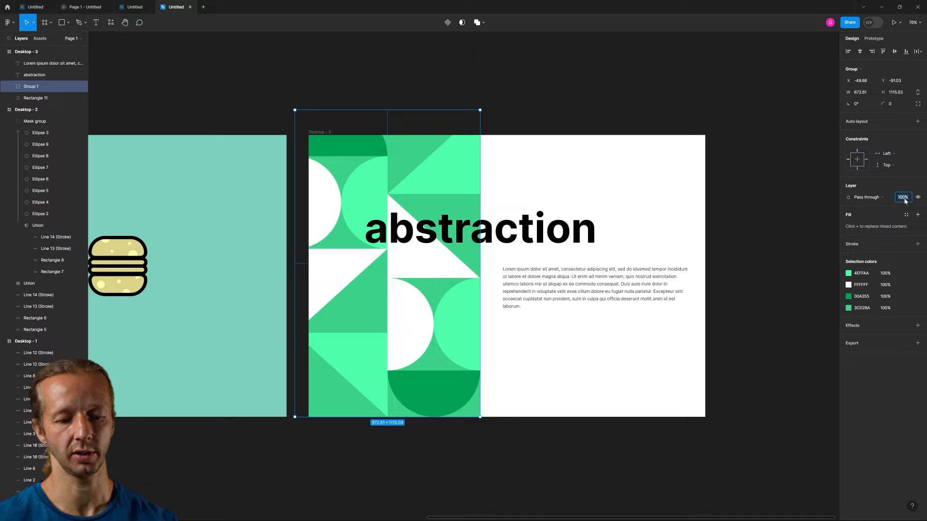
{"action": "key", "text": "Return"}
{"action": "left_click", "coordinate": [646, 221]}
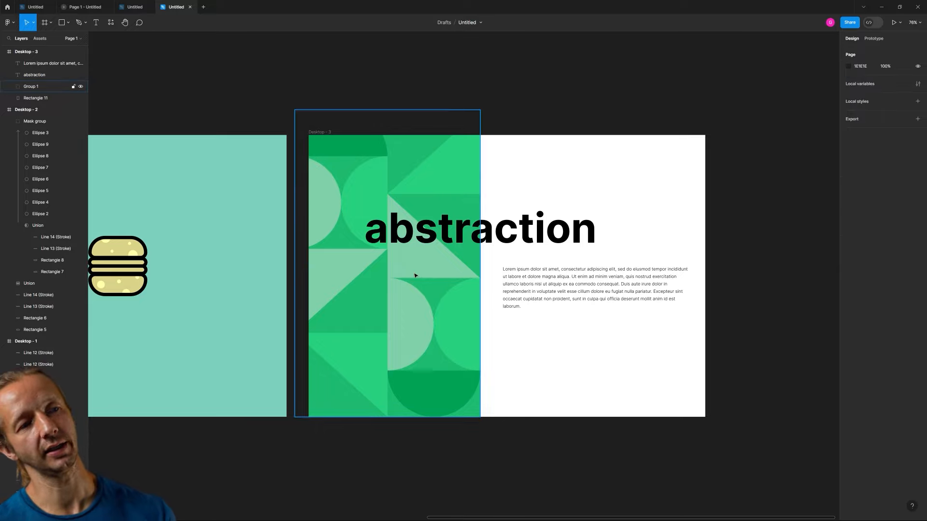
{"action": "scroll", "coordinate": [435, 194], "scroll_direction": "up", "scroll_amount": 3}
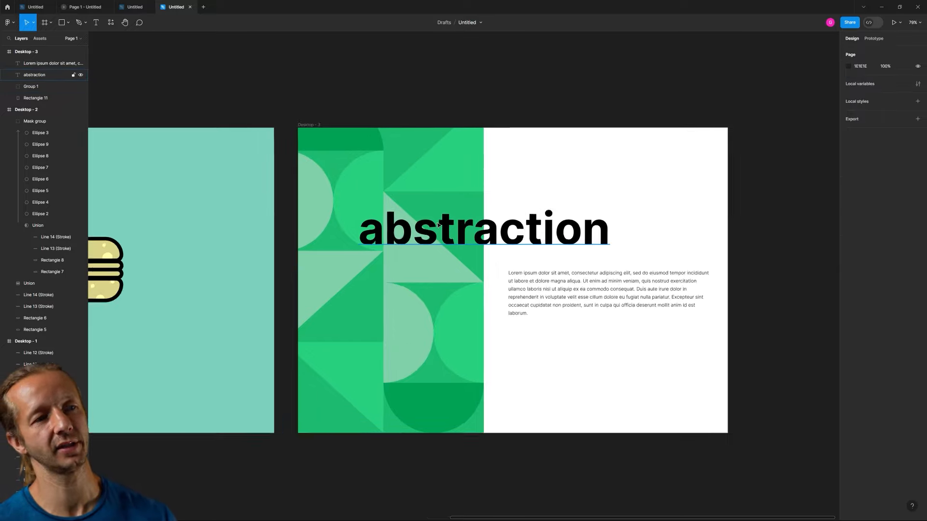
{"action": "left_click_drag", "start_coordinate": [422, 172], "coordinate": [466, 170]}
{"action": "key", "text": "ctrl+z"}
{"action": "scroll", "coordinate": [585, 171], "scroll_direction": "down", "scroll_amount": 6}
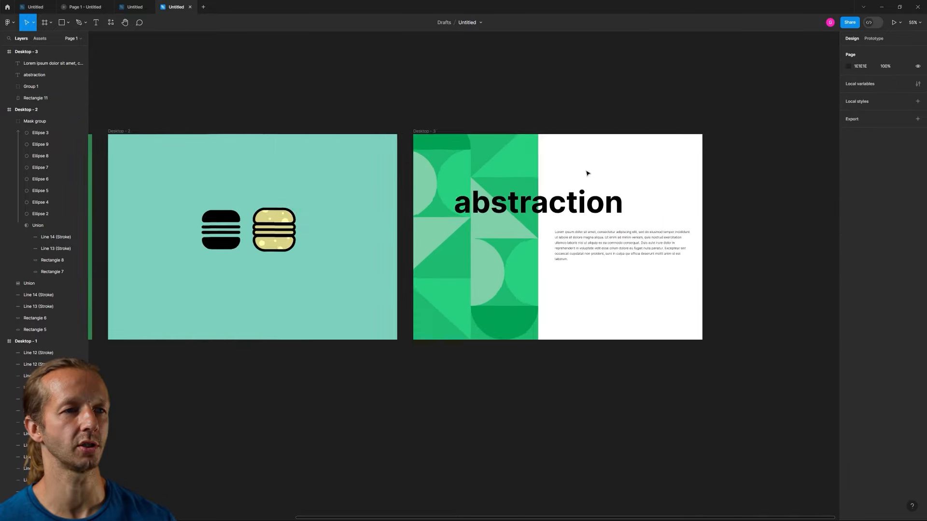
{"action": "scroll", "coordinate": [649, 196], "scroll_direction": "down", "scroll_amount": 4}
{"action": "scroll", "coordinate": [627, 193], "scroll_direction": "up", "scroll_amount": 4}
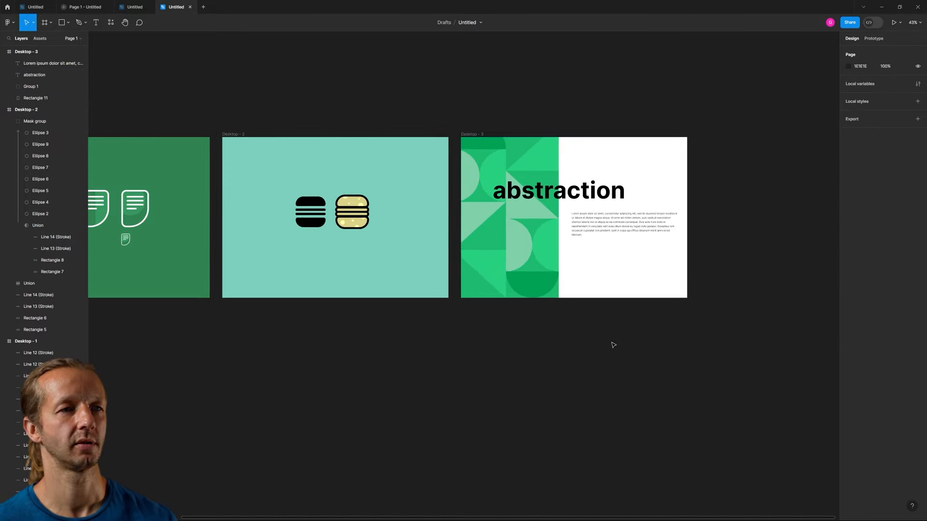
{"action": "left_click_drag", "start_coordinate": [646, 339], "coordinate": [469, 337]}
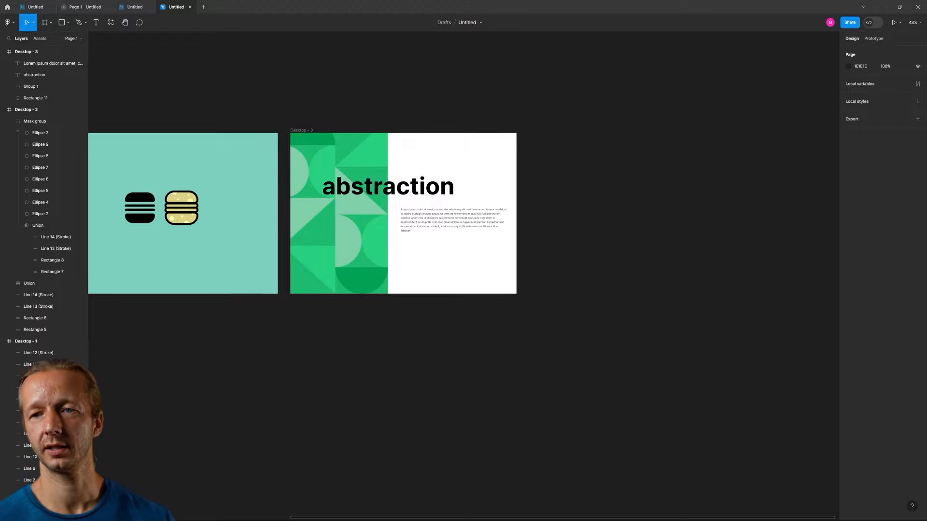
{"action": "left_click_drag", "start_coordinate": [356, 97], "coordinate": [569, 122]}
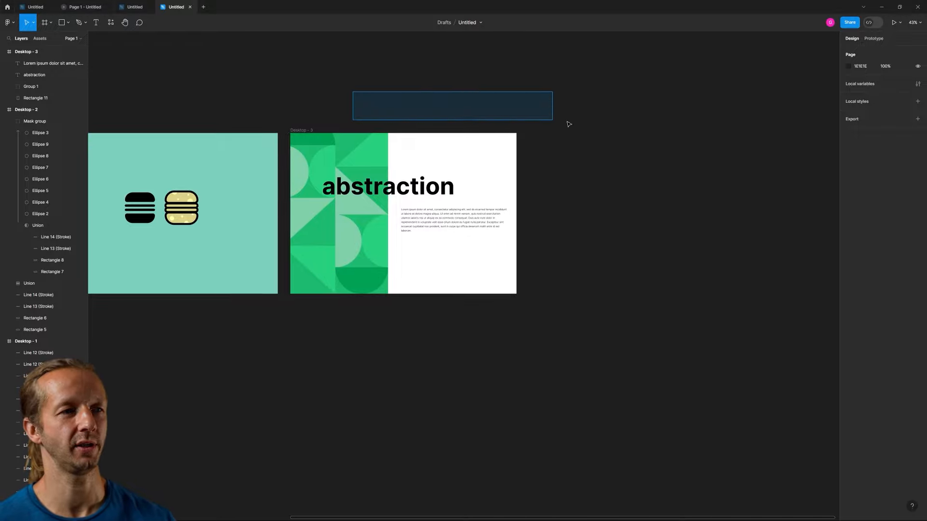
{"action": "left_click_drag", "start_coordinate": [440, 88], "coordinate": [221, 114]}
Duplicate the abstraction frame beside the original and delete all the contents of the copy.
{"action": "left_click", "coordinate": [159, 155]}
{"action": "left_click_drag", "start_coordinate": [159, 155], "coordinate": [400, 143]}
{"action": "left_click", "coordinate": [539, 140]}
{"action": "scroll", "coordinate": [486, 237], "scroll_direction": "up", "scroll_amount": 3}
{"action": "scroll", "coordinate": [486, 237], "scroll_direction": "up", "scroll_amount": 2}
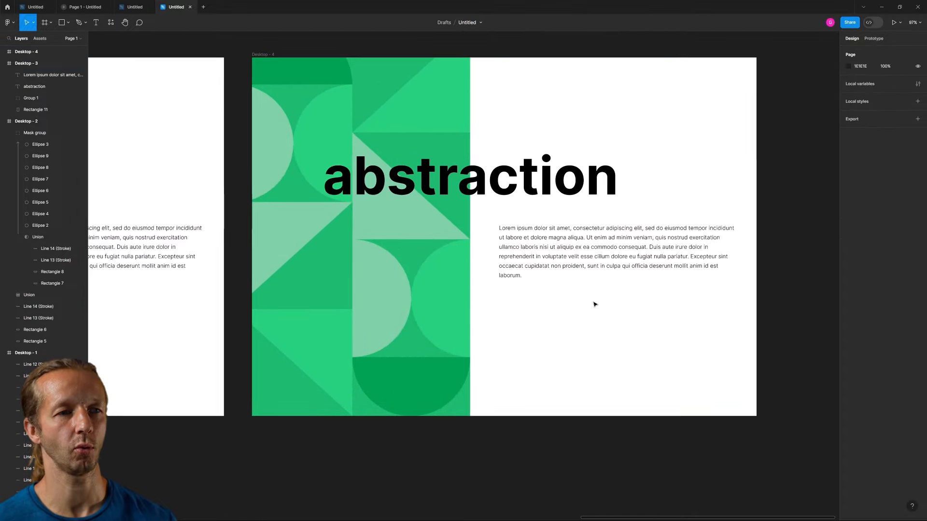
{"action": "left_click_drag", "start_coordinate": [648, 315], "coordinate": [311, 131]}
{"action": "key", "text": "Delete"}
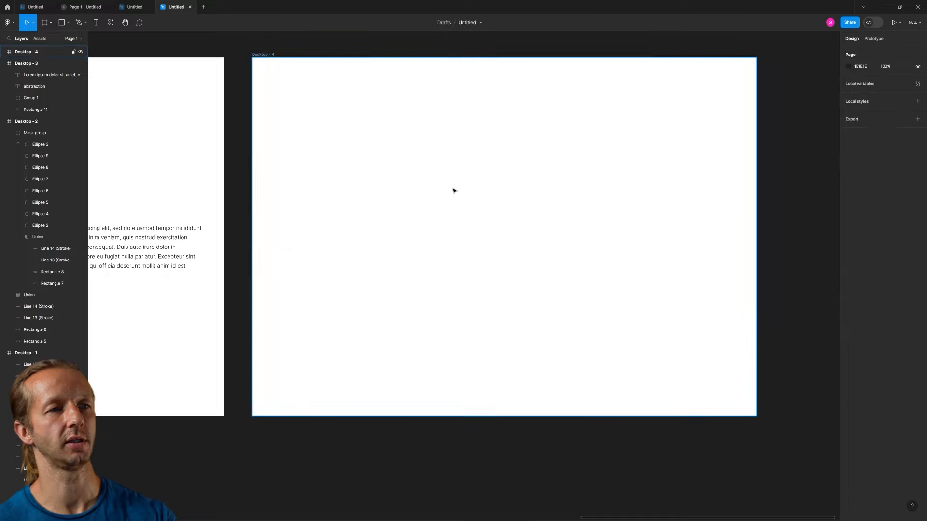
Set the fill of the empty duplicated frame to dark grey.
{"action": "scroll", "coordinate": [487, 191], "scroll_direction": "right", "scroll_amount": 2}
{"action": "left_click", "coordinate": [248, 63]}
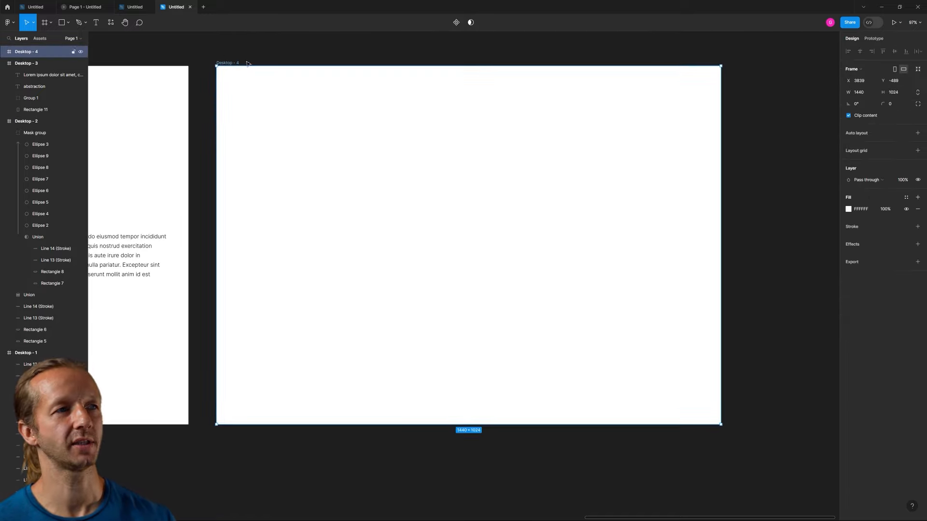
{"action": "left_click", "coordinate": [848, 210]}
{"action": "left_click_drag", "start_coordinate": [780, 304], "coordinate": [732, 306]}
{"action": "left_click", "coordinate": [750, 267]}
Draw an open path of straight segments in the dark frame with the Pen tool.
{"action": "scroll", "coordinate": [758, 169], "scroll_direction": "up", "scroll_amount": 2}
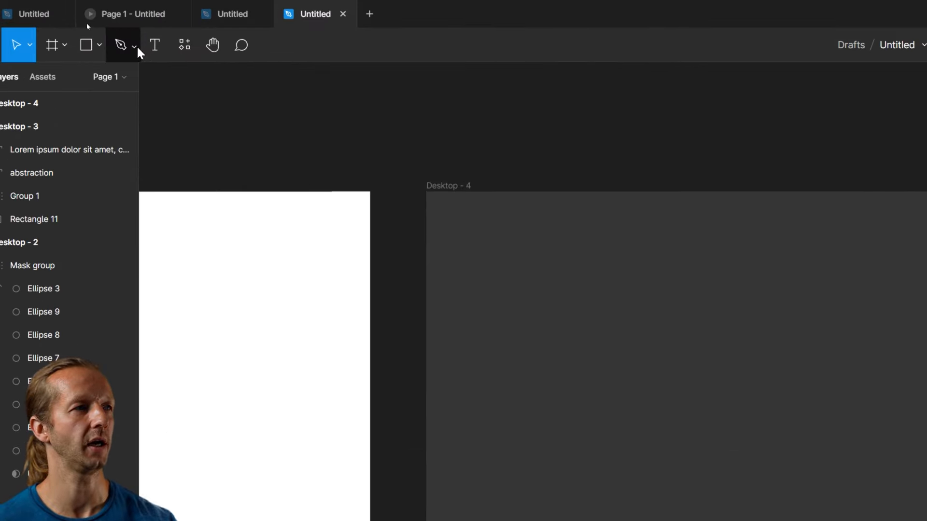
{"action": "left_click", "coordinate": [86, 22]}
{"action": "left_click", "coordinate": [127, 79]}
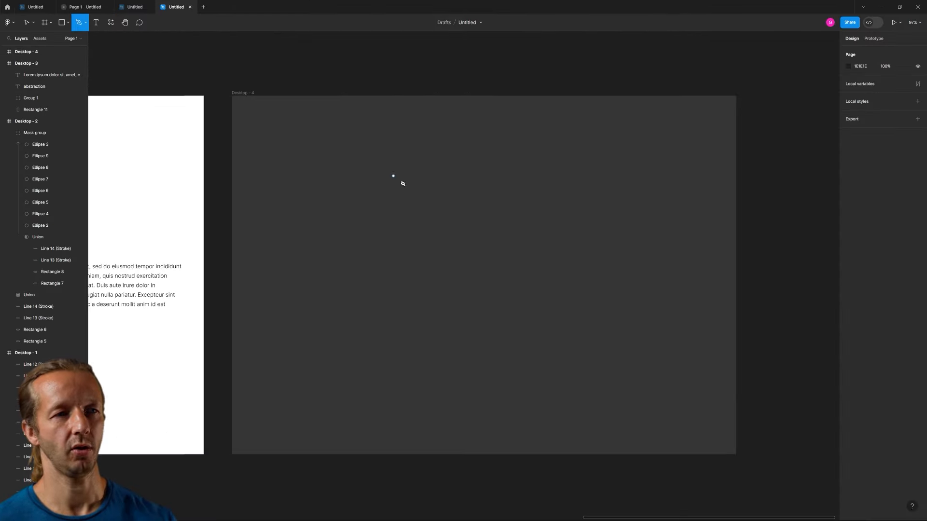
{"action": "scroll", "coordinate": [882, 425], "scroll_direction": "up", "scroll_amount": 3}
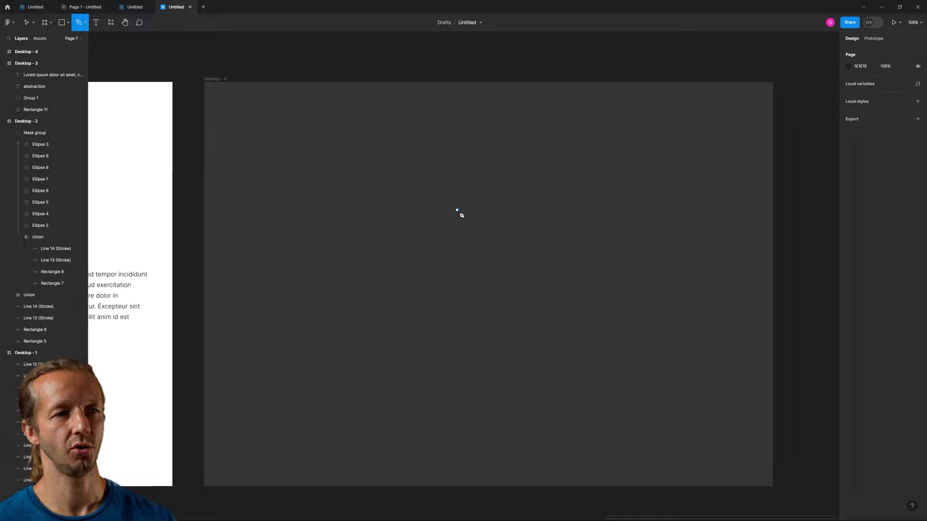
{"action": "left_click_drag", "start_coordinate": [491, 226], "coordinate": [489, 207]}
{"action": "left_click", "coordinate": [504, 207]}
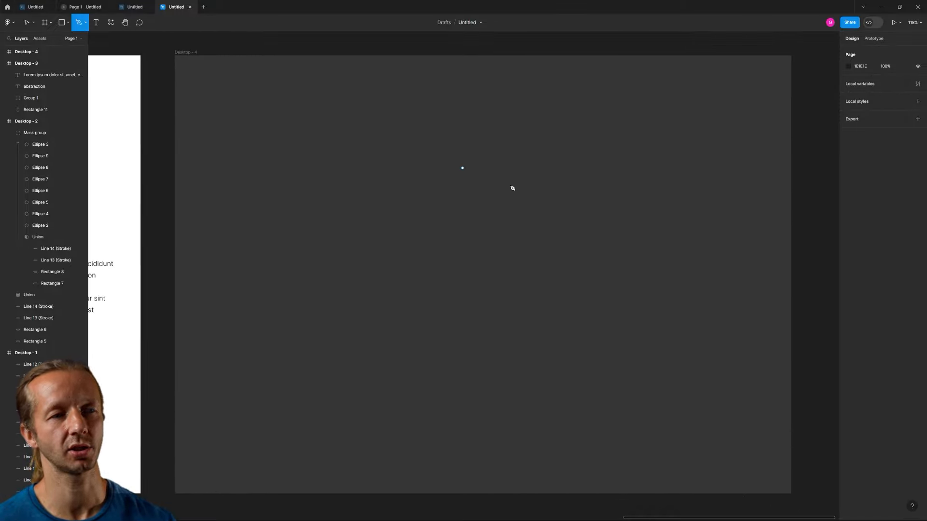
{"action": "left_click", "coordinate": [584, 279]}
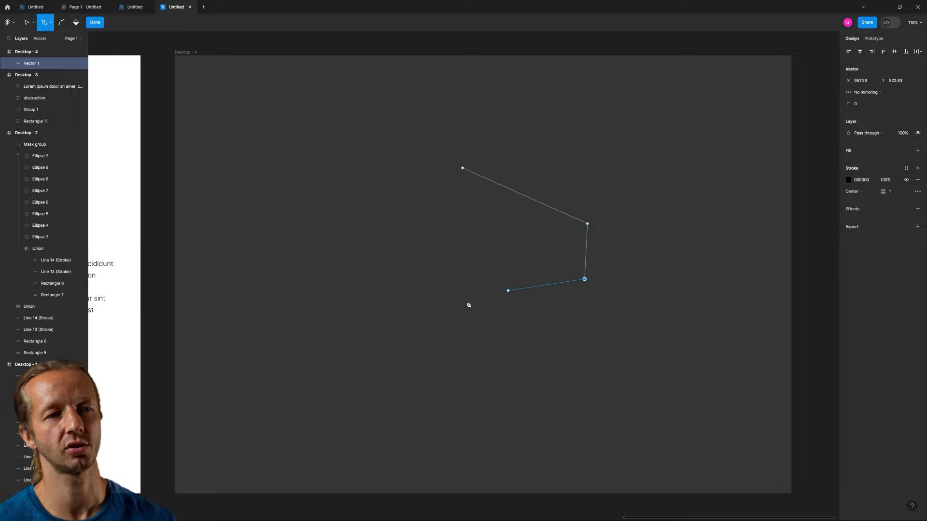
{"action": "left_click", "coordinate": [459, 305]}
{"action": "left_click", "coordinate": [343, 234]}
{"action": "left_click", "coordinate": [423, 200]}
Extend the open path with curved segments and redirect the handle of a curve point before the last bend.
{"action": "left_click_drag", "start_coordinate": [339, 160], "coordinate": [274, 174]}
{"action": "left_click", "coordinate": [283, 109]}
{"action": "left_click_drag", "start_coordinate": [445, 109], "coordinate": [531, 138]}
{"action": "left_click_drag", "start_coordinate": [547, 103], "coordinate": [565, 88]}
{"action": "left_click_drag", "start_coordinate": [675, 160], "coordinate": [675, 223]}
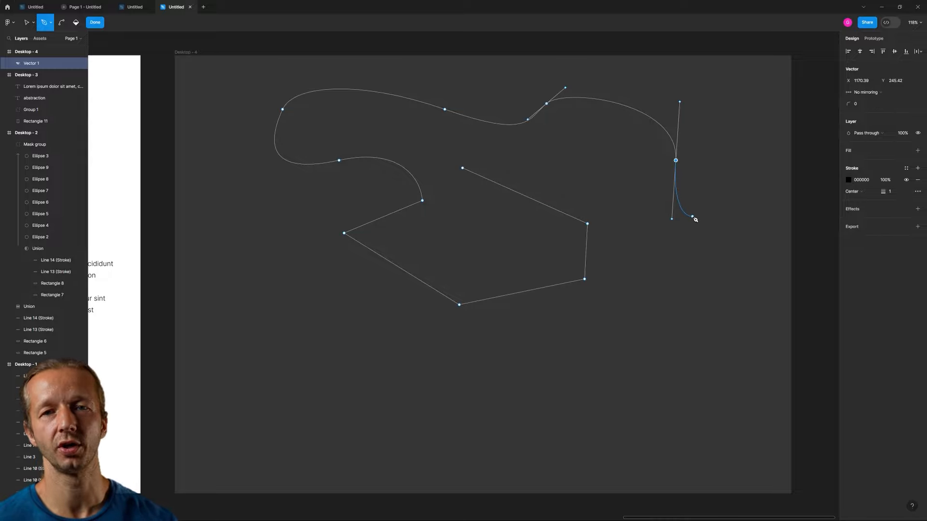
{"action": "left_click_drag", "start_coordinate": [671, 218], "coordinate": [816, 201]}
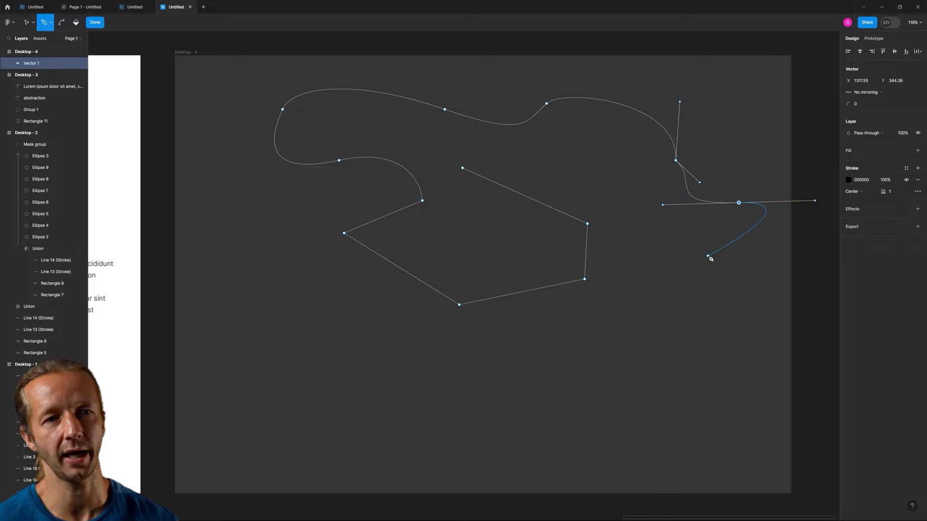
End the mixed straight and curved path and delete it from the dark frame.
{"action": "key", "text": "Escape"}
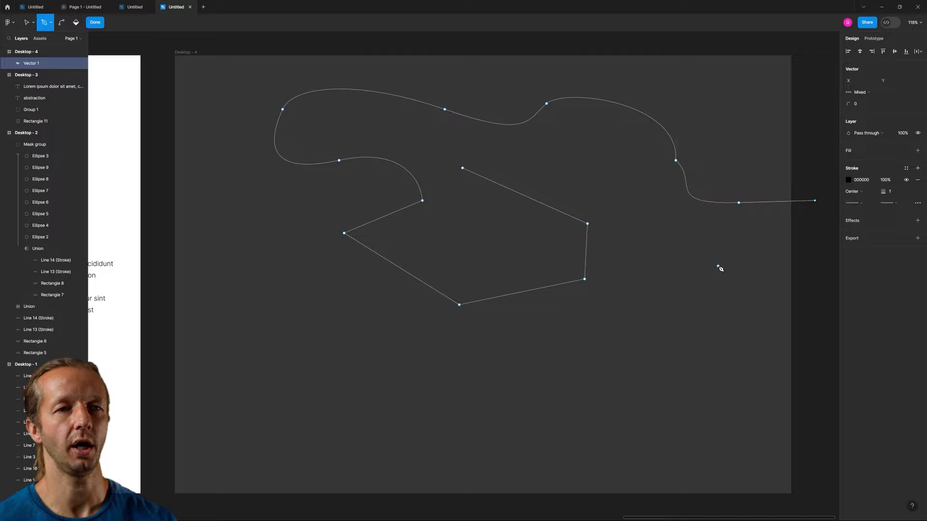
{"action": "key", "text": "Escape"}
{"action": "key", "text": "Delete"}
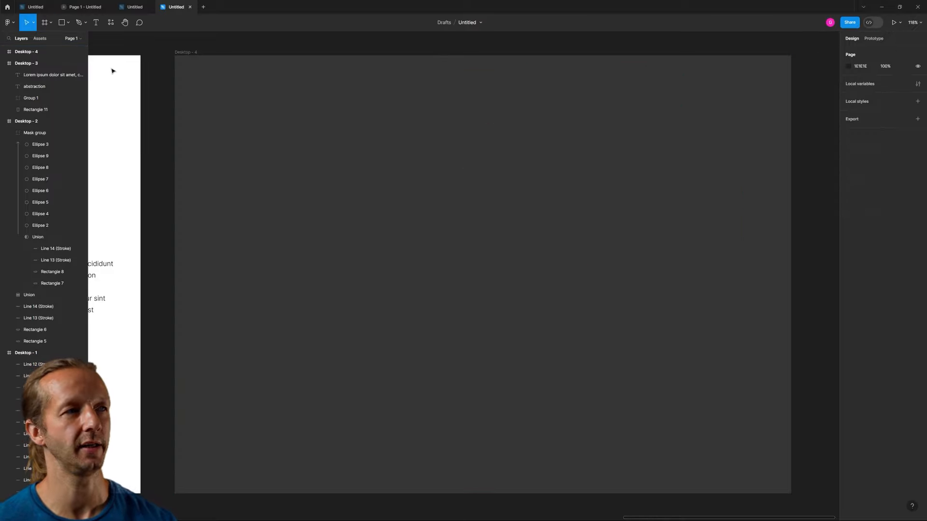
Draw a closed seven-point gem shape about 328 × 418 near the middle of the dark frame with the Pen tool.
{"action": "key", "text": "p"}
{"action": "left_click", "coordinate": [494, 168]}
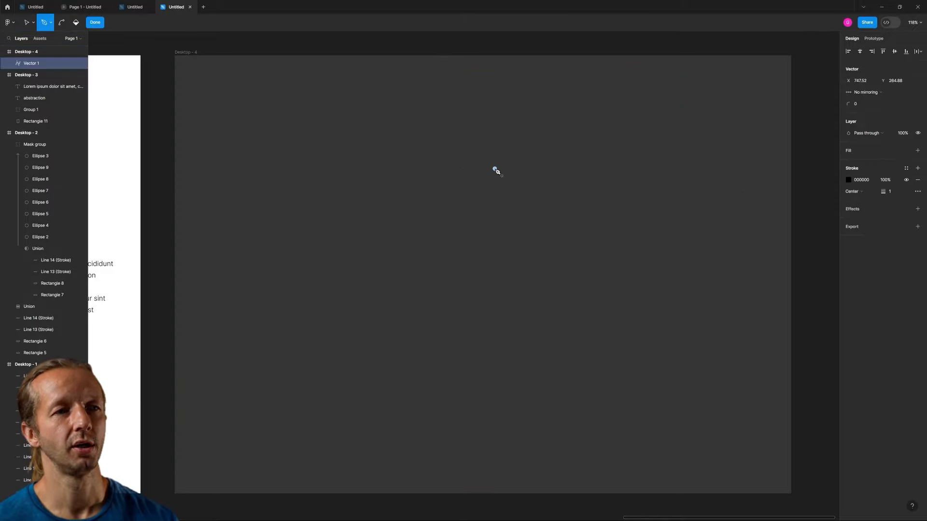
{"action": "left_click", "coordinate": [550, 190]}
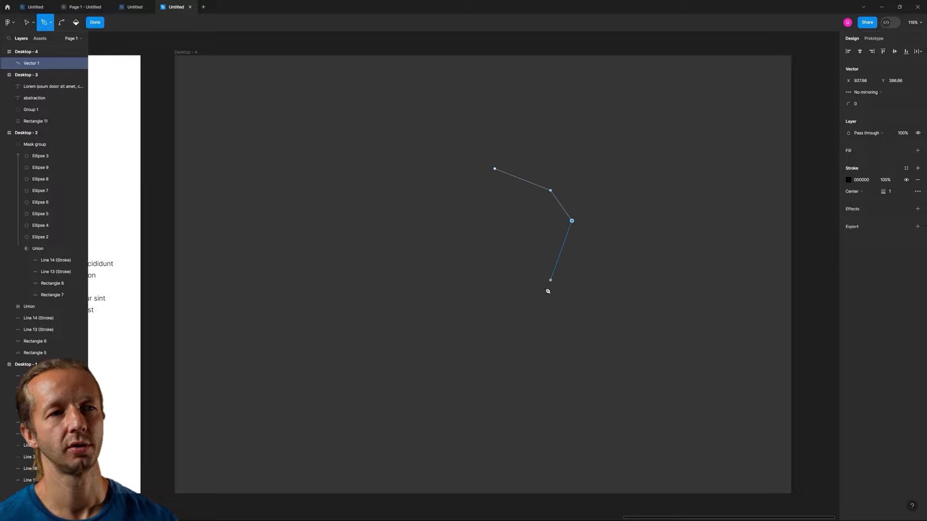
{"action": "left_click", "coordinate": [510, 348]}
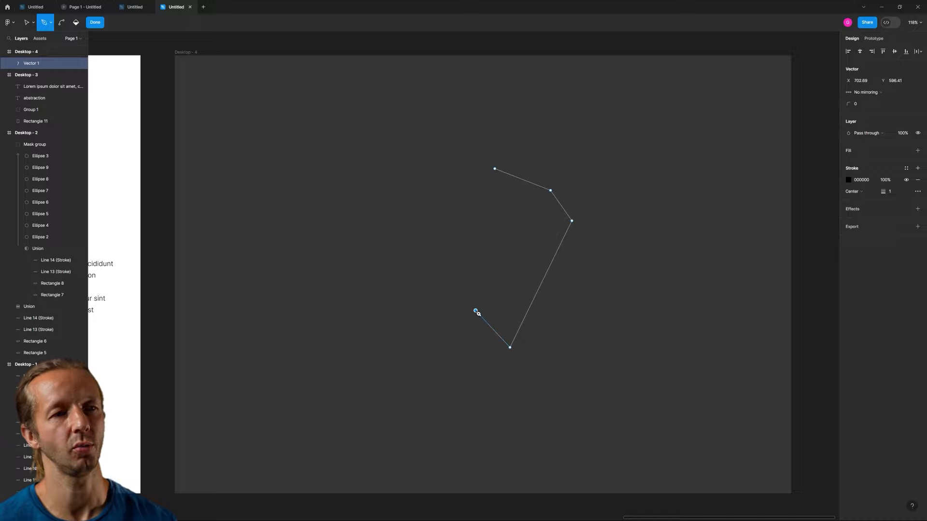
{"action": "left_click", "coordinate": [475, 310]}
{"action": "left_click", "coordinate": [432, 220]}
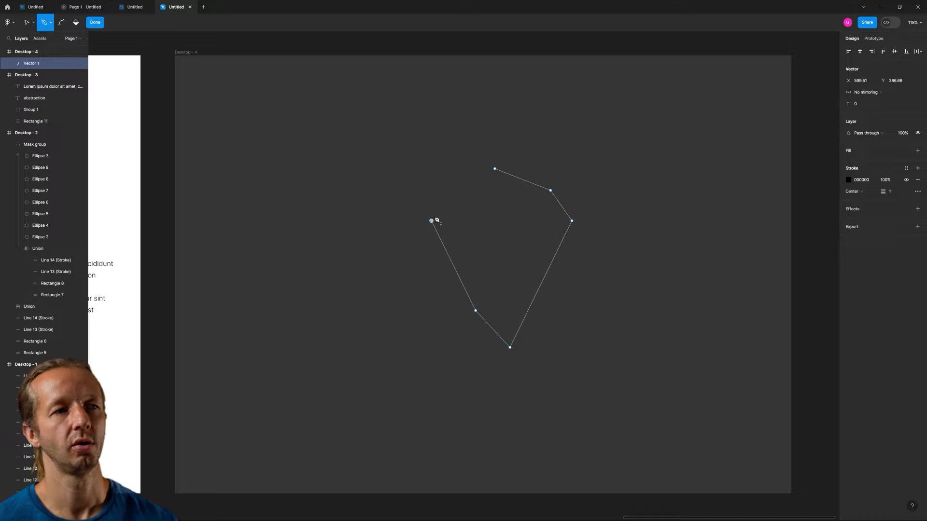
{"action": "left_click", "coordinate": [454, 190]}
{"action": "left_click", "coordinate": [495, 169]}
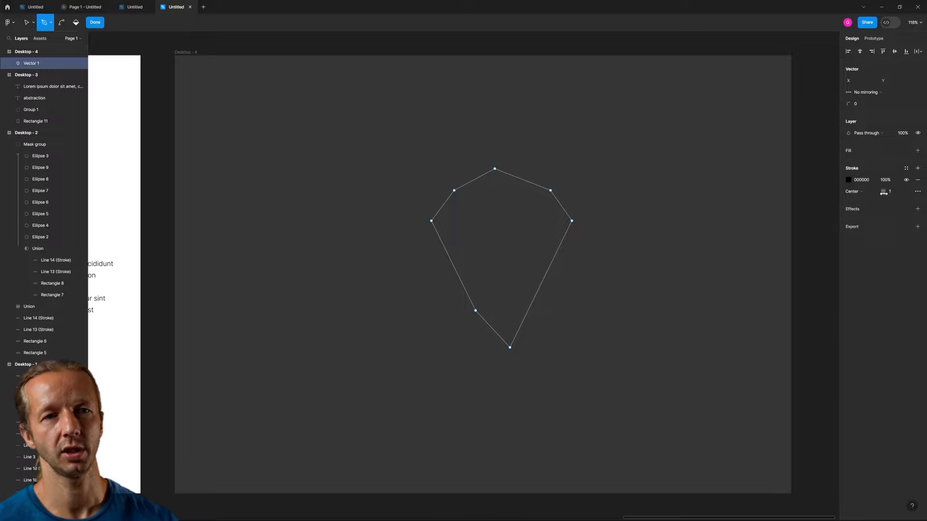
Remove the gem shape's stroke and give it a solid purple fill, 6C00F5.
{"action": "left_click", "coordinate": [918, 180]}
{"action": "left_click", "coordinate": [918, 151]}
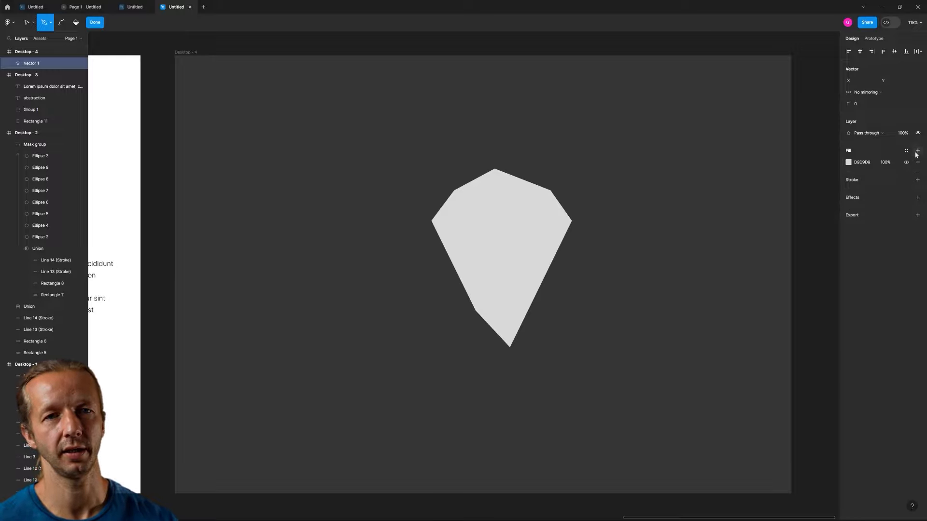
{"action": "left_click", "coordinate": [848, 162]}
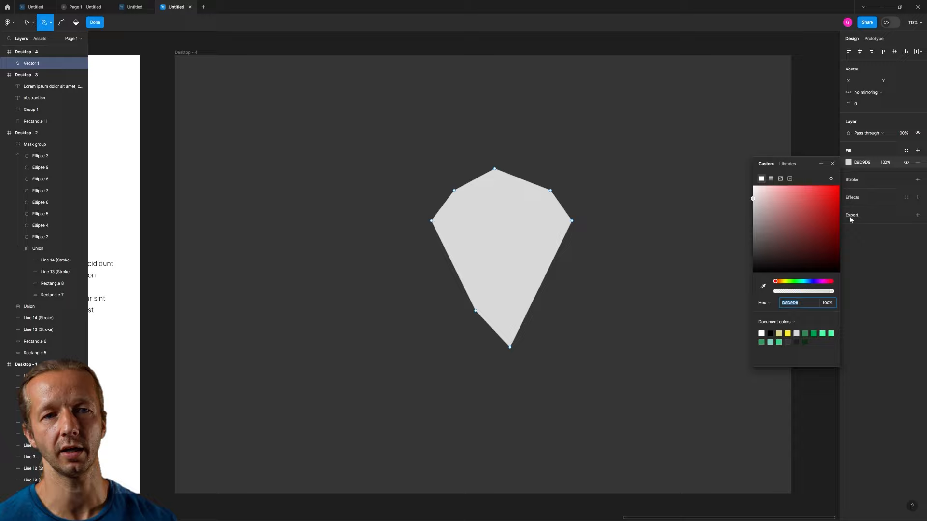
{"action": "left_click", "coordinate": [817, 281]}
{"action": "left_click", "coordinate": [837, 191]}
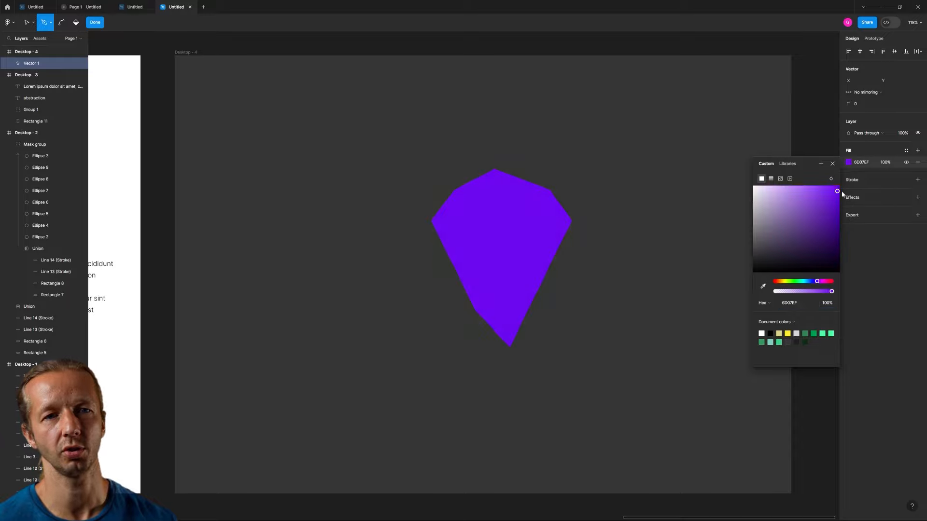
{"action": "left_click", "coordinate": [28, 23]}
{"action": "key", "text": "Escape"}
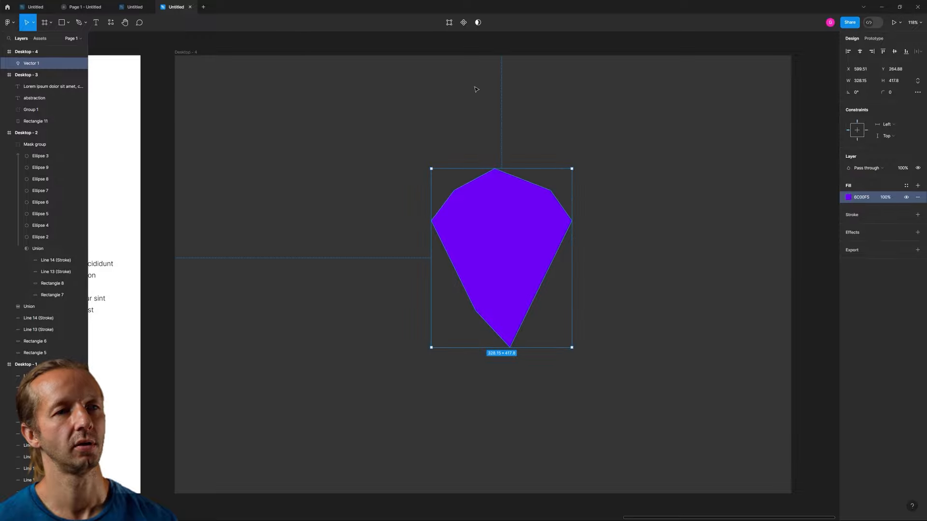
{"action": "left_click", "coordinate": [499, 49]}
Change the purple gem shape's solid fill to a linear gradient.
{"action": "scroll", "coordinate": [548, 222], "scroll_direction": "up", "scroll_amount": 2}
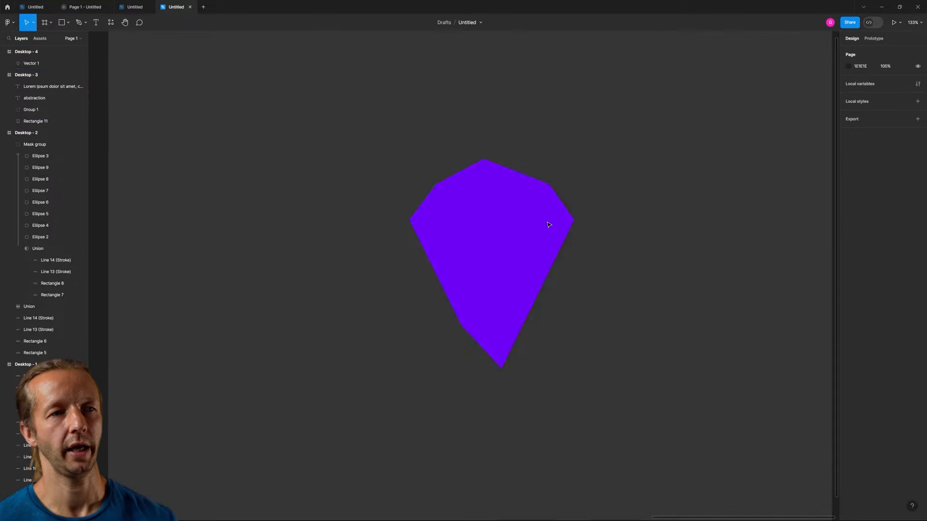
{"action": "scroll", "coordinate": [525, 215], "scroll_direction": "down", "scroll_amount": 1}
{"action": "left_click", "coordinate": [510, 234]}
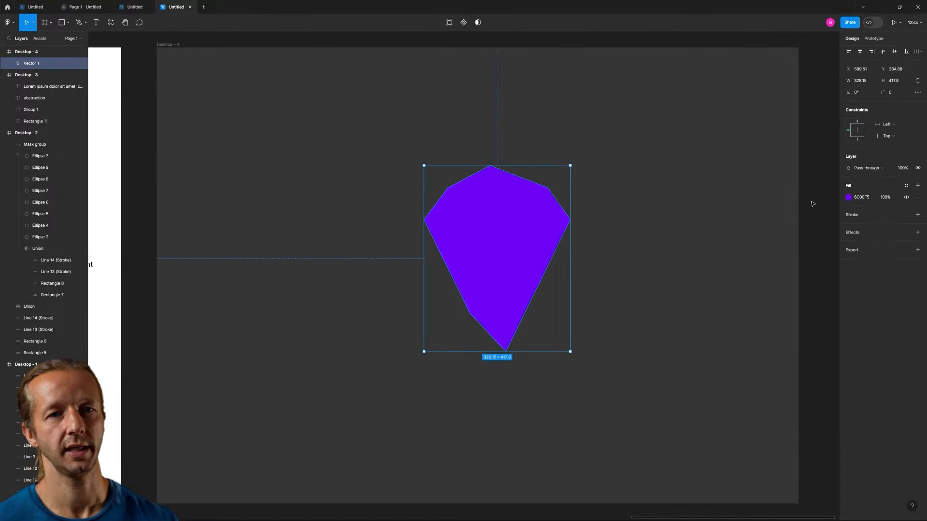
{"action": "left_click", "coordinate": [848, 198]}
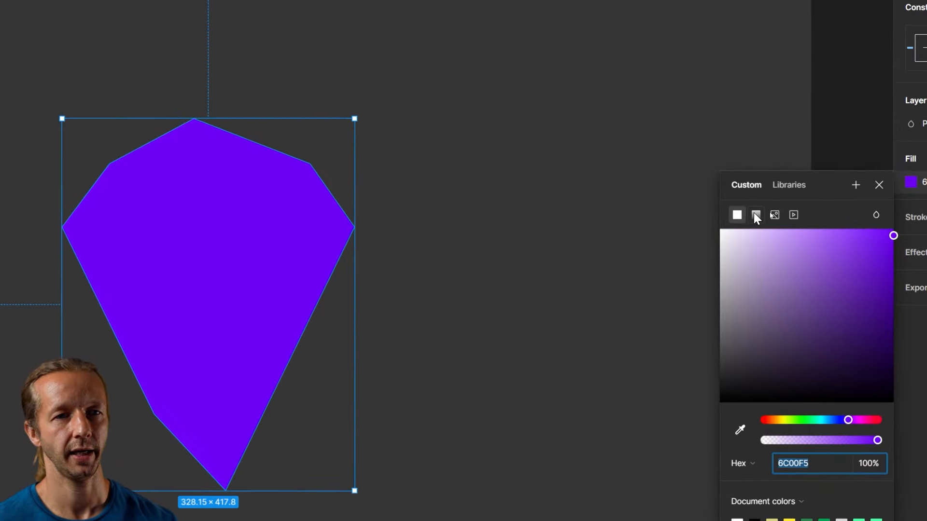
{"action": "left_click", "coordinate": [770, 213]}
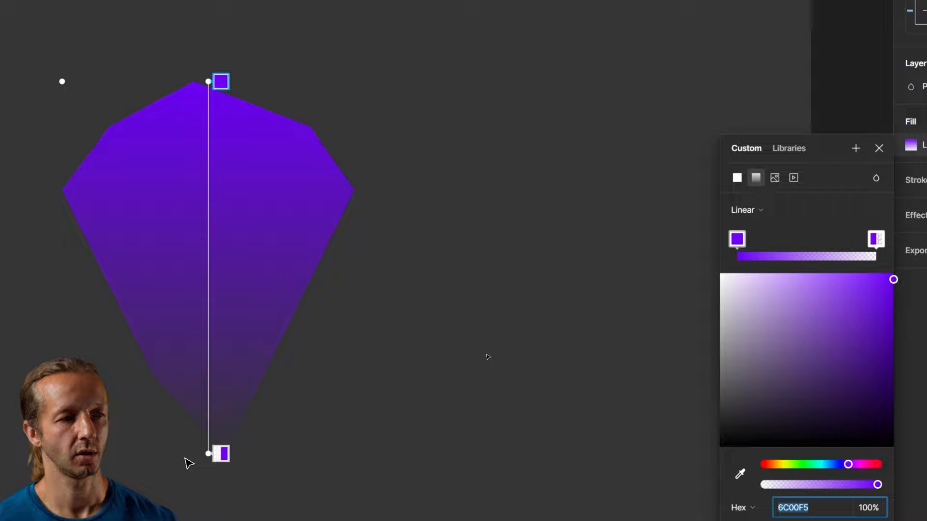
Tilt the gem's gradient axis so it runs from the shape's upper left edge to beyond its lower right side.
{"action": "left_click_drag", "start_coordinate": [208, 444], "coordinate": [282, 441]}
{"action": "left_click_drag", "start_coordinate": [209, 135], "coordinate": [158, 155]}
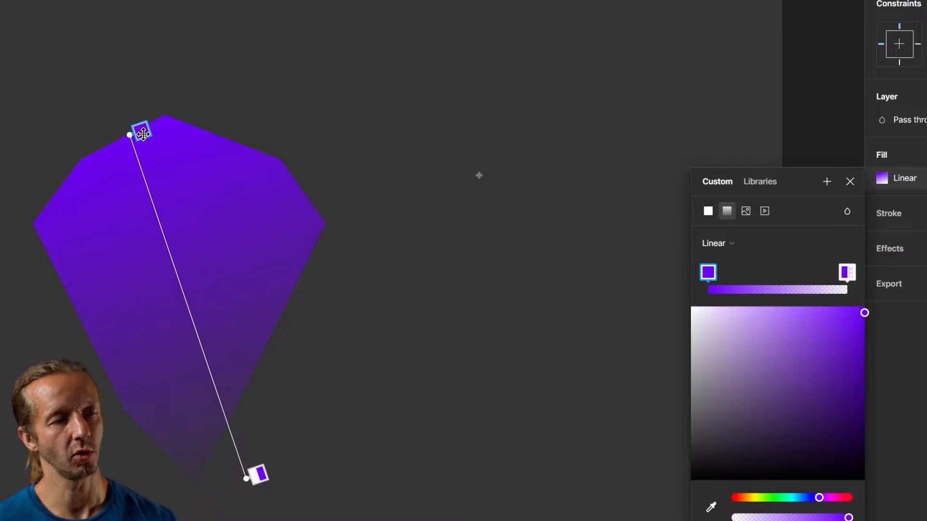
{"action": "mouse_move", "coordinate": [710, 274]}
{"action": "left_mouse_down"}
{"action": "mouse_move", "coordinate": [784, 275]}
{"action": "mouse_move", "coordinate": [708, 276]}
{"action": "left_mouse_up"}
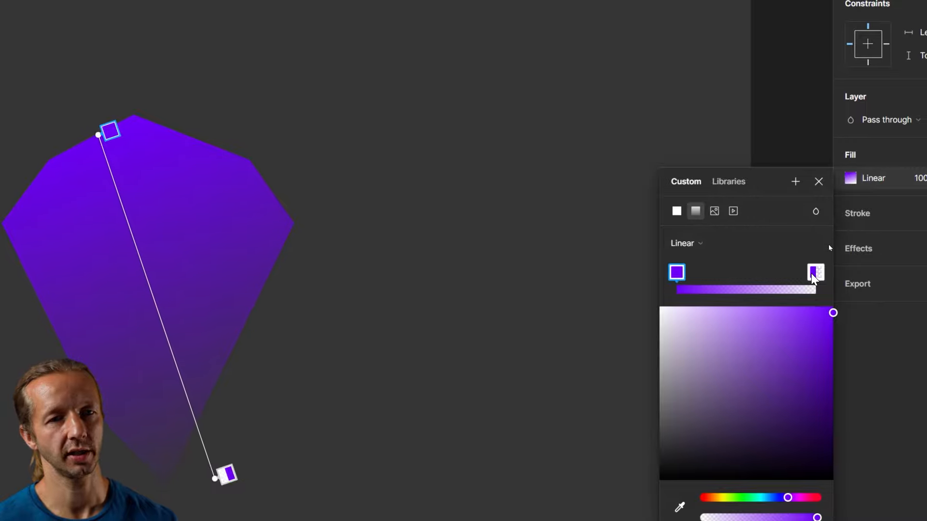
Set the gem gradient's end stop to 100% opacity and darken its purple to 4B00AA.
{"action": "left_click", "coordinate": [847, 271]}
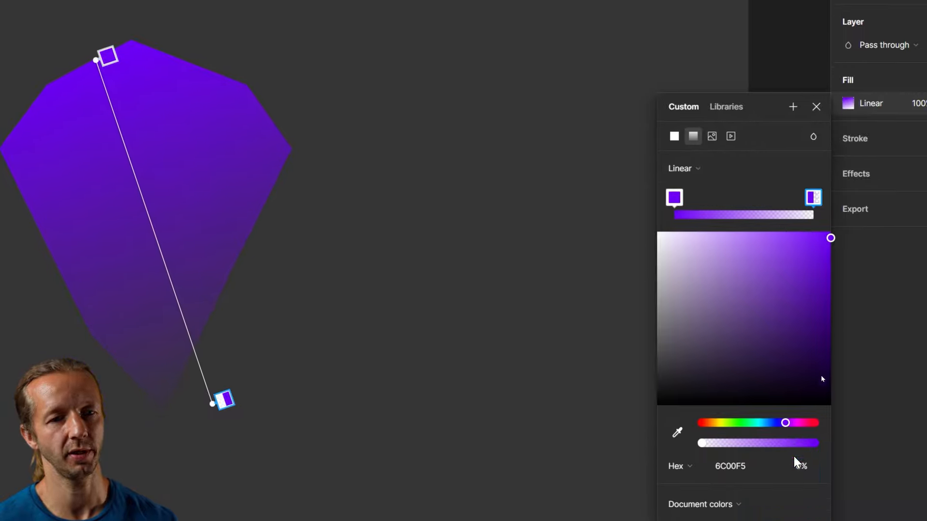
{"action": "left_click", "coordinate": [803, 460]}
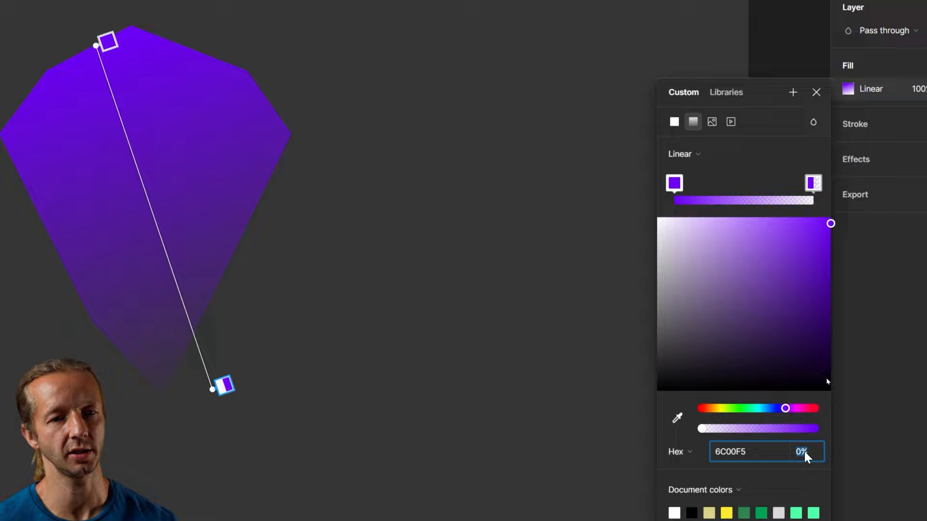
{"action": "type", "text": "100"}
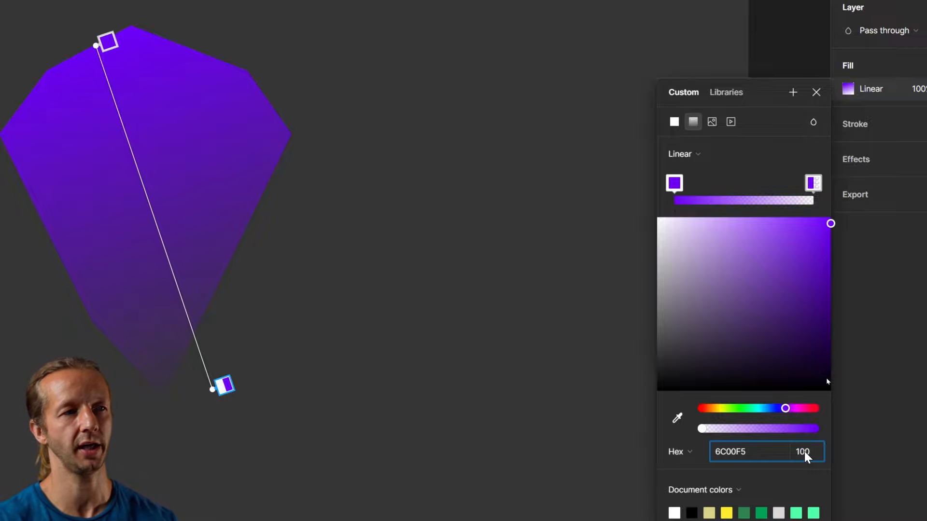
{"action": "key", "text": "Return"}
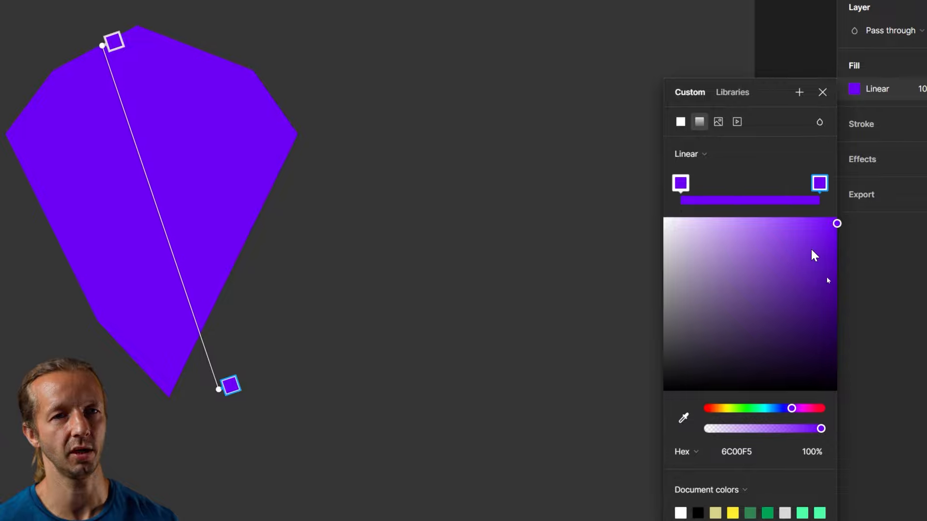
{"action": "left_click_drag", "start_coordinate": [823, 238], "coordinate": [810, 279]}
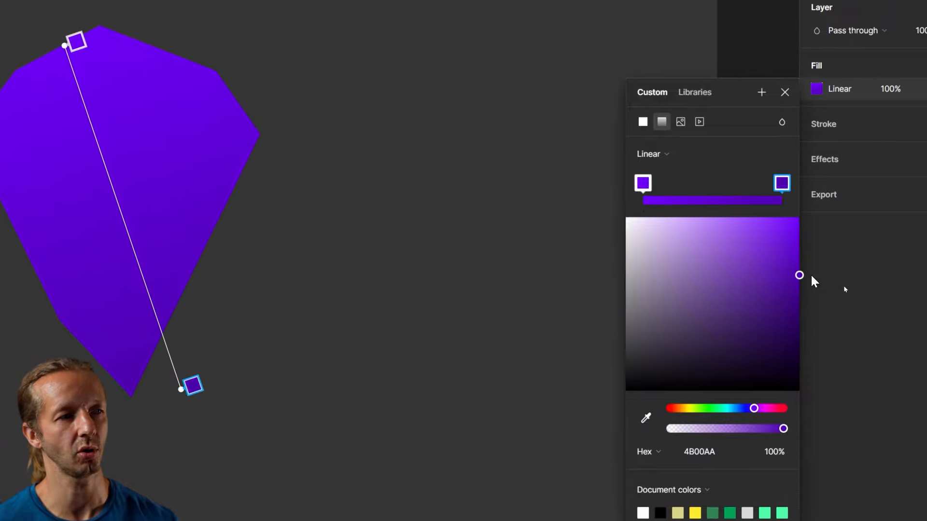
{"action": "key", "text": "Escape"}
{"action": "key", "text": "Escape"}
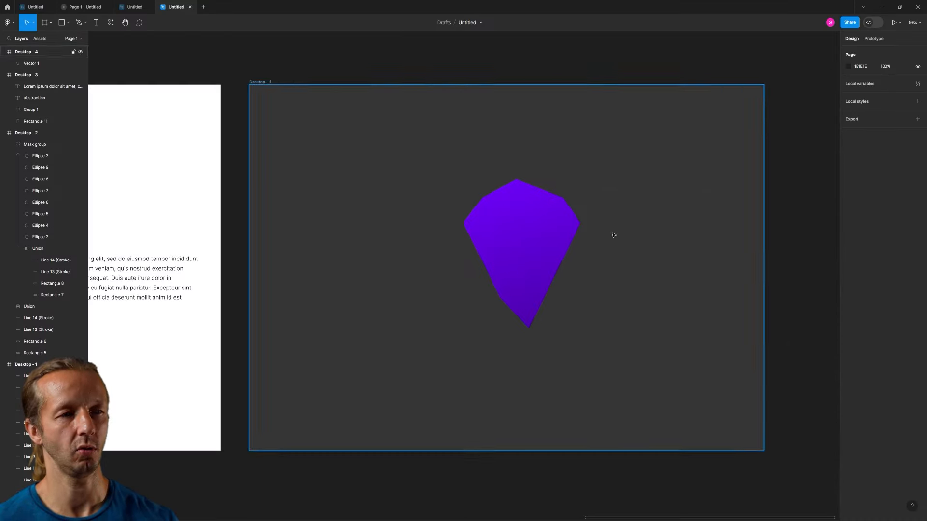
Draw a closed seven-point shape about 233 × 445 over the gem's left part with the Pen tool, replacing its stroke with a D9D9D9 fill.
{"action": "scroll", "coordinate": [586, 237], "scroll_direction": "up", "scroll_amount": 3}
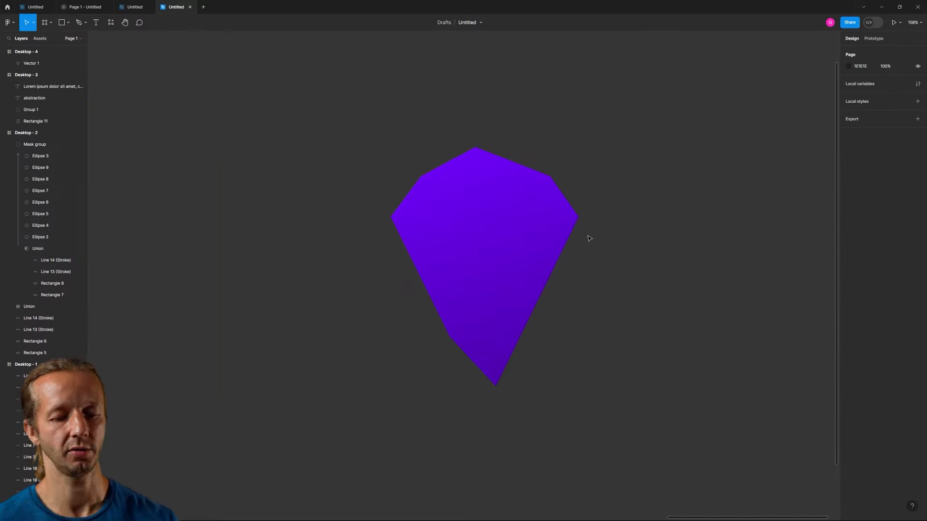
{"action": "left_click", "coordinate": [554, 174]}
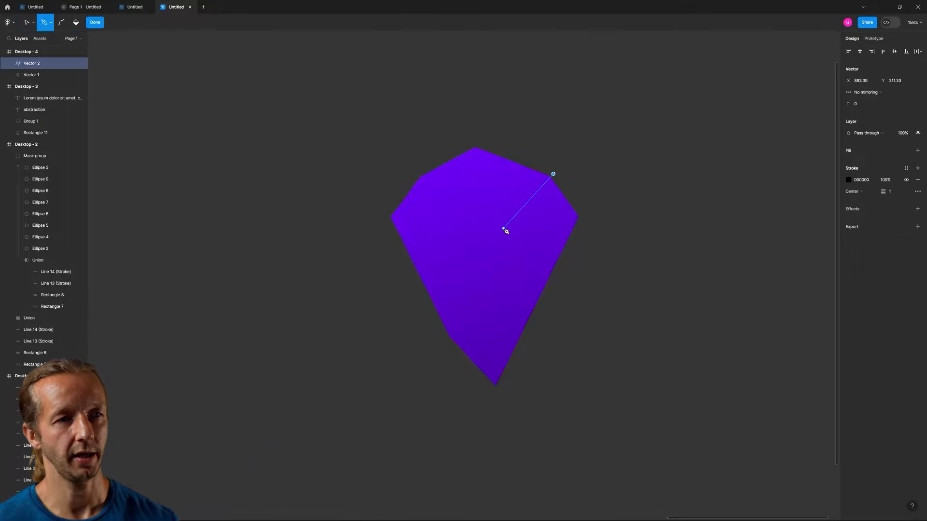
{"action": "key", "text": "Escape"}
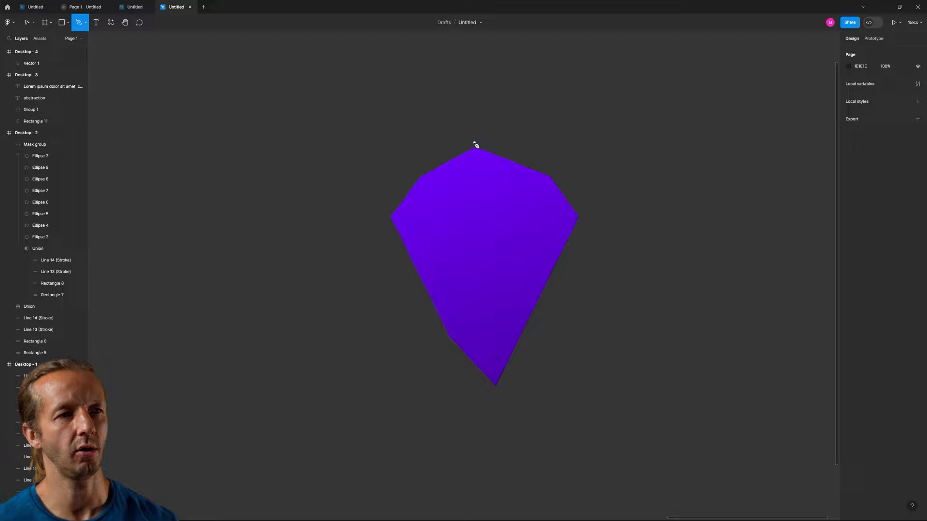
{"action": "left_click", "coordinate": [475, 145]}
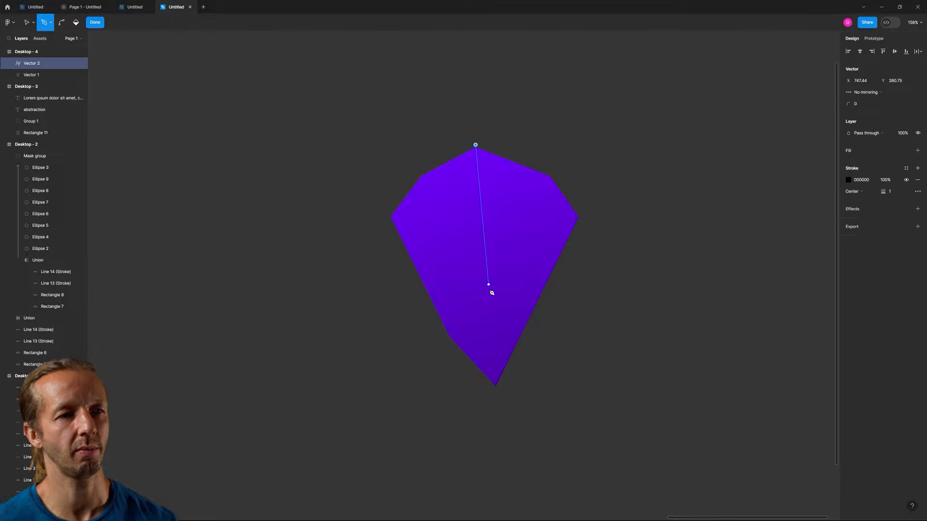
{"action": "left_click", "coordinate": [502, 235]}
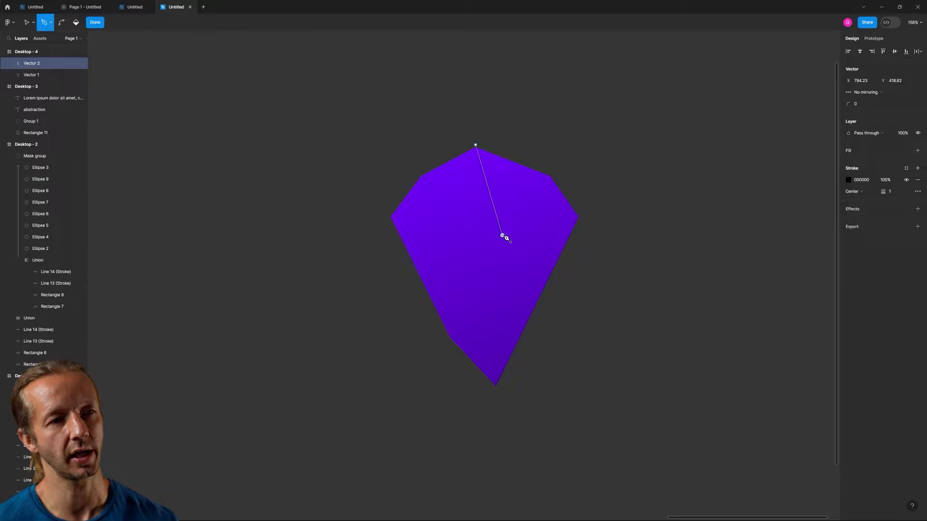
{"action": "left_click", "coordinate": [496, 394]}
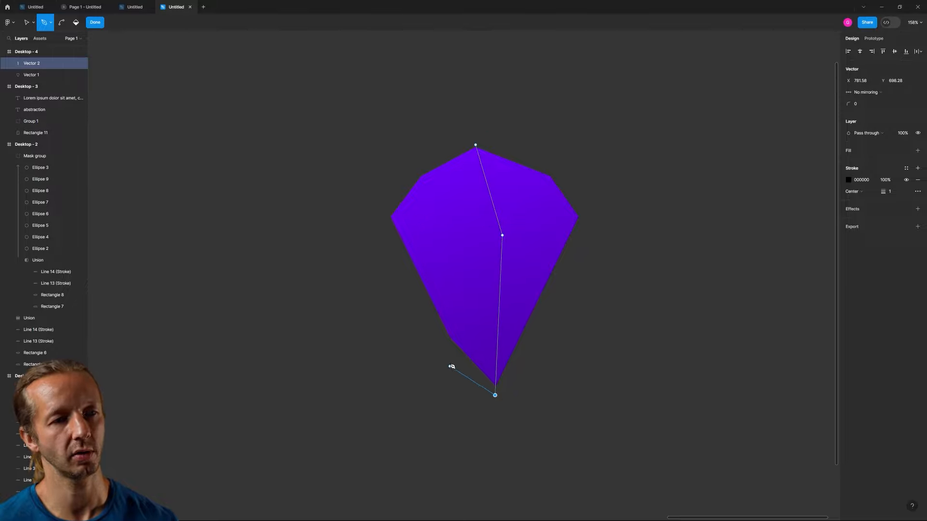
{"action": "left_click", "coordinate": [428, 352]}
{"action": "left_click", "coordinate": [369, 223]}
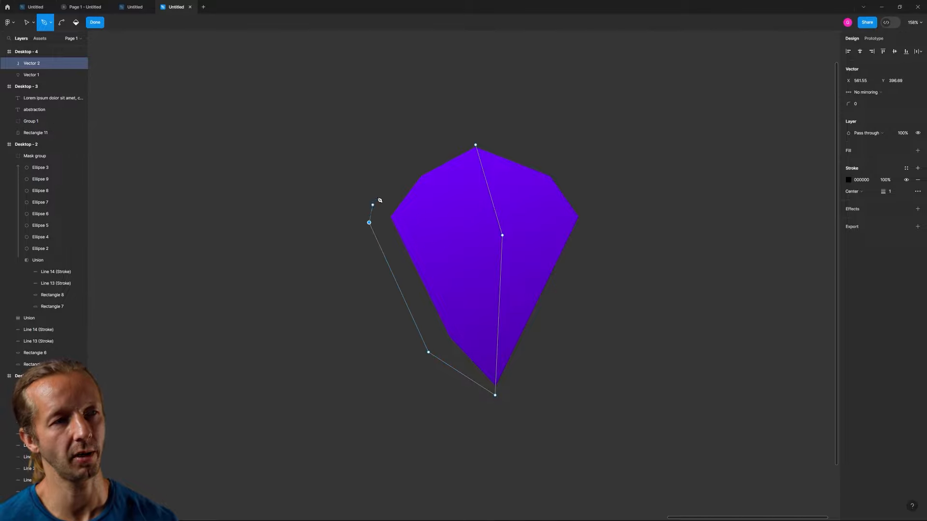
{"action": "left_click", "coordinate": [404, 170]}
{"action": "left_click", "coordinate": [458, 140]}
{"action": "left_click", "coordinate": [475, 144]}
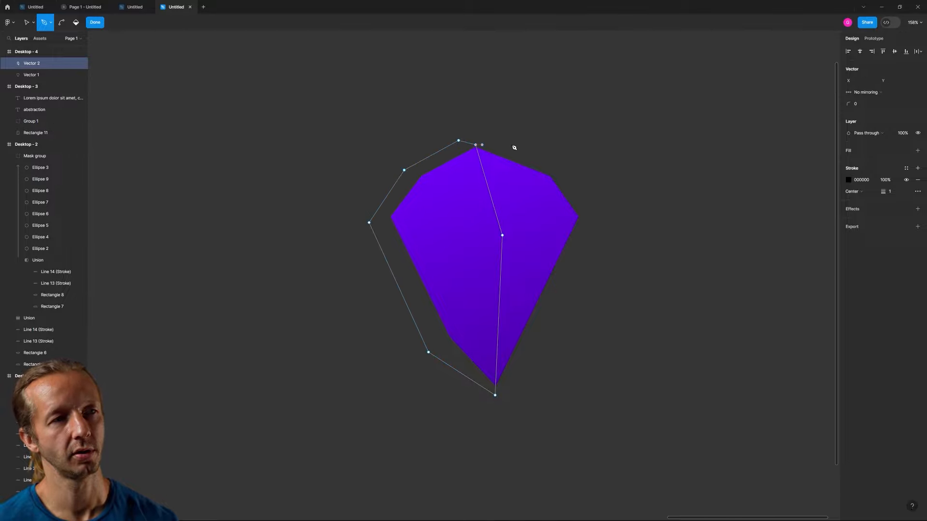
{"action": "left_click", "coordinate": [917, 179]}
{"action": "left_click", "coordinate": [918, 150]}
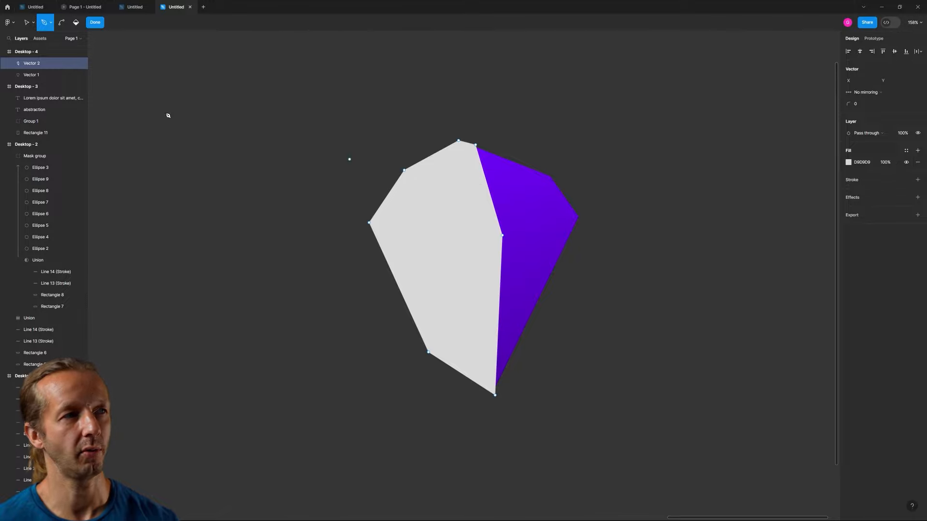
Duplicate the purple gem shape and use the copy as a mask for the light grey shape.
{"action": "left_click", "coordinate": [45, 78]}
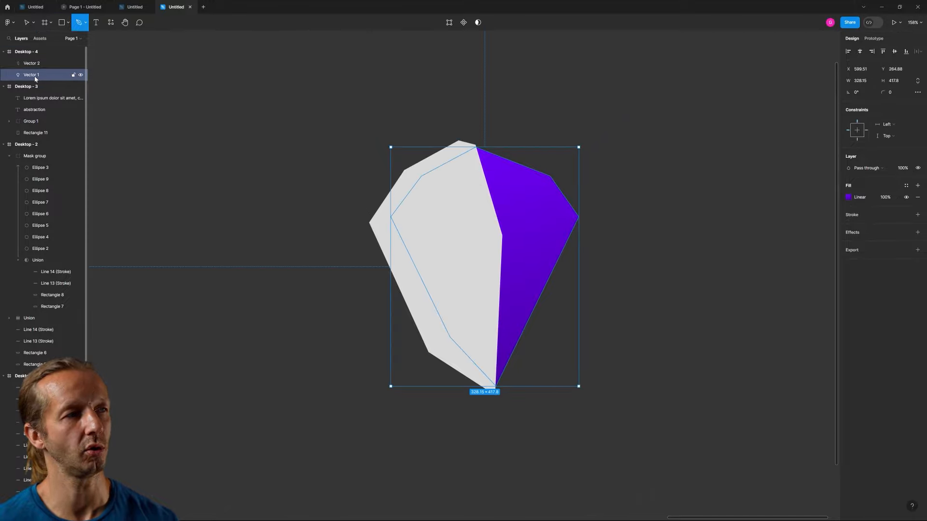
{"action": "key", "text": "ctrl+d"}
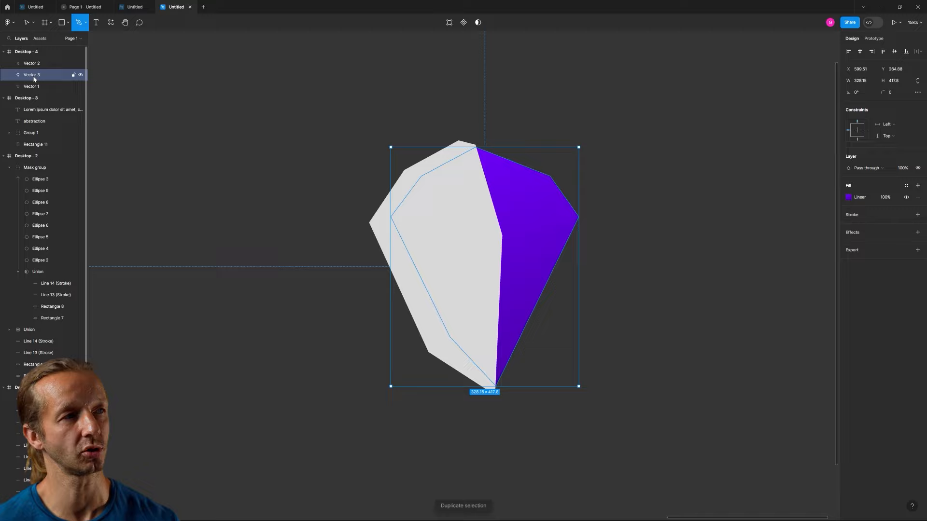
{"action": "left_click", "coordinate": [34, 63], "text": "shift"}
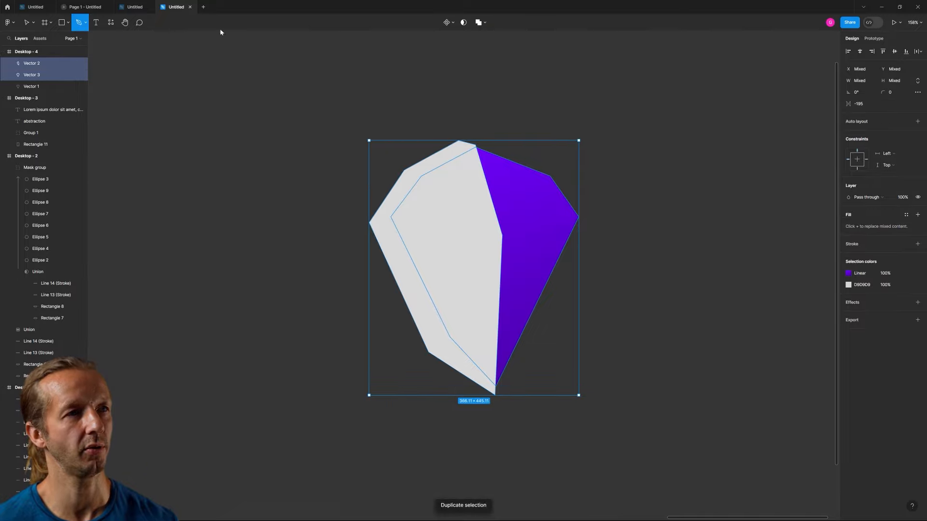
{"action": "left_click", "coordinate": [464, 22]}
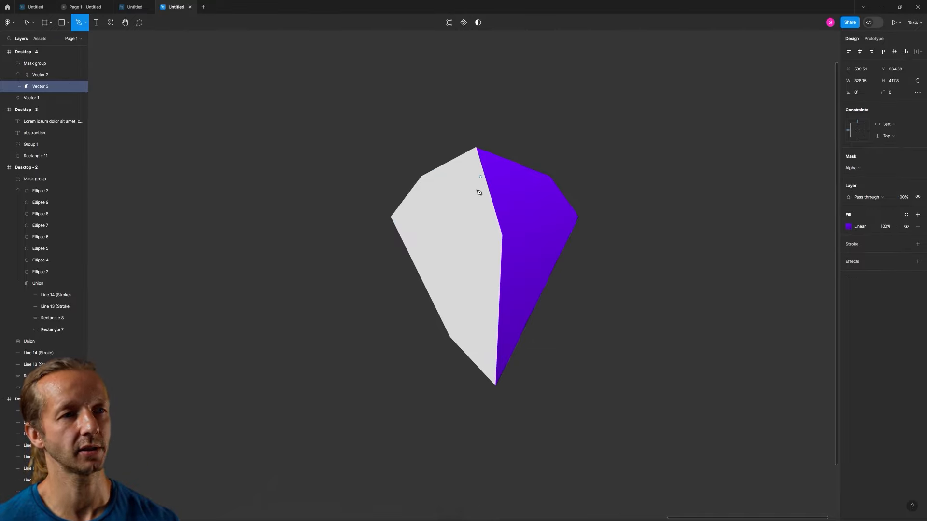
Change the masked light grey facet's solid fill to a linear gradient.
{"action": "key", "text": "v"}
{"action": "left_click", "coordinate": [474, 220]}
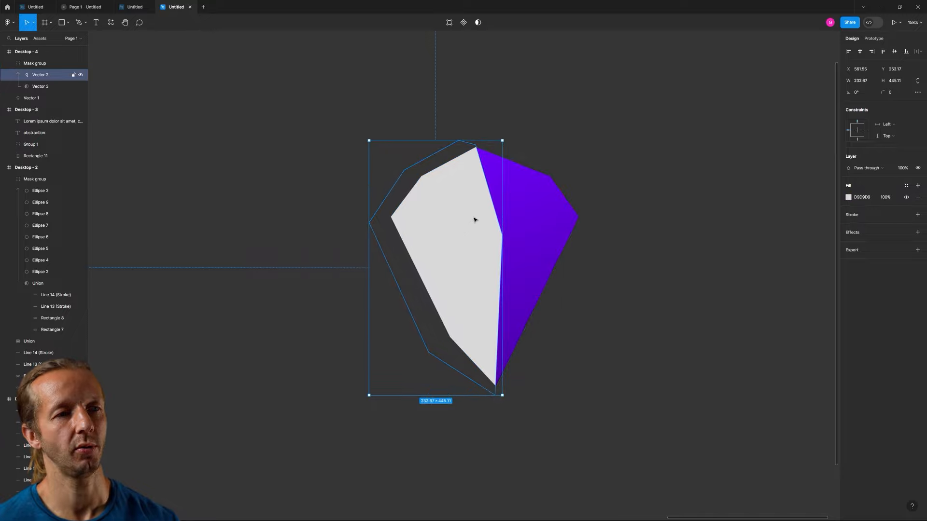
{"action": "left_click", "coordinate": [848, 197]}
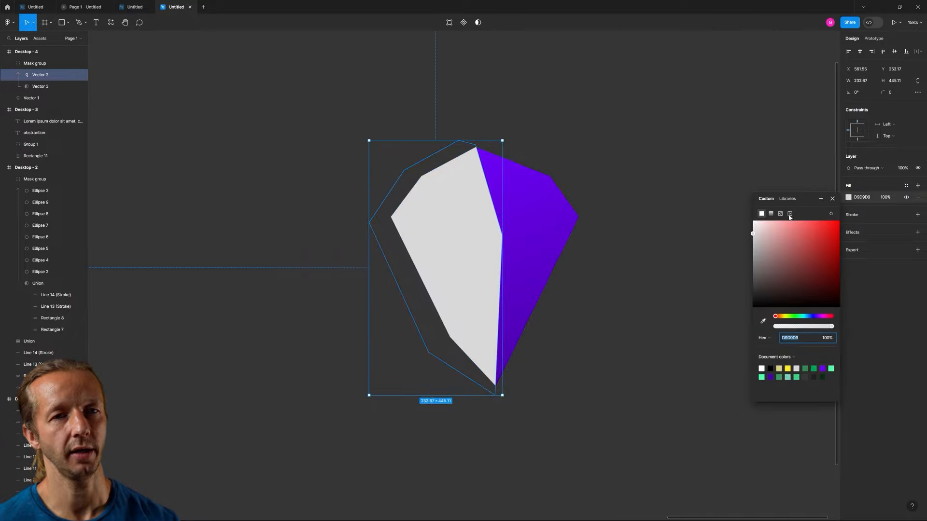
{"action": "left_click", "coordinate": [768, 216]}
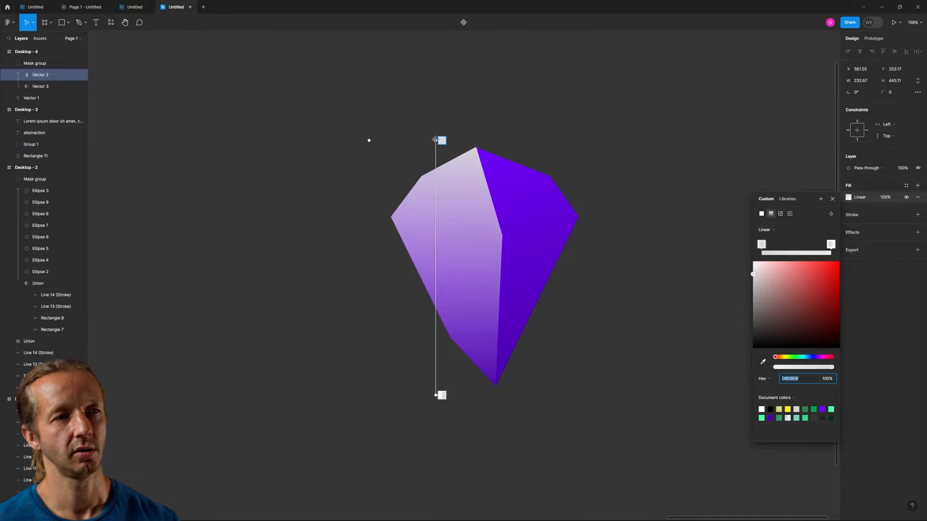
Tilt the light facet's gradient axis so it runs from the gem's right corner to just outside its lower left corner.
{"action": "left_click_drag", "start_coordinate": [441, 141], "coordinate": [519, 146]}
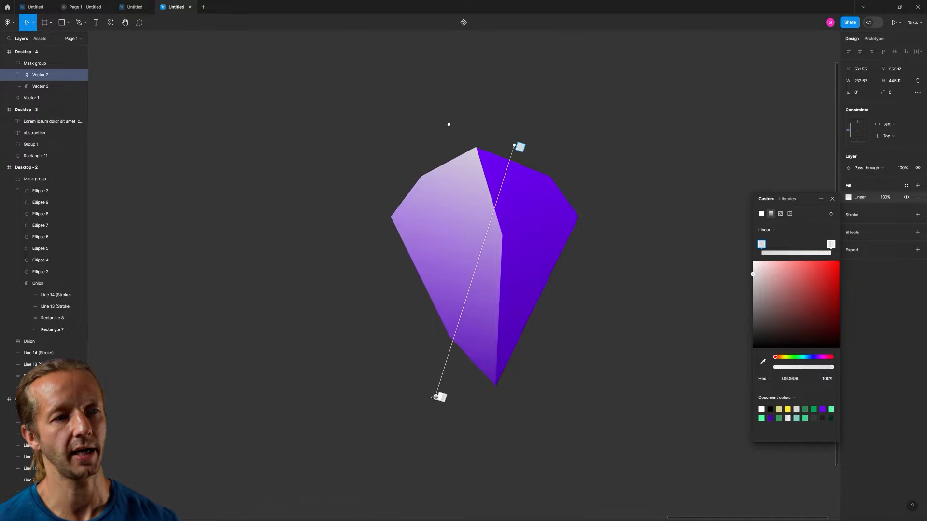
{"action": "left_click_drag", "start_coordinate": [440, 399], "coordinate": [458, 288]}
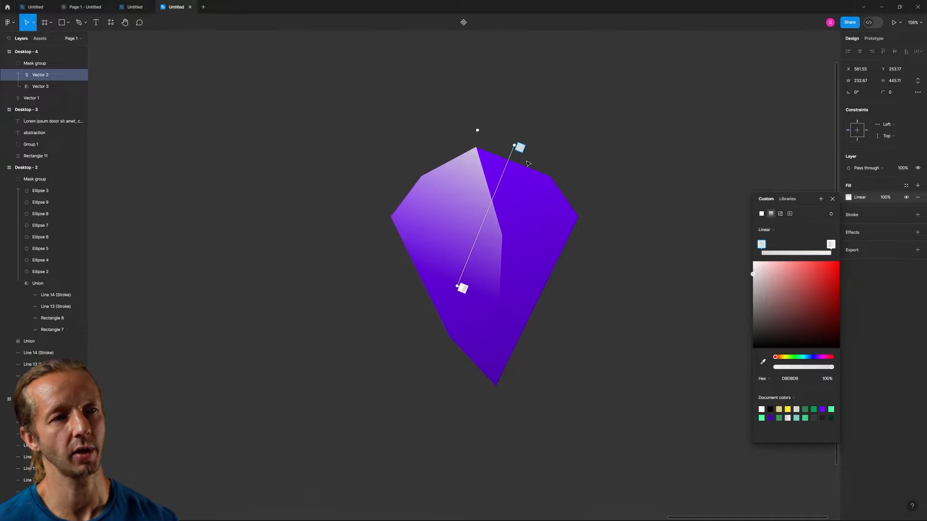
{"action": "left_click_drag", "start_coordinate": [517, 144], "coordinate": [572, 214]}
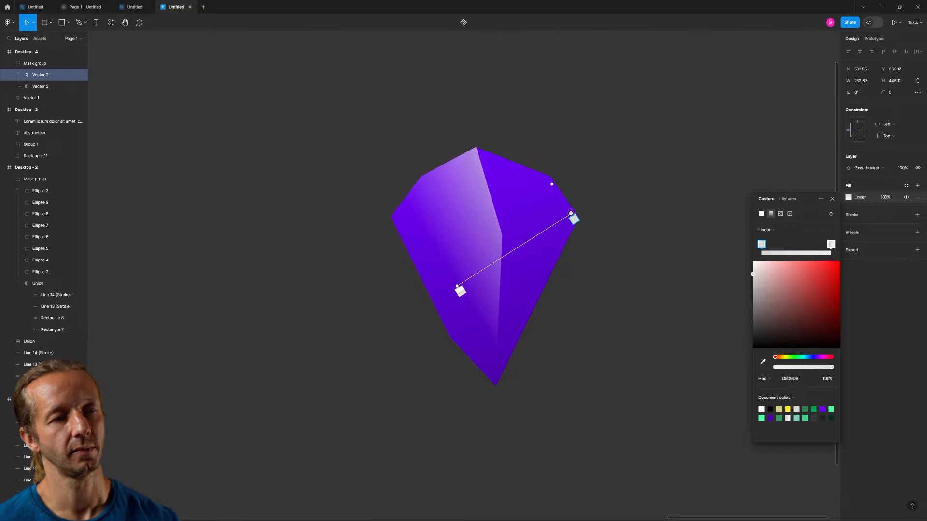
{"action": "left_click_drag", "start_coordinate": [457, 288], "coordinate": [437, 341]}
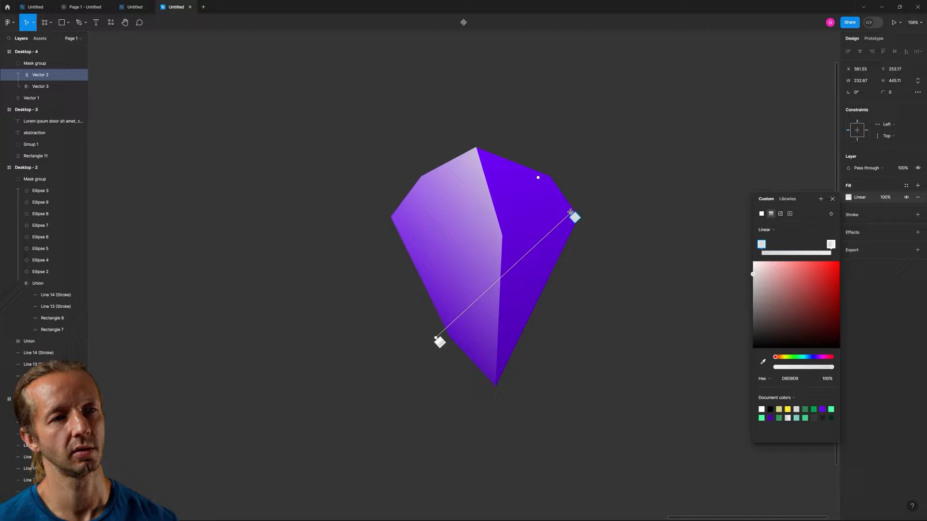
{"action": "left_click_drag", "start_coordinate": [568, 221], "coordinate": [571, 219]}
{"action": "mouse_move", "coordinate": [762, 245]}
{"action": "left_mouse_down"}
{"action": "mouse_move", "coordinate": [788, 245]}
{"action": "mouse_move", "coordinate": [757, 245]}
{"action": "left_mouse_up"}
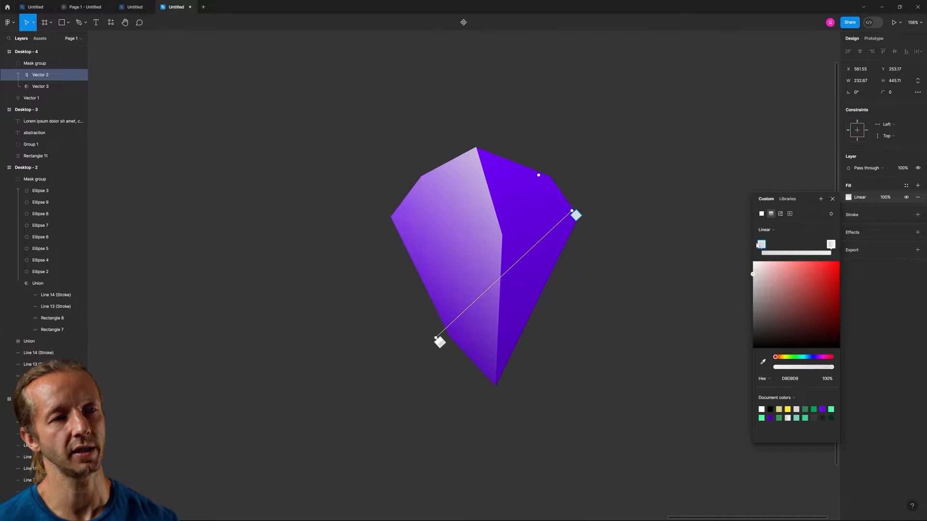
{"action": "key", "text": "Escape"}
{"action": "left_click", "coordinate": [320, 181]}
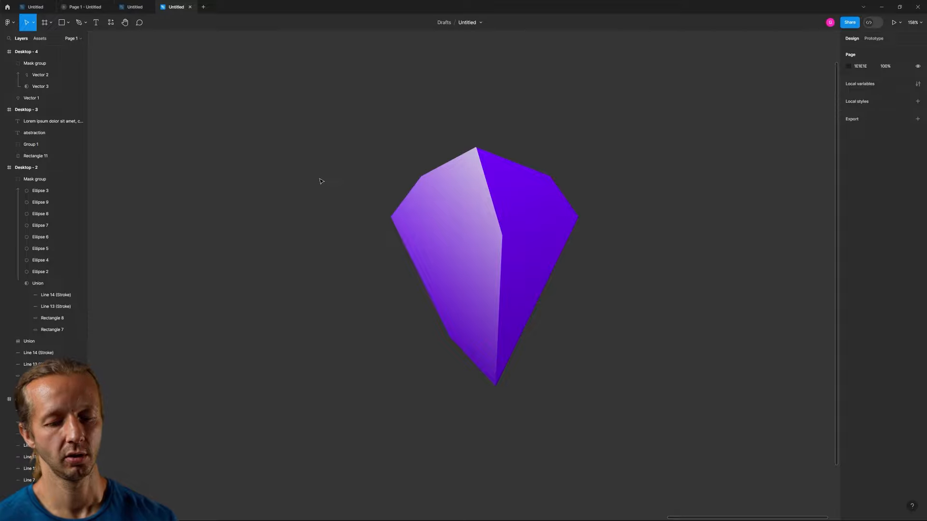
Draw a closed triangle with the Pen tool from the gem's upper left corner to the inner ridge corner and just beyond the leftmost corner.
{"action": "key", "text": "p"}
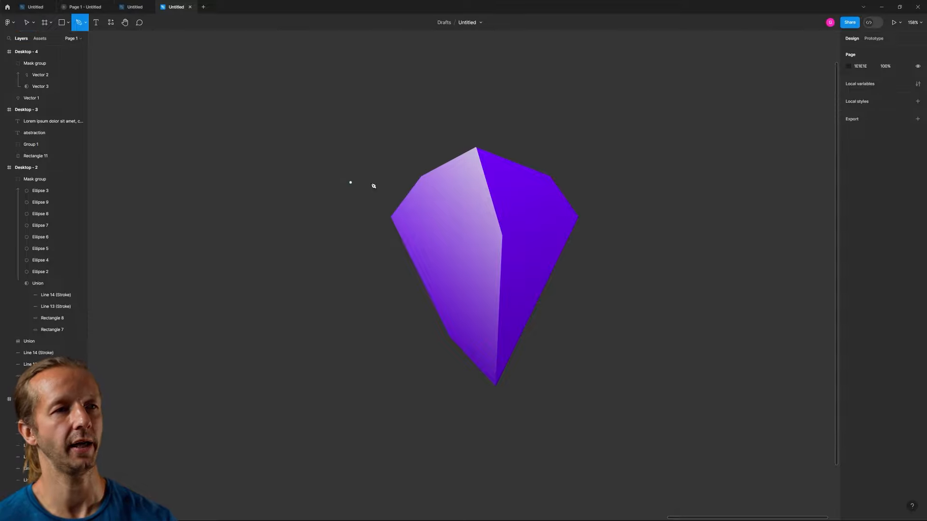
{"action": "left_click", "coordinate": [419, 174]}
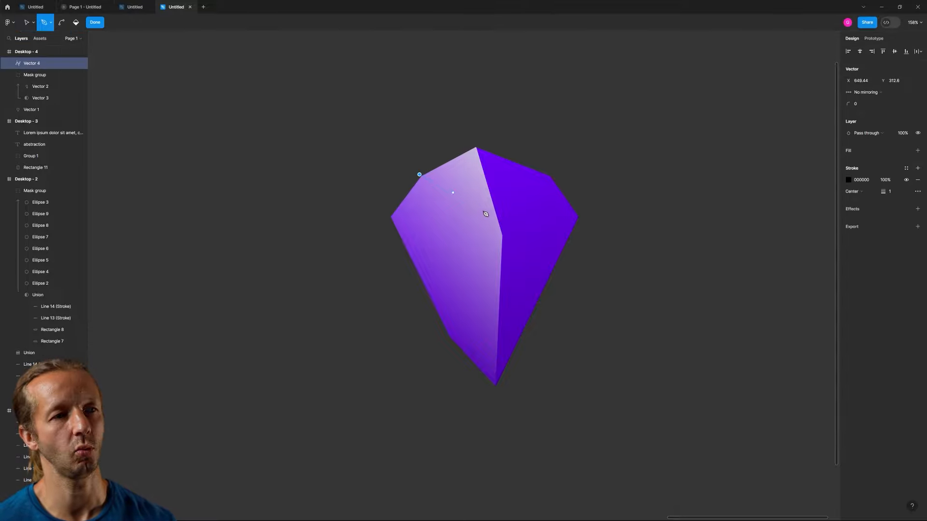
{"action": "left_click", "coordinate": [503, 237]}
{"action": "left_click", "coordinate": [379, 214]}
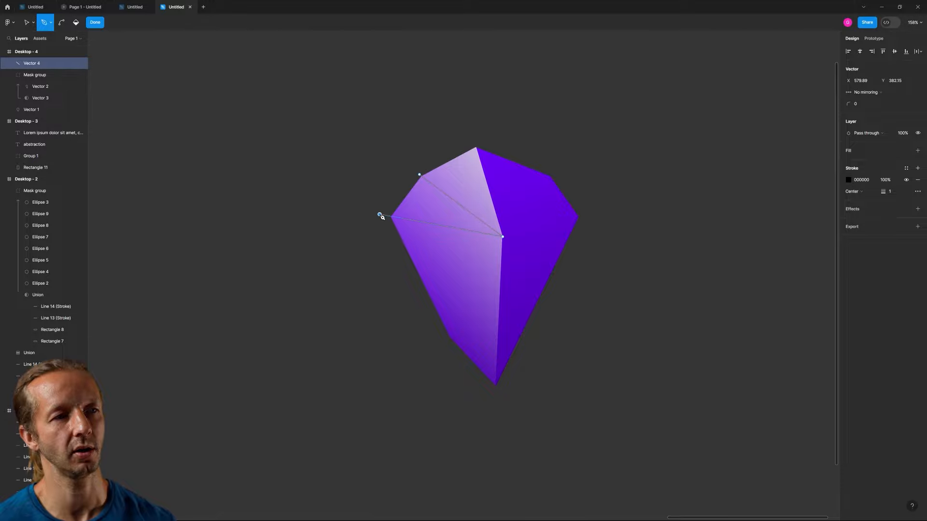
{"action": "key", "text": "ctrl+z"}
{"action": "left_click", "coordinate": [381, 215]}
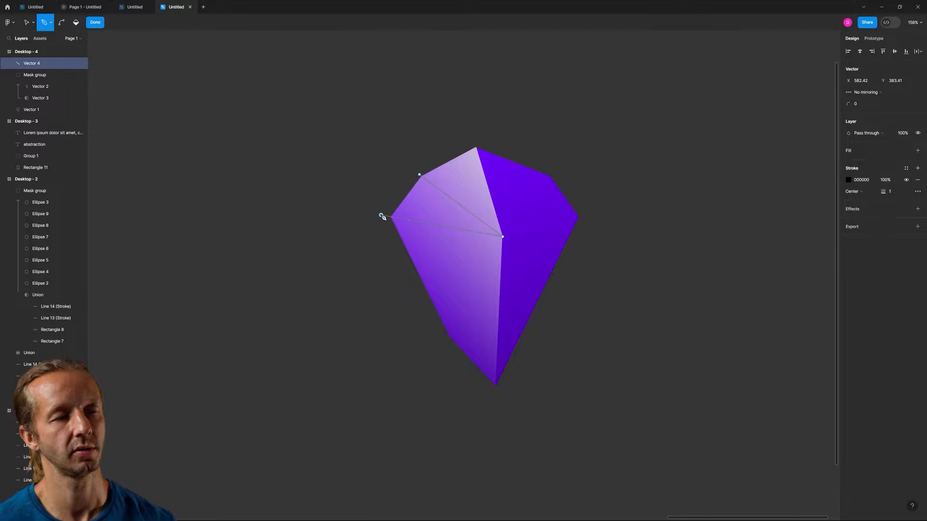
{"action": "left_click", "coordinate": [419, 174]}
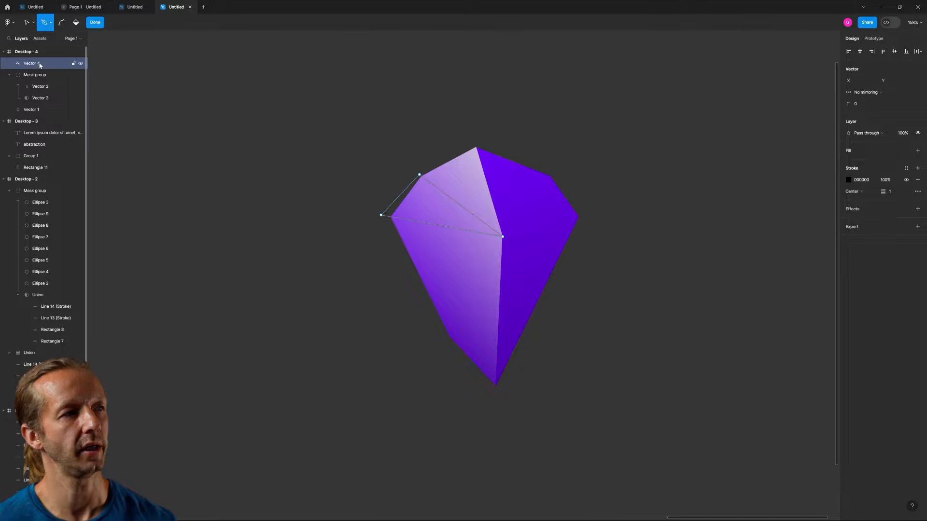
Move the triangle into the gem's mask group above the light facet and replace its stroke with a D9D9D9 fill.
{"action": "left_click_drag", "start_coordinate": [38, 64], "coordinate": [42, 87]}
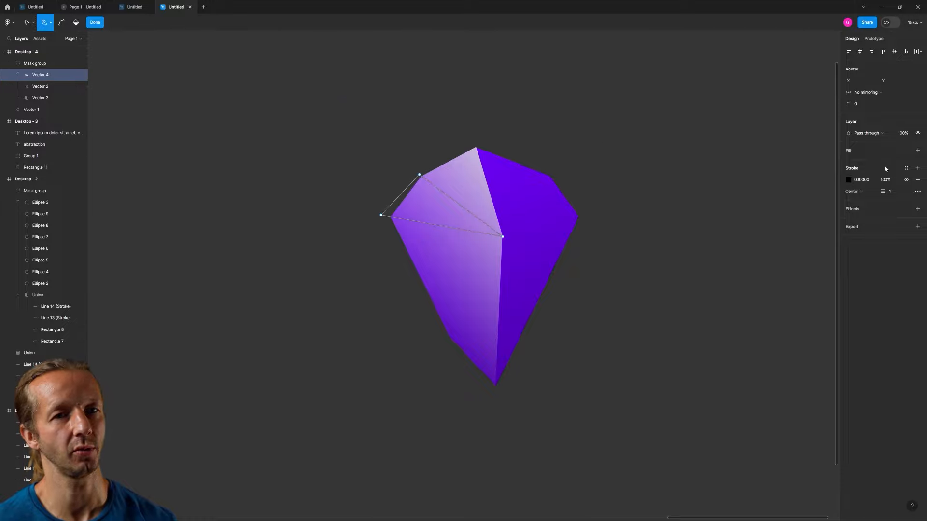
{"action": "left_click", "coordinate": [918, 179]}
{"action": "left_click", "coordinate": [916, 151]}
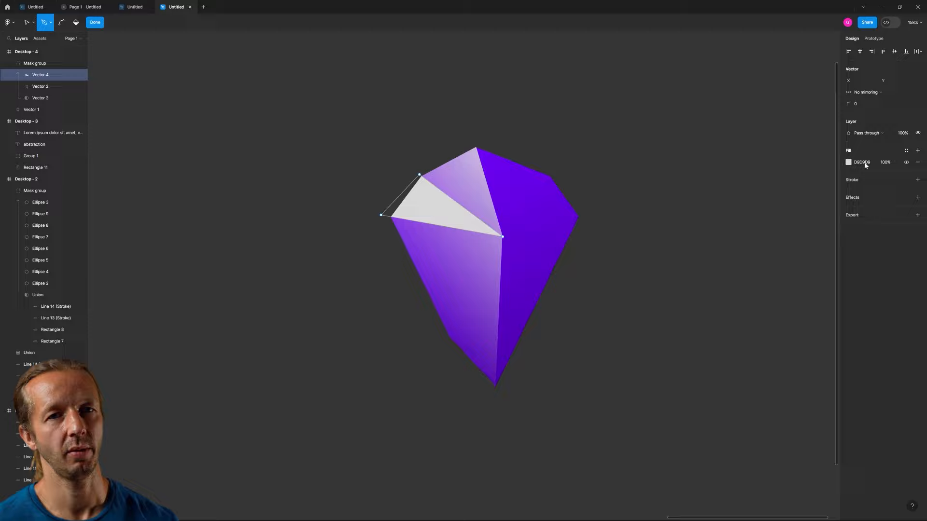
Lower the opacity of the upper left triangle's D9D9D9 fill to 23% and leave vector editing.
{"action": "left_click", "coordinate": [848, 162]}
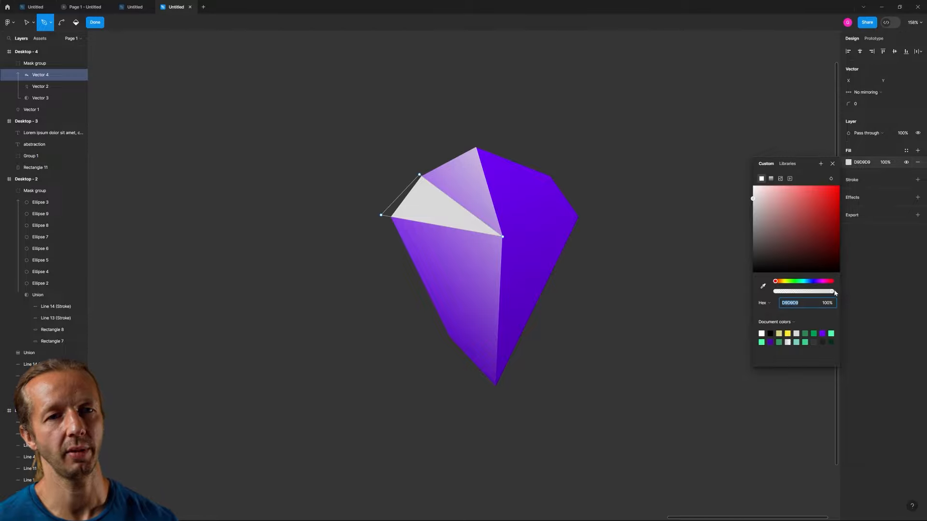
{"action": "left_click_drag", "start_coordinate": [835, 292], "coordinate": [791, 295]}
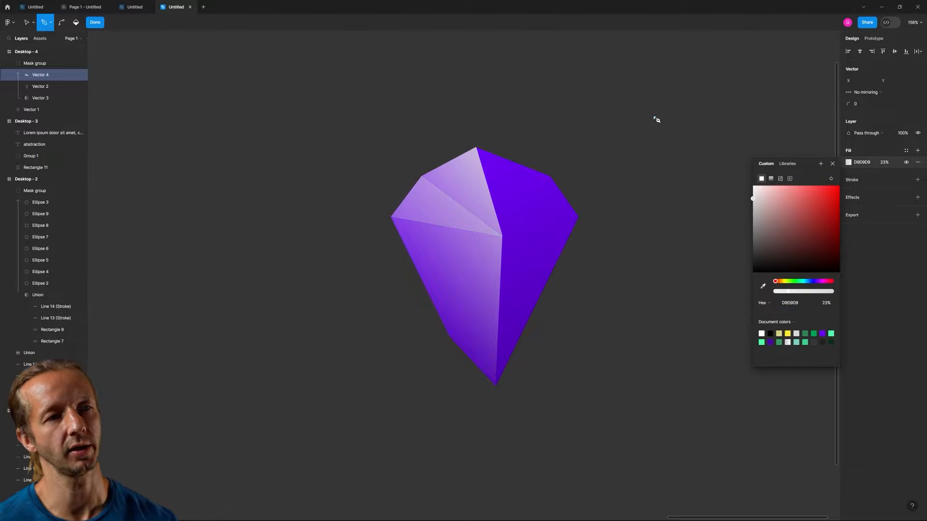
{"action": "key", "text": "Escape"}
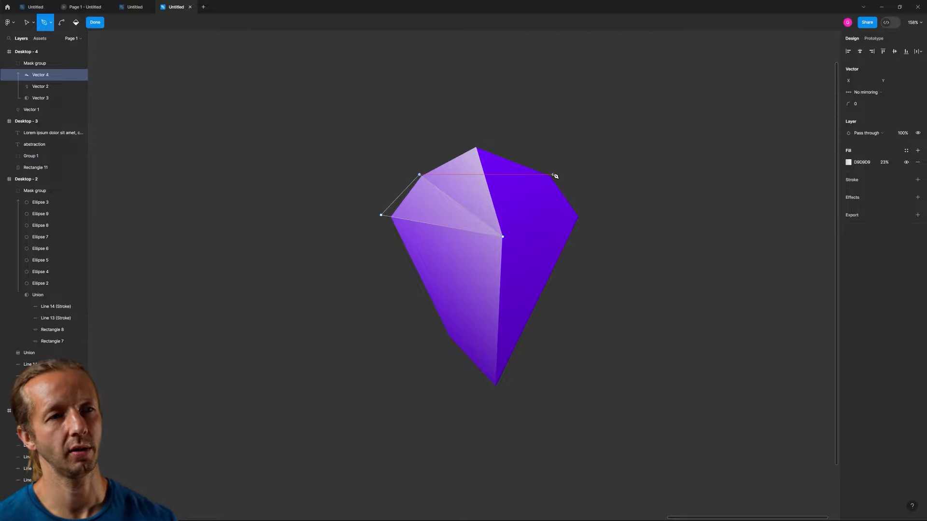
{"action": "key", "text": "Escape"}
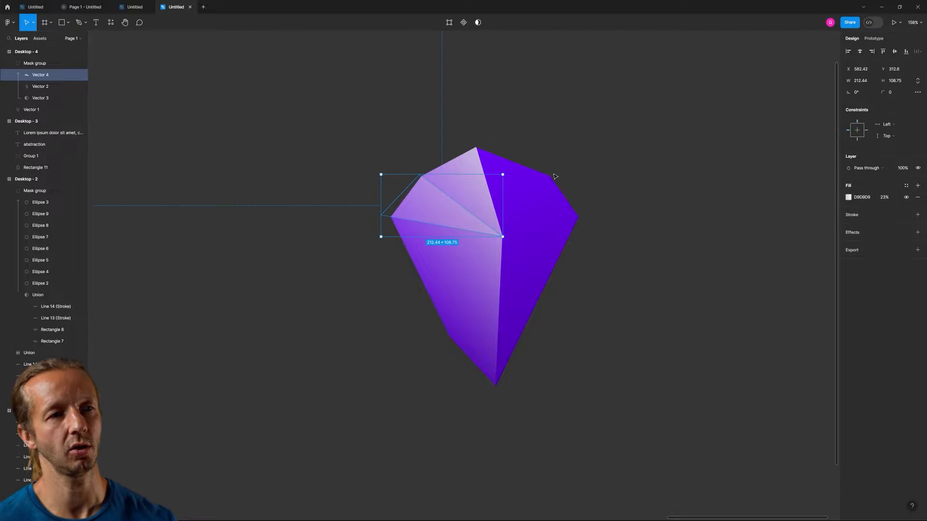
Draw a closed triangle, about 138 × 170, with the Pen tool from the gem's upper right corner to the inner ridge corner and just above the apex.
{"action": "key", "text": "p"}
{"action": "left_click", "coordinate": [552, 172]}
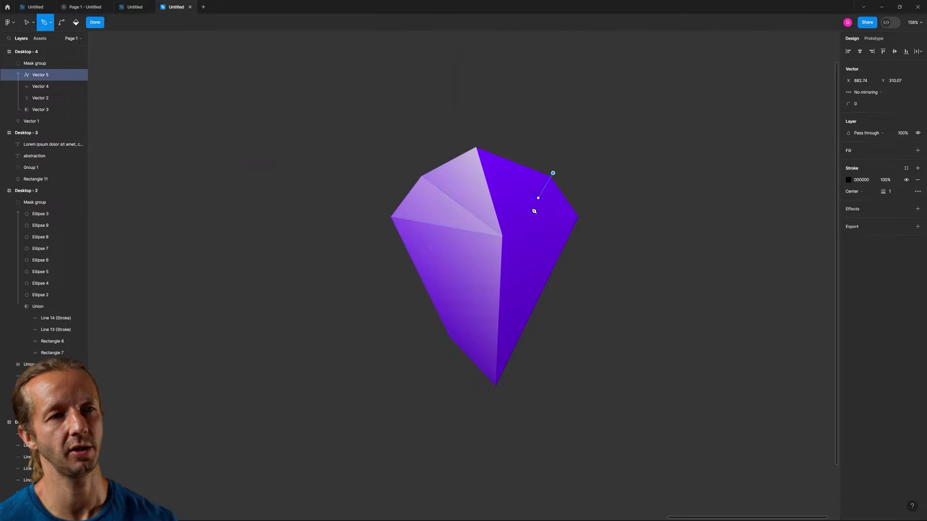
{"action": "left_click", "coordinate": [502, 236]}
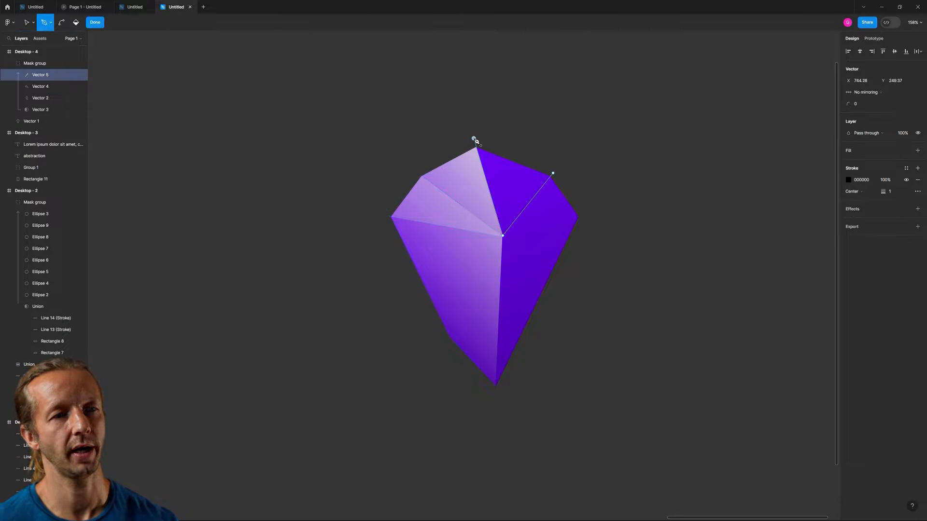
{"action": "left_click", "coordinate": [473, 139]}
{"action": "left_click", "coordinate": [552, 173]}
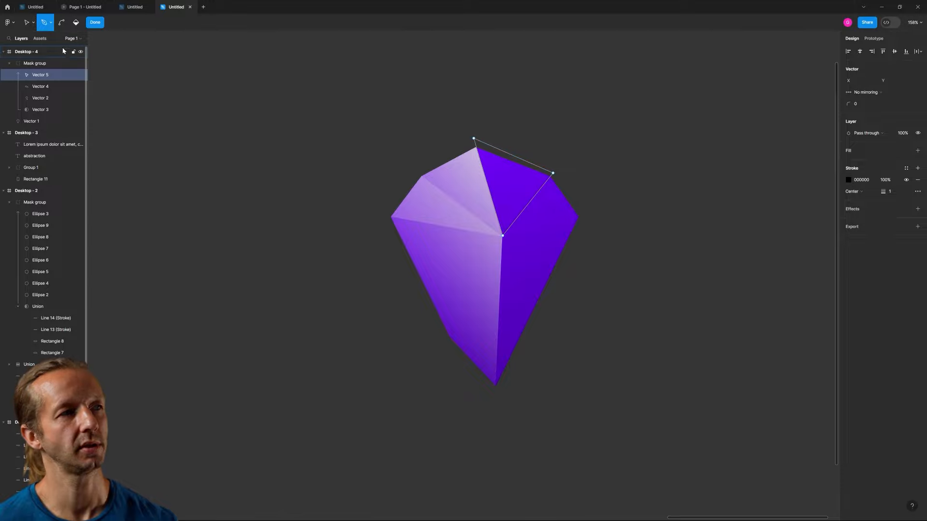
Replace the new triangle's stroke with a linear gradient fill in D9D9D9.
{"action": "left_click", "coordinate": [917, 180]}
{"action": "left_click", "coordinate": [918, 150]}
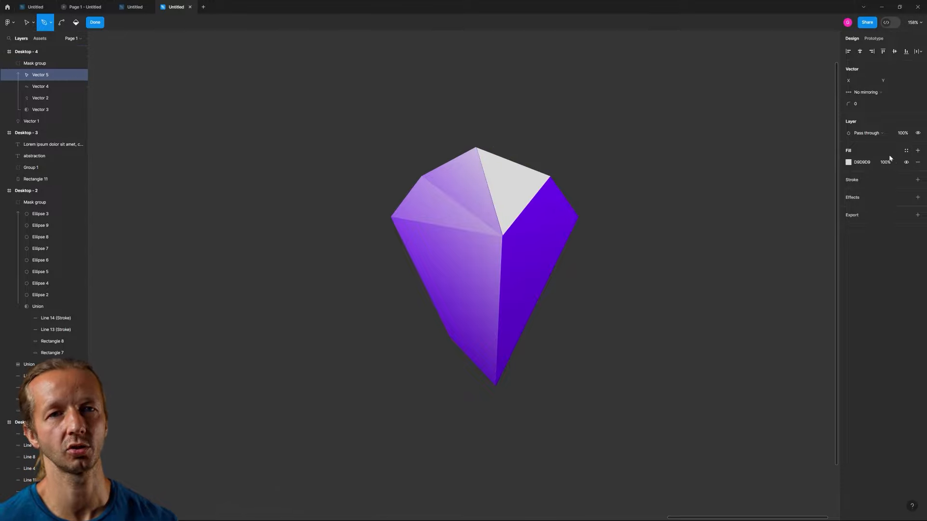
{"action": "left_click", "coordinate": [848, 163]}
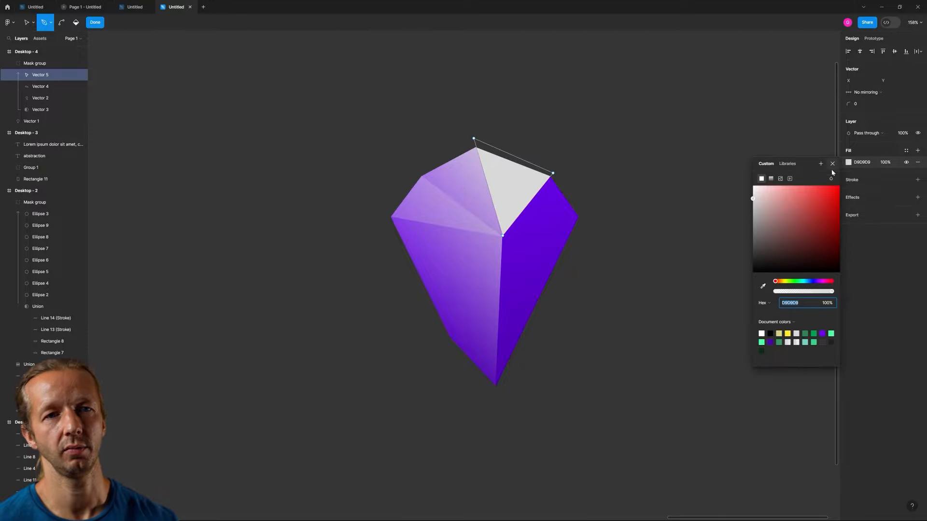
{"action": "left_click", "coordinate": [770, 179]}
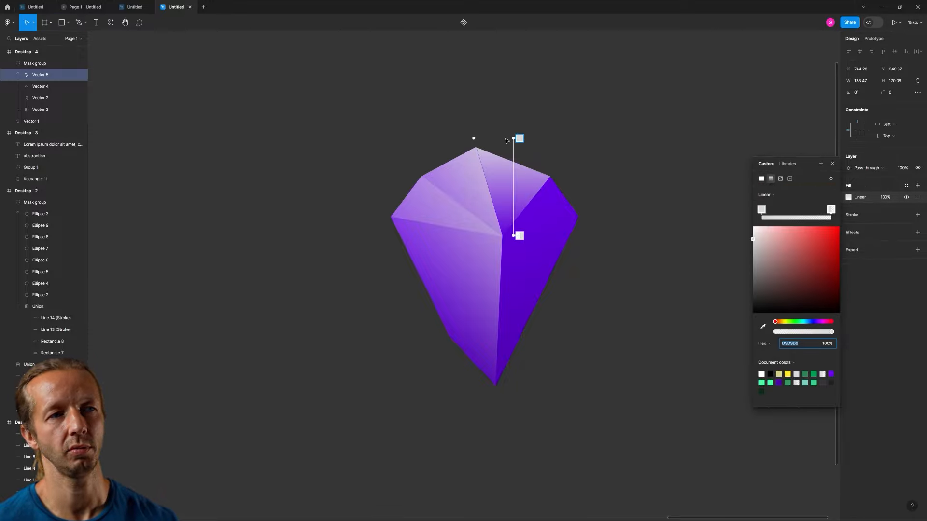
Stretch and tilt the triangle's gradient by moving its upper end well outside the gem to the upper right.
{"action": "left_click_drag", "start_coordinate": [519, 139], "coordinate": [598, 70]}
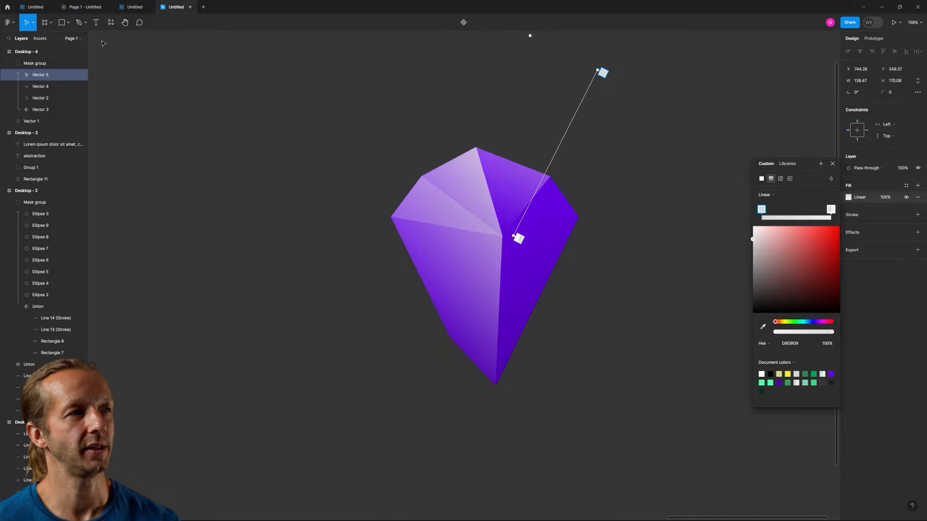
{"action": "key", "text": "Return"}
{"action": "key", "text": "Escape"}
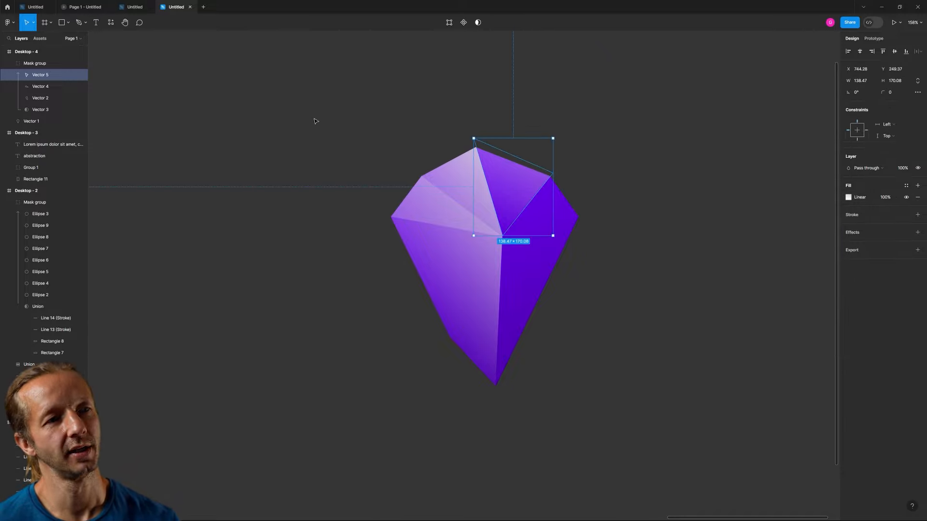
{"action": "key", "text": "Escape"}
Draw a very thin closed diagonal sliver, about 73 × 124, with the Pen tool across the gem's upper left facets.
{"action": "scroll", "coordinate": [408, 155], "scroll_direction": "down", "scroll_amount": 5}
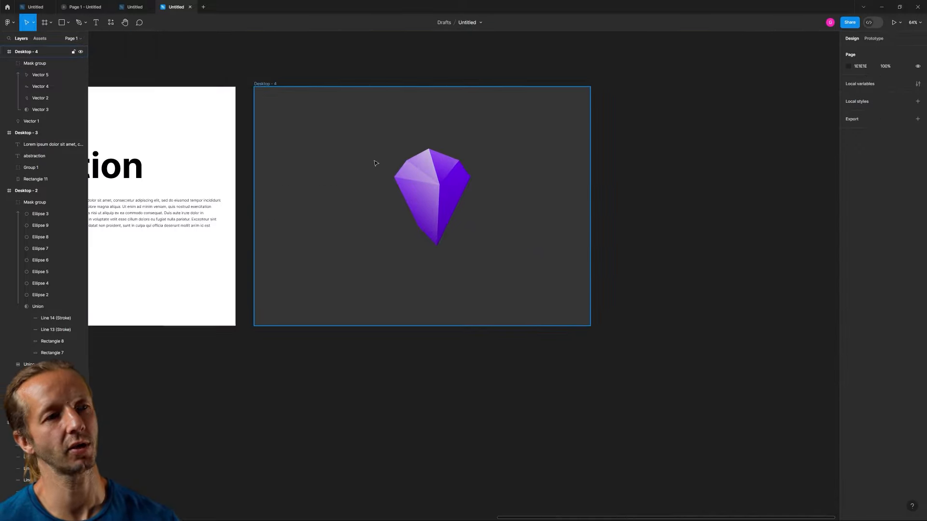
{"action": "scroll", "coordinate": [393, 204], "scroll_direction": "up", "scroll_amount": 4}
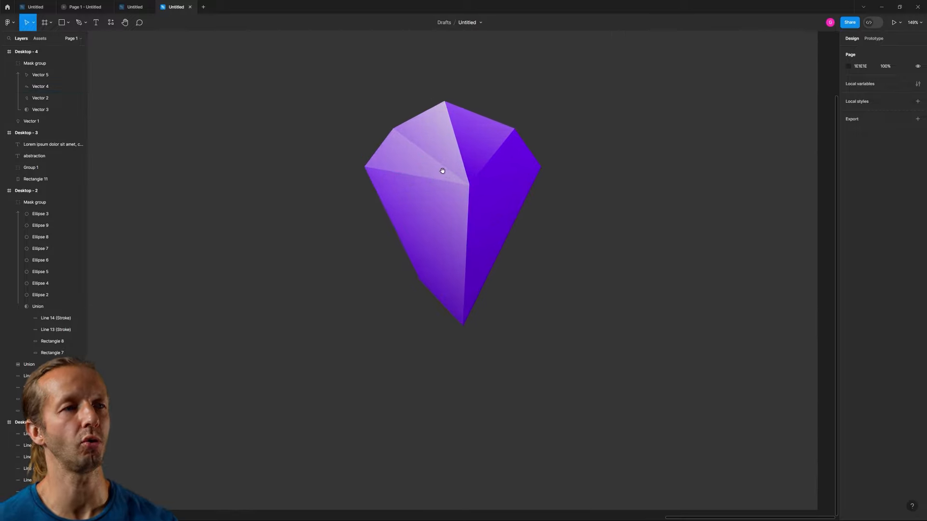
{"action": "scroll", "coordinate": [440, 220], "scroll_direction": "up", "scroll_amount": 2}
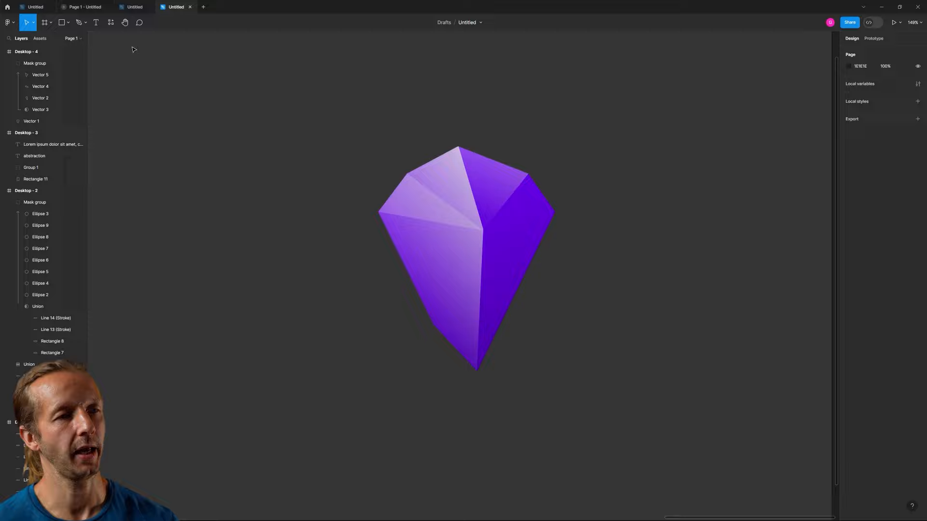
{"action": "scroll", "coordinate": [420, 155], "scroll_direction": "up", "scroll_amount": 5}
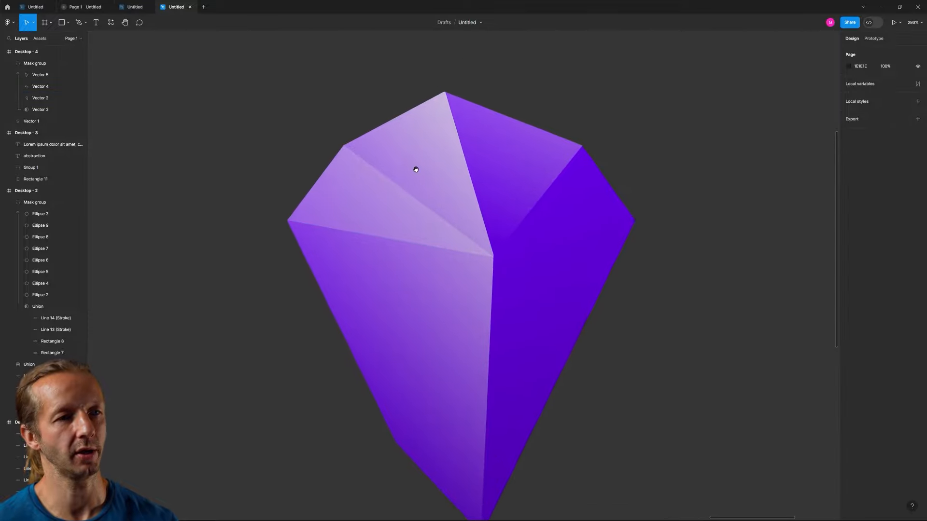
{"action": "key", "text": "p"}
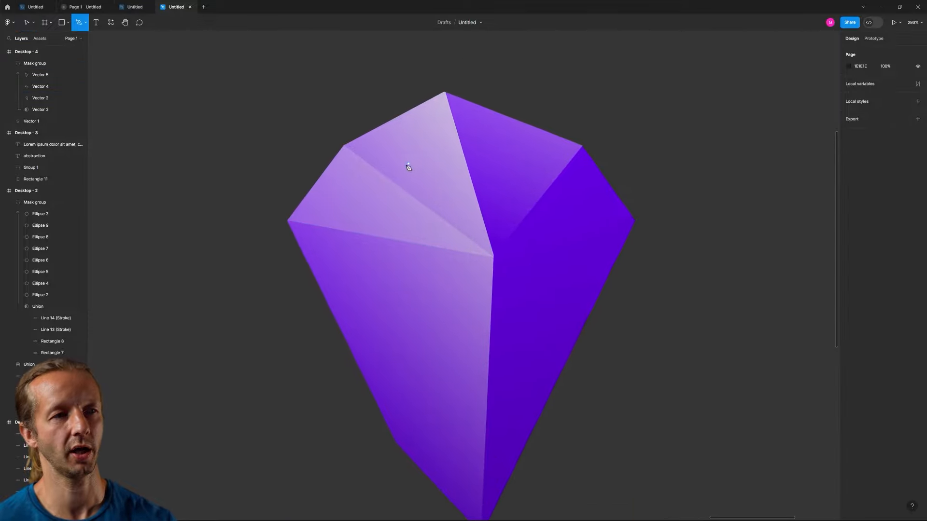
{"action": "left_click", "coordinate": [401, 188]}
{"action": "left_click", "coordinate": [443, 121]}
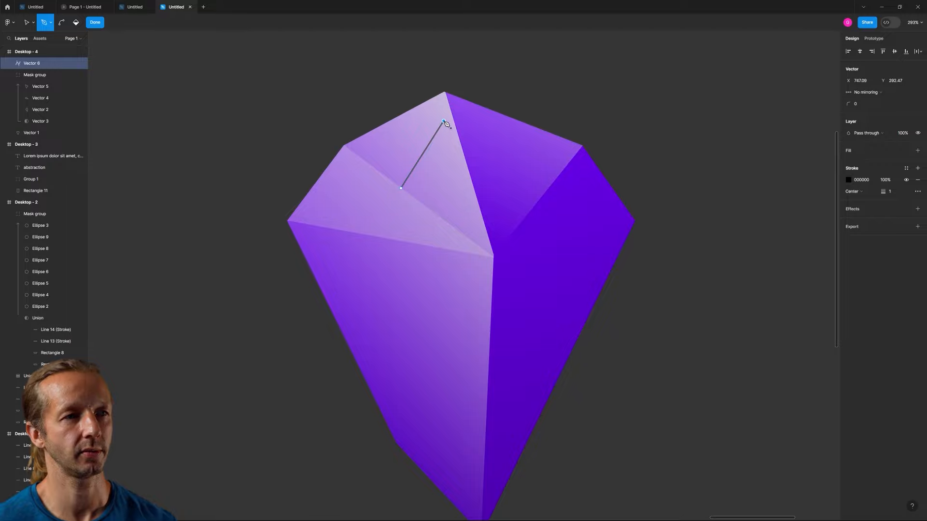
{"action": "left_click", "coordinate": [403, 190]}
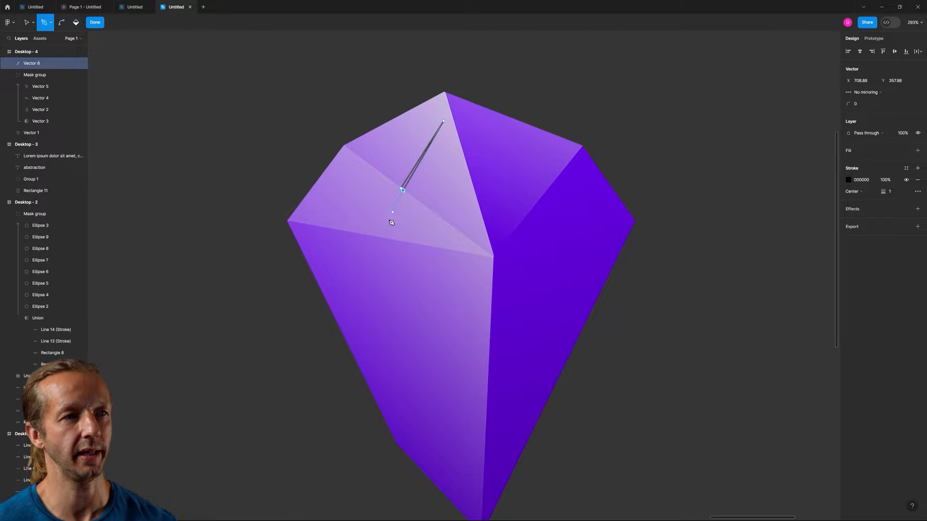
{"action": "left_click", "coordinate": [366, 252]}
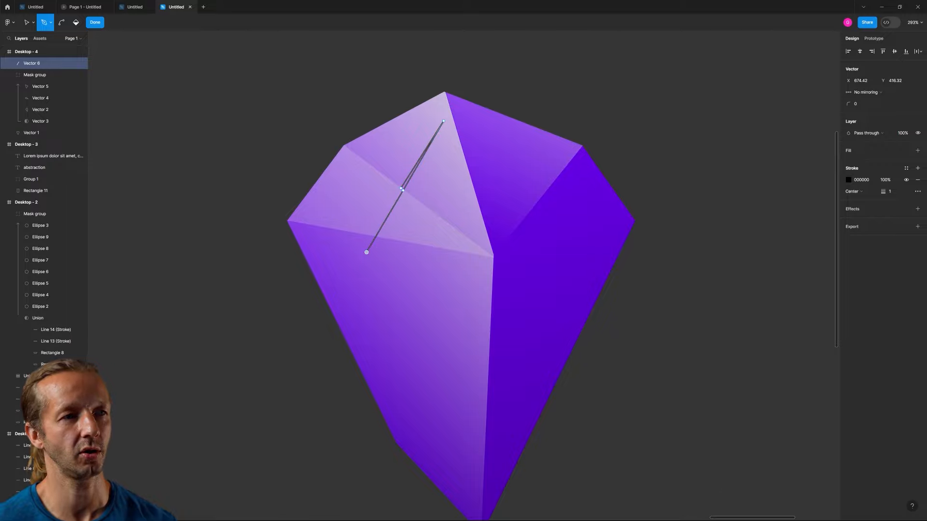
{"action": "left_click", "coordinate": [401, 188]}
Replace the sliver's black stroke with a solid FFFFFF fill and leave vector editing.
{"action": "scroll", "coordinate": [389, 204], "scroll_direction": "up", "scroll_amount": 4}
{"action": "scroll", "coordinate": [390, 205], "scroll_direction": "up", "scroll_amount": 1}
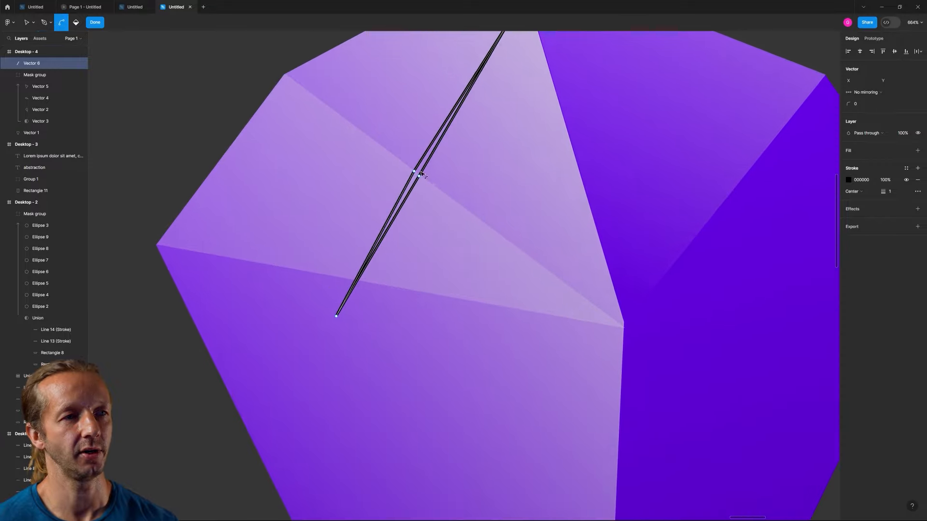
{"action": "left_click_drag", "start_coordinate": [466, 164], "coordinate": [435, 235]}
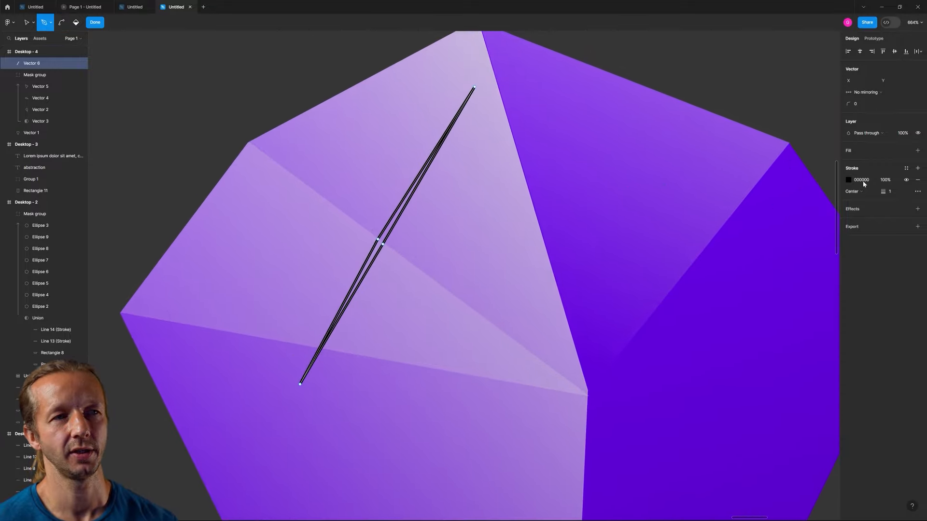
{"action": "left_click", "coordinate": [918, 180]}
{"action": "left_click", "coordinate": [918, 150]}
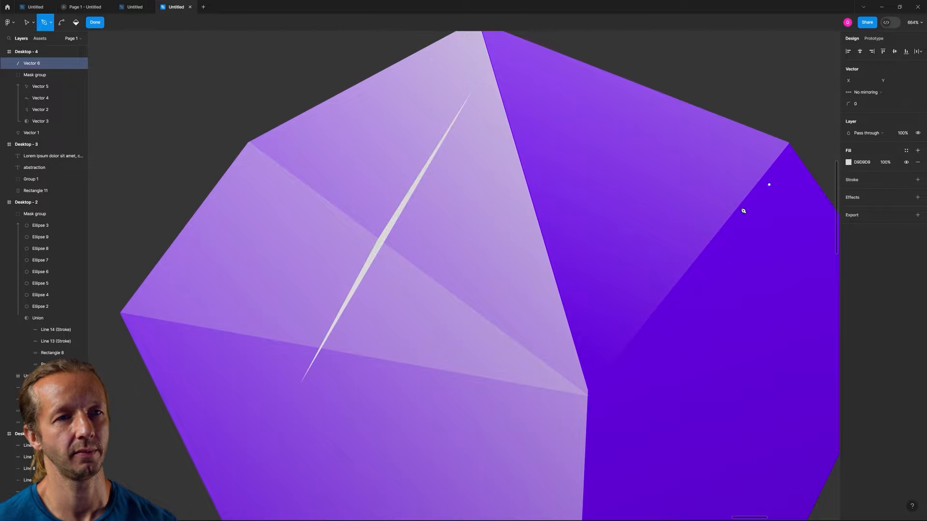
{"action": "left_click", "coordinate": [848, 162]}
{"action": "left_click", "coordinate": [761, 333]}
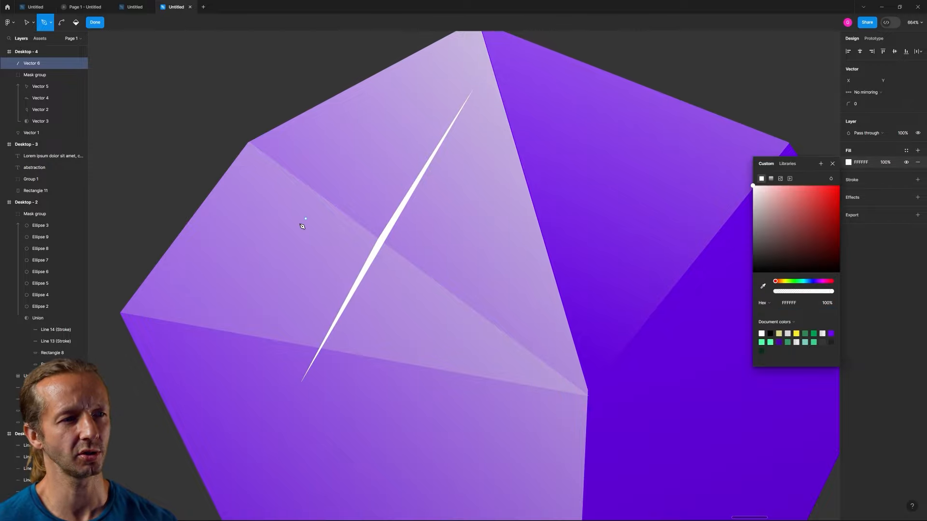
{"action": "left_click", "coordinate": [27, 23]}
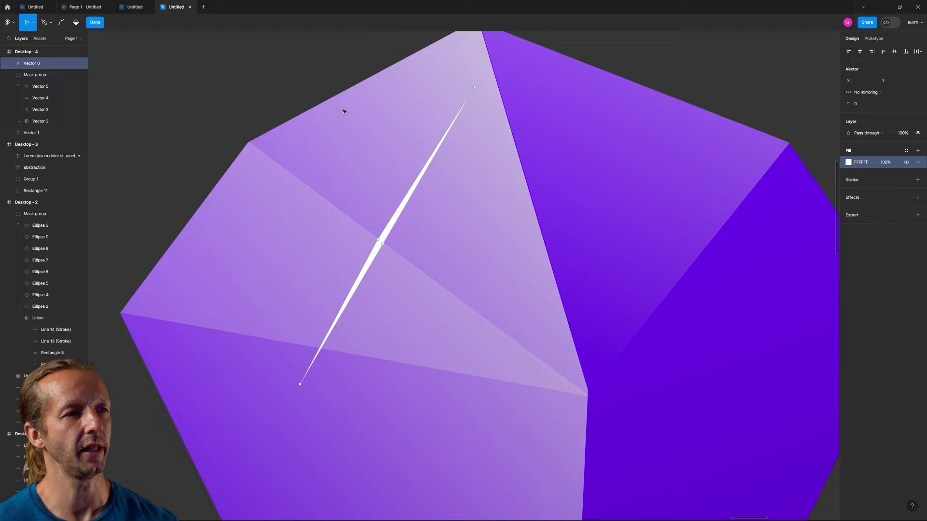
{"action": "key", "text": "Escape"}
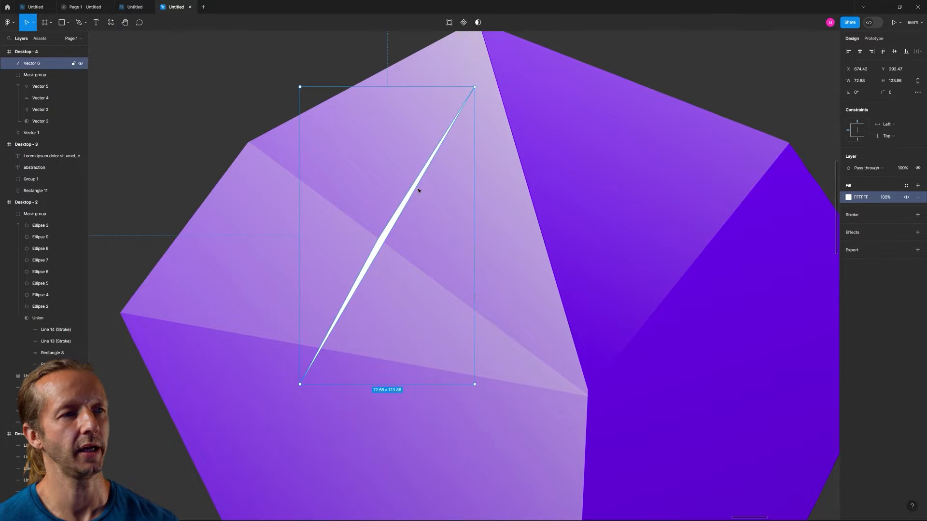
Paste a second FFFFFF fill onto the sliver and flip the sliver horizontally.
{"action": "key", "text": "ctrl+v"}
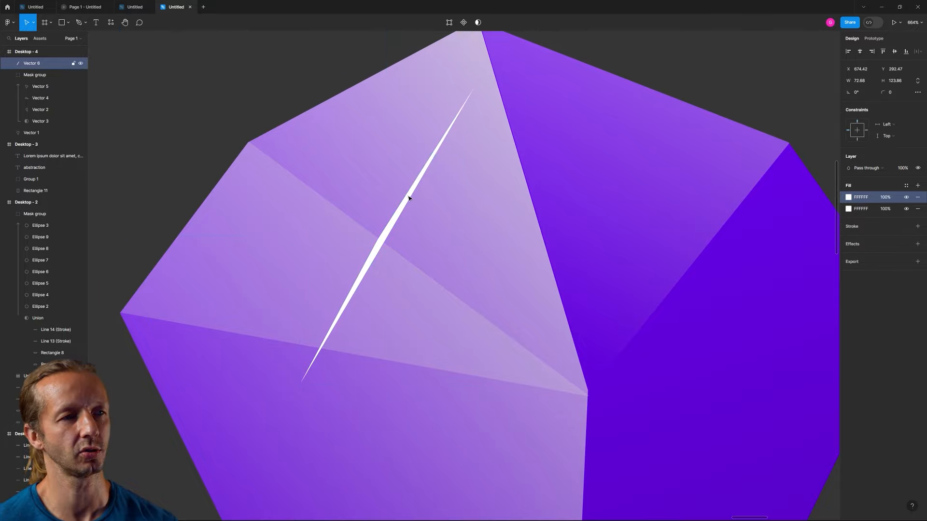
{"action": "right_click", "coordinate": [406, 204]}
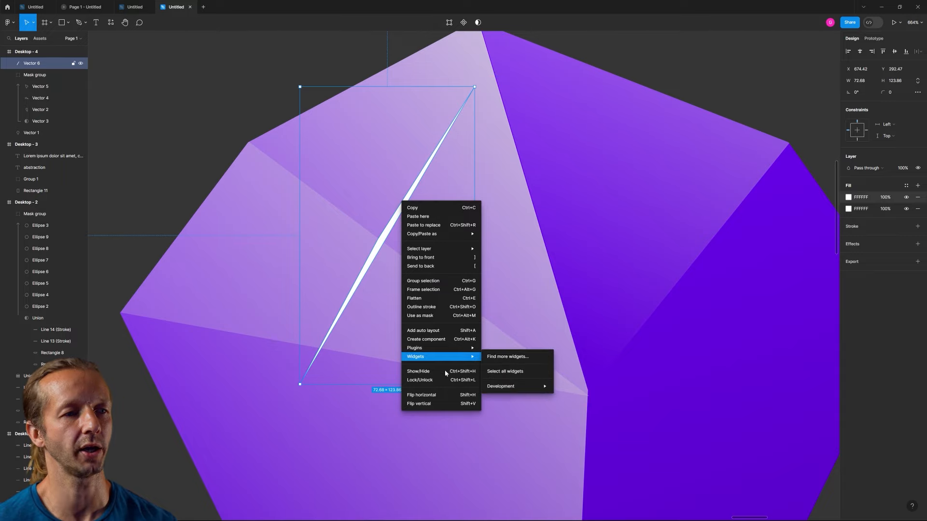
{"action": "left_click", "coordinate": [444, 395]}
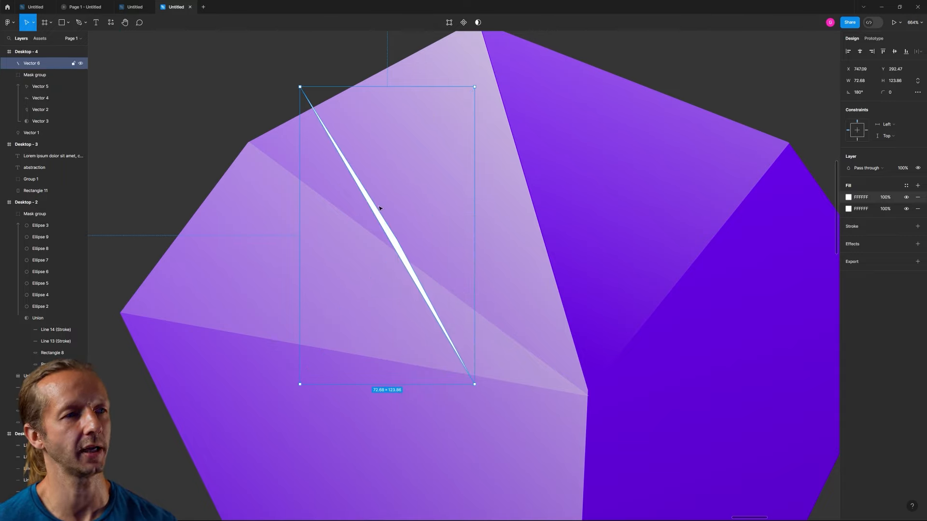
Duplicate the sliver in place, flip the copy horizontally and shrink it around its centre to about 41 × 71.
{"action": "key", "text": "ctrl+d"}
{"action": "right_click", "coordinate": [387, 235]}
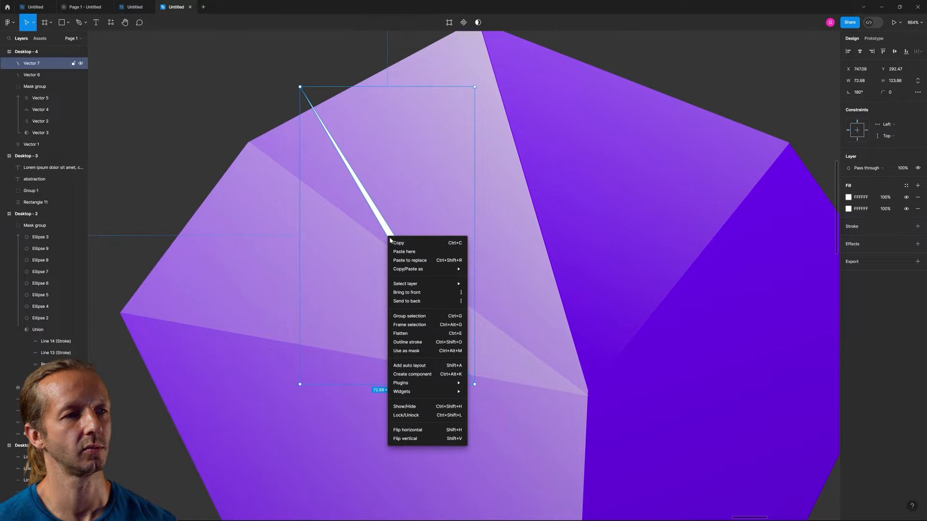
{"action": "left_click", "coordinate": [427, 428]}
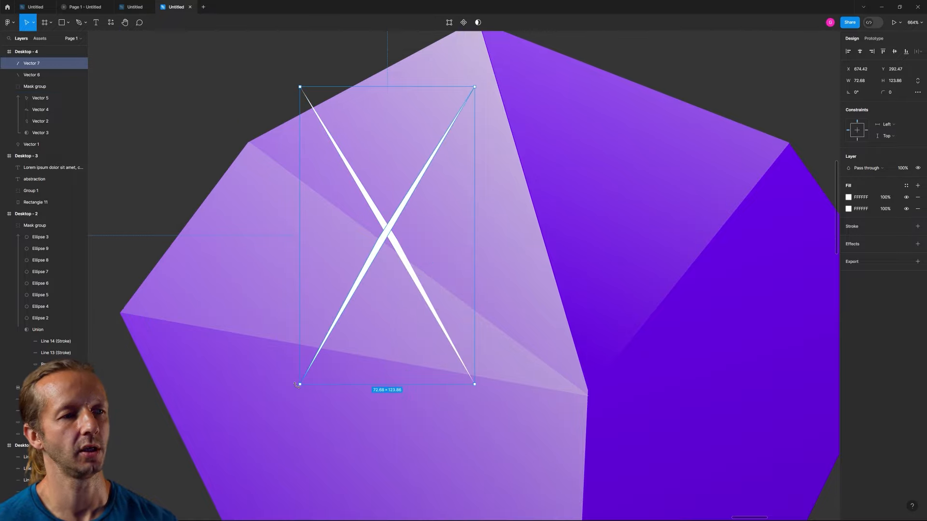
{"action": "left_click_drag", "start_coordinate": [299, 385], "coordinate": [337, 321]}
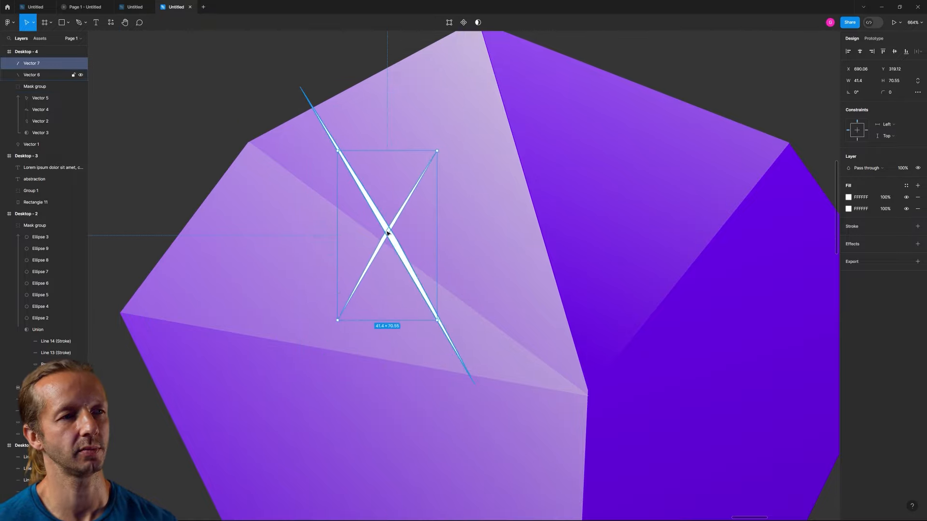
Unite the two crossed slivers into one sparkle and move it slightly down onto the edge between the upper left facets.
{"action": "left_click", "coordinate": [396, 244], "text": "shift"}
{"action": "left_click", "coordinate": [478, 27]}
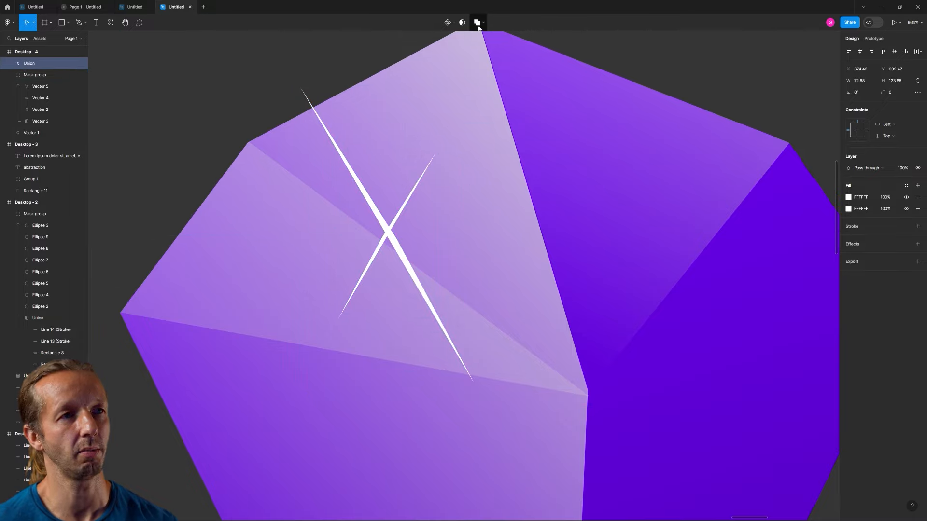
{"action": "left_click", "coordinate": [190, 122]}
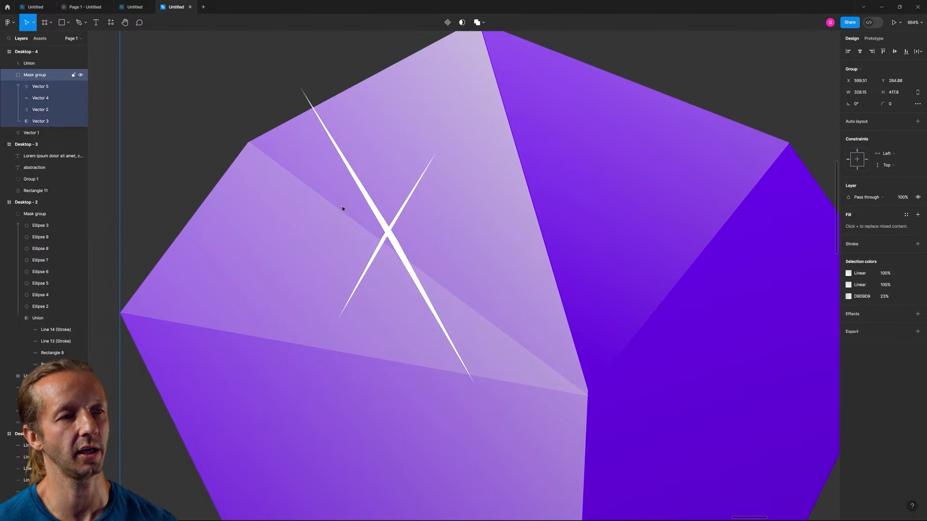
{"action": "left_click", "coordinate": [387, 239]}
{"action": "left_click_drag", "start_coordinate": [388, 229], "coordinate": [387, 246]}
{"action": "left_click", "coordinate": [152, 84]}
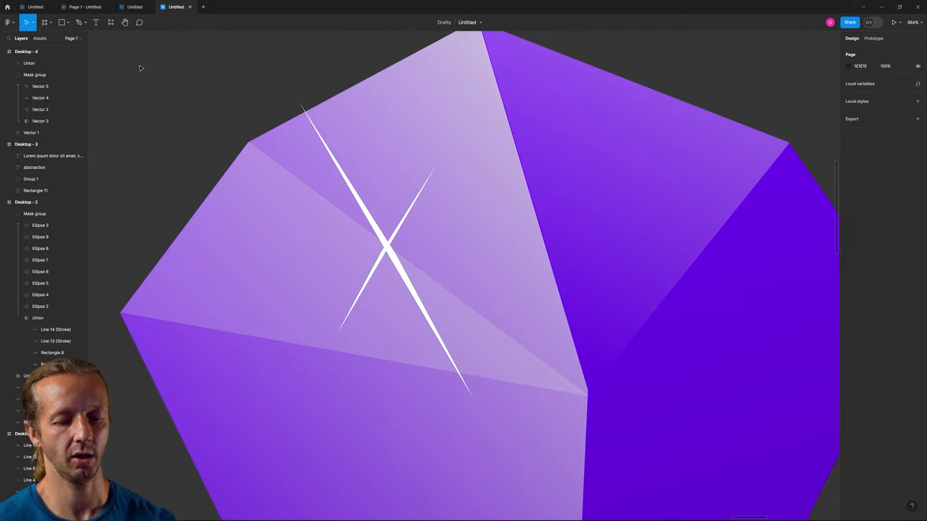
Draw a circle about 102 × 102 centred on the sparkle and change its fill to a radial gradient.
{"action": "key", "text": "o"}
{"action": "left_click_drag", "start_coordinate": [385, 245], "coordinate": [504, 319]}
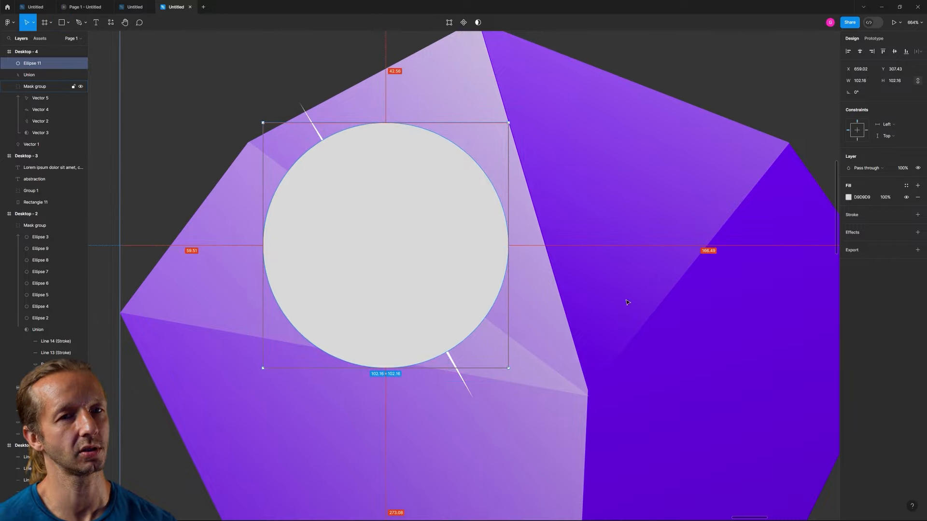
{"action": "left_click", "coordinate": [847, 197]}
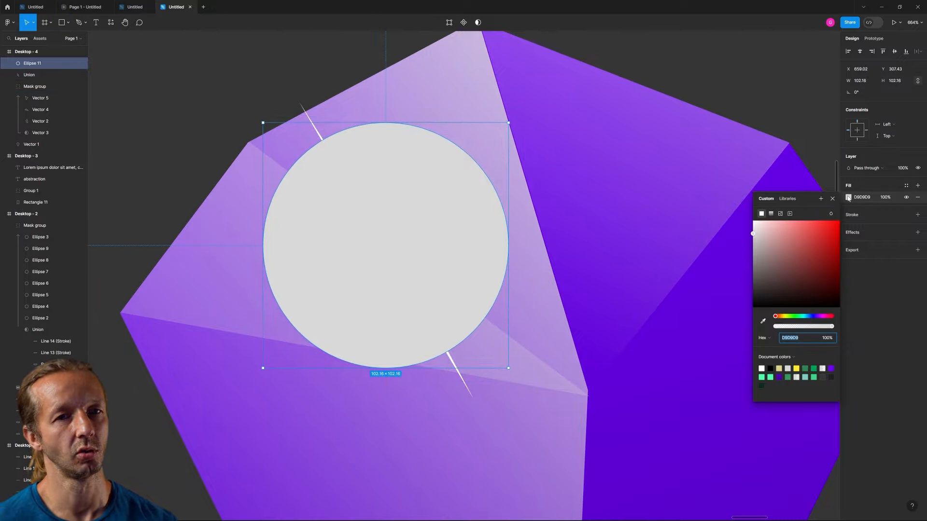
{"action": "left_click", "coordinate": [771, 215]}
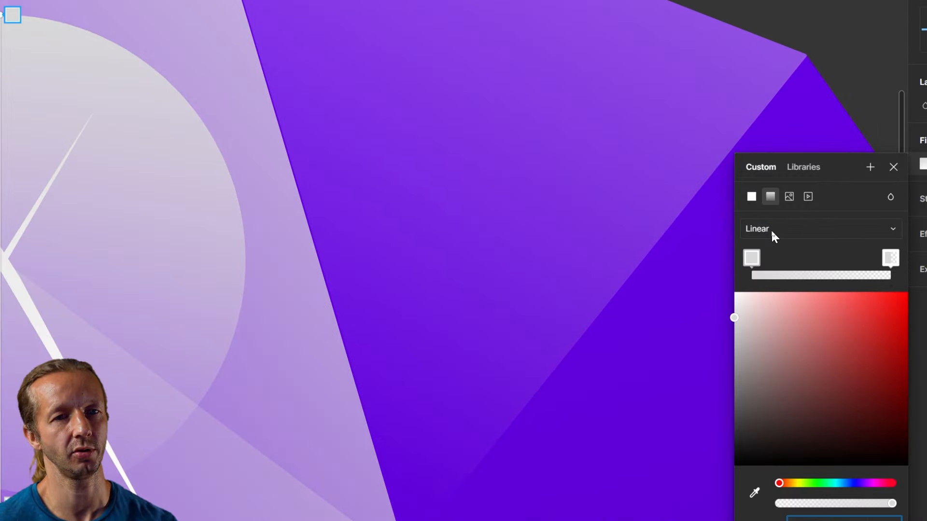
{"action": "left_click", "coordinate": [772, 233]}
{"action": "left_click", "coordinate": [775, 238]}
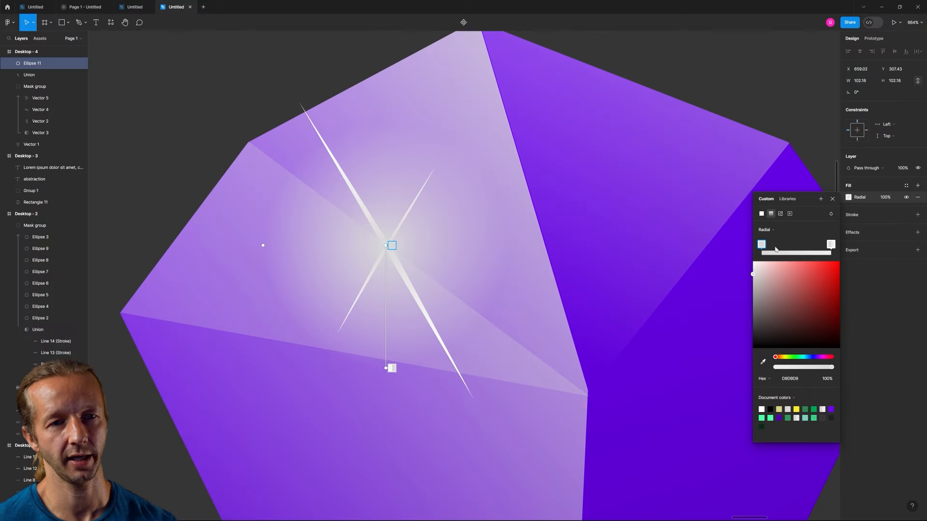
Set both colour stops of the circle's radial gradient to FFFFFF.
{"action": "left_click_drag", "start_coordinate": [754, 275], "coordinate": [750, 259]}
{"action": "left_click", "coordinate": [831, 245]}
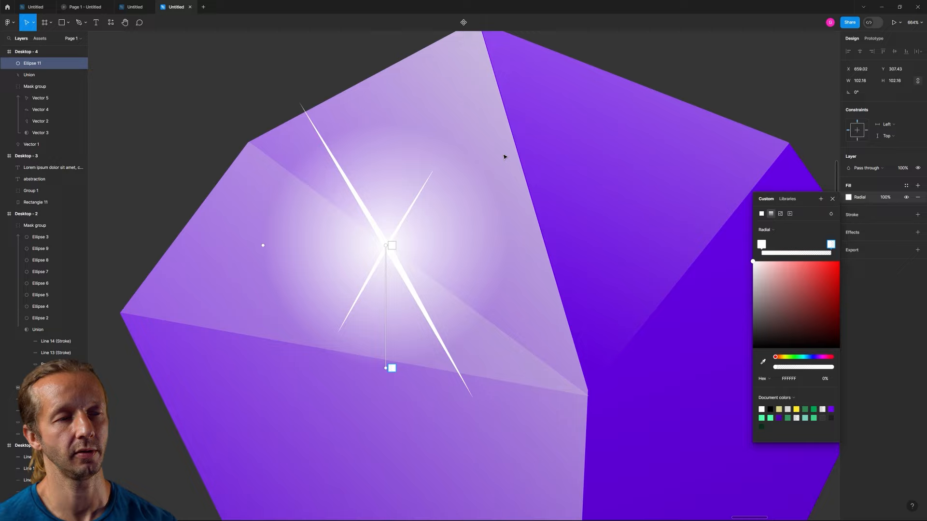
{"action": "scroll", "coordinate": [503, 157], "scroll_direction": "down", "scroll_amount": 8}
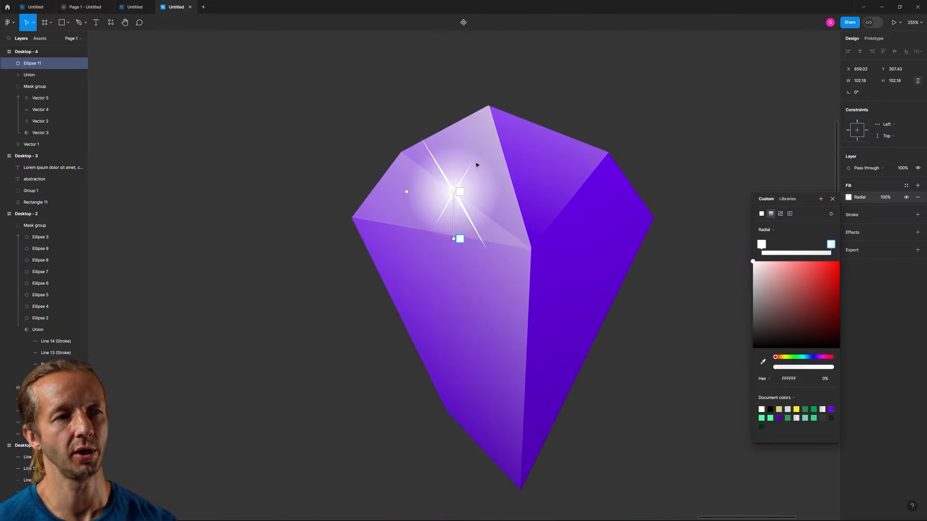
Set the blend mode of the glow circle's gradient fill to Soft light.
{"action": "left_click", "coordinate": [481, 184]}
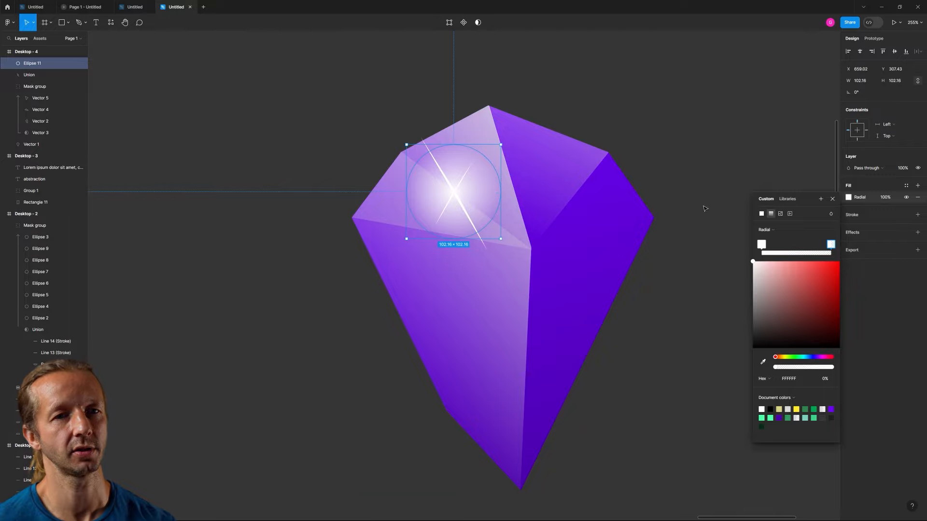
{"action": "left_click", "coordinate": [831, 215]}
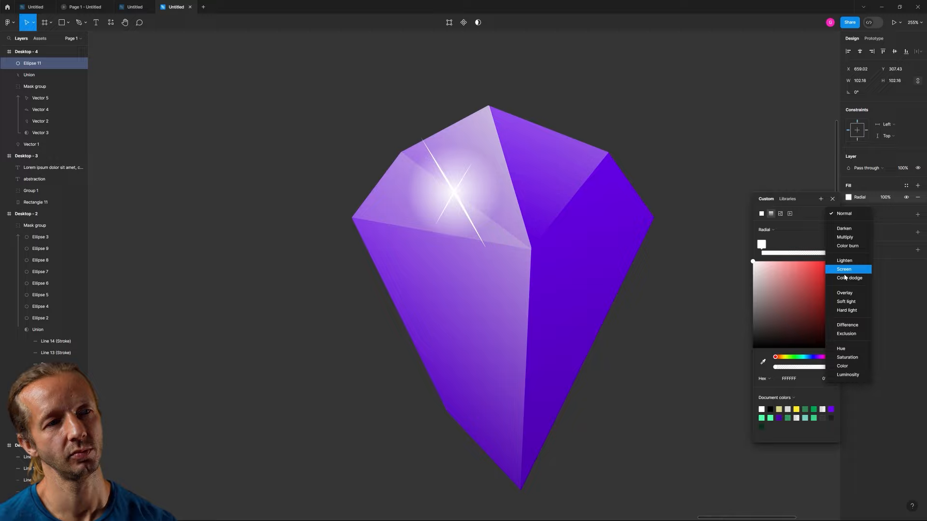
{"action": "left_click", "coordinate": [847, 303]}
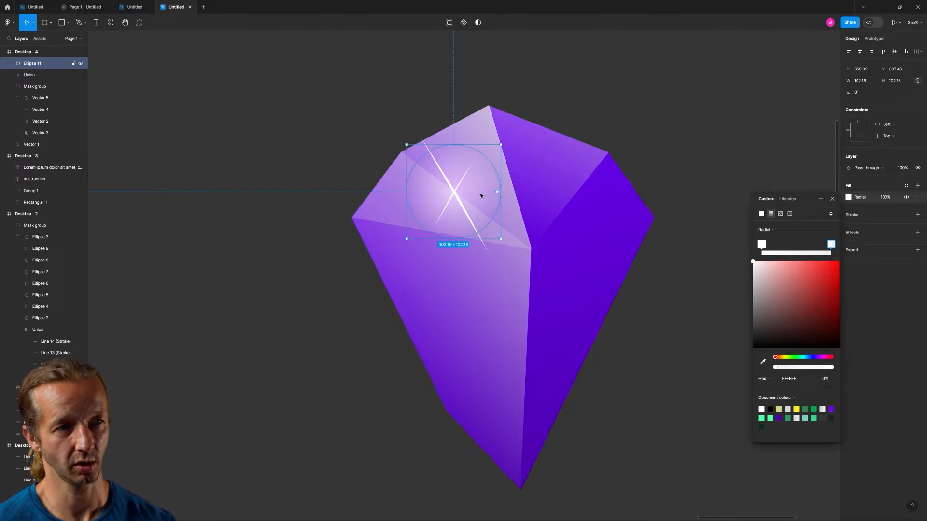
Enlarge the glow circle around its centre to about 139 × 139 and shift its opaque gradient stop slightly outward.
{"action": "mouse_move", "coordinate": [500, 144]}
{"action": "left_mouse_down"}
{"action": "mouse_move", "coordinate": [522, 133]}
{"action": "mouse_move", "coordinate": [514, 142]}
{"action": "left_mouse_up"}
{"action": "left_click_drag", "start_coordinate": [761, 244], "coordinate": [782, 248]}
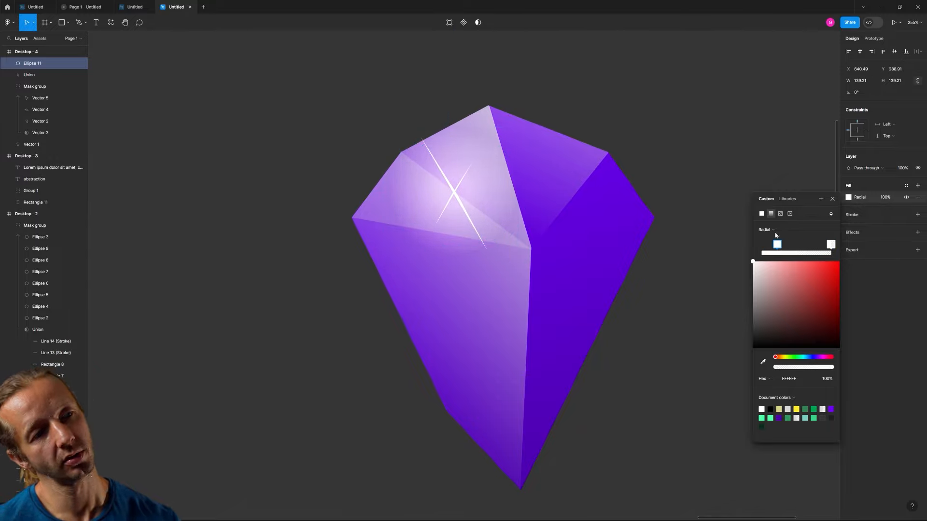
{"action": "left_click", "coordinate": [697, 139]}
Examine the finished gem within its whole frame and its lower tip close up.
{"action": "scroll", "coordinate": [674, 210], "scroll_direction": "down", "scroll_amount": 6}
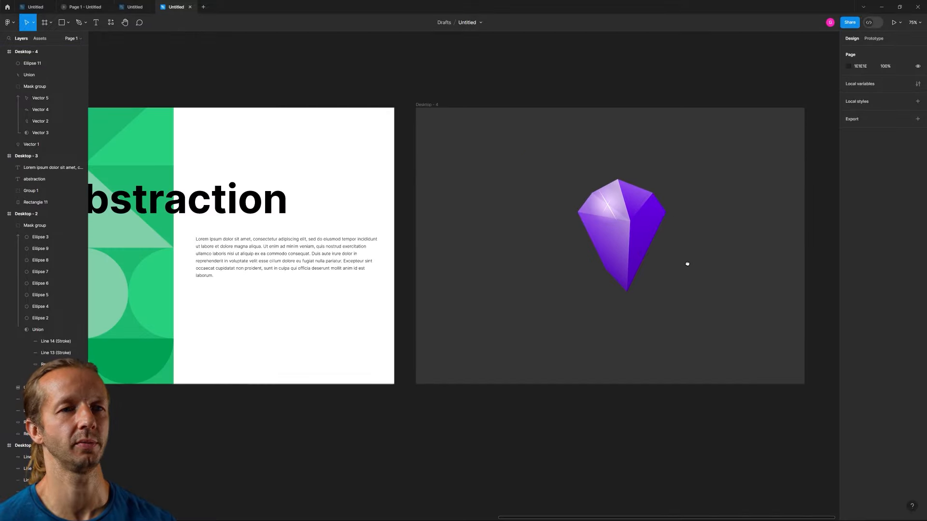
{"action": "left_click_drag", "start_coordinate": [688, 263], "coordinate": [581, 261]}
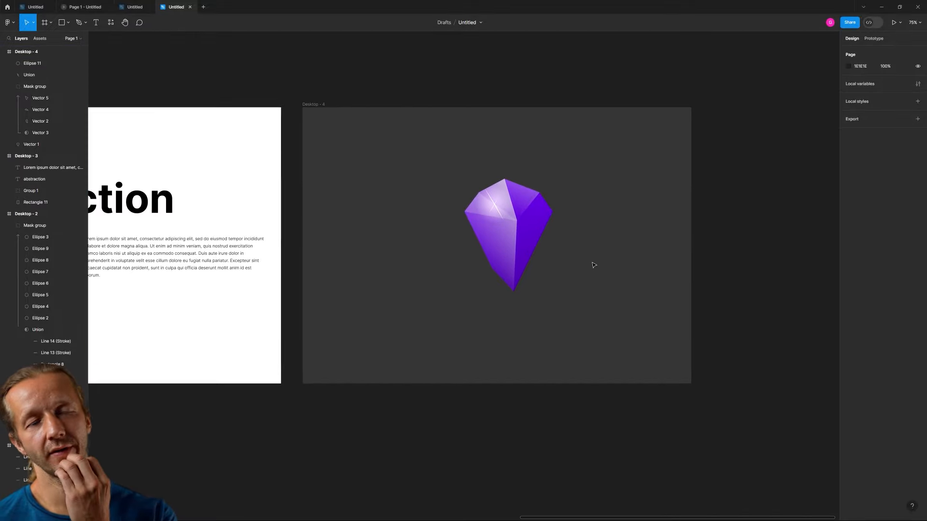
{"action": "scroll", "coordinate": [574, 250], "scroll_direction": "up", "scroll_amount": 2}
{"action": "left_click_drag", "start_coordinate": [402, 159], "coordinate": [549, 298]}
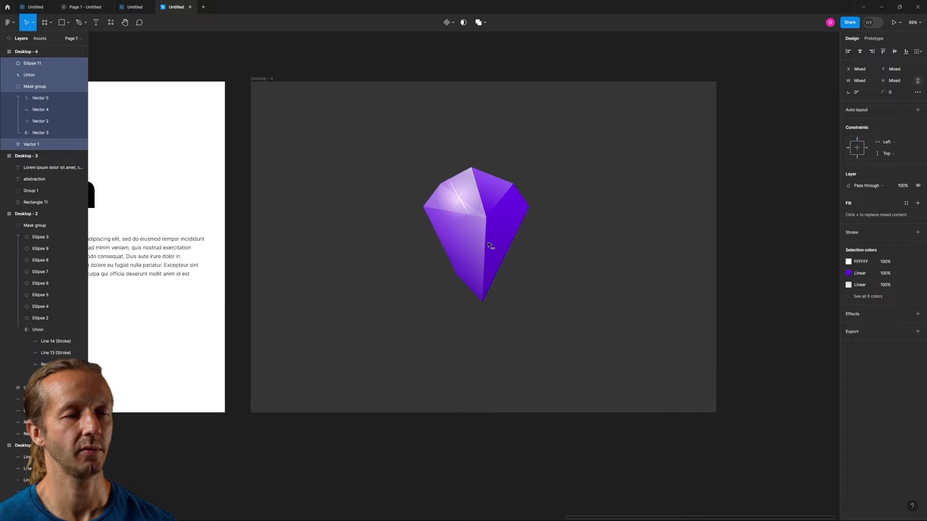
{"action": "left_click", "coordinate": [550, 249]}
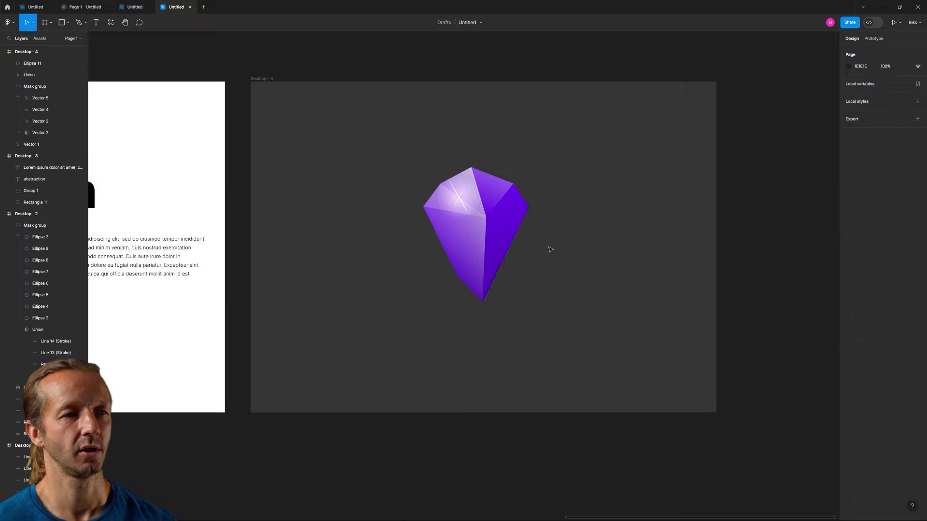
{"action": "scroll", "coordinate": [482, 300], "scroll_direction": "up", "scroll_amount": 6}
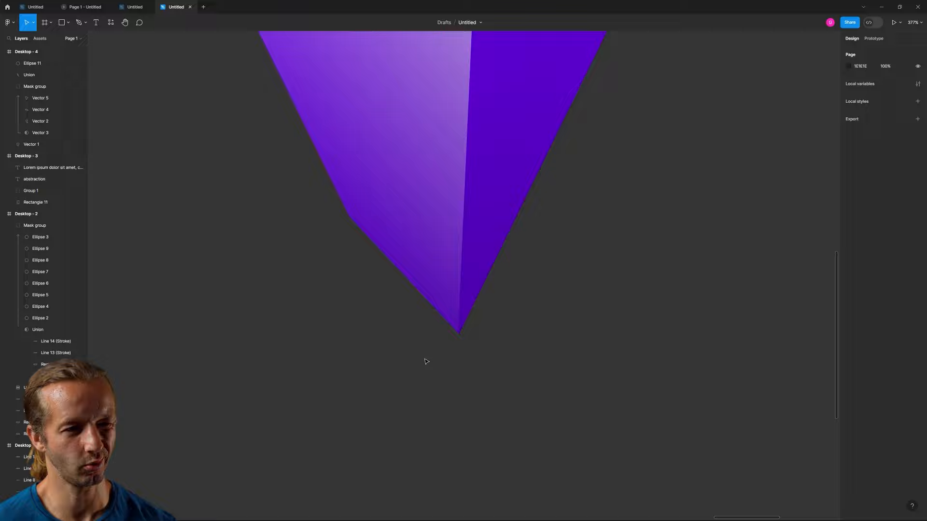
{"action": "scroll", "coordinate": [444, 336], "scroll_direction": "down", "scroll_amount": 6}
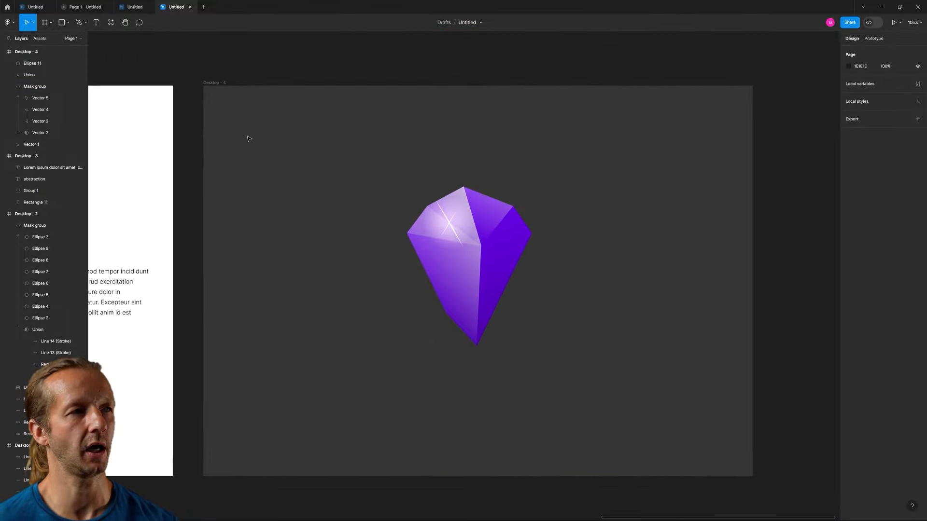
Draw a star about 605 × 605 centred over the gem.
{"action": "left_click", "coordinate": [68, 23]}
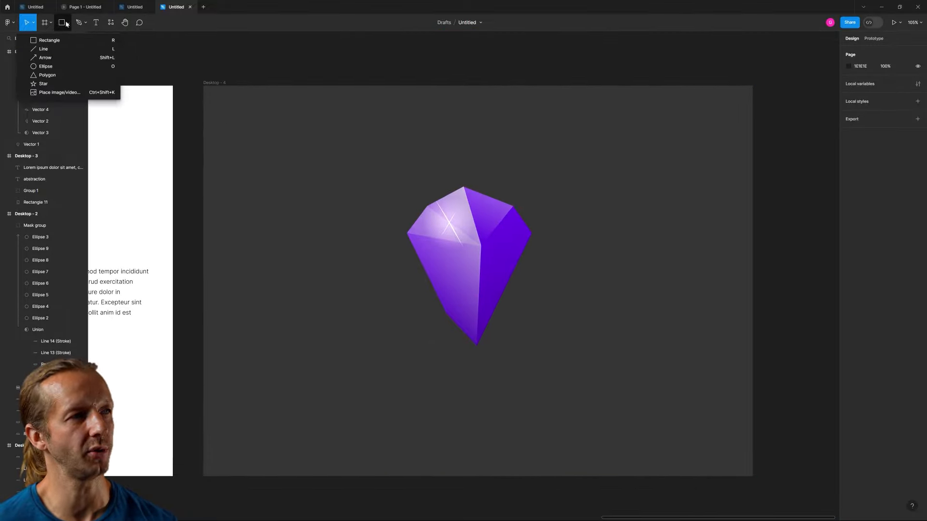
{"action": "left_click", "coordinate": [48, 84]}
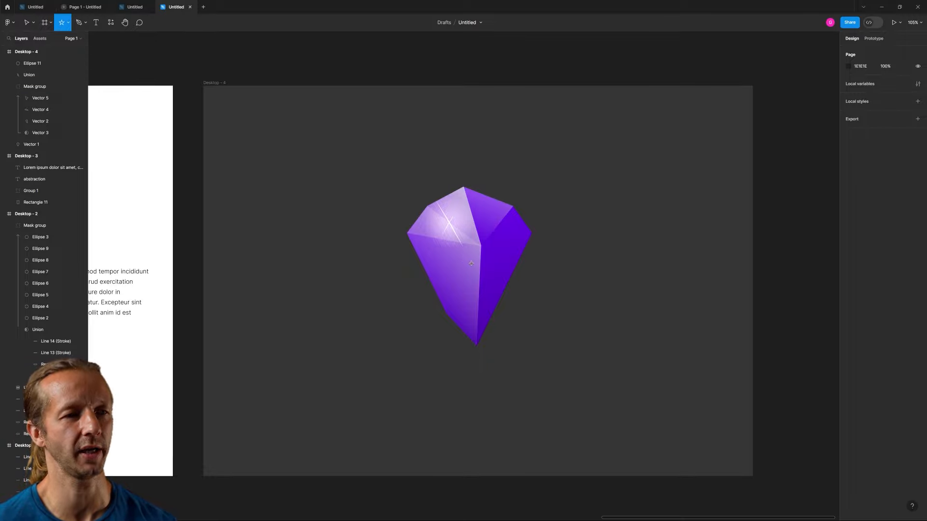
{"action": "left_click_drag", "start_coordinate": [471, 263], "coordinate": [587, 332]}
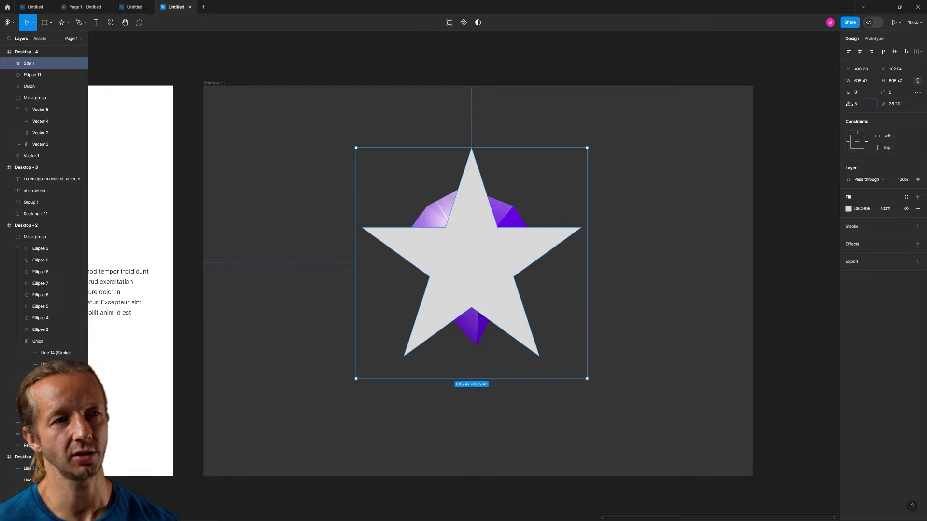
Set the star's corner radius to 45 and, after trying 7 points, its point count to 5.
{"action": "left_click_drag", "start_coordinate": [852, 104], "coordinate": [863, 106]}
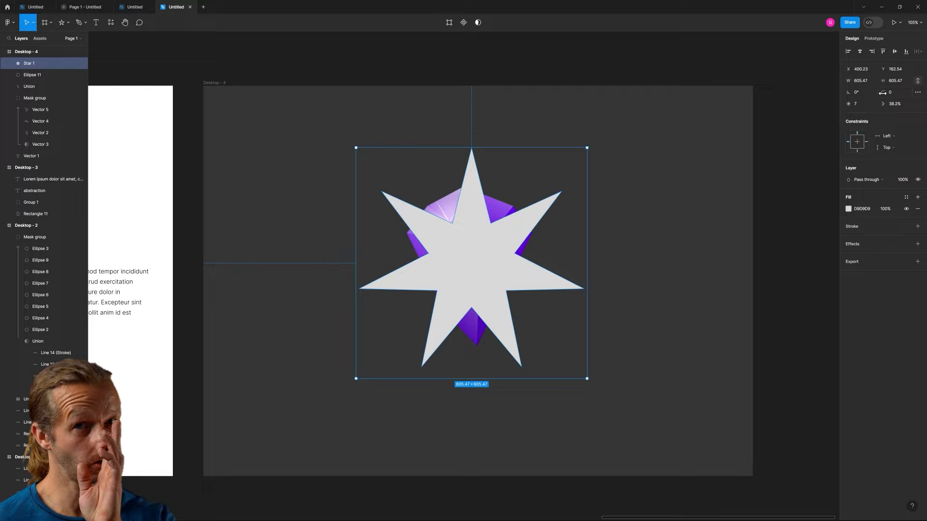
{"action": "left_click_drag", "start_coordinate": [881, 92], "coordinate": [234, 113]}
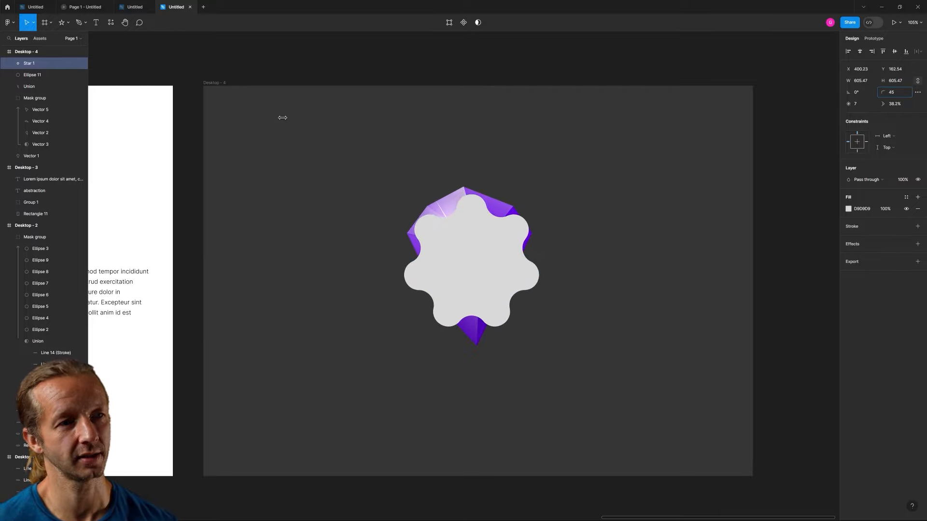
{"action": "mouse_move", "coordinate": [848, 104]}
{"action": "left_mouse_down"}
{"action": "mouse_move", "coordinate": [827, 109]}
{"action": "mouse_move", "coordinate": [838, 107]}
{"action": "left_mouse_up"}
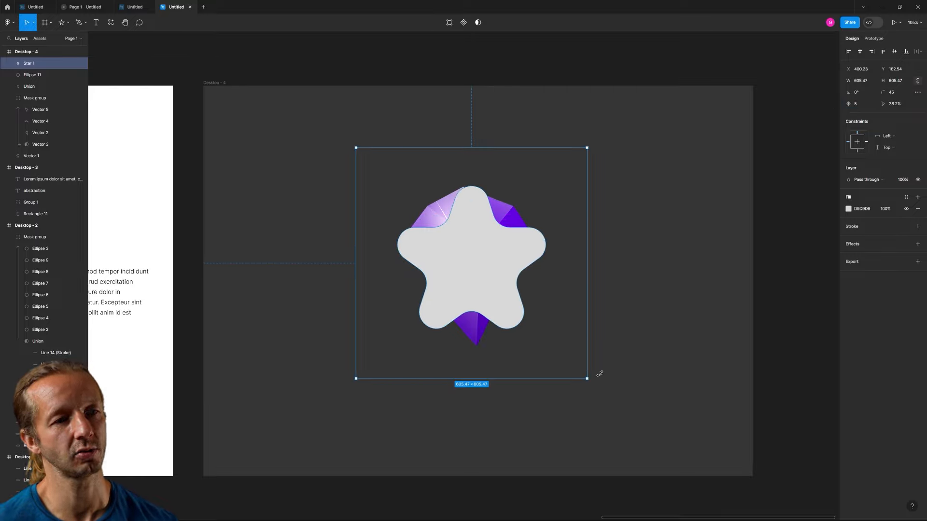
Rotate the rounded star to 30° and enlarge it to about 798 × 798 over the gem.
{"action": "left_click_drag", "start_coordinate": [600, 374], "coordinate": [679, 318]}
{"action": "left_click_drag", "start_coordinate": [542, 291], "coordinate": [536, 284]}
Place the star beneath all gem layers and fill it with 2C2C2C, a darker shade of the sampled frame colour.
{"action": "left_click_drag", "start_coordinate": [29, 66], "coordinate": [37, 157]}
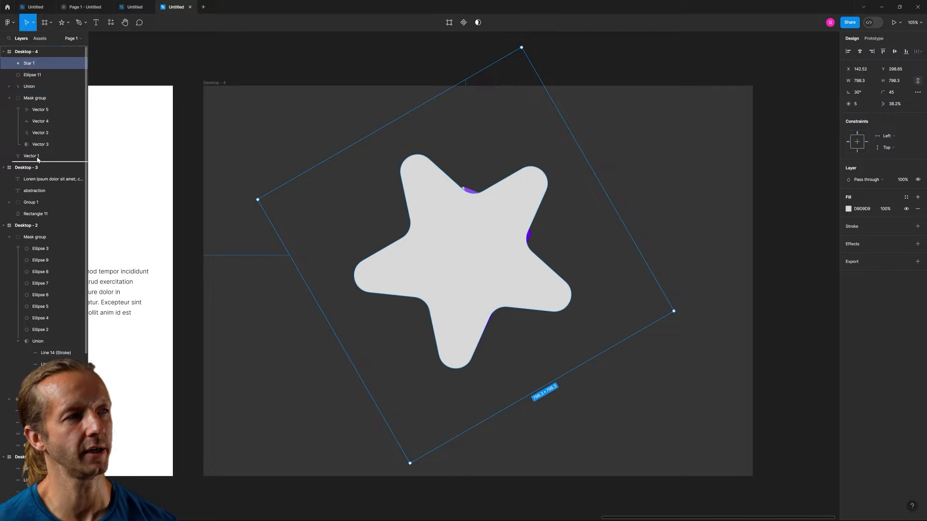
{"action": "left_click", "coordinate": [849, 209]}
{"action": "left_click", "coordinate": [762, 335]}
{"action": "left_click", "coordinate": [708, 238]}
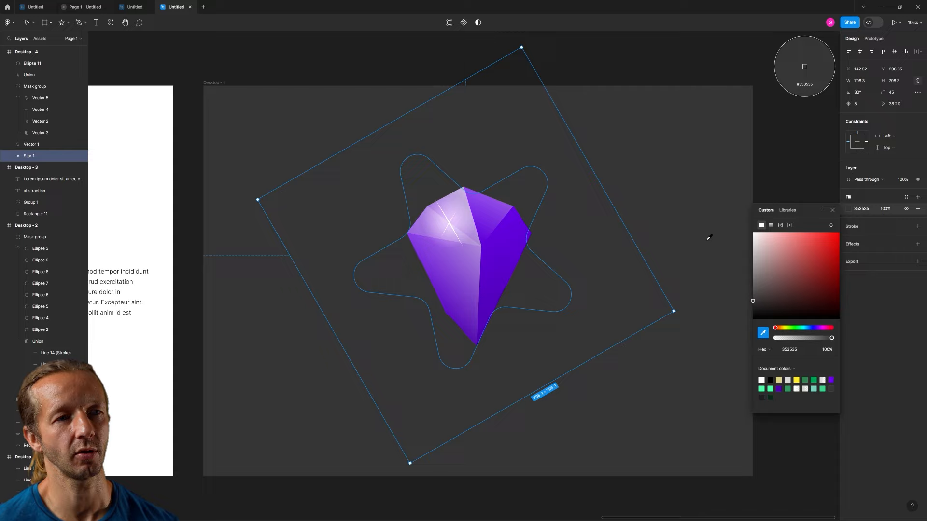
{"action": "left_click_drag", "start_coordinate": [753, 302], "coordinate": [755, 308]}
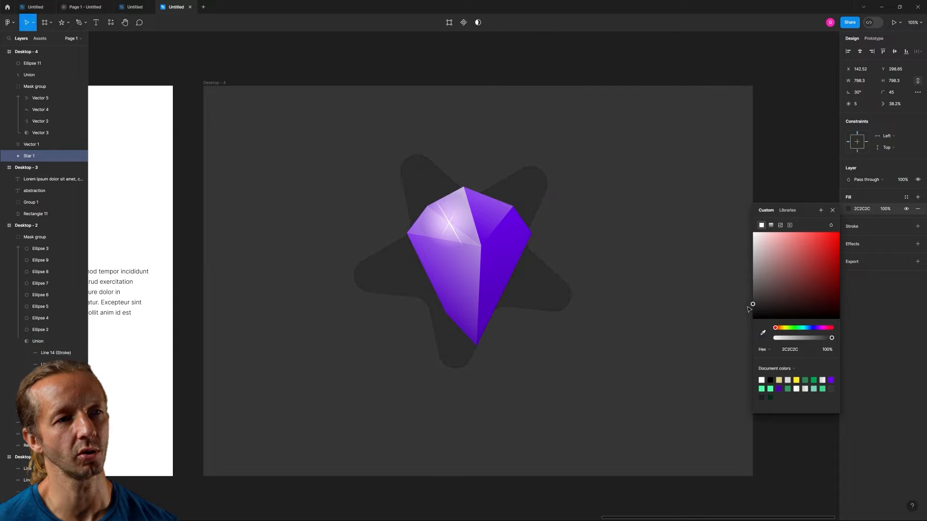
Increase the star's corner radius to 85.
{"action": "left_click_drag", "start_coordinate": [883, 92], "coordinate": [889, 92]}
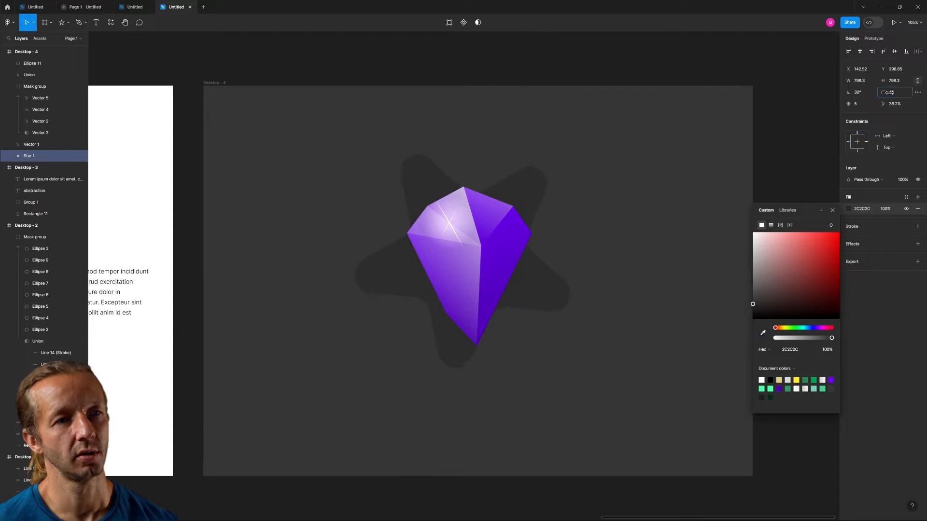
{"action": "left_click_drag", "start_coordinate": [25, 98], "coordinate": [243, 119]}
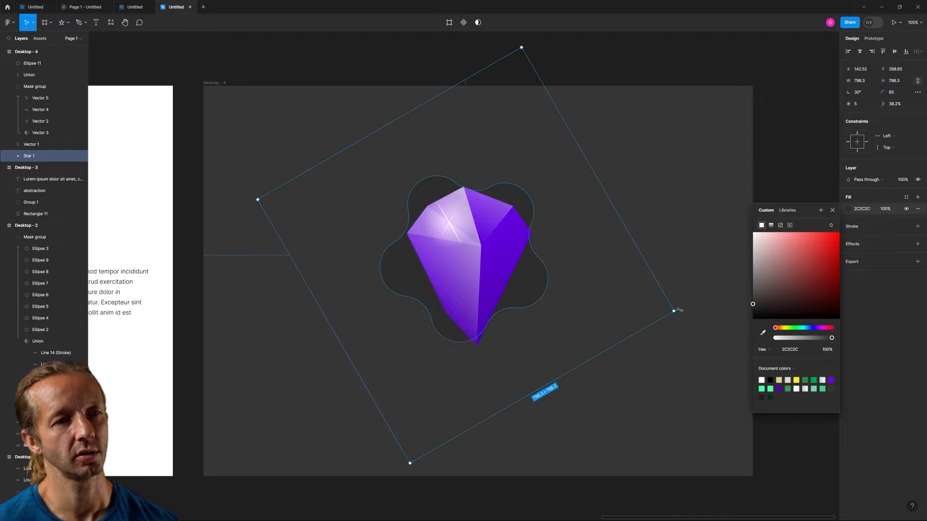
Rotate and enlarge the rounded star slightly and shift it down behind the gem.
{"action": "mouse_move", "coordinate": [679, 310]}
{"action": "left_mouse_down"}
{"action": "mouse_move", "coordinate": [707, 313]}
{"action": "mouse_move", "coordinate": [695, 316]}
{"action": "left_mouse_up"}
{"action": "left_click_drag", "start_coordinate": [573, 265], "coordinate": [574, 289]}
{"action": "left_click", "coordinate": [628, 157]}
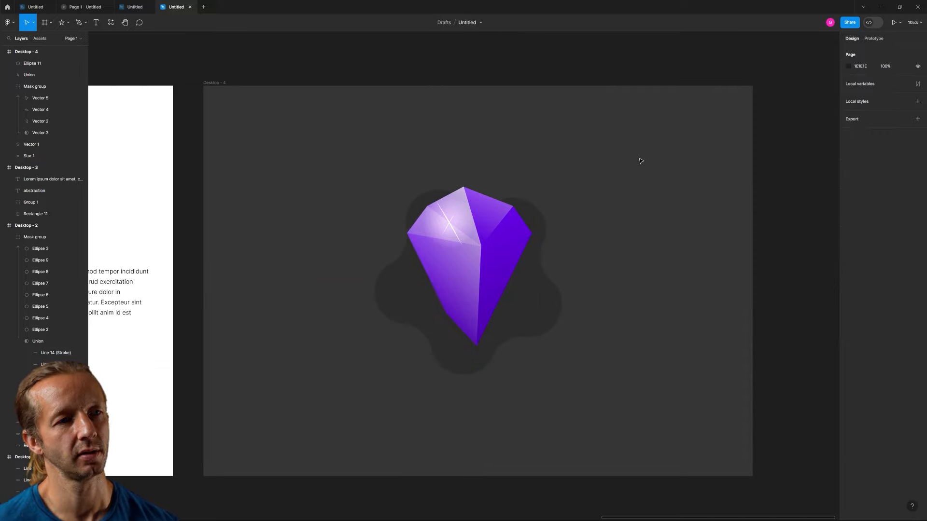
Draw an open looping curve about 150 × 106 with the Pen tool beside the gem's lower-left edge, ending near the gem.
{"action": "scroll", "coordinate": [583, 235], "scroll_direction": "down", "scroll_amount": 5}
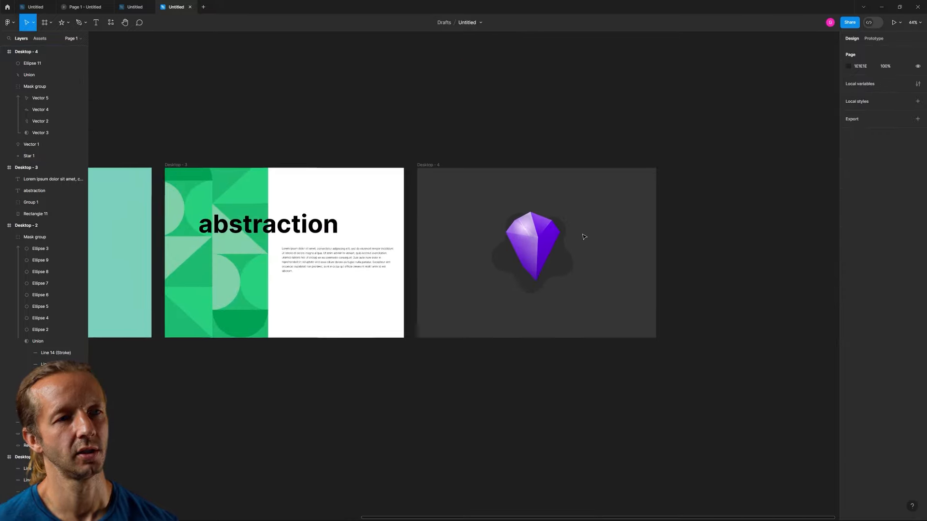
{"action": "scroll", "coordinate": [583, 236], "scroll_direction": "up", "scroll_amount": 5}
{"action": "left_click_drag", "start_coordinate": [581, 233], "coordinate": [620, 212]}
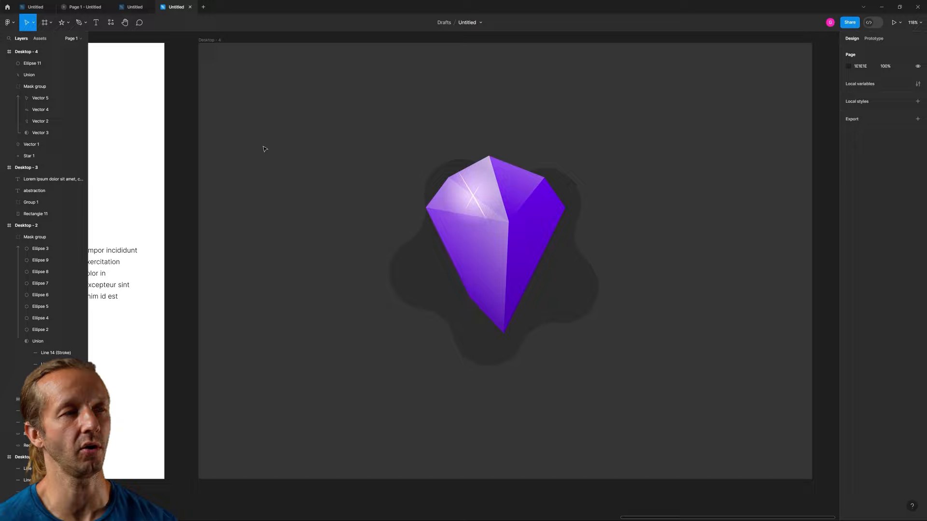
{"action": "left_click", "coordinate": [79, 22]}
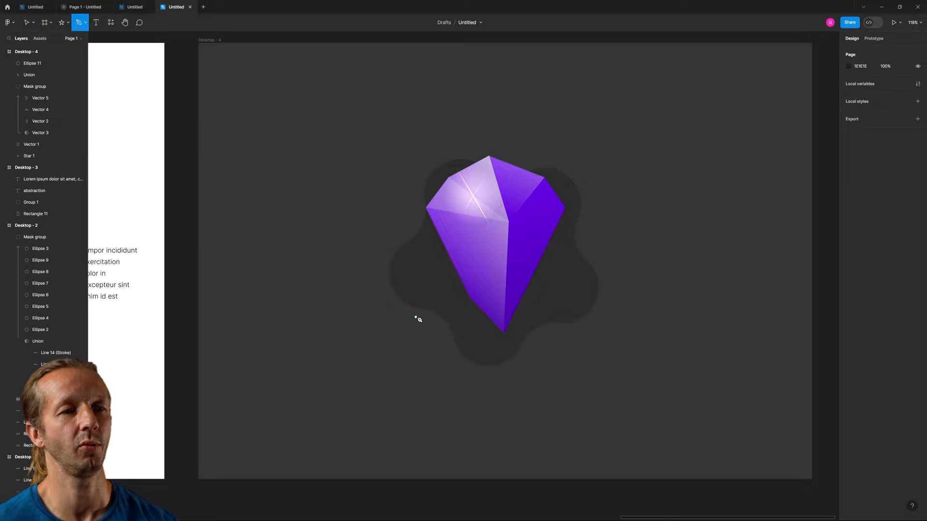
{"action": "scroll", "coordinate": [418, 319], "scroll_direction": "up", "scroll_amount": 3}
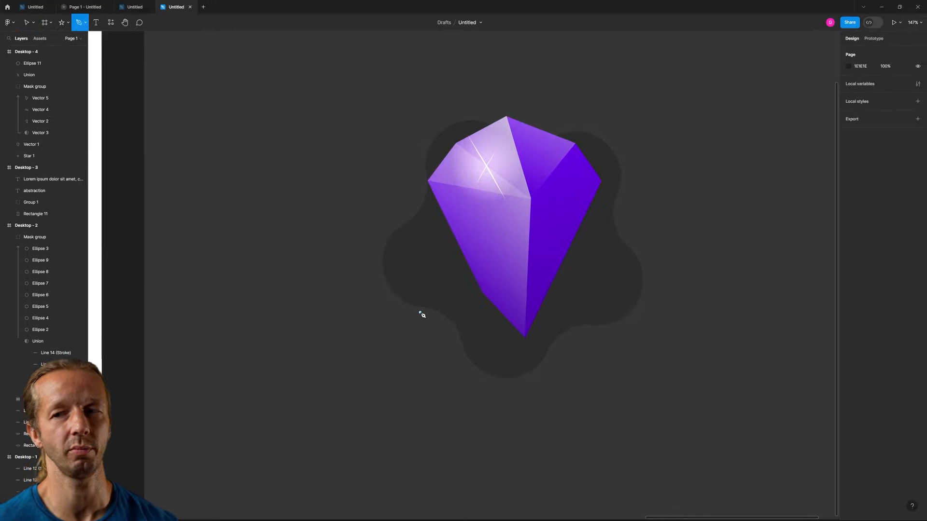
{"action": "left_click", "coordinate": [379, 325]}
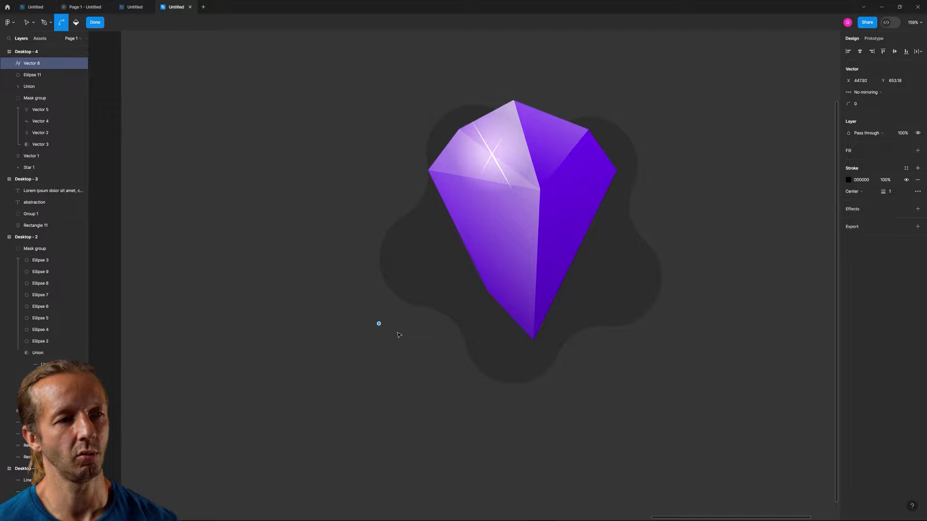
{"action": "scroll", "coordinate": [399, 331], "scroll_direction": "up", "scroll_amount": 2}
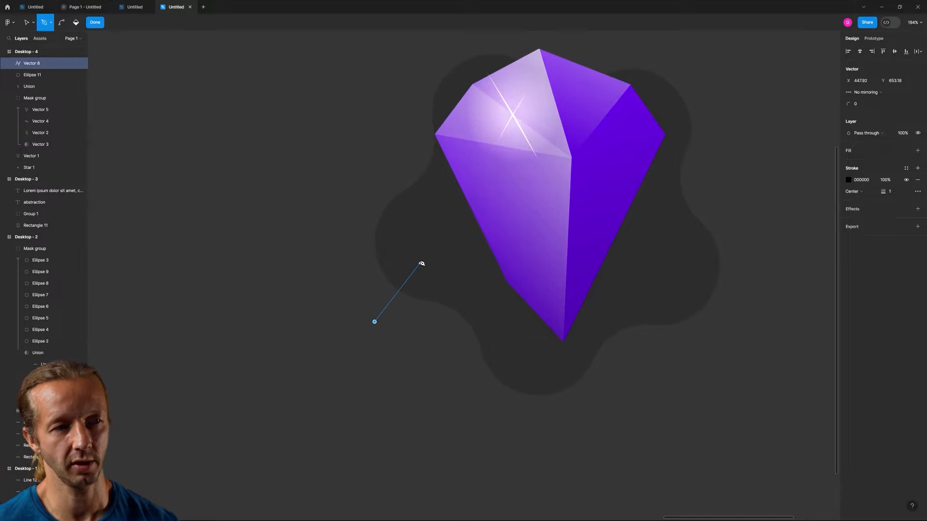
{"action": "left_click_drag", "start_coordinate": [424, 258], "coordinate": [426, 225]}
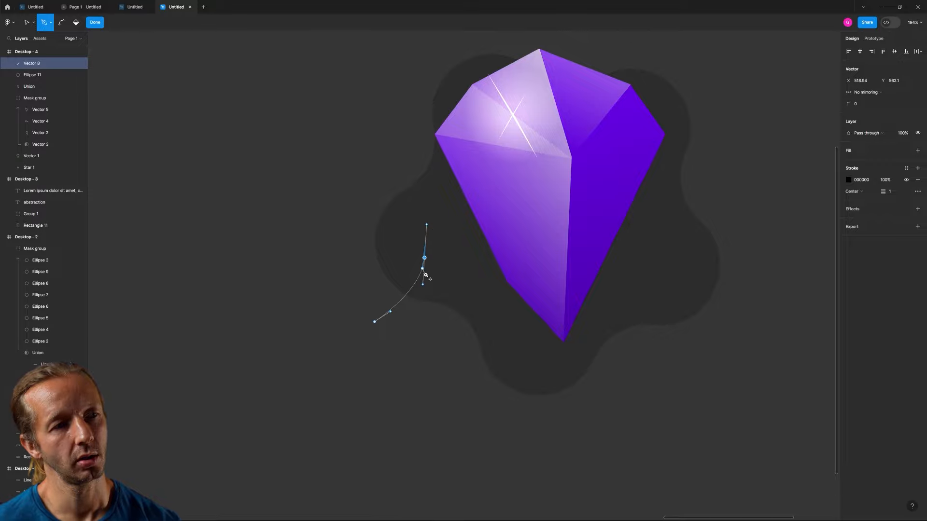
{"action": "left_click_drag", "start_coordinate": [420, 296], "coordinate": [453, 313]}
{"action": "left_click_drag", "start_coordinate": [480, 253], "coordinate": [482, 256]}
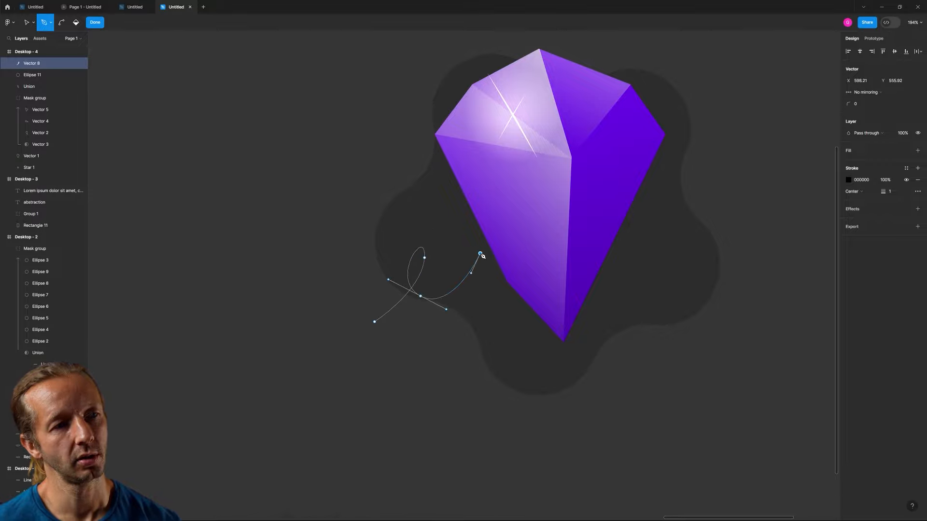
{"action": "key", "text": "Escape"}
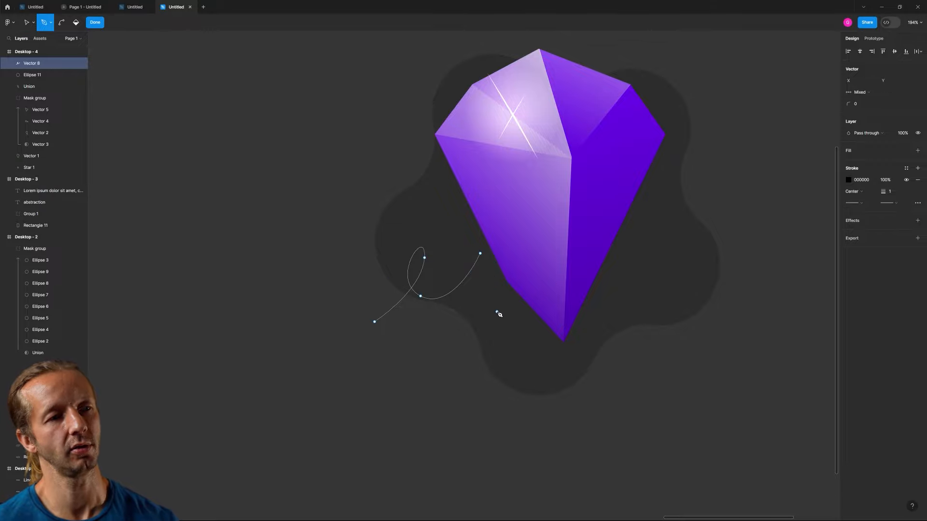
{"action": "key", "text": "Escape"}
Give the looping curve a white FFFFFF stroke with a weight of 3.
{"action": "scroll", "coordinate": [478, 300], "scroll_direction": "up", "scroll_amount": 5}
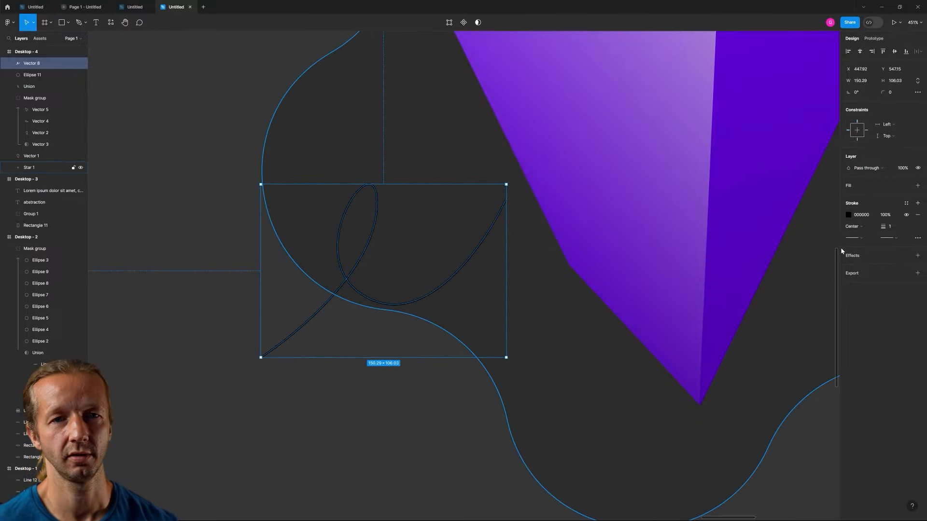
{"action": "left_click", "coordinate": [848, 215]}
{"action": "left_click_drag", "start_coordinate": [764, 241], "coordinate": [752, 238]}
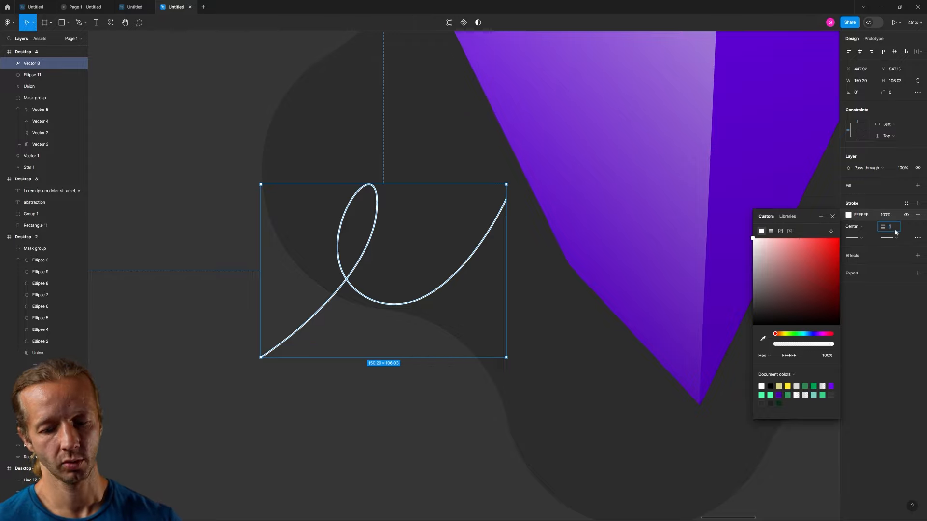
{"action": "type", "text": "3"}
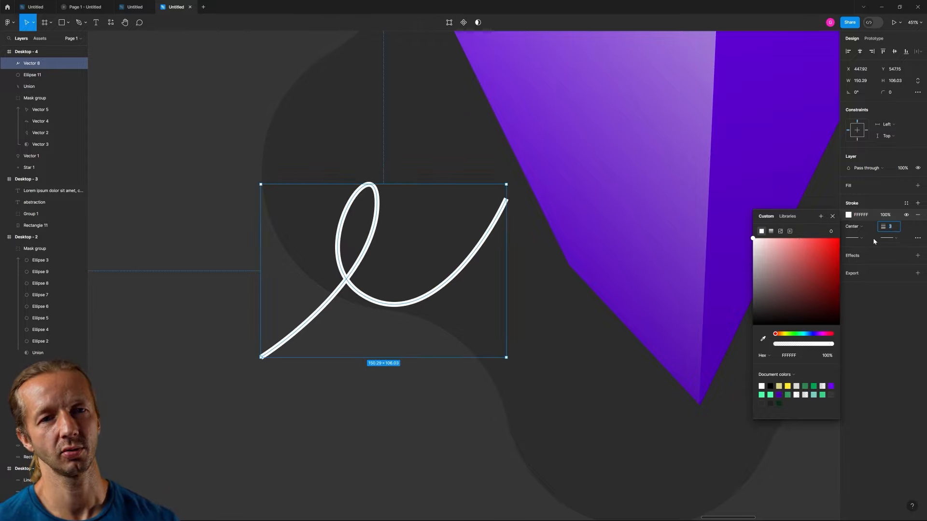
Set the curve's start point to a Round cap and its end point to a Triangle arrow.
{"action": "left_click", "coordinate": [887, 239]}
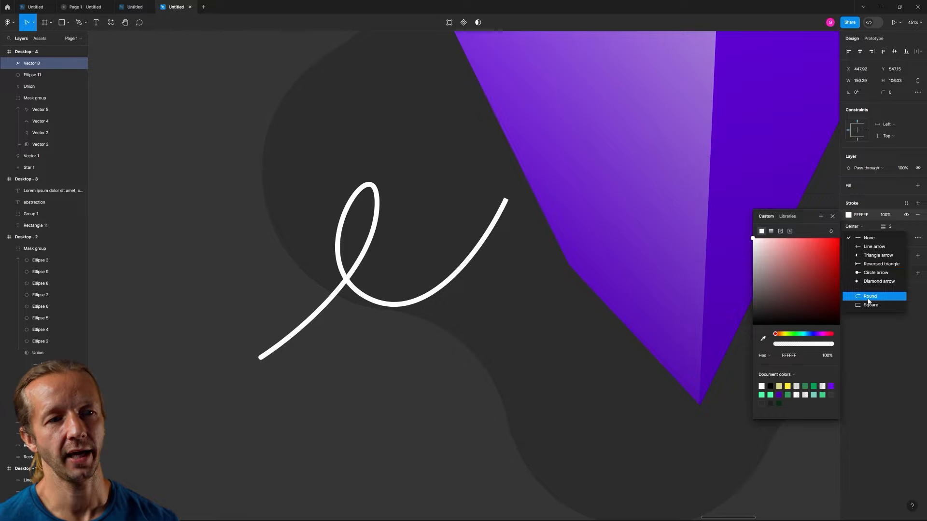
{"action": "left_click", "coordinate": [867, 301]}
{"action": "left_click", "coordinate": [888, 239]}
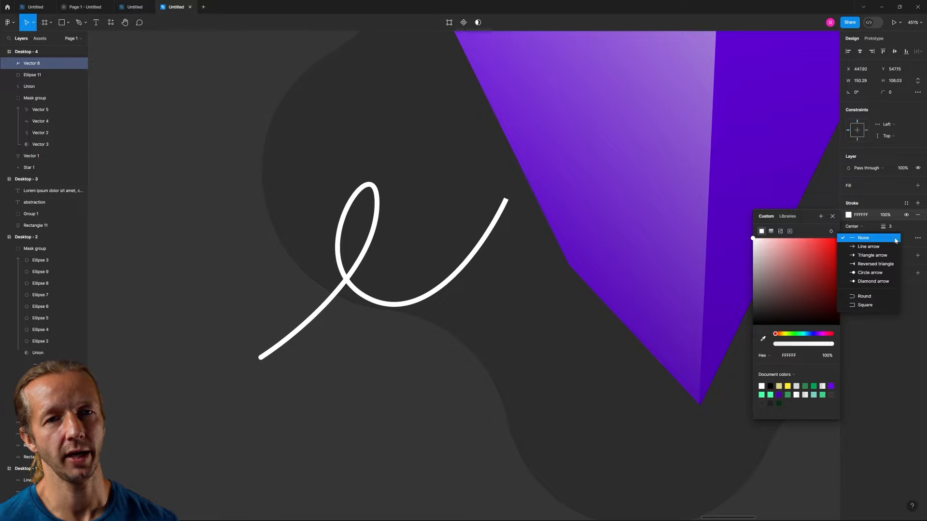
{"action": "left_click", "coordinate": [879, 259]}
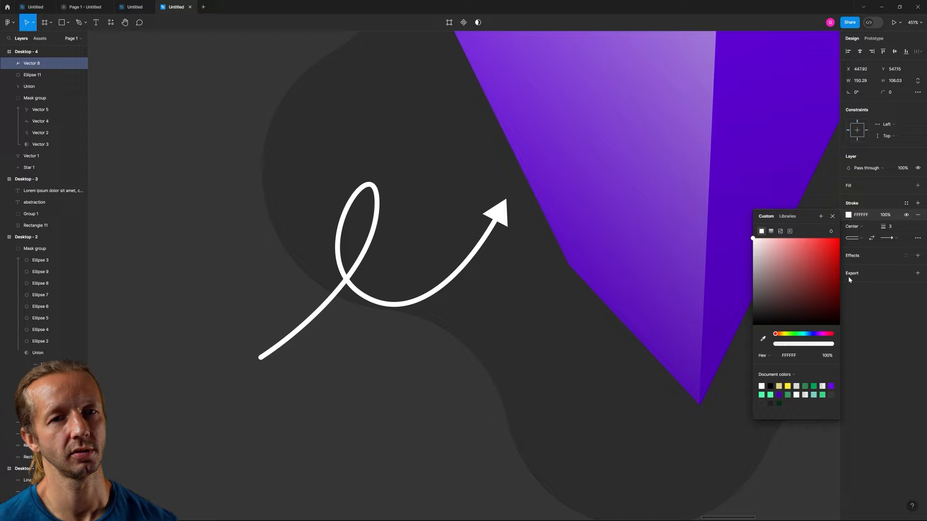
{"action": "left_click", "coordinate": [159, 109]}
Add the text "Level 10" below the tail of the looping arrow.
{"action": "scroll", "coordinate": [182, 146], "scroll_direction": "down", "scroll_amount": 10}
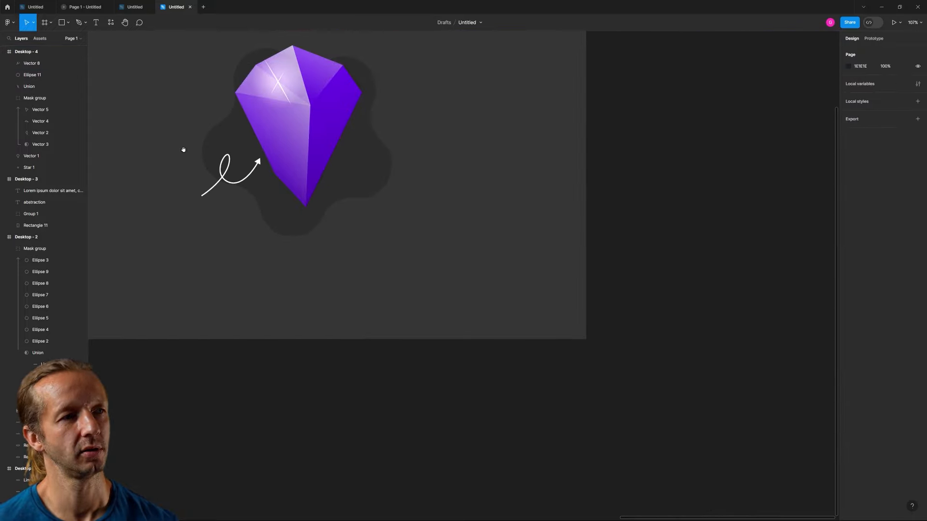
{"action": "left_click_drag", "start_coordinate": [182, 149], "coordinate": [376, 256]}
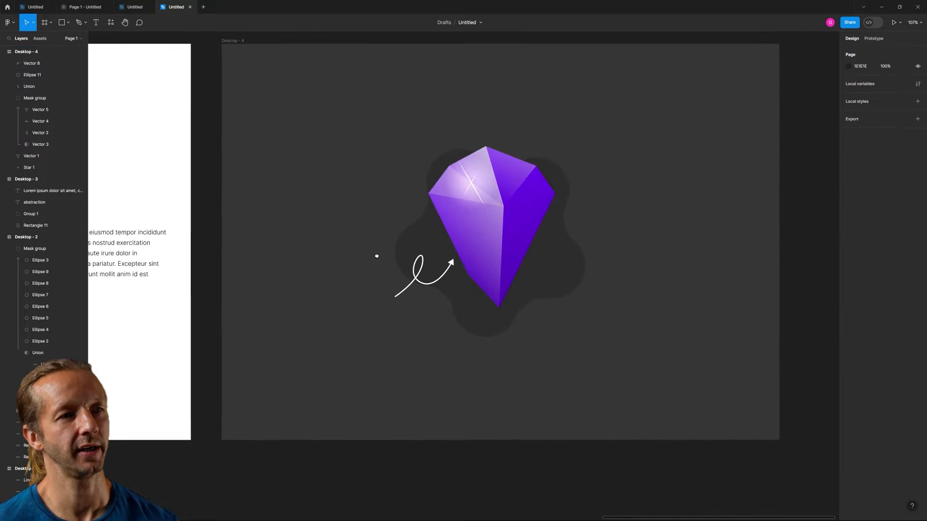
{"action": "key", "text": "t"}
{"action": "left_click", "coordinate": [362, 300]}
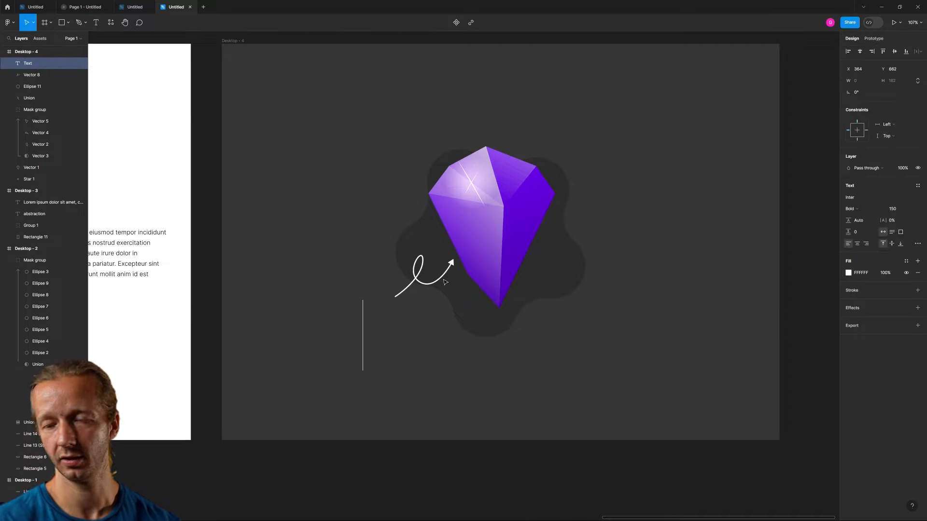
{"action": "type", "text": "Level 10"}
{"action": "key", "text": "Escape"}
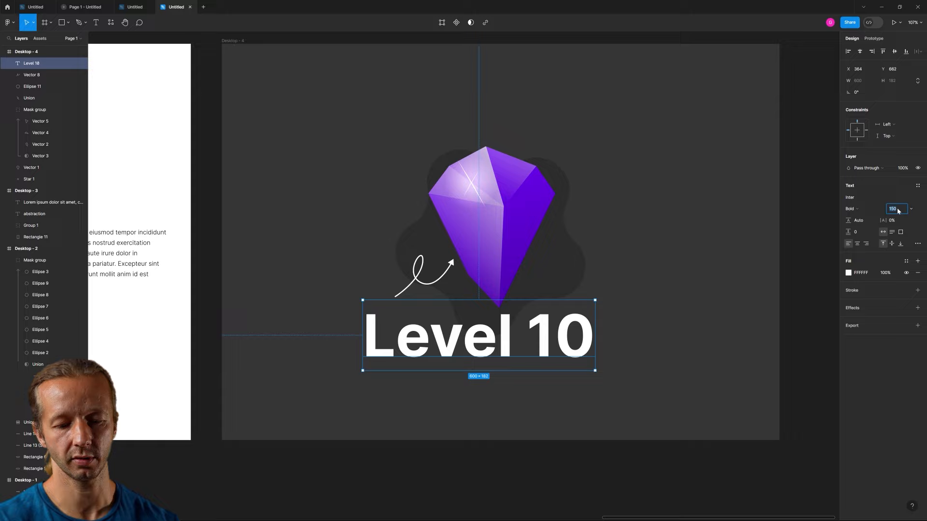
Set the "Level 10" text to size 20 and centre it just beneath the arrow's tail.
{"action": "type", "text": "20"}
{"action": "key", "text": "Return"}
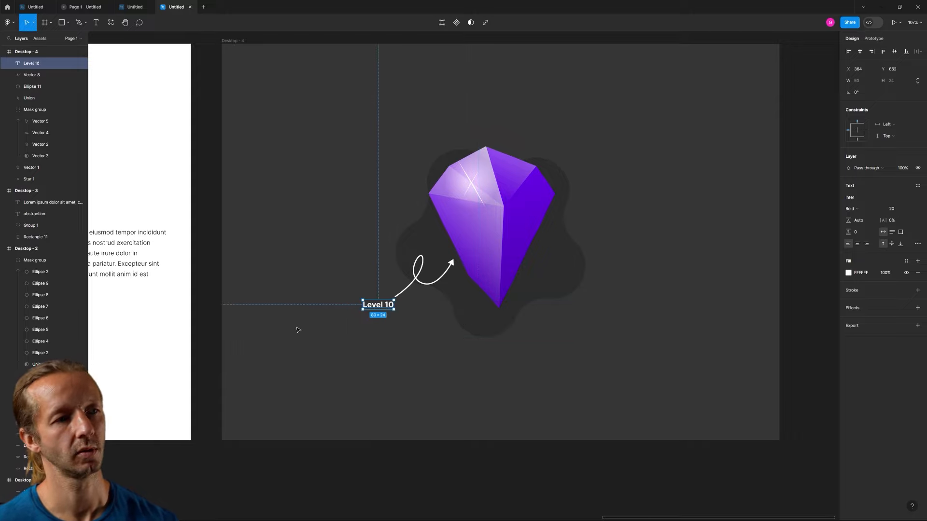
{"action": "left_click_drag", "start_coordinate": [373, 309], "coordinate": [393, 311]}
{"action": "left_click", "coordinate": [459, 366]}
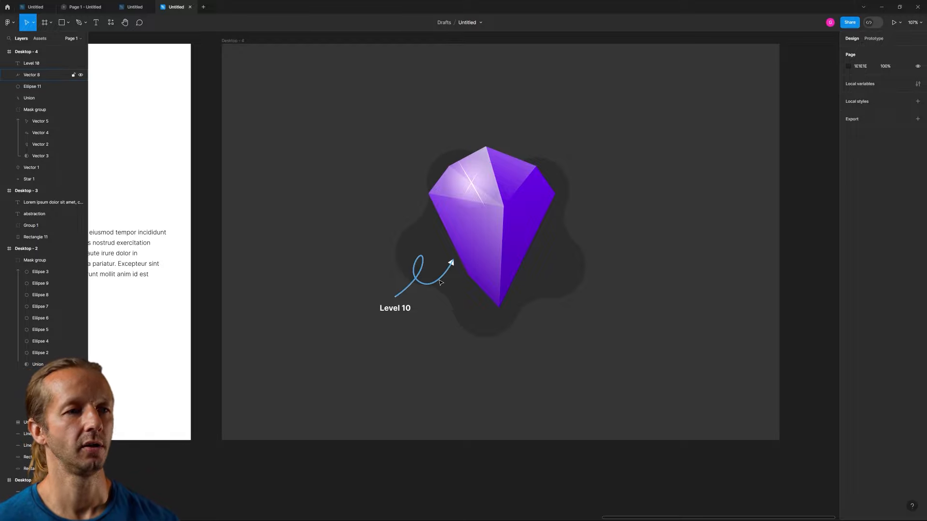
Reshape the looping arrow with the Bend tool, curving its final segment and giving the loop's upper point mirrored handles.
{"action": "scroll", "coordinate": [439, 282], "scroll_direction": "up", "scroll_amount": 10}
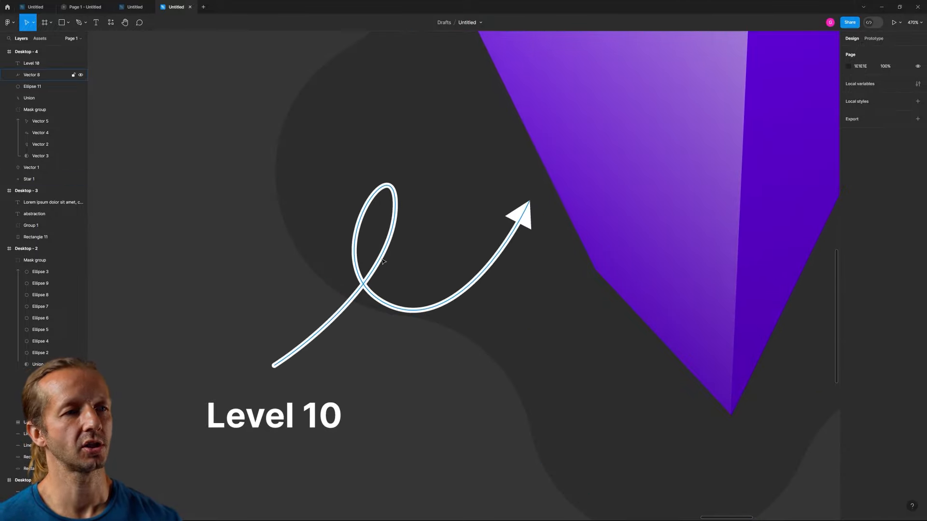
{"action": "left_click", "coordinate": [383, 261]}
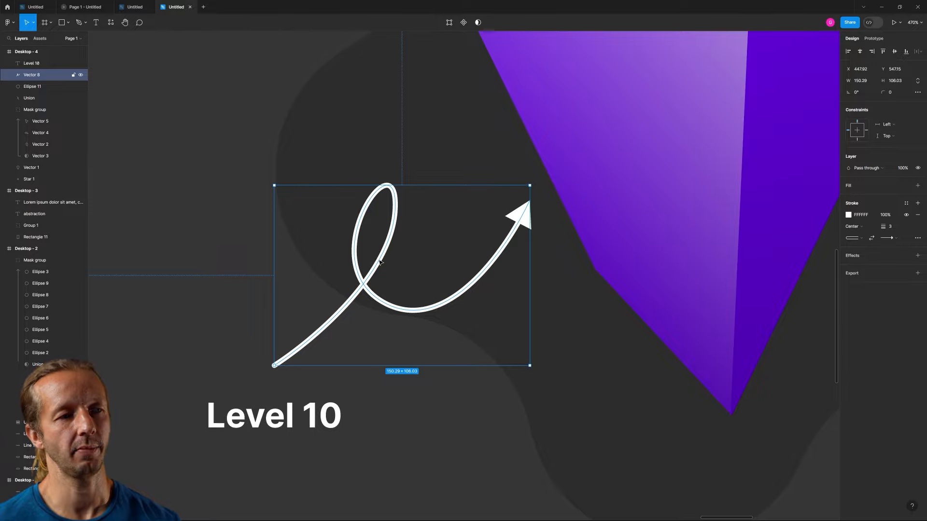
{"action": "double_click", "coordinate": [380, 262]}
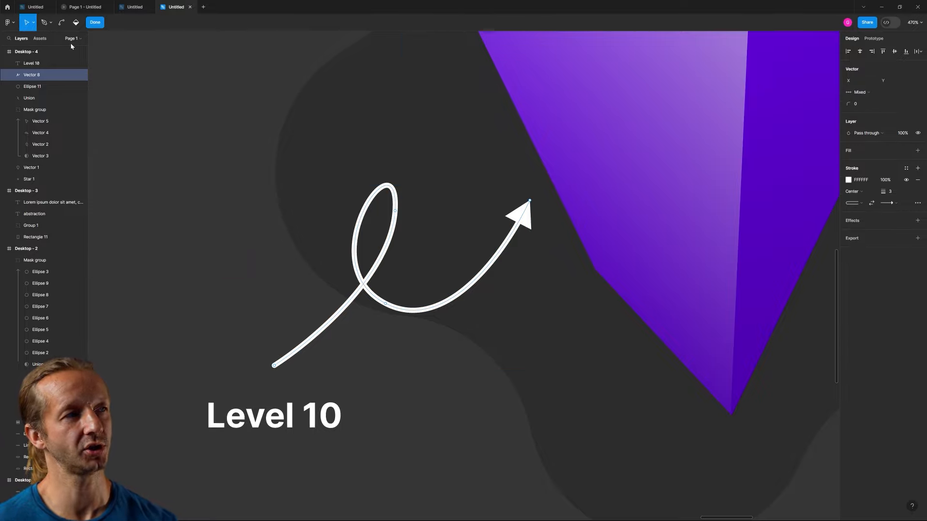
{"action": "left_click", "coordinate": [62, 24]}
{"action": "key", "text": "v"}
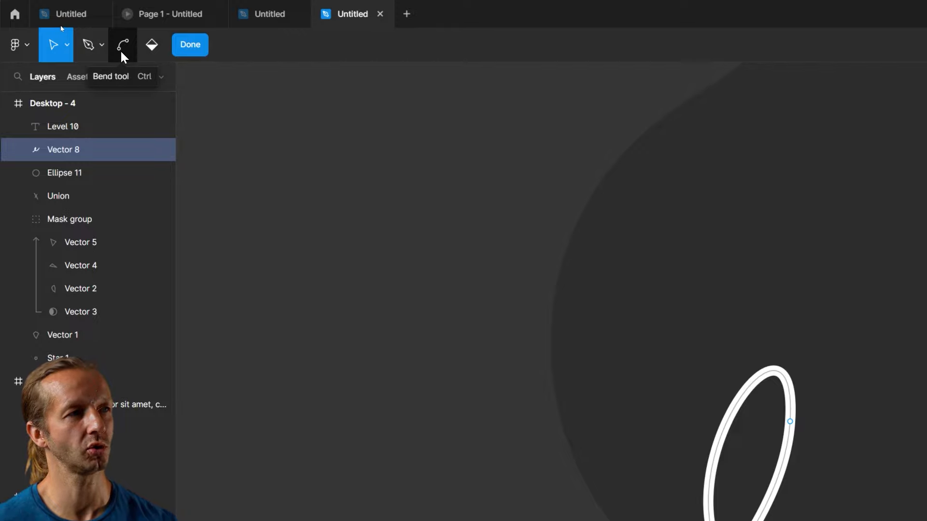
{"action": "left_click", "coordinate": [121, 52]}
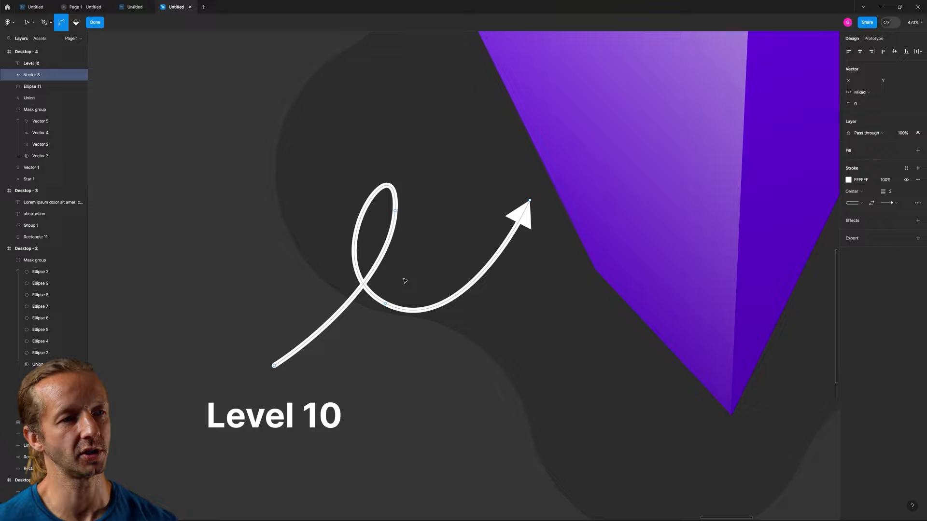
{"action": "mouse_move", "coordinate": [437, 312]}
{"action": "left_mouse_down"}
{"action": "mouse_move", "coordinate": [447, 307]}
{"action": "mouse_move", "coordinate": [437, 314]}
{"action": "mouse_move", "coordinate": [427, 270]}
{"action": "mouse_move", "coordinate": [435, 312]}
{"action": "mouse_move", "coordinate": [444, 307]}
{"action": "left_mouse_up"}
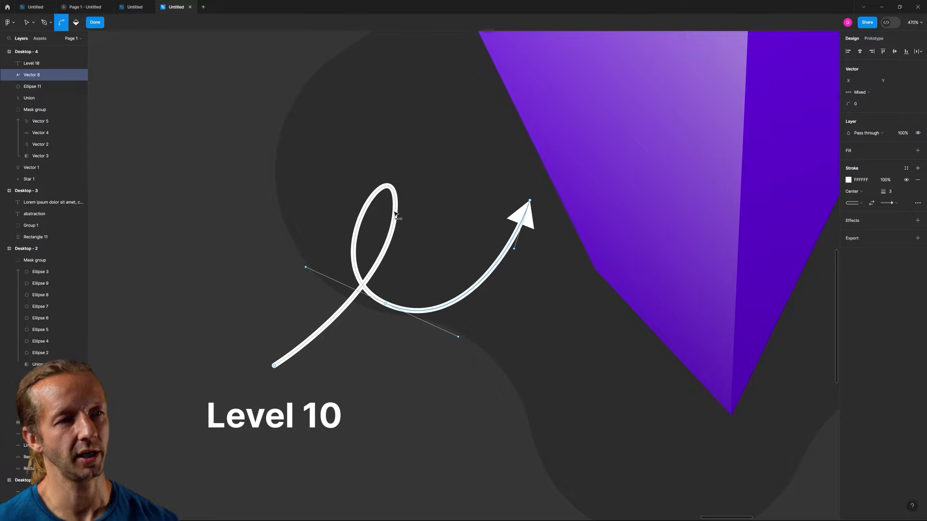
{"action": "left_click_drag", "start_coordinate": [396, 215], "coordinate": [405, 259]}
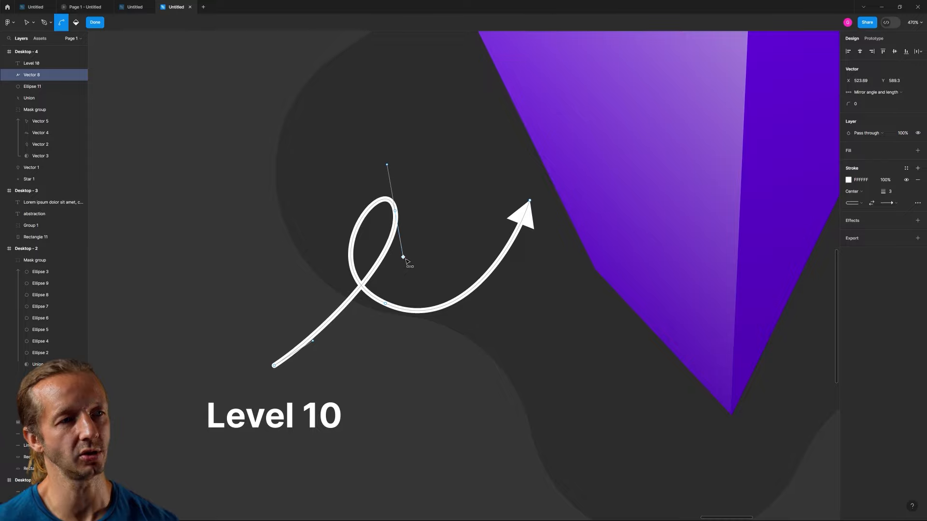
Move the arrow's tip slightly upward, shorten the lower loop point's handle, and finish editing the path.
{"action": "left_click", "coordinate": [25, 26]}
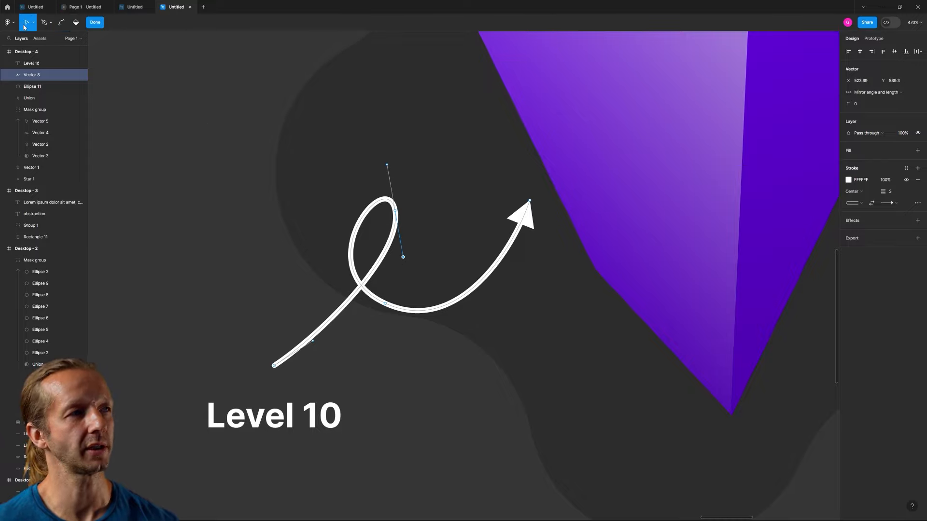
{"action": "left_click", "coordinate": [379, 264]}
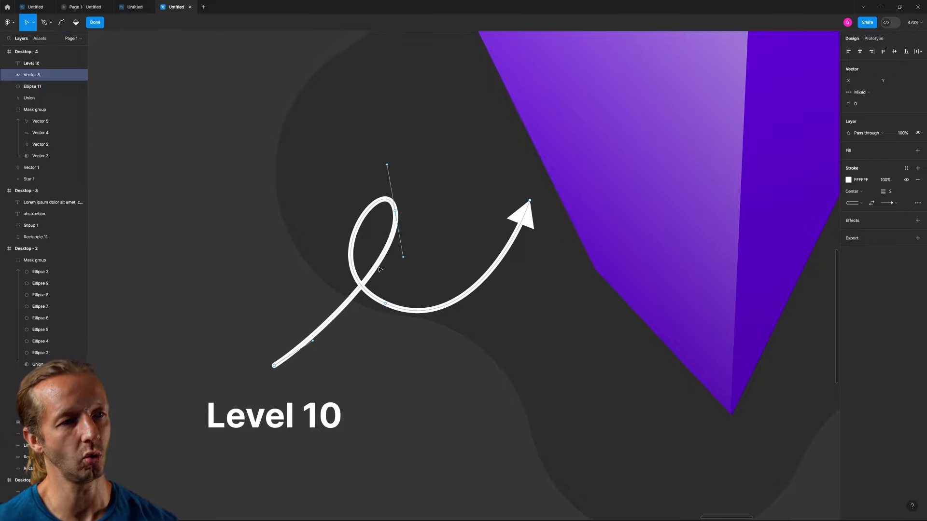
{"action": "left_click", "coordinate": [530, 200]}
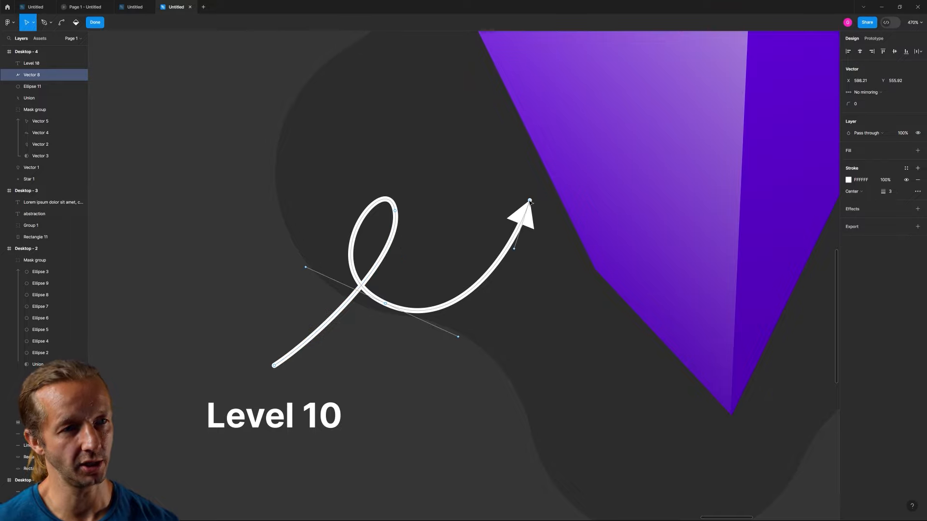
{"action": "mouse_move", "coordinate": [530, 202]}
{"action": "left_mouse_down"}
{"action": "mouse_move", "coordinate": [515, 246]}
{"action": "mouse_move", "coordinate": [529, 196]}
{"action": "left_mouse_up"}
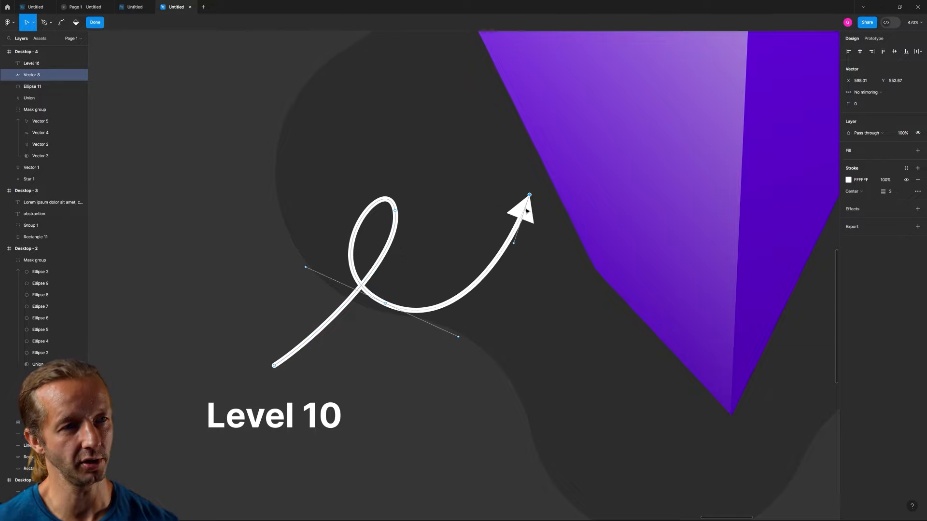
{"action": "mouse_move", "coordinate": [458, 337]}
{"action": "left_mouse_down"}
{"action": "mouse_move", "coordinate": [435, 367]}
{"action": "mouse_move", "coordinate": [450, 338]}
{"action": "left_mouse_up"}
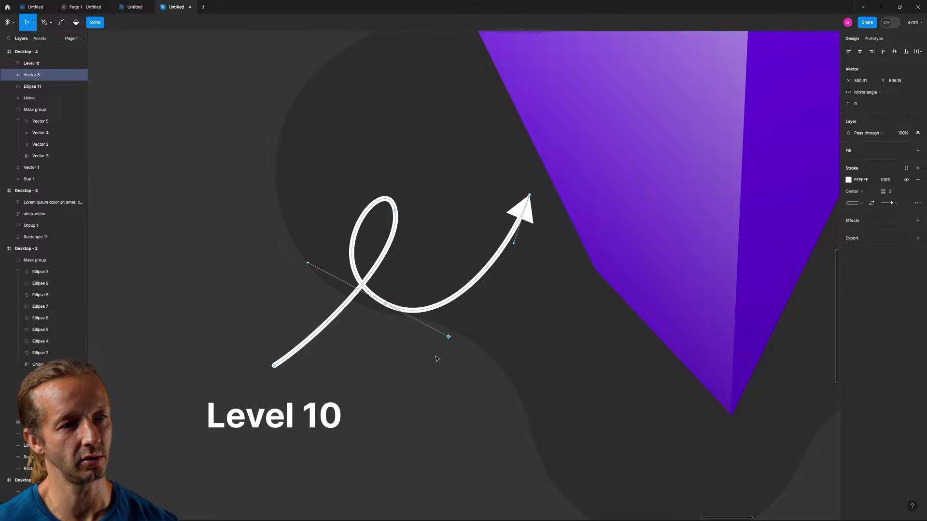
{"action": "key", "text": "Escape"}
{"action": "key", "text": "Escape"}
{"action": "scroll", "coordinate": [436, 356], "scroll_direction": "down", "scroll_amount": 10}
{"action": "scroll", "coordinate": [436, 357], "scroll_direction": "down", "scroll_amount": 5}
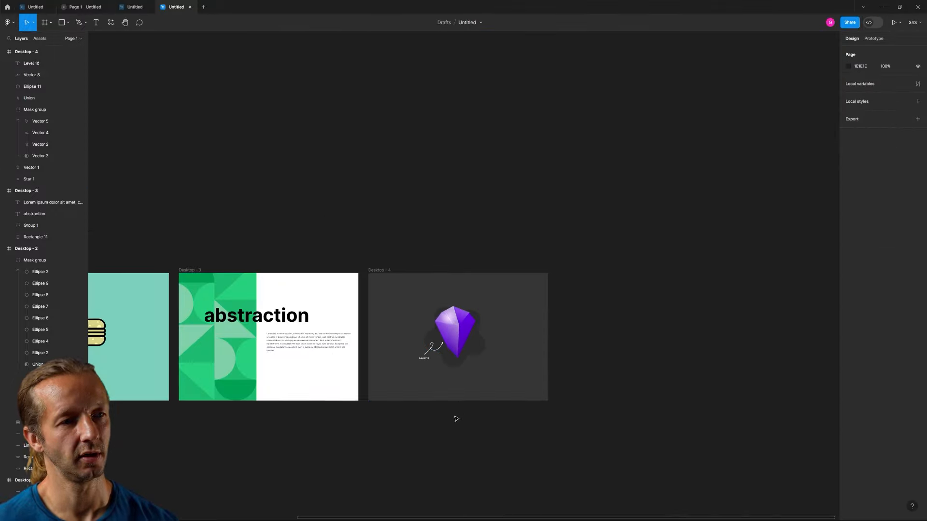
{"action": "left_click_drag", "start_coordinate": [456, 417], "coordinate": [646, 325]}
{"action": "left_click", "coordinate": [658, 260]}
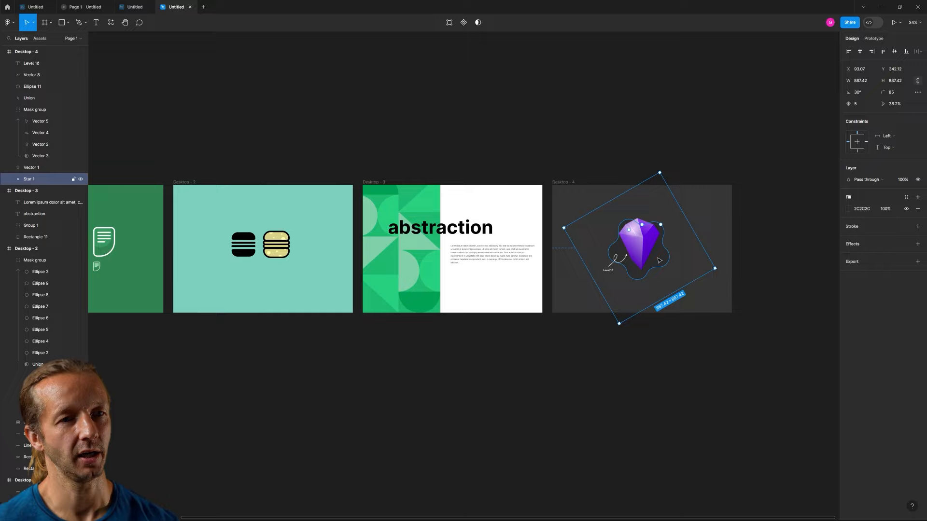
Darken the fill of the rounded blob behind the gem to 272727.
{"action": "left_click", "coordinate": [848, 209]}
{"action": "left_click_drag", "start_coordinate": [748, 311], "coordinate": [749, 308]}
{"action": "left_click", "coordinate": [695, 344]}
Duplicate the gem frame into the empty space beside it, beyond the last frame in the row.
{"action": "scroll", "coordinate": [533, 335], "scroll_direction": "down", "scroll_amount": 3}
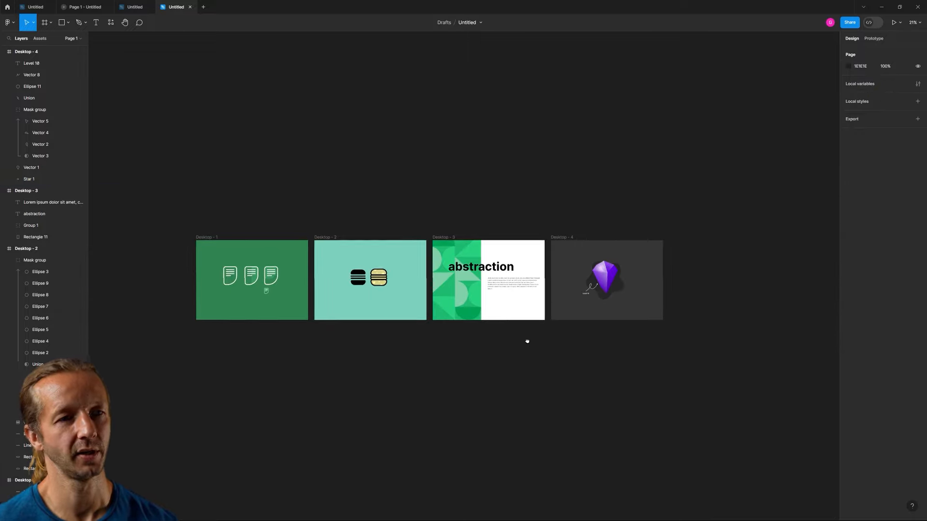
{"action": "left_click_drag", "start_coordinate": [525, 341], "coordinate": [542, 310]}
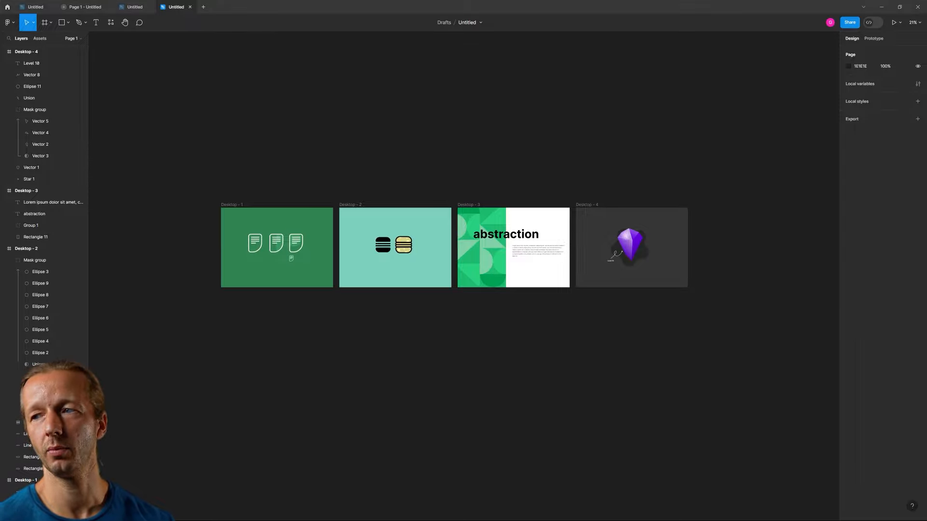
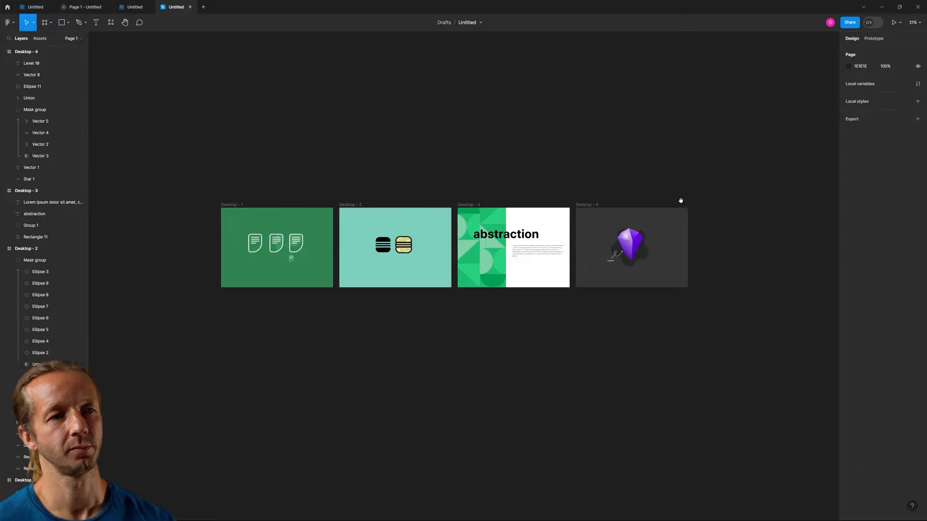
{"action": "left_click_drag", "start_coordinate": [680, 201], "coordinate": [405, 187]}
{"action": "scroll", "coordinate": [345, 198], "scroll_direction": "up", "scroll_amount": 2}
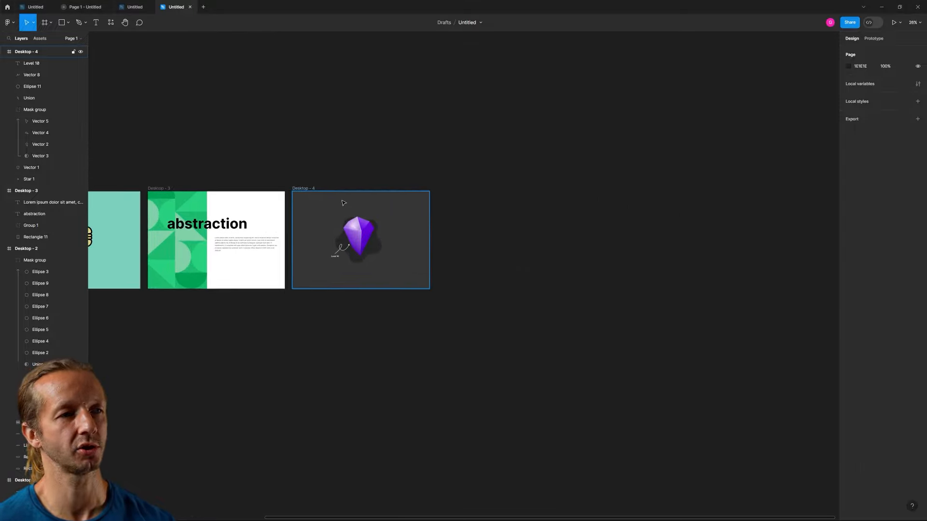
{"action": "left_click_drag", "start_coordinate": [300, 187], "coordinate": [454, 186]}
{"action": "left_click", "coordinate": [583, 227]}
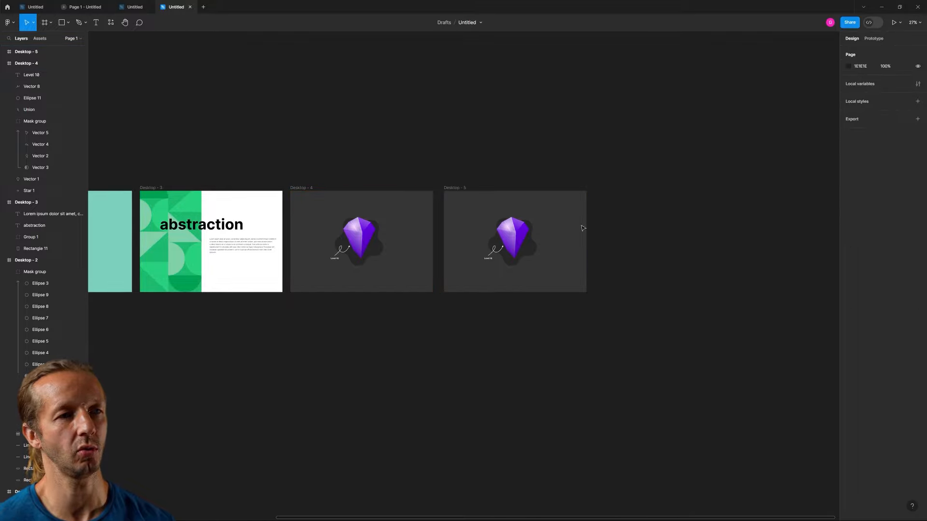
Set the duplicated frame's background fill to light purple E7C9FF.
{"action": "scroll", "coordinate": [555, 241], "scroll_direction": "up", "scroll_amount": 5}
{"action": "left_click_drag", "start_coordinate": [402, 163], "coordinate": [365, 170]}
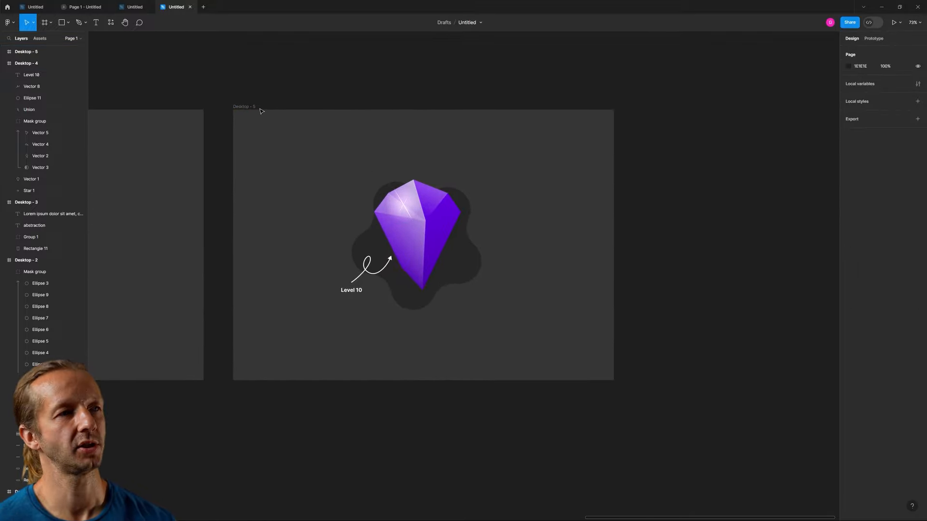
{"action": "left_click", "coordinate": [250, 107]}
{"action": "left_click", "coordinate": [848, 221]}
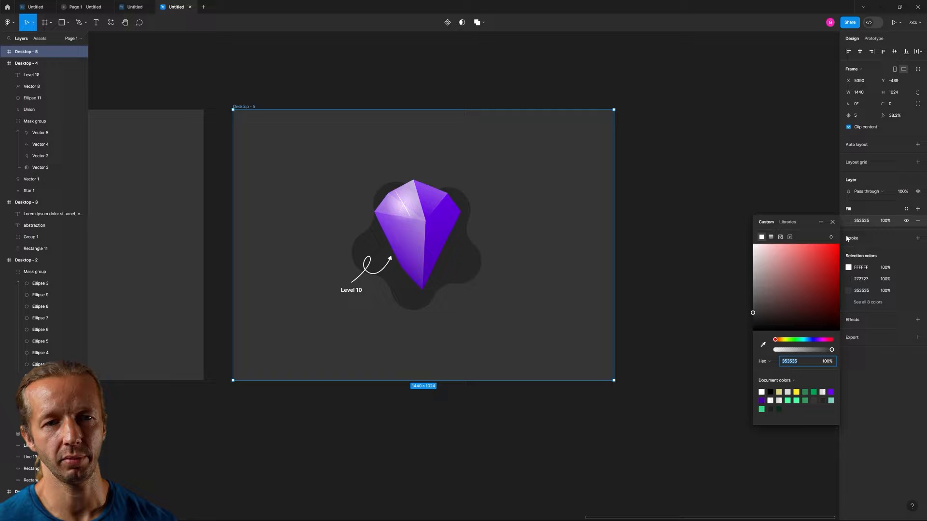
{"action": "left_click", "coordinate": [818, 340]}
{"action": "left_click_drag", "start_coordinate": [783, 255], "coordinate": [771, 246]}
{"action": "left_click", "coordinate": [649, 236]}
Delete the gem, blob, arrow and label from the light purple frame and select the empty frame.
{"action": "left_click_drag", "start_coordinate": [509, 318], "coordinate": [304, 178]}
{"action": "key", "text": "Delete"}
{"action": "left_click", "coordinate": [466, 197]}
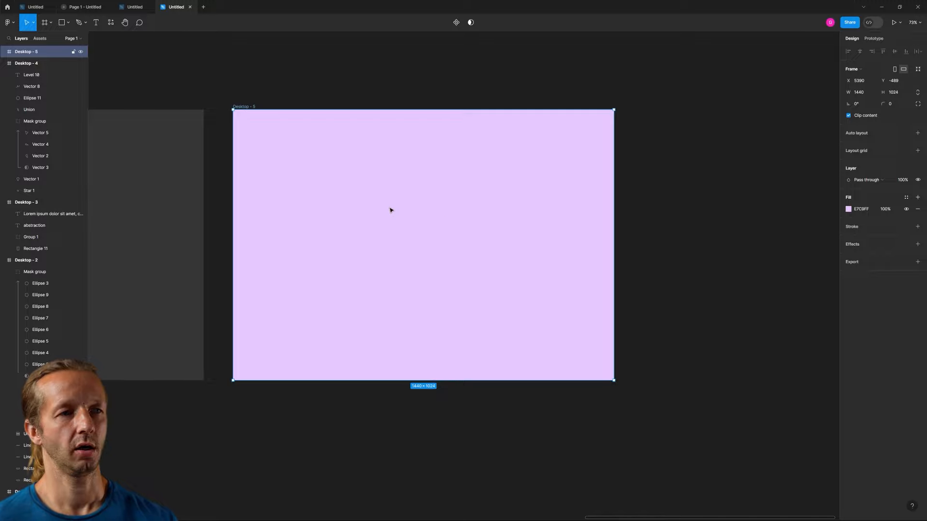
Draw a circle about 272 px in diameter in the upper middle of the light purple frame.
{"action": "scroll", "coordinate": [391, 210], "scroll_direction": "up", "scroll_amount": 3}
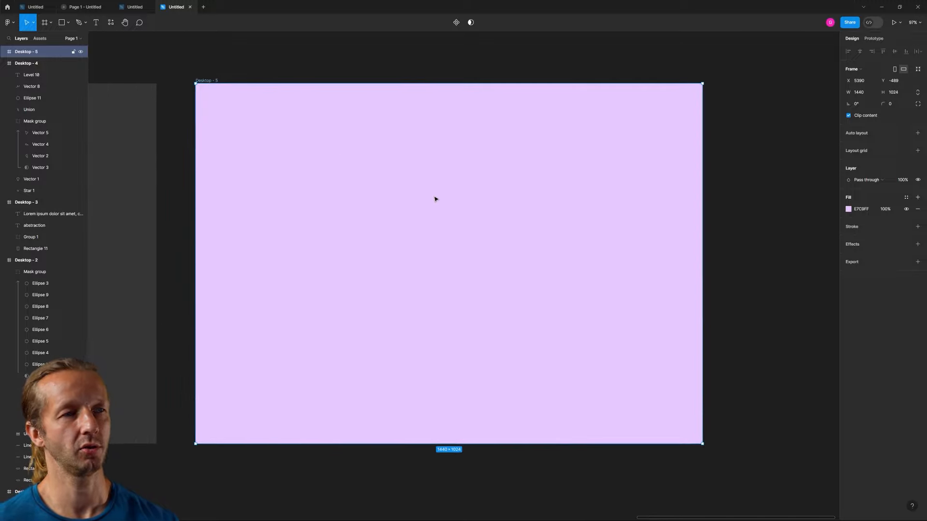
{"action": "left_click_drag", "start_coordinate": [435, 199], "coordinate": [441, 200]}
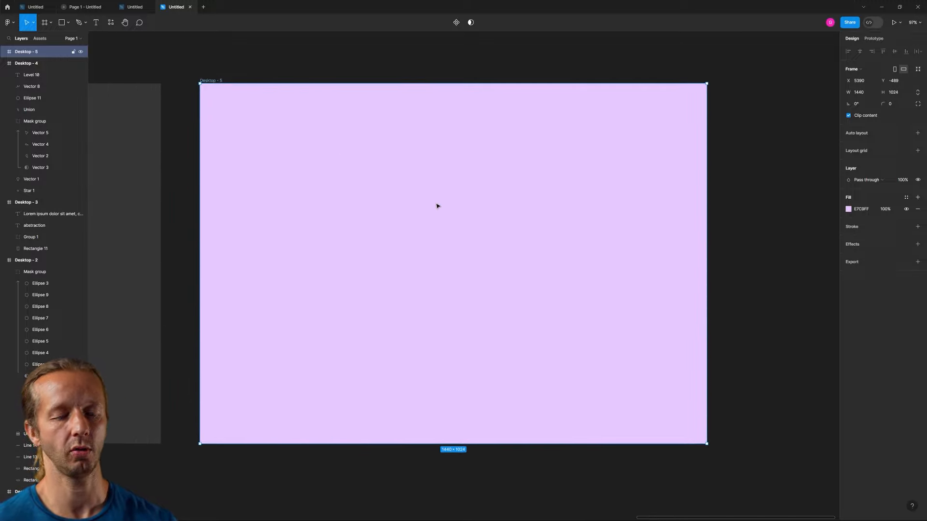
{"action": "key", "text": "o"}
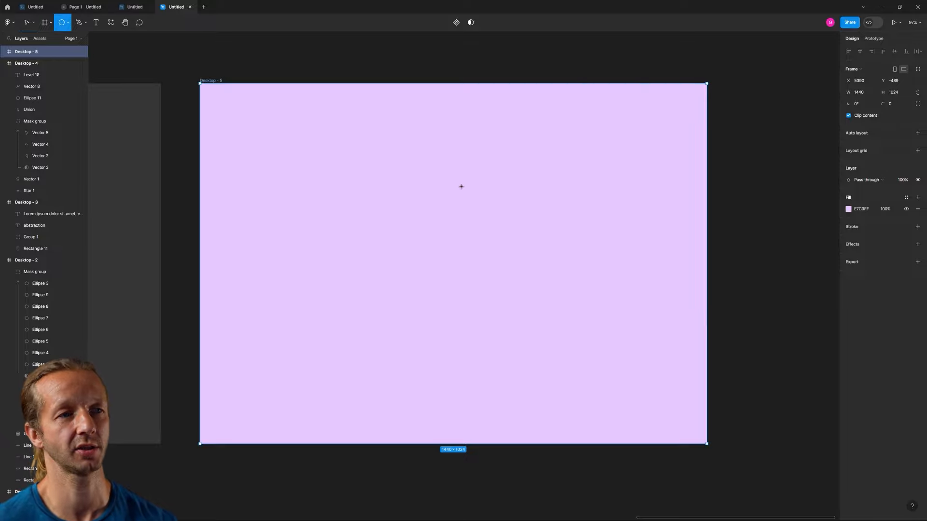
{"action": "left_click_drag", "start_coordinate": [461, 187], "coordinate": [509, 234]}
{"action": "left_click_drag", "start_coordinate": [469, 193], "coordinate": [472, 217]}
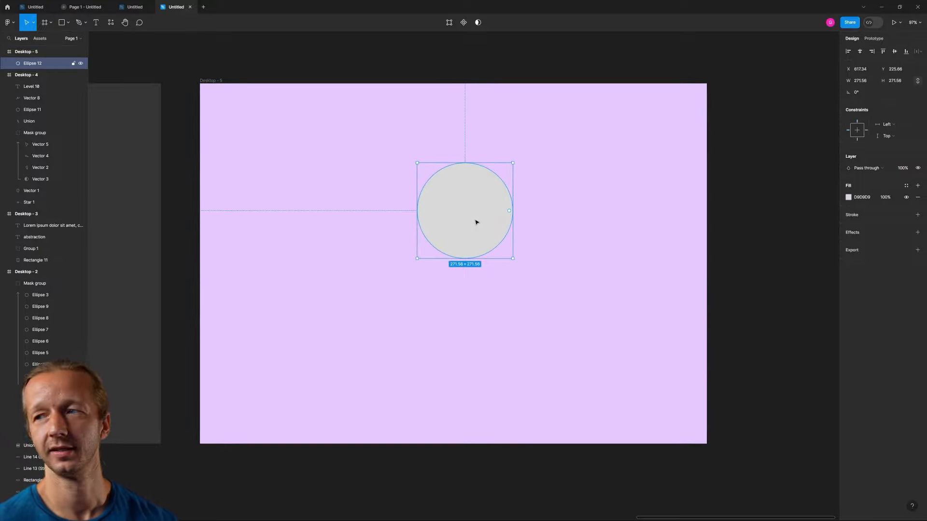
Fill the circle with blue 558EE5 and move it slightly lower, centred horizontally in the frame.
{"action": "left_click", "coordinate": [848, 198]}
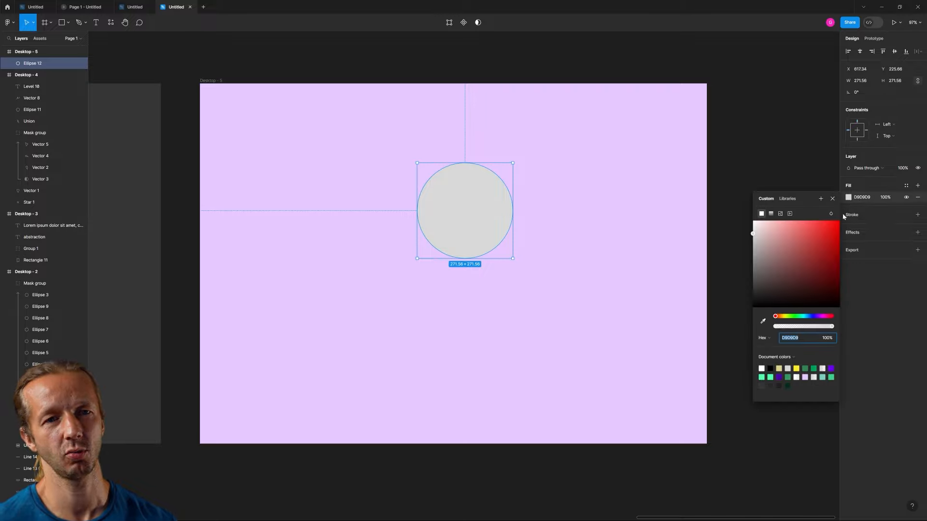
{"action": "left_click", "coordinate": [811, 317]}
{"action": "mouse_move", "coordinate": [831, 242]}
{"action": "left_mouse_down"}
{"action": "mouse_move", "coordinate": [844, 237]}
{"action": "mouse_move", "coordinate": [828, 226]}
{"action": "mouse_move", "coordinate": [808, 231]}
{"action": "left_mouse_up"}
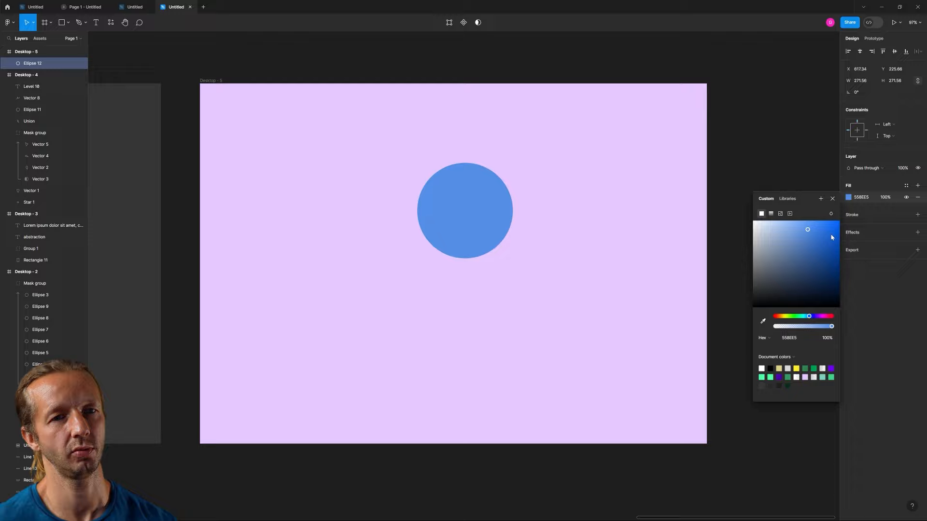
{"action": "left_click", "coordinate": [654, 245]}
{"action": "left_click_drag", "start_coordinate": [476, 209], "coordinate": [478, 230]}
{"action": "scroll", "coordinate": [449, 230], "scroll_direction": "up", "scroll_amount": 1}
{"action": "left_click", "coordinate": [567, 256]}
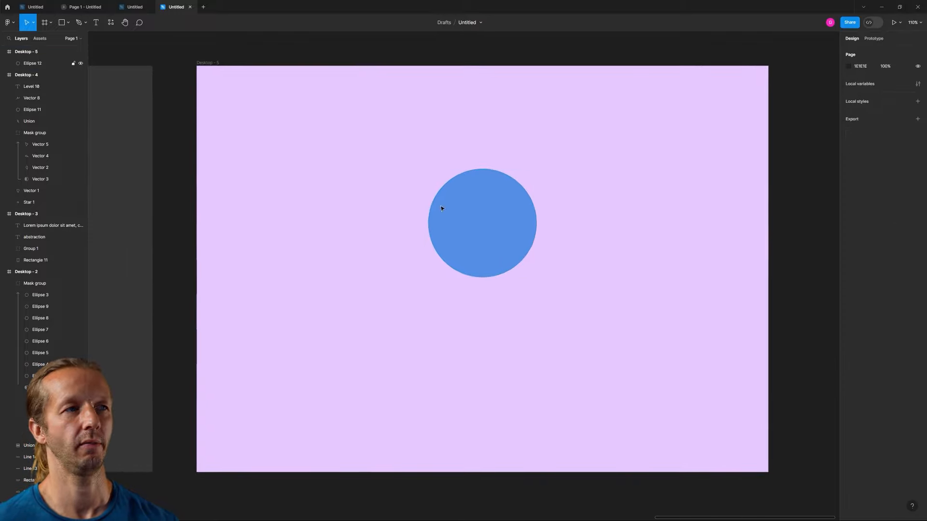
Start a Pen path at the circle's lower-left edge, running down and curling inward below the circle.
{"action": "key", "text": "p"}
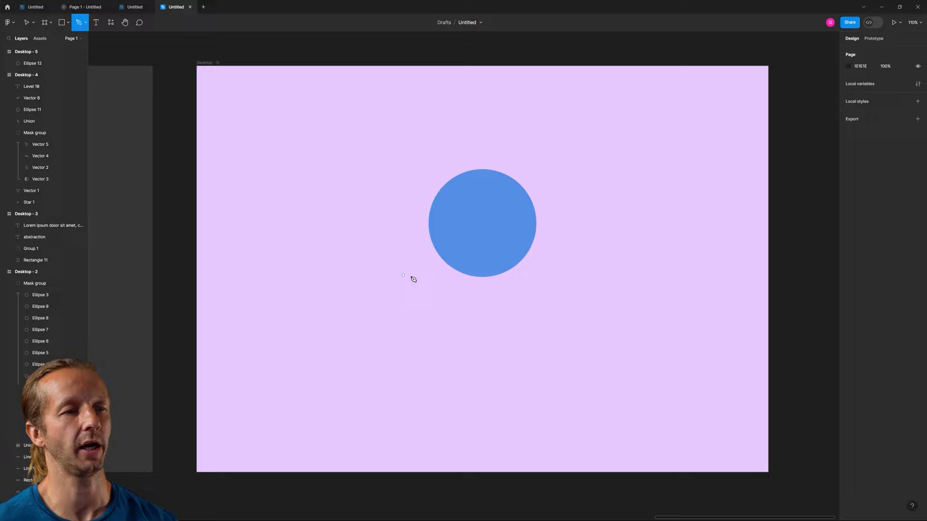
{"action": "left_click", "coordinate": [431, 241]}
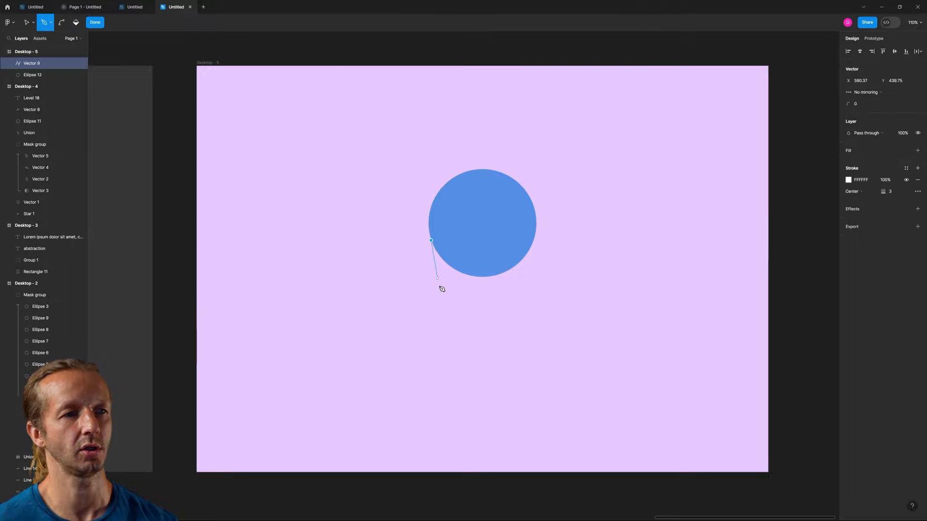
{"action": "left_click", "coordinate": [455, 329]}
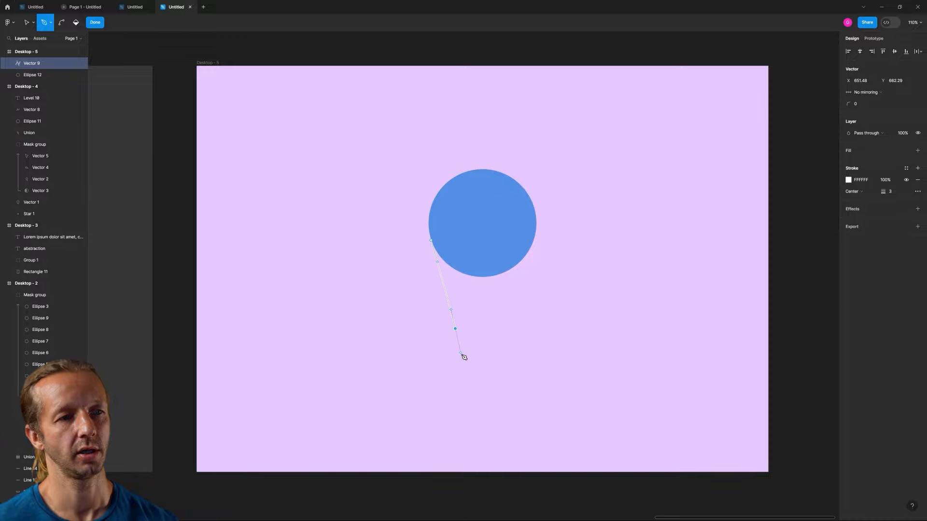
{"action": "left_click", "coordinate": [423, 357]}
{"action": "left_click_drag", "start_coordinate": [428, 333], "coordinate": [437, 337]}
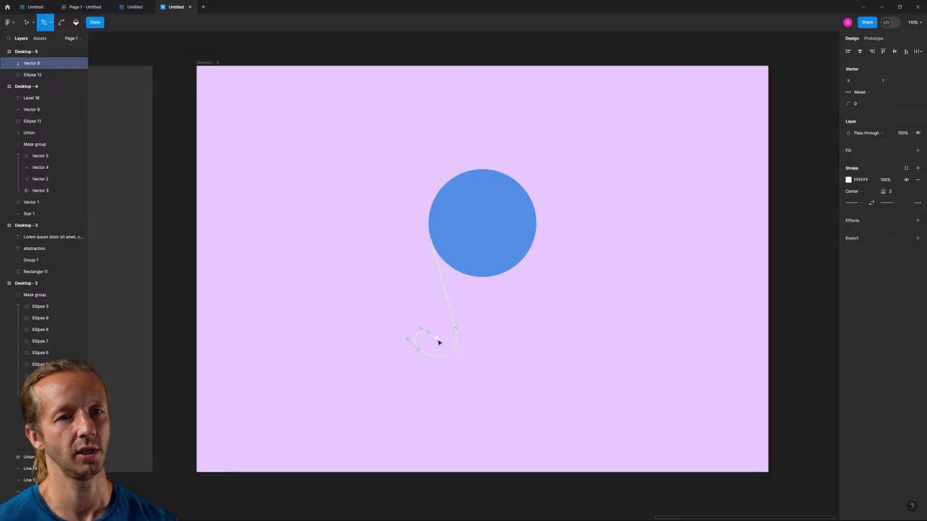
Change the Pen path's stroke colour to black 000000.
{"action": "left_click", "coordinate": [848, 179]}
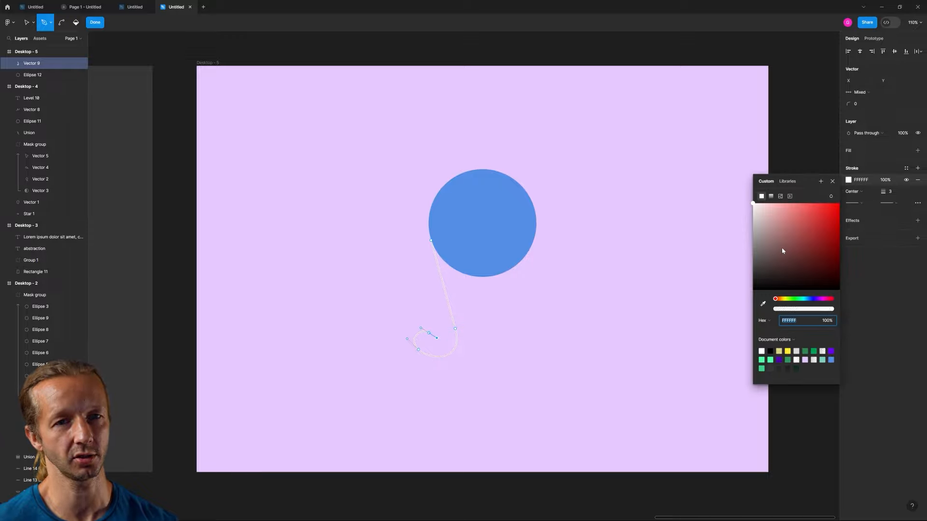
{"action": "left_click", "coordinate": [770, 351]}
{"action": "left_click", "coordinate": [445, 19]}
Continue the path around the tip of the curl and back along the curl's outer side with curved points.
{"action": "scroll", "coordinate": [439, 351], "scroll_direction": "up", "scroll_amount": 1}
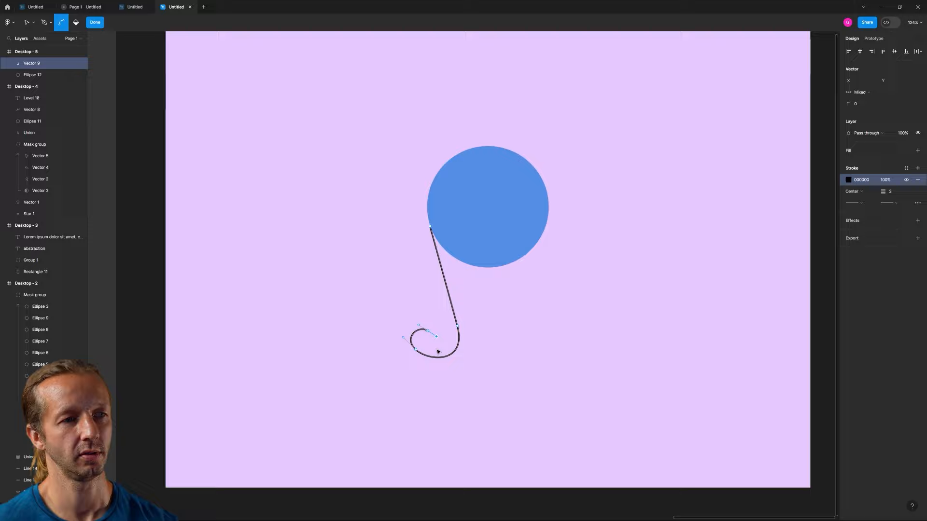
{"action": "scroll", "coordinate": [438, 351], "scroll_direction": "up", "scroll_amount": 3}
{"action": "key", "text": "p"}
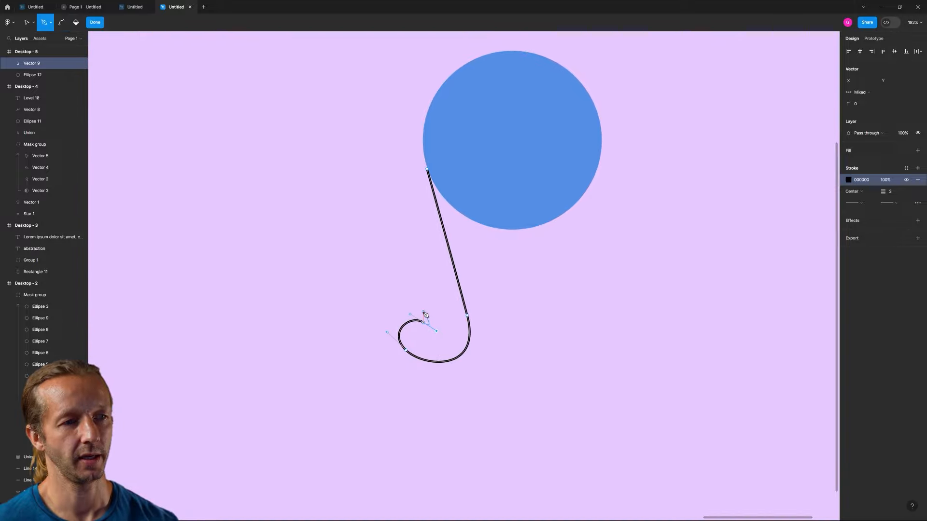
{"action": "left_click_drag", "start_coordinate": [424, 312], "coordinate": [415, 307]}
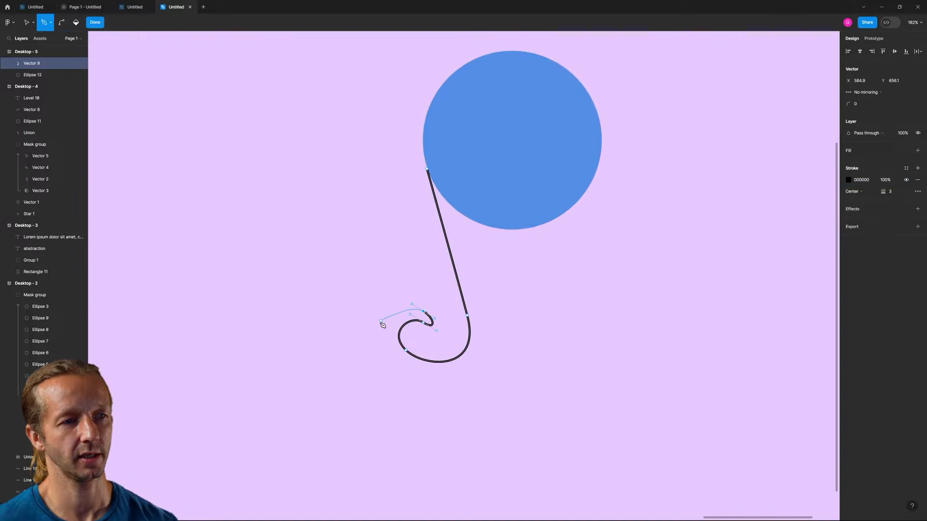
{"action": "left_click_drag", "start_coordinate": [377, 330], "coordinate": [375, 360]}
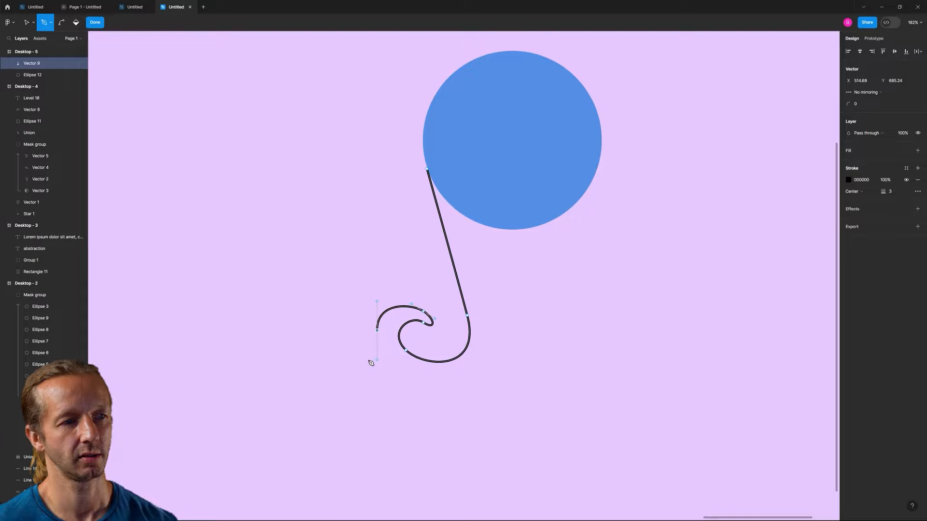
{"action": "key", "text": "ctrl+z"}
{"action": "left_click_drag", "start_coordinate": [376, 329], "coordinate": [371, 355]}
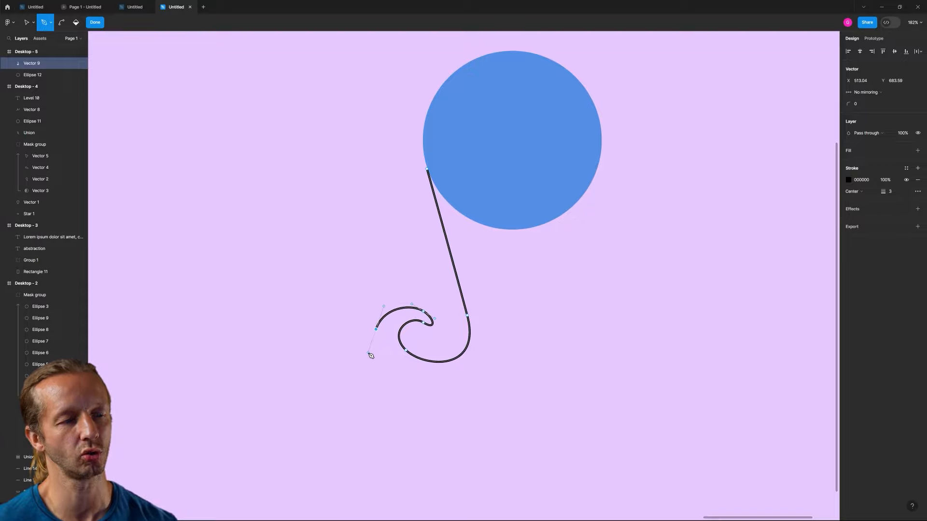
Extend the path around a rounded bottom up to the circle's lower-right edge and close it with an arc inside the circle.
{"action": "left_click_drag", "start_coordinate": [448, 395], "coordinate": [524, 395]}
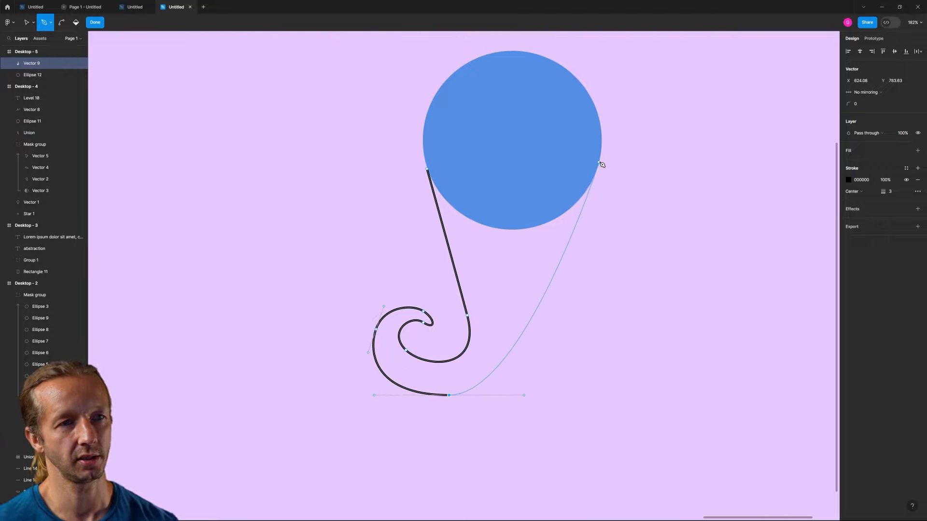
{"action": "left_click_drag", "start_coordinate": [597, 169], "coordinate": [635, 65]}
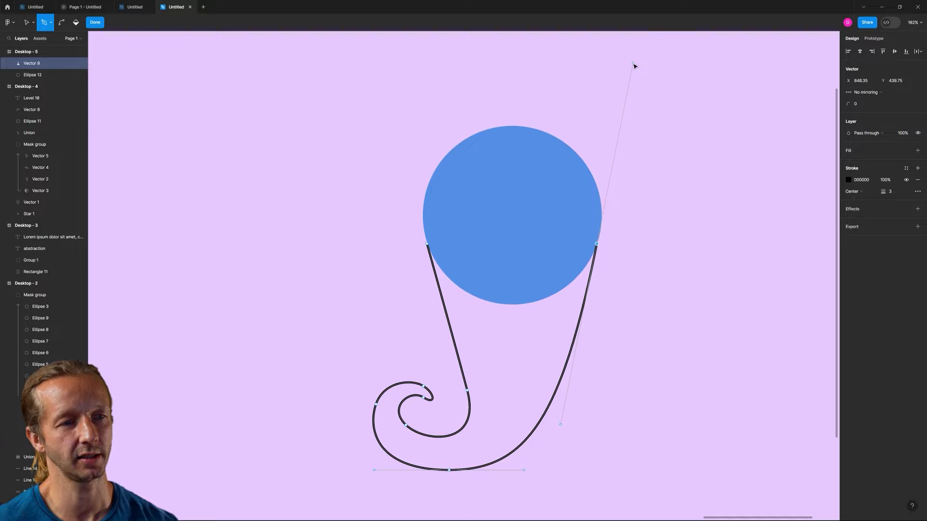
{"action": "left_click", "coordinate": [633, 64], "text": "alt"}
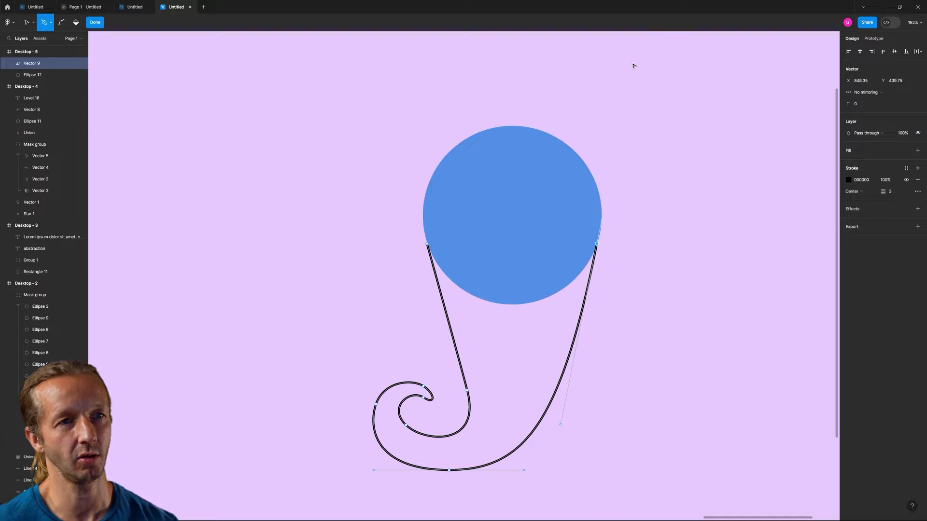
{"action": "left_click", "coordinate": [634, 70], "text": "ctrl"}
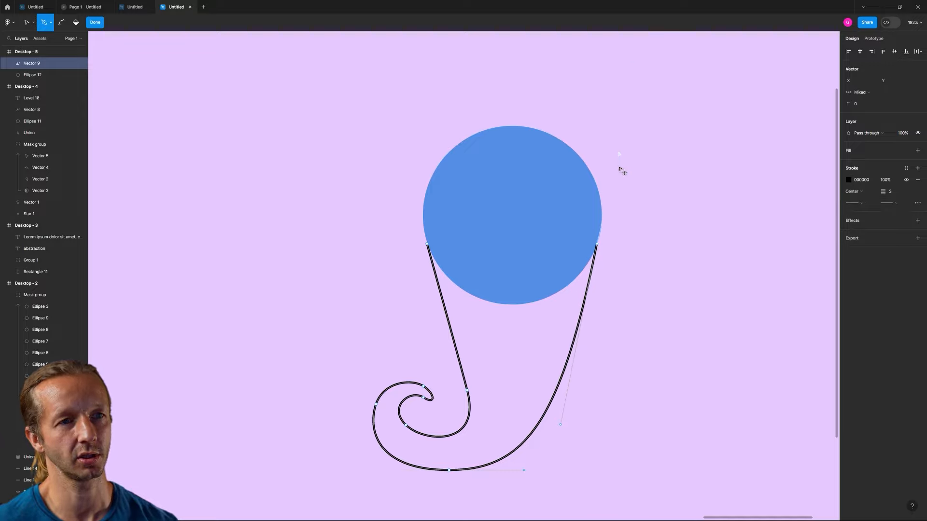
{"action": "left_click", "coordinate": [603, 209]}
{"action": "left_click_drag", "start_coordinate": [506, 214], "coordinate": [410, 277]}
{"action": "key", "text": "Escape"}
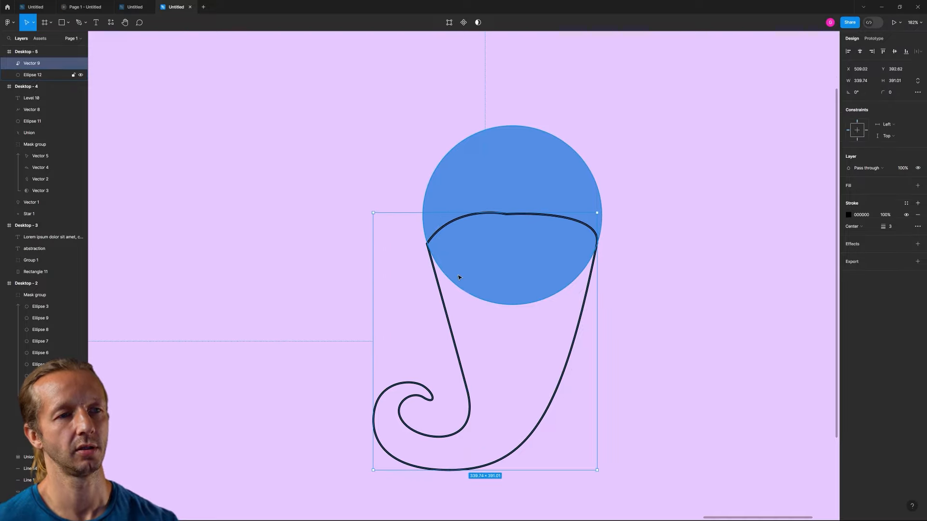
Replace the curled shape's stroke with a fill sampled from the circle's blue, 558EE5.
{"action": "left_click", "coordinate": [918, 215]}
{"action": "left_click", "coordinate": [918, 185]}
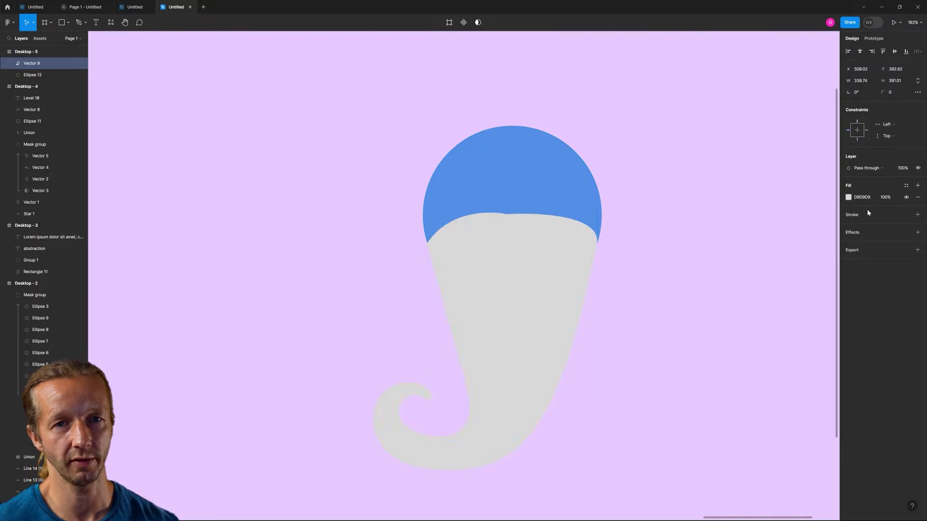
{"action": "left_click", "coordinate": [848, 197]}
{"action": "left_click", "coordinate": [763, 321]}
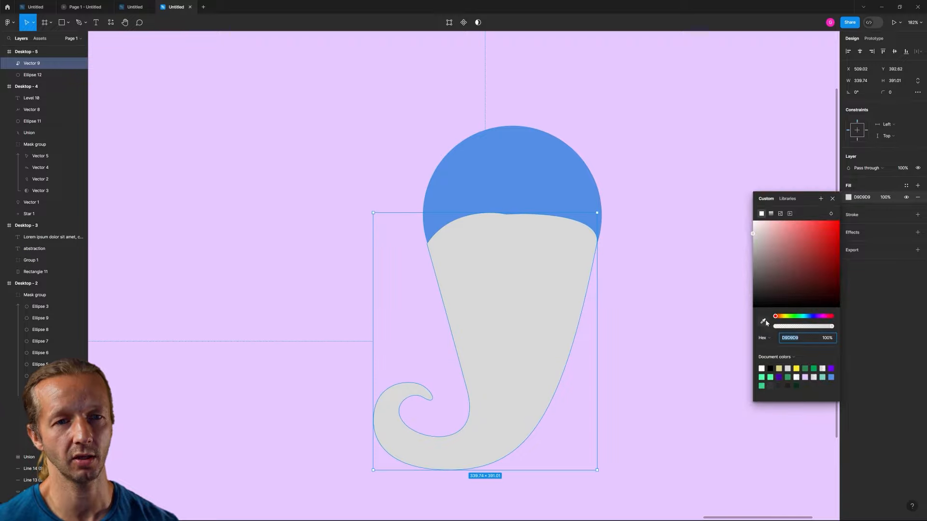
{"action": "left_click", "coordinate": [583, 194]}
{"action": "left_click", "coordinate": [665, 184]}
{"action": "left_click", "coordinate": [550, 275]}
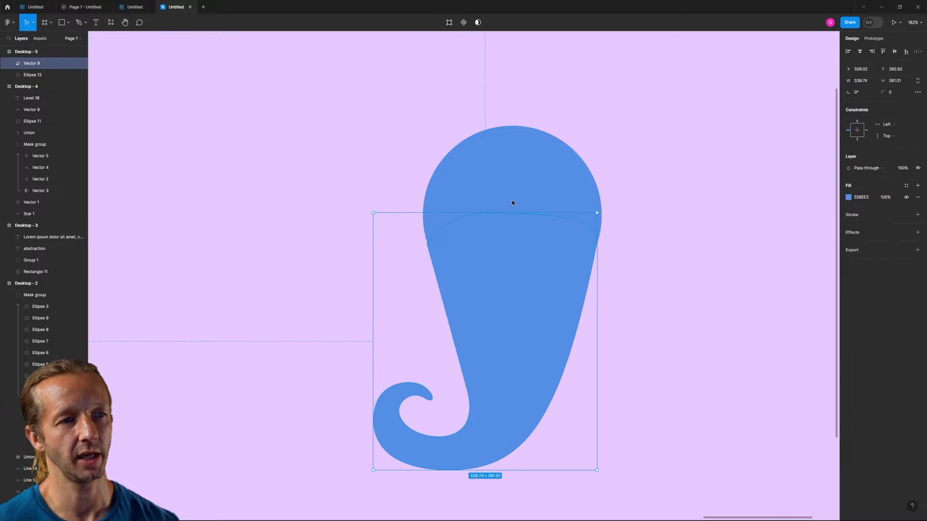
Move the curled shape's upper-left anchor point onto the circle's edge so that both outlines meet smoothly.
{"action": "scroll", "coordinate": [434, 266], "scroll_direction": "up", "scroll_amount": 10}
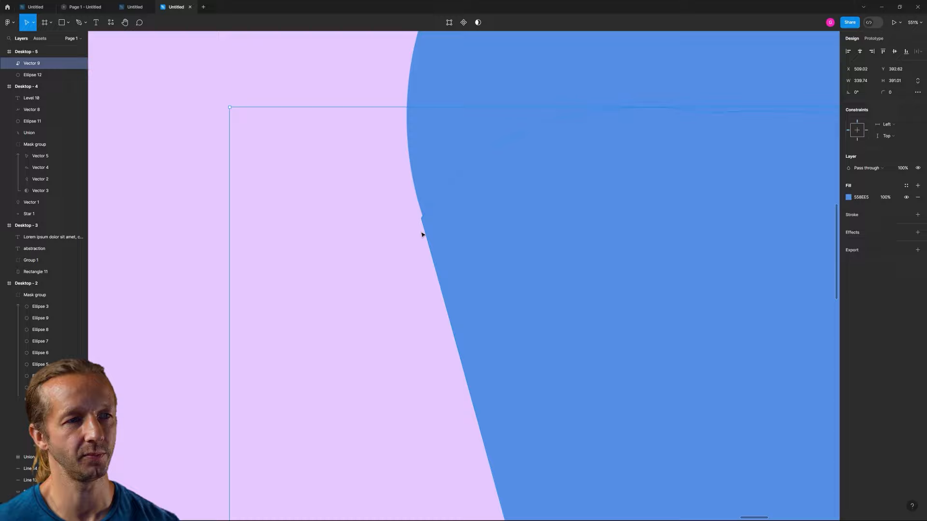
{"action": "double_click", "coordinate": [419, 226]}
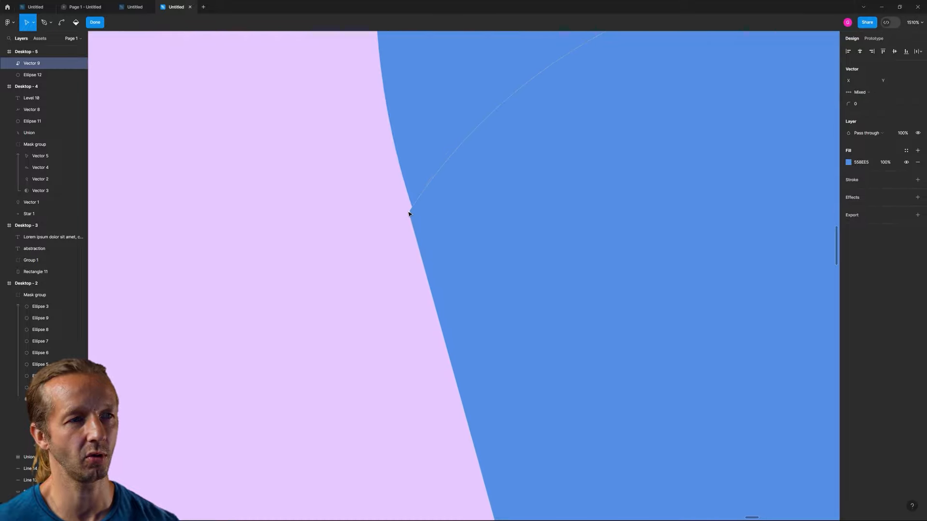
{"action": "left_click", "coordinate": [406, 196]}
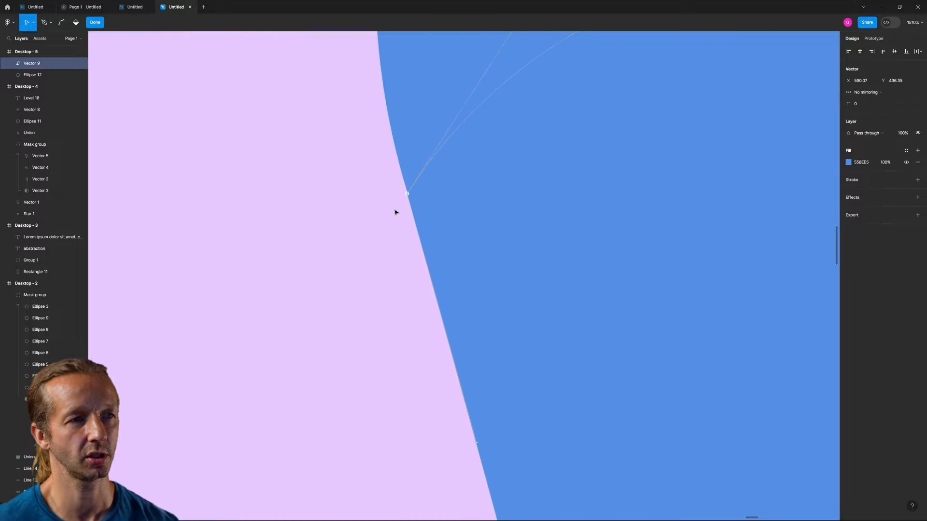
{"action": "key", "text": "Escape"}
{"action": "scroll", "coordinate": [393, 220], "scroll_direction": "down", "scroll_amount": 10}
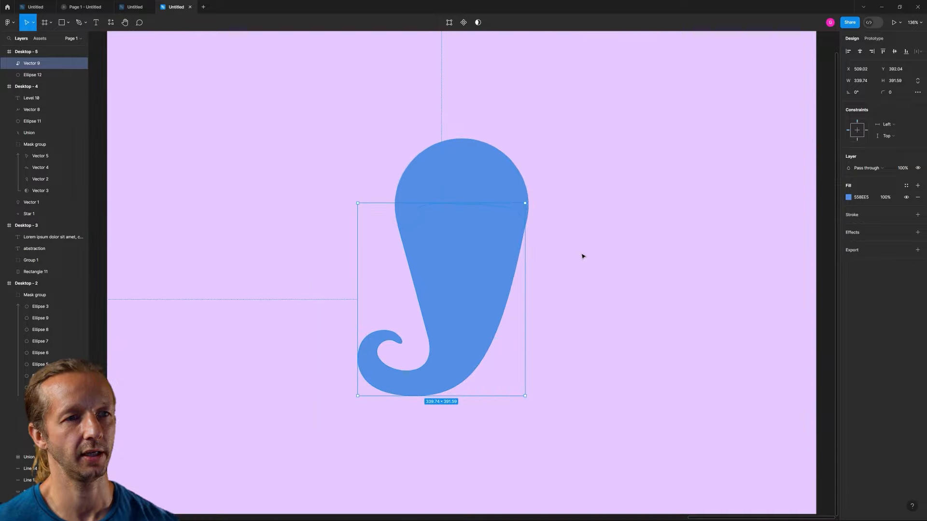
Combine the curled shape and the blue circle into one shape with a Union.
{"action": "left_click", "coordinate": [582, 257]}
{"action": "scroll", "coordinate": [498, 256], "scroll_direction": "up", "scroll_amount": 1}
{"action": "left_click", "coordinate": [490, 240]}
{"action": "left_click", "coordinate": [484, 175], "text": "shift"}
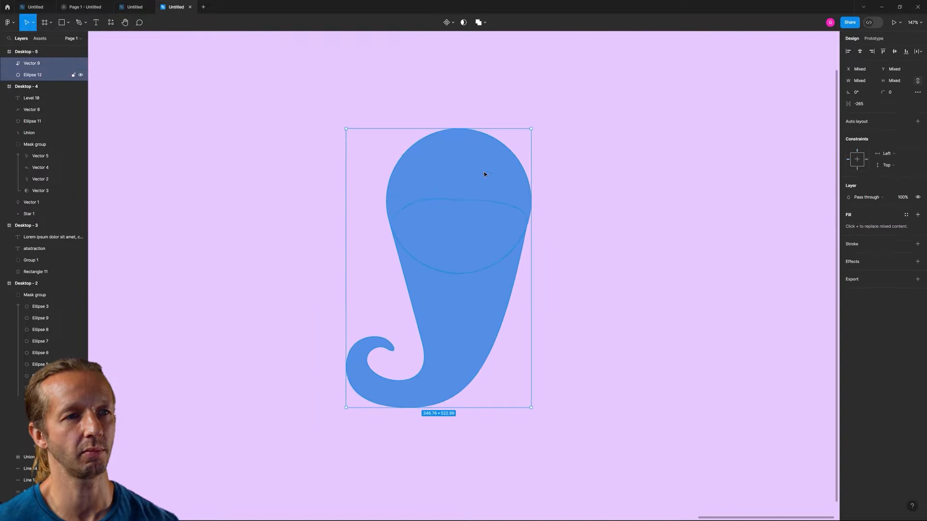
{"action": "left_click", "coordinate": [481, 22]}
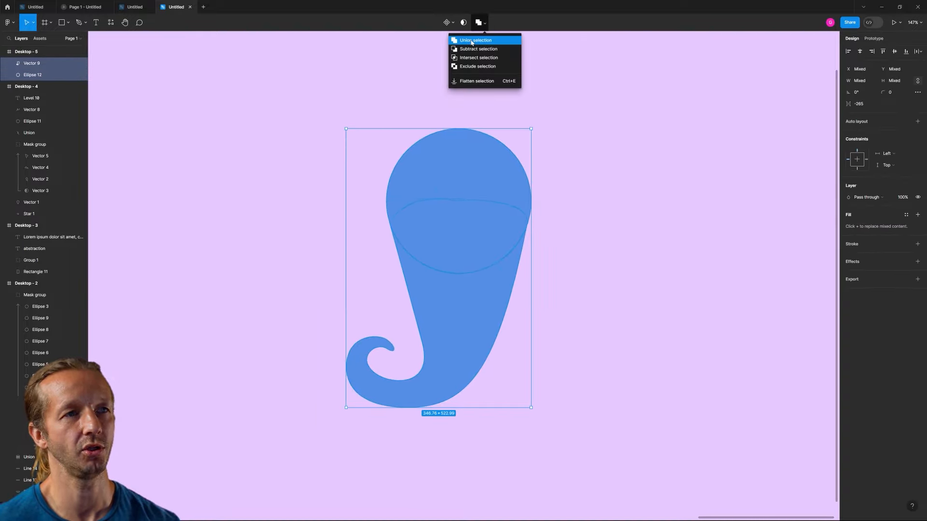
{"action": "left_click", "coordinate": [474, 41]}
{"action": "left_click", "coordinate": [614, 213]}
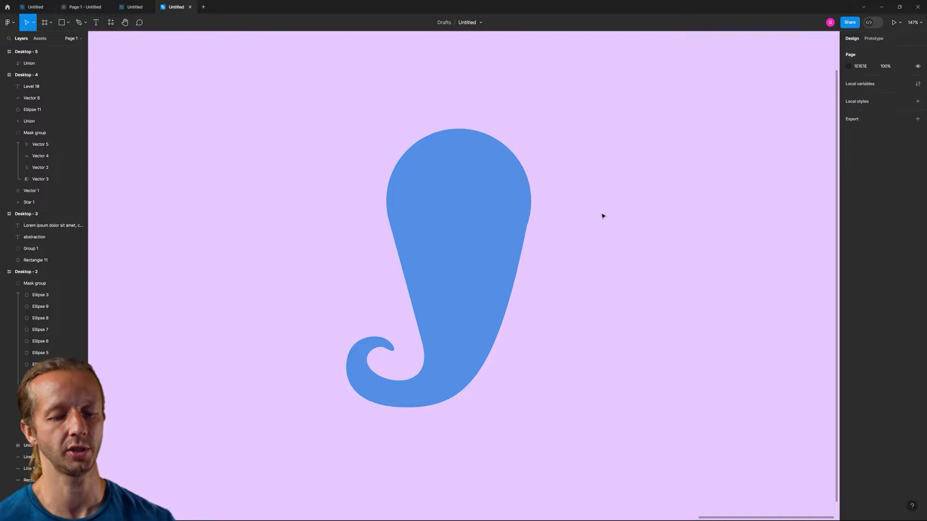
Draw an eye circle about 84 by 84 on the head's upper-right edge and fill it with white FFFFFF.
{"action": "key", "text": "o"}
{"action": "mouse_move", "coordinate": [500, 189]}
{"action": "left_mouse_down"}
{"action": "mouse_move", "coordinate": [521, 210]}
{"action": "mouse_move", "coordinate": [513, 183]}
{"action": "left_mouse_up"}
{"action": "left_click", "coordinate": [849, 197]}
{"action": "left_click_drag", "start_coordinate": [772, 236], "coordinate": [751, 220]}
{"action": "left_click", "coordinate": [626, 178]}
Add a black 000000 stroke with a width of 13 to both the blue body and the white eye circle.
{"action": "left_click", "coordinate": [457, 179]}
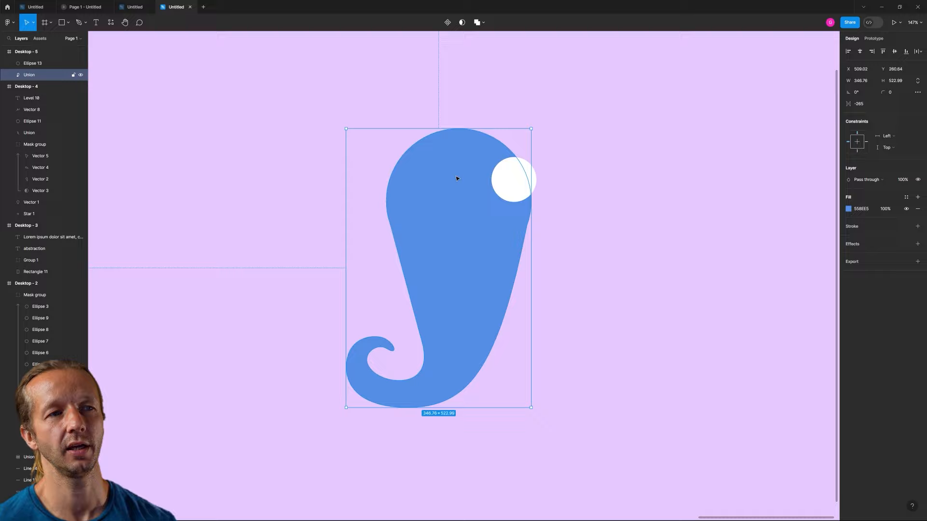
{"action": "left_click", "coordinate": [506, 182], "text": "shift"}
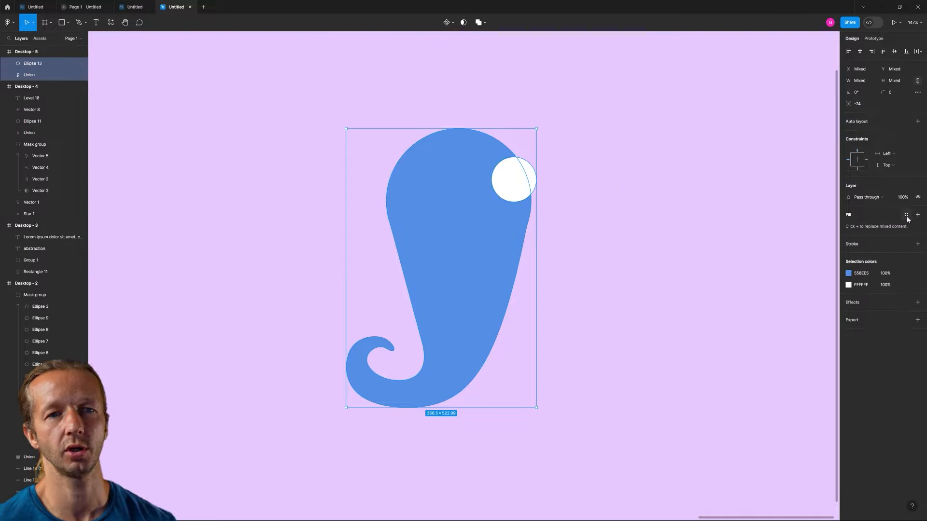
{"action": "left_click", "coordinate": [917, 244]}
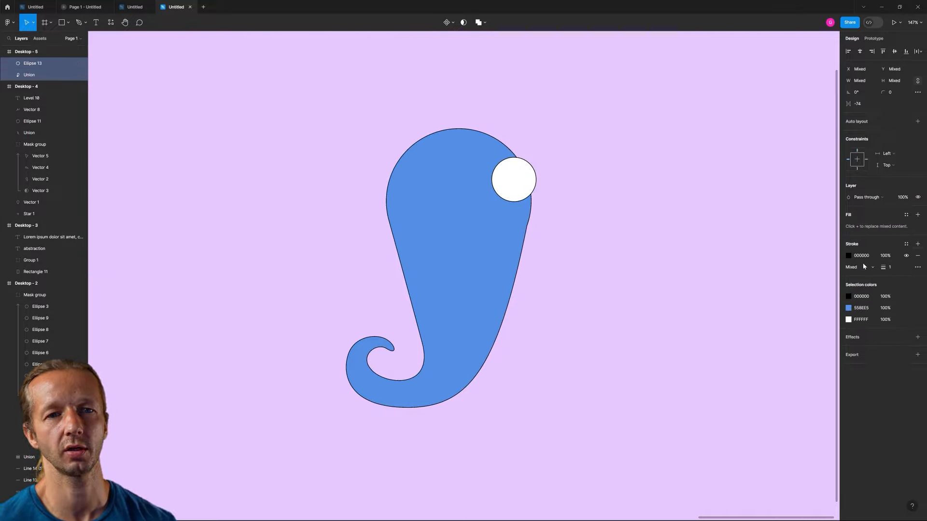
{"action": "left_click_drag", "start_coordinate": [882, 267], "coordinate": [889, 267]}
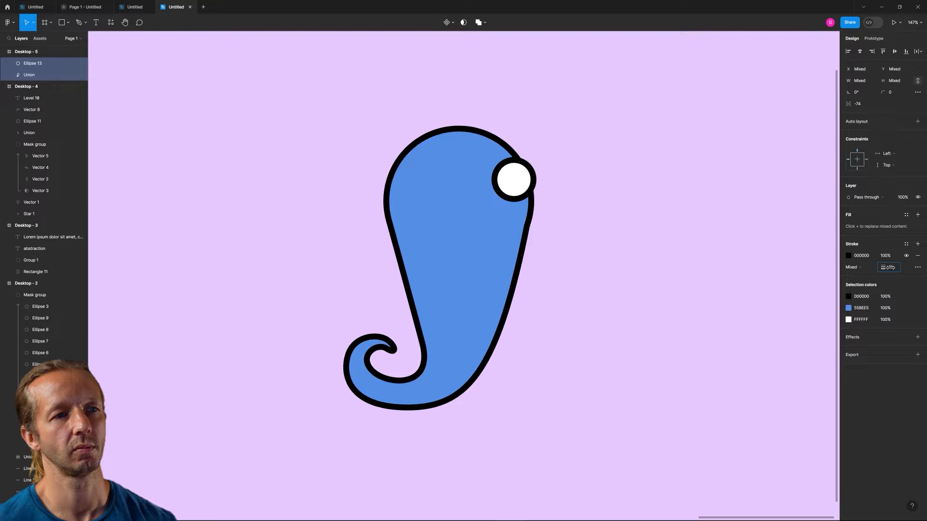
{"action": "left_click", "coordinate": [603, 210]}
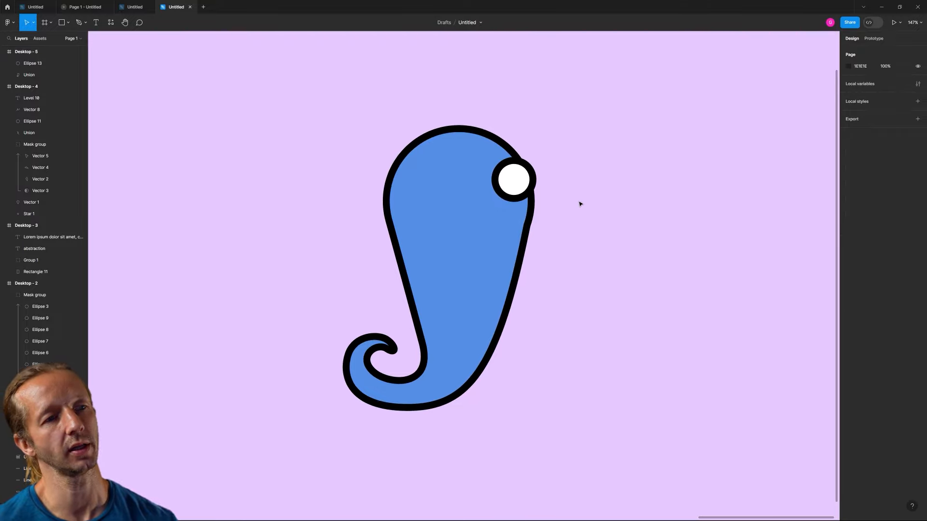
Move the curled vector's upper-right anchor point up onto the circle's edge to smooth the kink below the eye.
{"action": "double_click", "coordinate": [509, 235]}
{"action": "scroll", "coordinate": [533, 230], "scroll_direction": "up", "scroll_amount": 10}
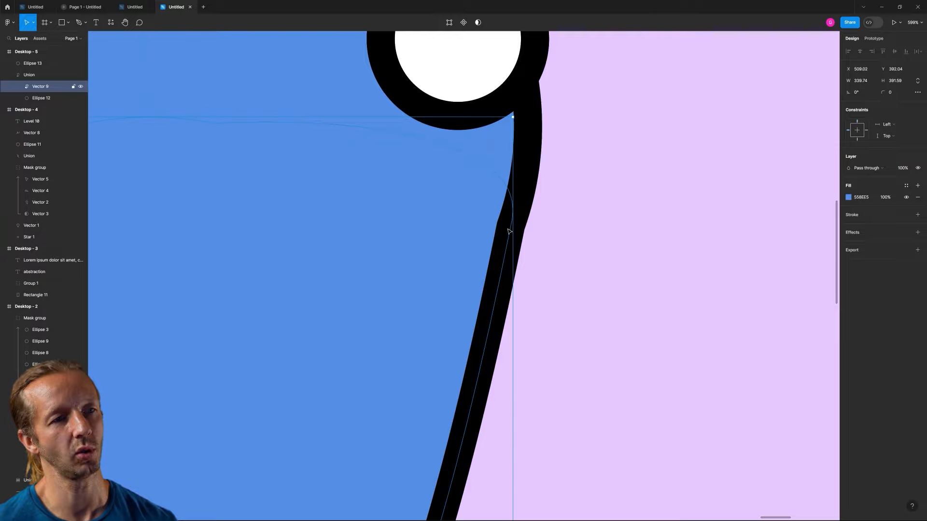
{"action": "double_click", "coordinate": [509, 237]}
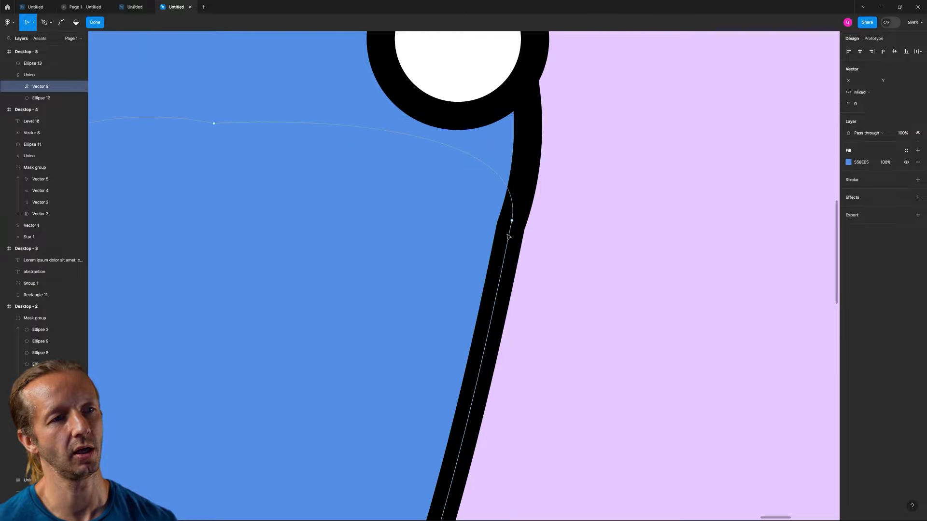
{"action": "left_click", "coordinate": [511, 220]}
{"action": "left_click_drag", "start_coordinate": [515, 218], "coordinate": [523, 182]}
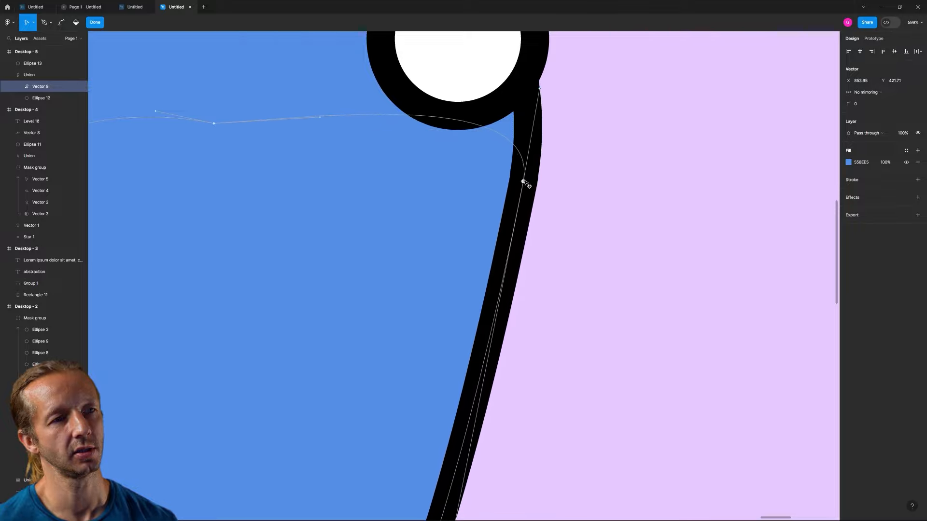
{"action": "key", "text": "Escape"}
{"action": "left_click", "coordinate": [578, 179]}
{"action": "scroll", "coordinate": [587, 188], "scroll_direction": "down", "scroll_amount": 5}
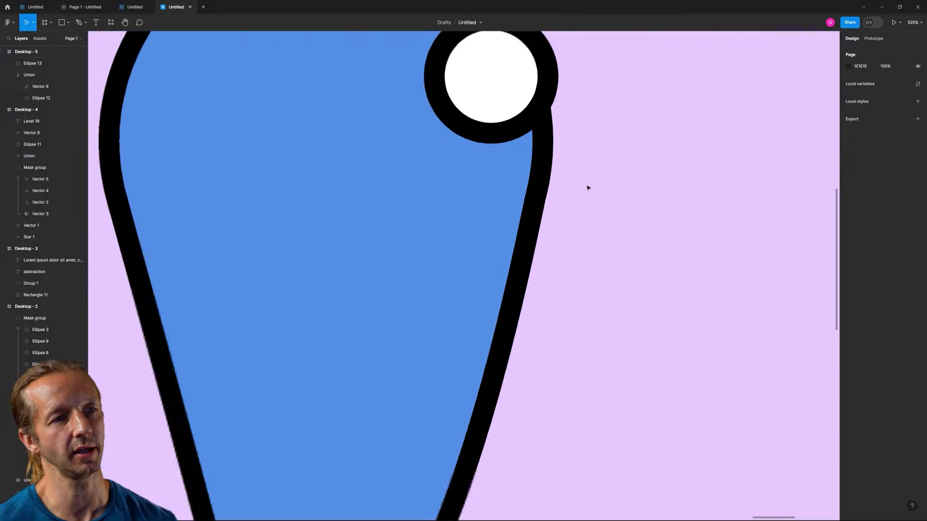
{"action": "left_click_drag", "start_coordinate": [583, 168], "coordinate": [548, 200]}
{"action": "scroll", "coordinate": [538, 192], "scroll_direction": "up", "scroll_amount": 2}
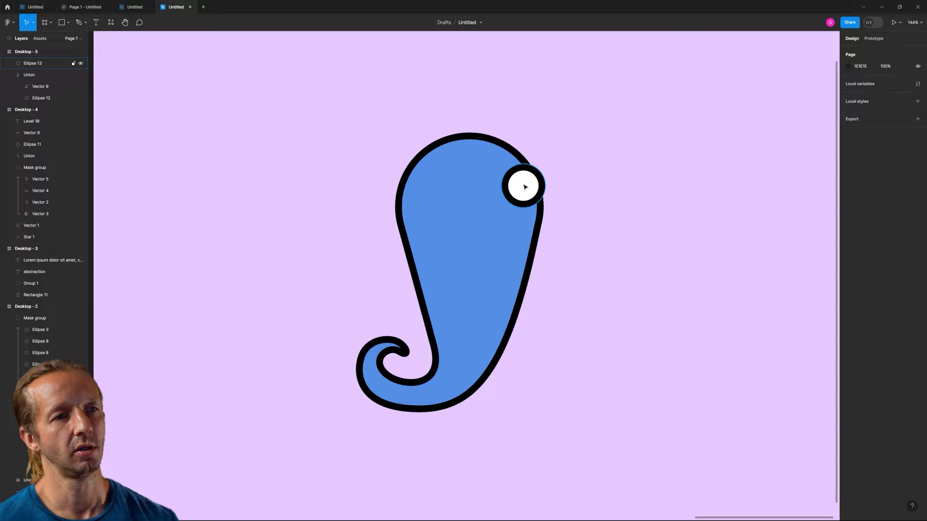
Duplicate the white eye circle, shrink the copy about its centre to about 42 by 42, and remove its stroke.
{"action": "left_click", "coordinate": [525, 187]}
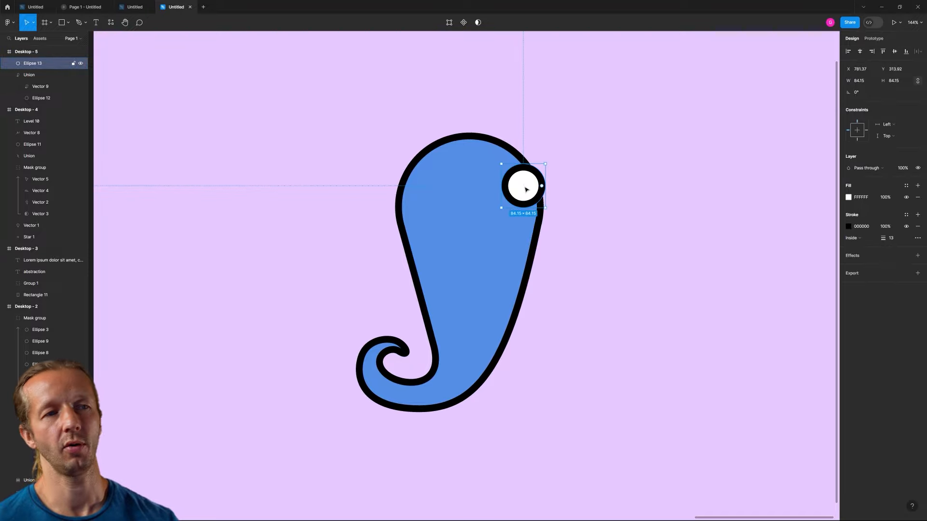
{"action": "scroll", "coordinate": [526, 189], "scroll_direction": "up", "scroll_amount": 5}
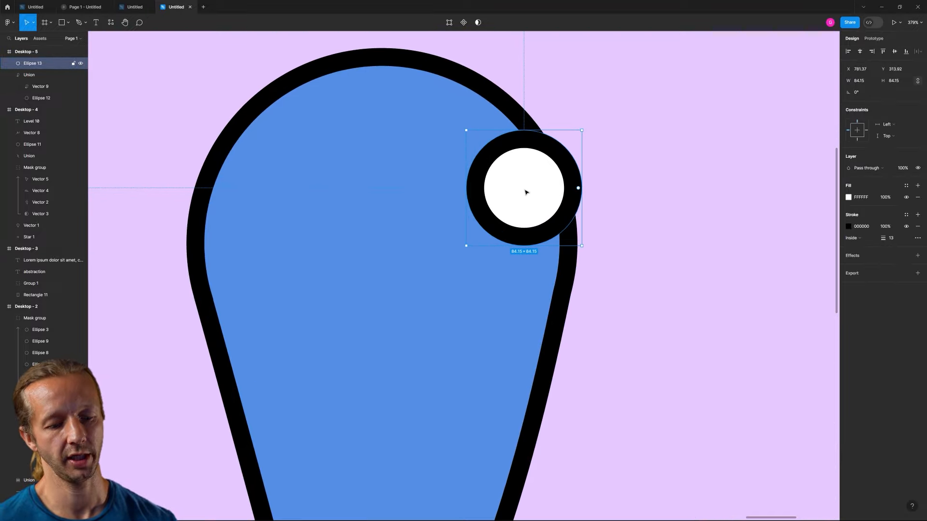
{"action": "key", "text": "ctrl+d"}
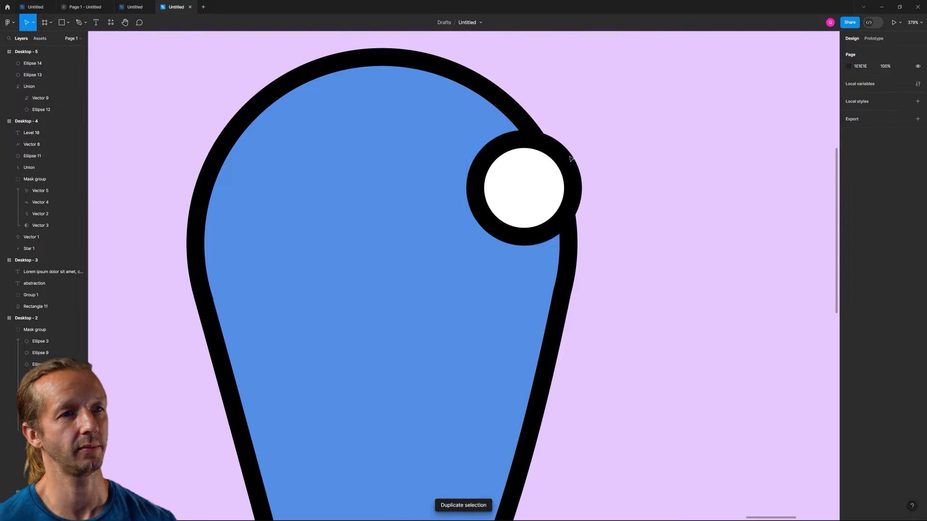
{"action": "left_click_drag", "start_coordinate": [583, 129], "coordinate": [553, 158]}
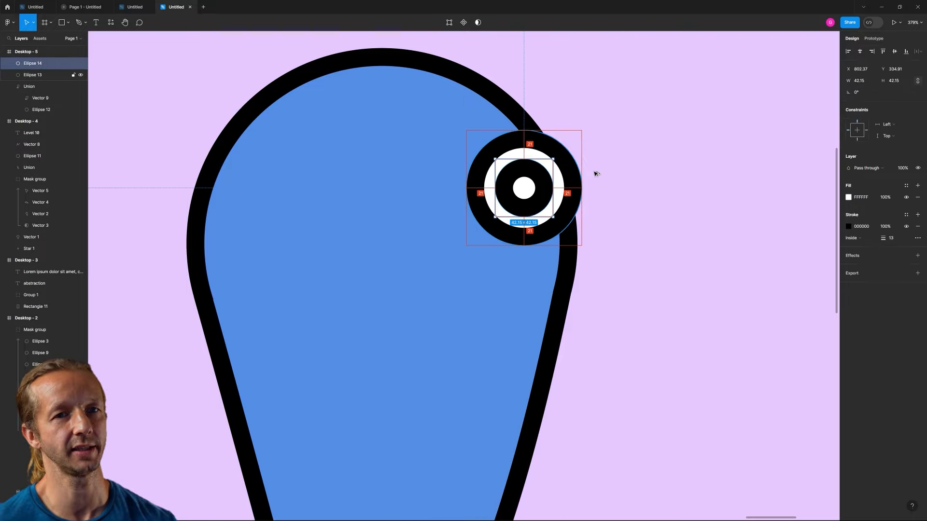
{"action": "left_click", "coordinate": [918, 227]}
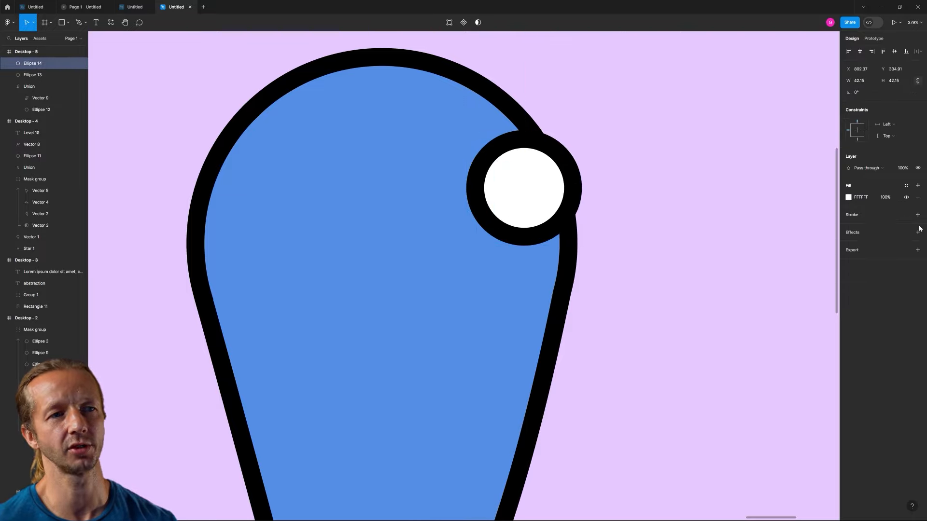
Fill the inner eye circle with coral red FF6B6B, and make it smaller and slightly offset towards the eye's upper right.
{"action": "left_click", "coordinate": [848, 198]}
{"action": "mouse_move", "coordinate": [814, 234]}
{"action": "left_mouse_down"}
{"action": "mouse_move", "coordinate": [792, 222]}
{"action": "mouse_move", "coordinate": [803, 221]}
{"action": "left_mouse_up"}
{"action": "left_click", "coordinate": [641, 171]}
{"action": "left_click", "coordinate": [521, 193]}
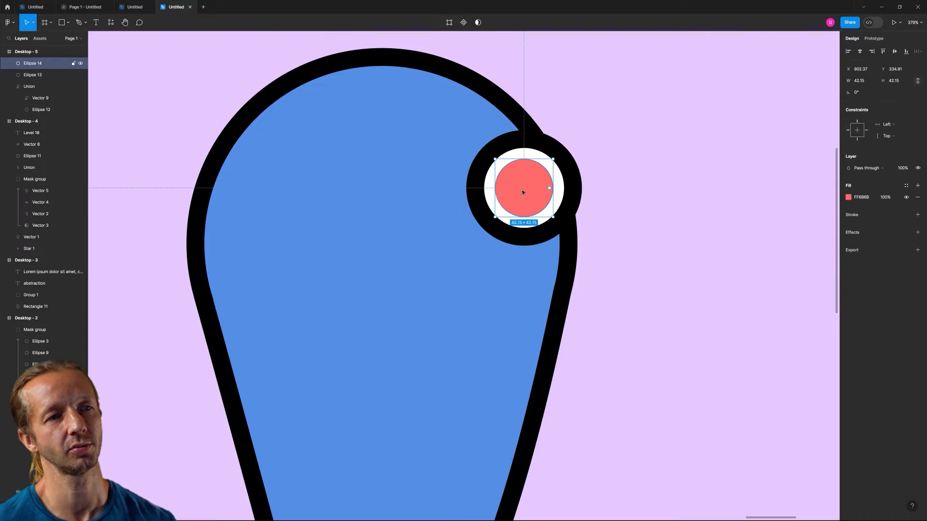
{"action": "left_click_drag", "start_coordinate": [495, 217], "coordinate": [534, 185]}
Duplicate the red iris, shrink the copy to a pupil about 11 by 11, and fill it with black.
{"action": "key", "text": "ctrl+d"}
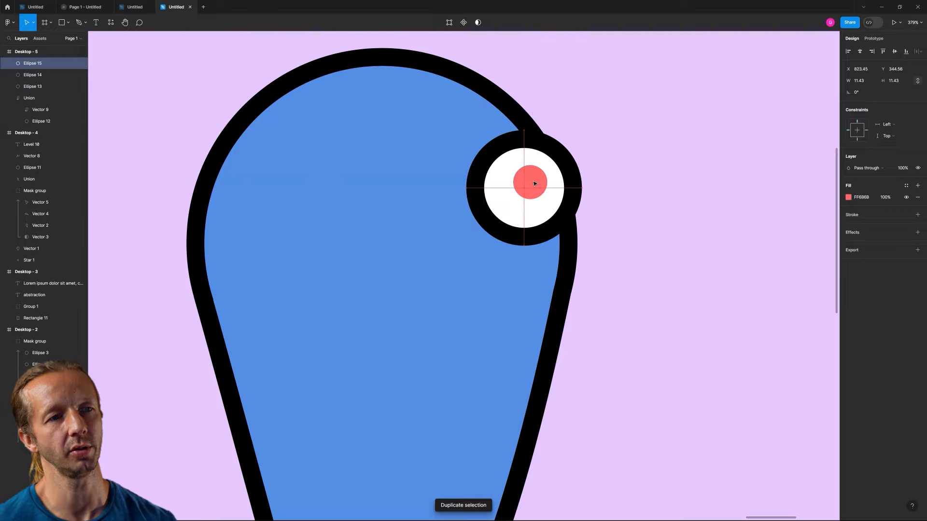
{"action": "left_click", "coordinate": [848, 197]}
{"action": "left_click_drag", "start_coordinate": [811, 230], "coordinate": [724, 320]}
{"action": "left_click", "coordinate": [704, 162]}
Draw a small closed four-sided highlight with curved sides across the pupil's top edge using the Pen tool.
{"action": "scroll", "coordinate": [533, 174], "scroll_direction": "up", "scroll_amount": 5}
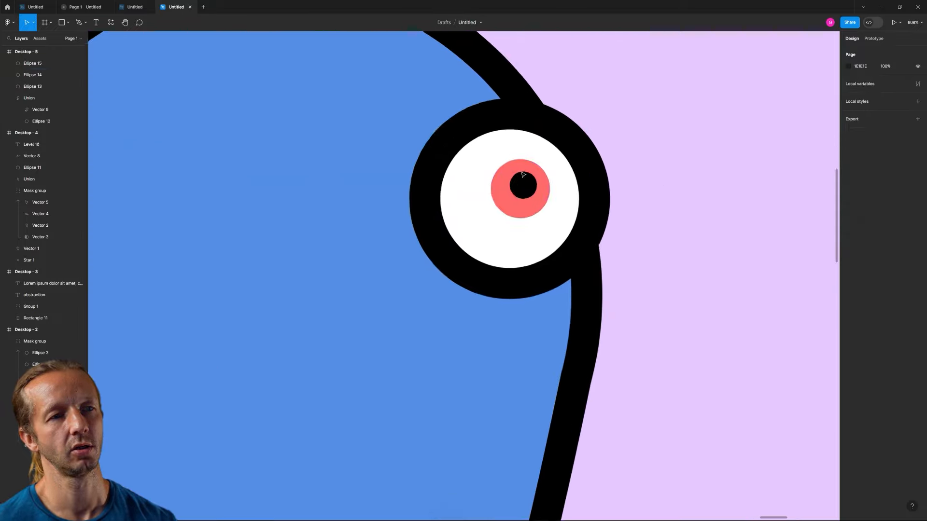
{"action": "key", "text": "p"}
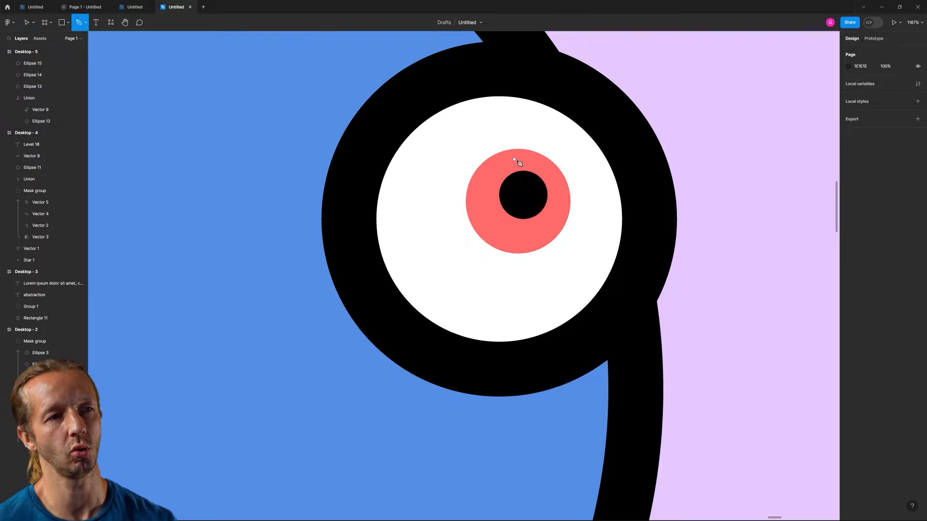
{"action": "left_click", "coordinate": [521, 163]}
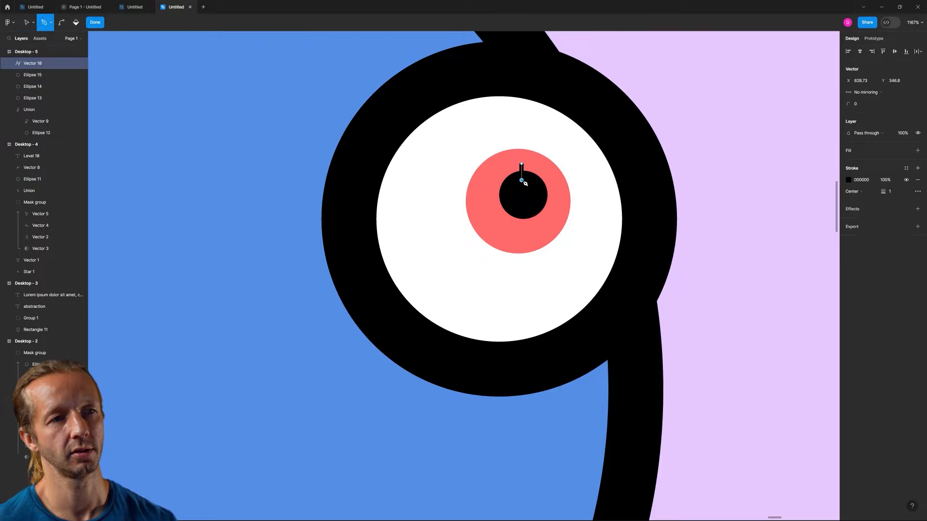
{"action": "left_click_drag", "start_coordinate": [521, 180], "coordinate": [519, 189]}
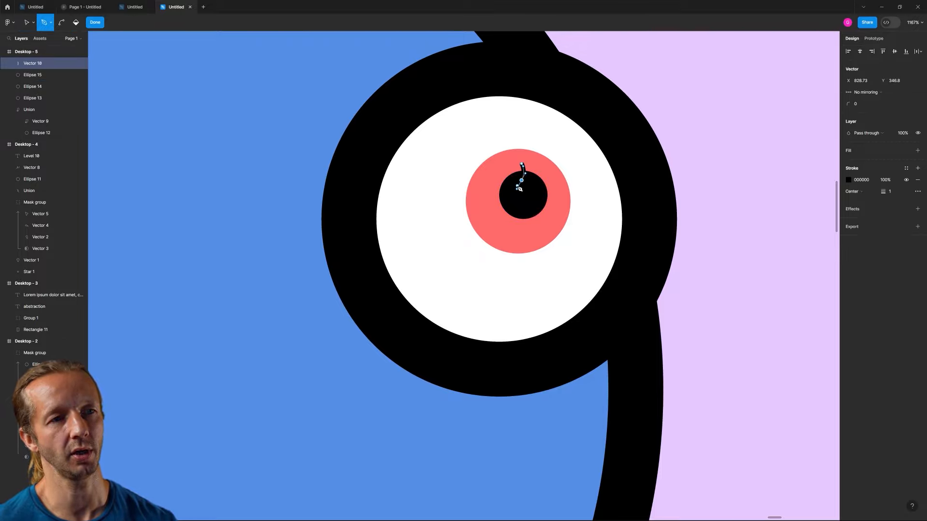
{"action": "scroll", "coordinate": [530, 190], "scroll_direction": "up", "scroll_amount": 5}
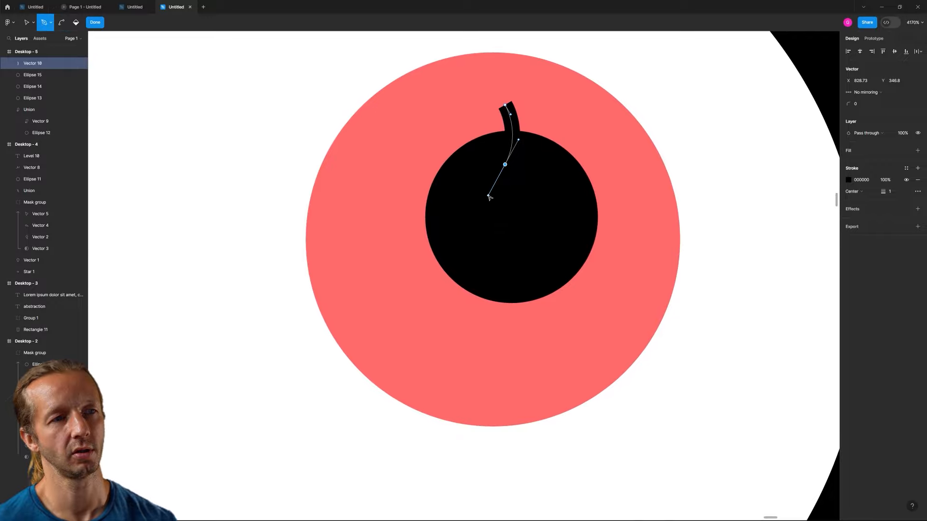
{"action": "left_click", "coordinate": [505, 165]}
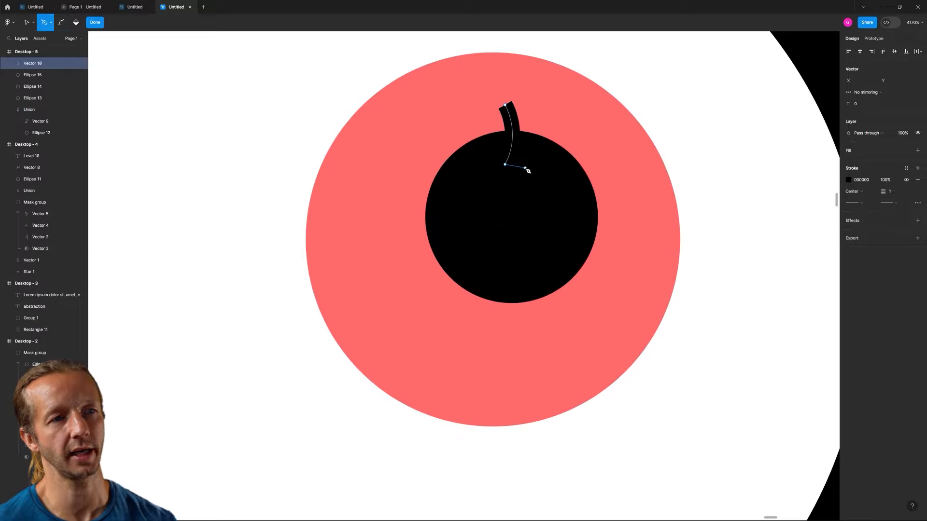
{"action": "mouse_move", "coordinate": [543, 171]}
{"action": "left_mouse_down"}
{"action": "mouse_move", "coordinate": [555, 134]}
{"action": "mouse_move", "coordinate": [546, 66]}
{"action": "mouse_move", "coordinate": [553, 106]}
{"action": "mouse_move", "coordinate": [482, 117]}
{"action": "left_mouse_up"}
Replace the highlight's stroke with a white FFFFFF fill and finish editing the vector.
{"action": "left_click", "coordinate": [918, 180]}
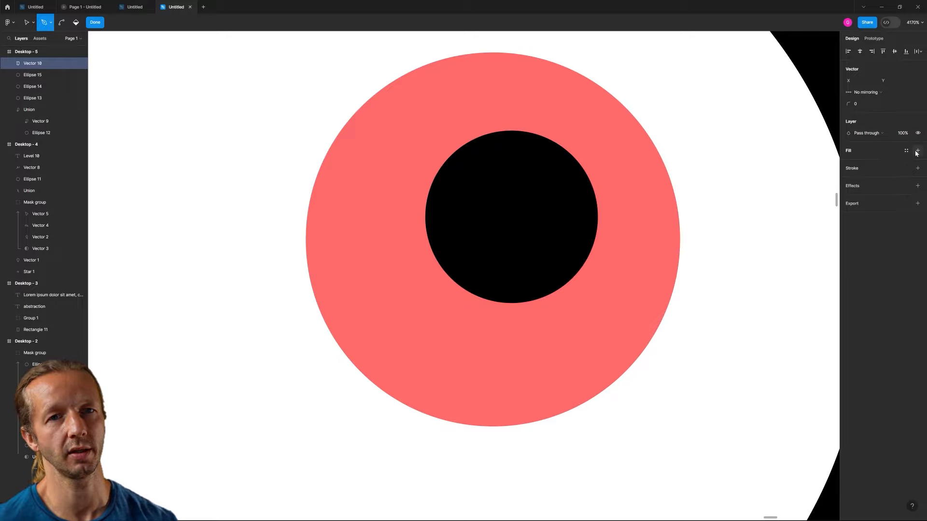
{"action": "left_click", "coordinate": [916, 151]}
{"action": "left_click", "coordinate": [849, 163]}
{"action": "left_click_drag", "start_coordinate": [767, 200], "coordinate": [731, 179]}
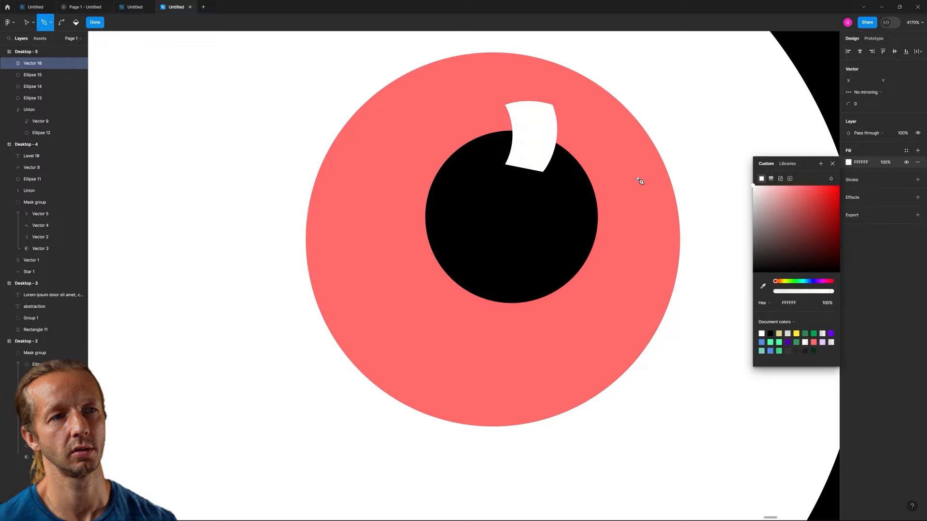
{"action": "scroll", "coordinate": [622, 180], "scroll_direction": "down", "scroll_amount": 5}
{"action": "scroll", "coordinate": [623, 180], "scroll_direction": "down", "scroll_amount": 10}
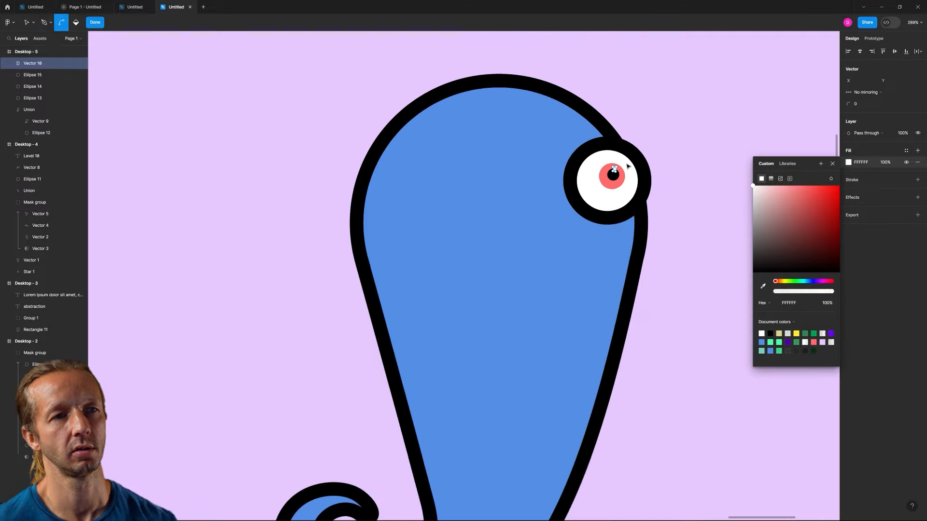
{"action": "key", "text": "Escape"}
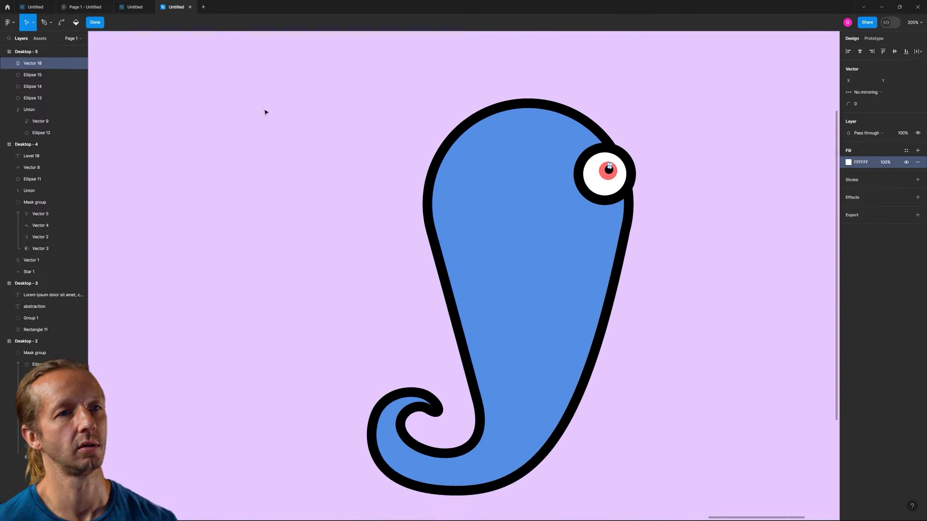
{"action": "left_click", "coordinate": [372, 118]}
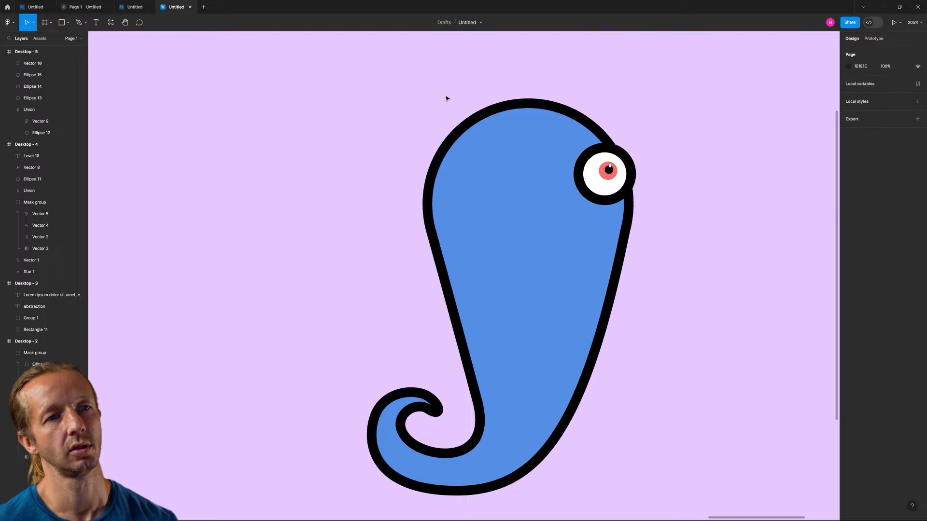
Enlarge the iris, pupil and highlight together from their centre to about 35 by 35.
{"action": "scroll", "coordinate": [555, 188], "scroll_direction": "up", "scroll_amount": 3}
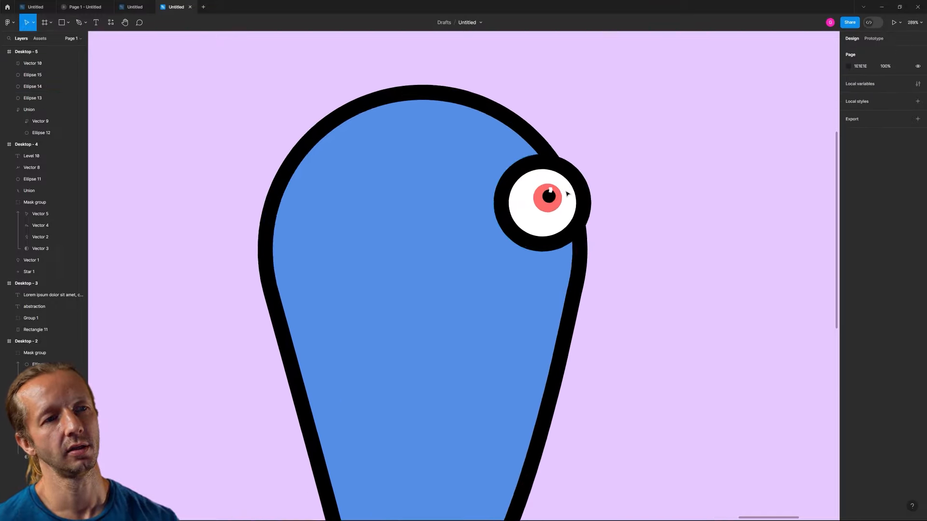
{"action": "scroll", "coordinate": [567, 193], "scroll_direction": "up", "scroll_amount": 2}
{"action": "left_click", "coordinate": [537, 193]}
{"action": "scroll", "coordinate": [536, 195], "scroll_direction": "up", "scroll_amount": 5}
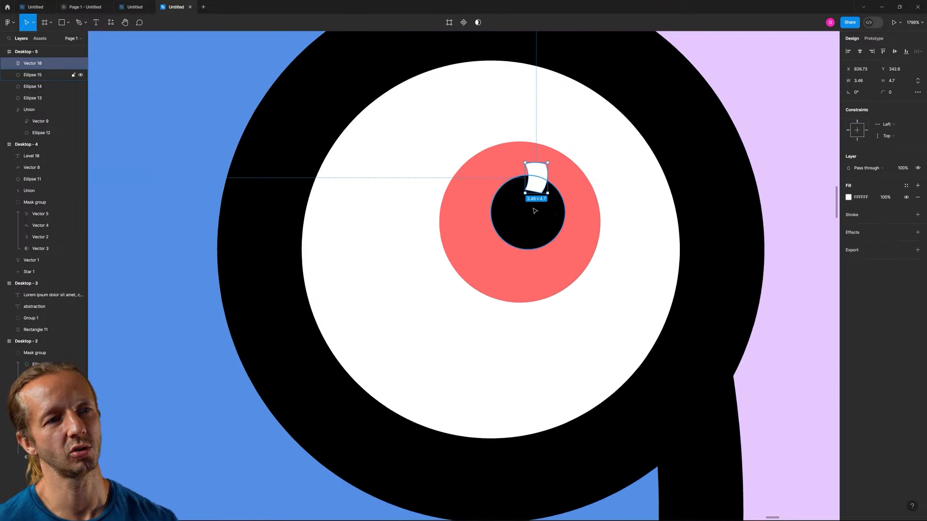
{"action": "left_click", "coordinate": [535, 210], "text": "shift"}
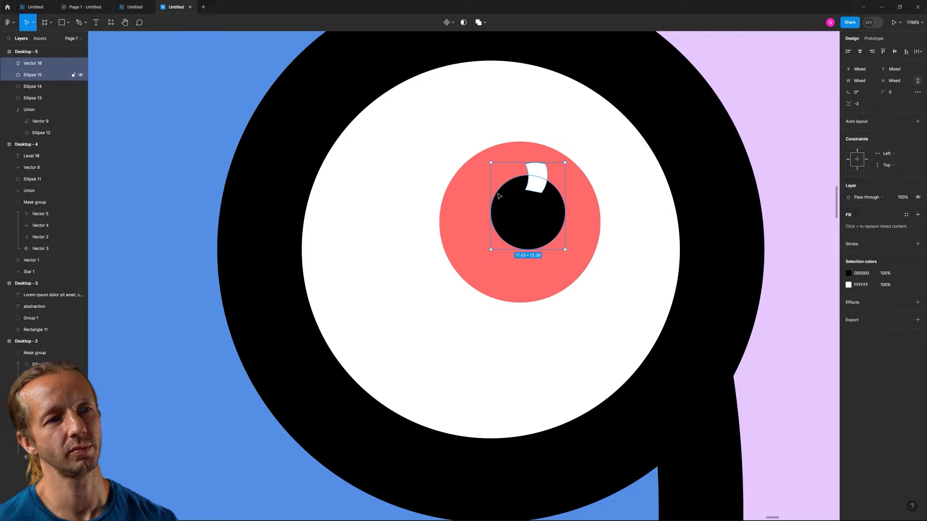
{"action": "left_click", "coordinate": [473, 197], "text": "shift"}
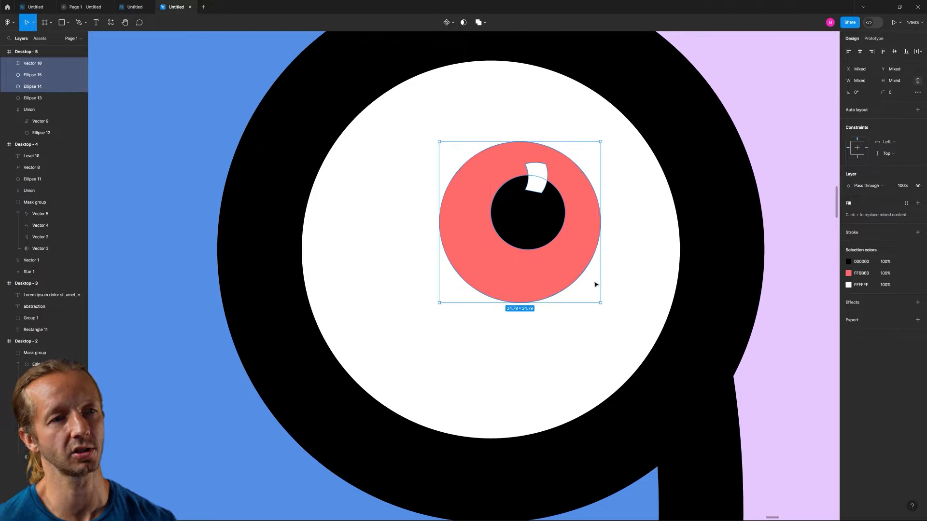
{"action": "left_click_drag", "start_coordinate": [612, 309], "coordinate": [633, 330]}
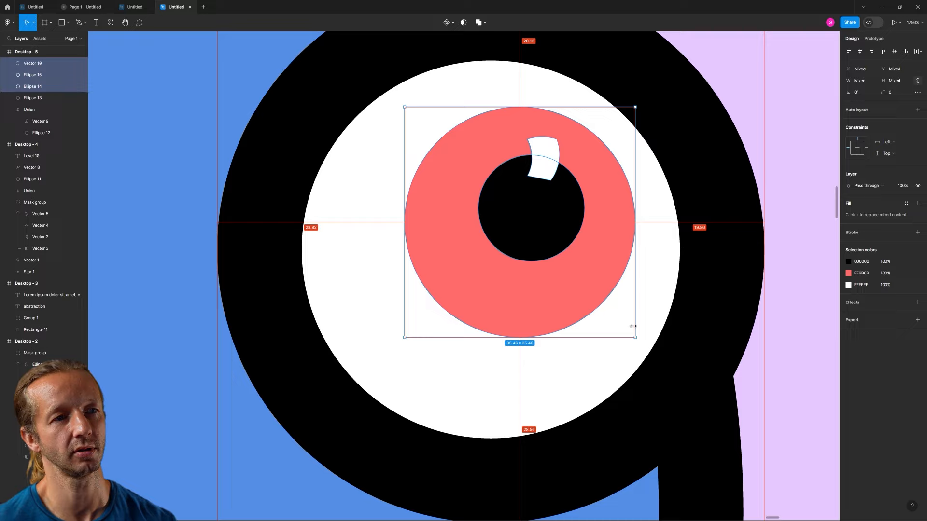
{"action": "scroll", "coordinate": [632, 289], "scroll_direction": "down", "scroll_amount": 5}
{"action": "scroll", "coordinate": [670, 285], "scroll_direction": "down", "scroll_amount": 3}
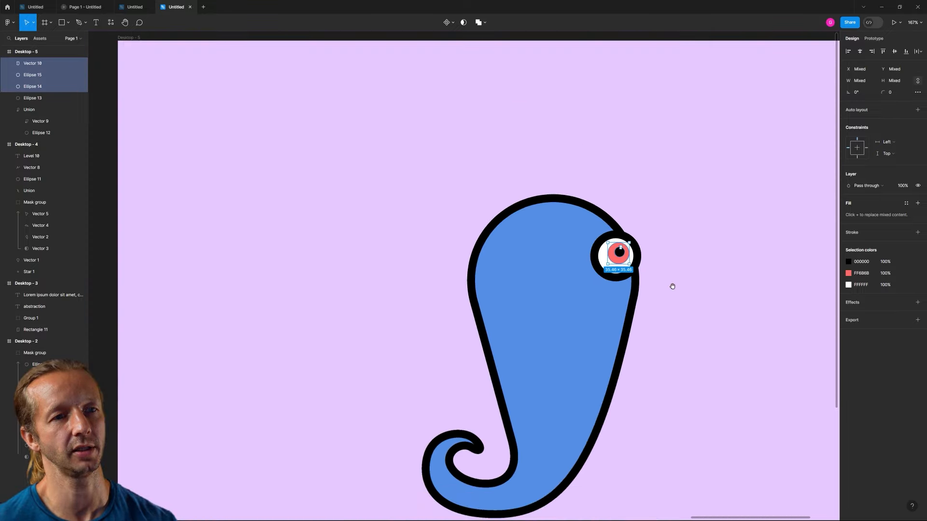
Duplicate the whole eye, place the copy to the left of the original on the face, and make it slightly larger.
{"action": "left_click", "coordinate": [652, 229]}
{"action": "left_click_drag", "start_coordinate": [640, 193], "coordinate": [555, 251]}
{"action": "left_click", "coordinate": [704, 243]}
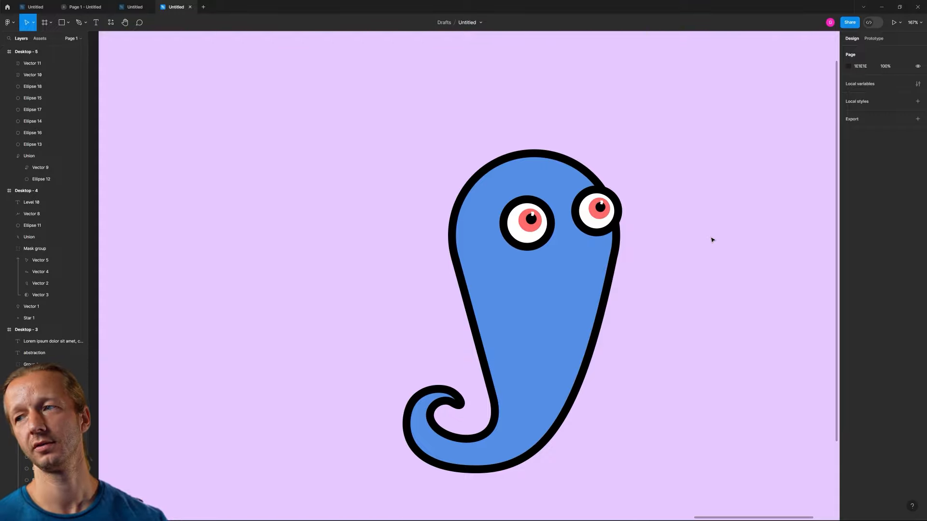
Draw a closed crescent smile below the eyes with three Pen points, curving both its upper and lower edges.
{"action": "scroll", "coordinate": [673, 265], "scroll_direction": "up", "scroll_amount": 3}
{"action": "scroll", "coordinate": [644, 283], "scroll_direction": "up", "scroll_amount": 2}
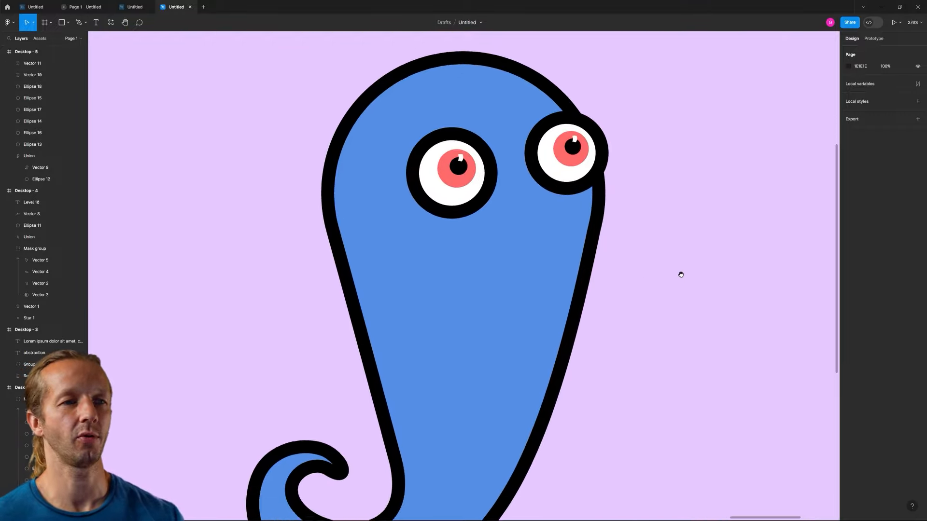
{"action": "key", "text": "p"}
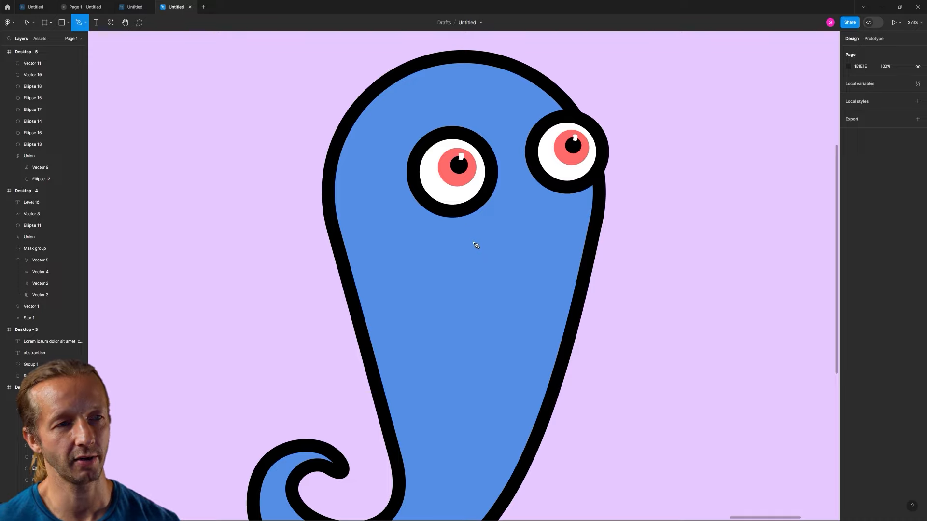
{"action": "left_click", "coordinate": [473, 242]}
{"action": "left_click_drag", "start_coordinate": [560, 221], "coordinate": [583, 173]}
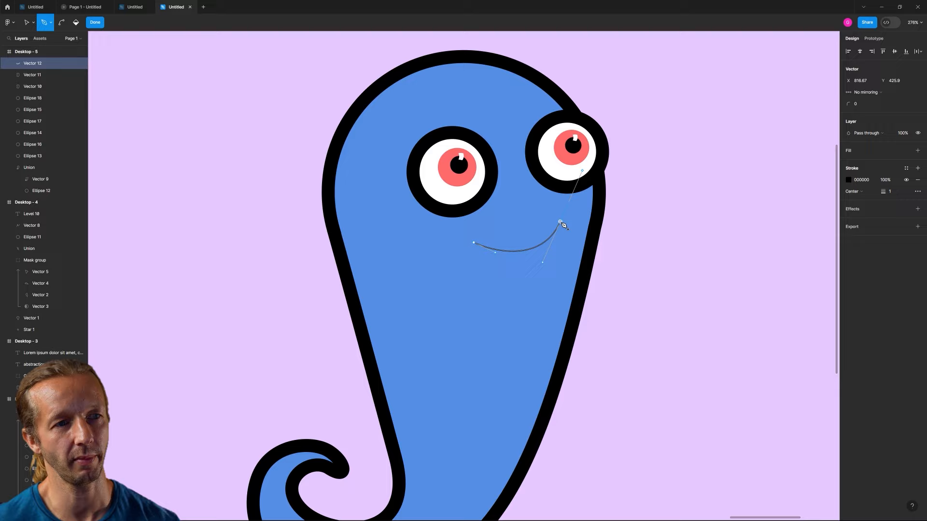
{"action": "left_click", "coordinate": [561, 222]}
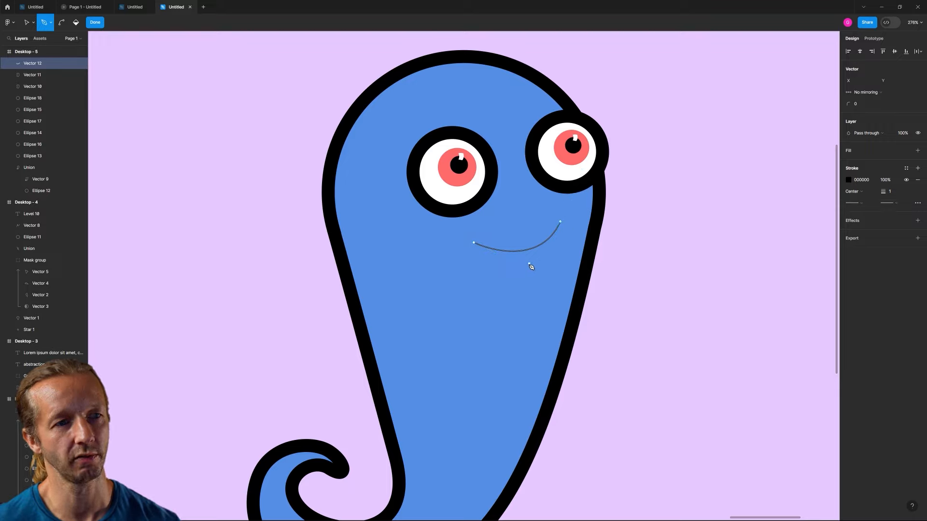
{"action": "left_click_drag", "start_coordinate": [531, 269], "coordinate": [504, 281]}
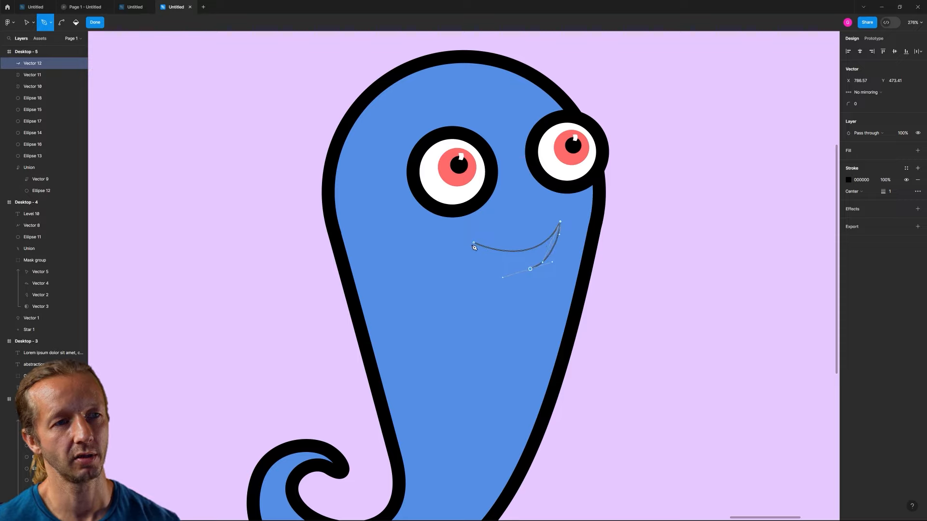
{"action": "left_click", "coordinate": [475, 244]}
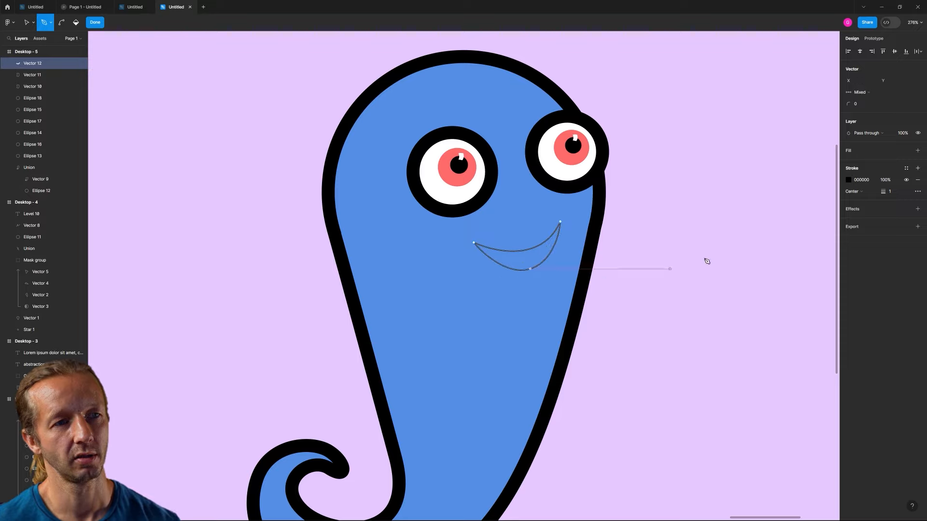
Replace the smile's stroke with a black 000000 fill.
{"action": "left_click", "coordinate": [917, 179]}
{"action": "left_click", "coordinate": [917, 150]}
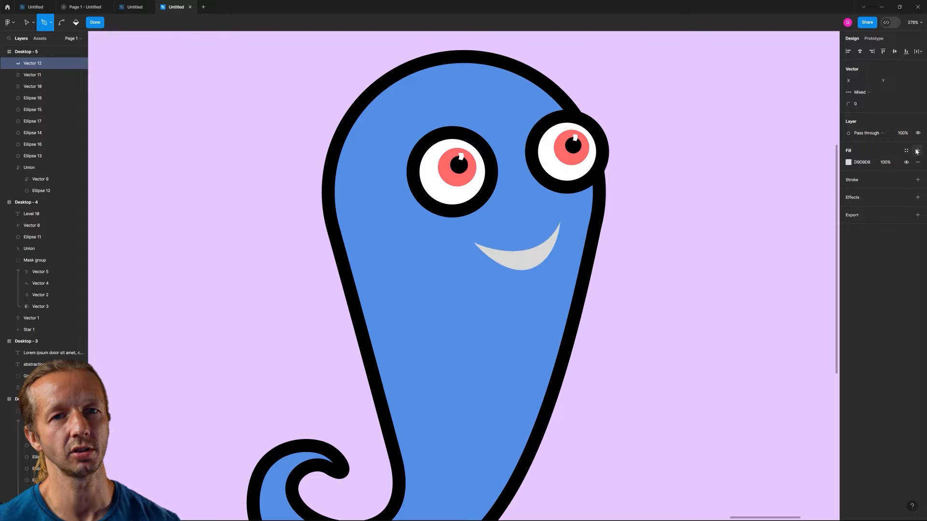
{"action": "left_click", "coordinate": [848, 162]}
{"action": "left_click_drag", "start_coordinate": [798, 196], "coordinate": [729, 290]}
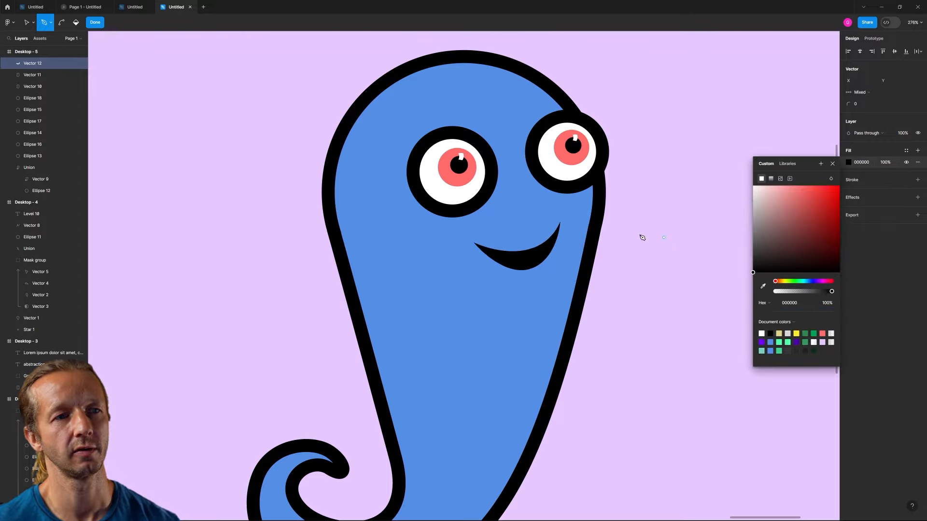
Round the smile's corners with a radius of 3 and finish editing the vector.
{"action": "left_click", "coordinate": [28, 24]}
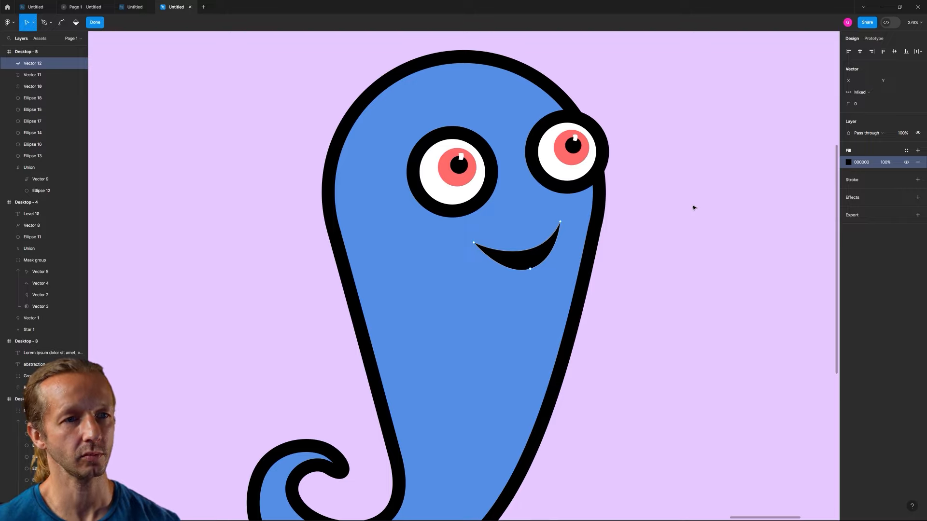
{"action": "mouse_move", "coordinate": [851, 103]}
{"action": "left_mouse_down"}
{"action": "mouse_move", "coordinate": [868, 104]}
{"action": "mouse_move", "coordinate": [852, 100]}
{"action": "left_mouse_up"}
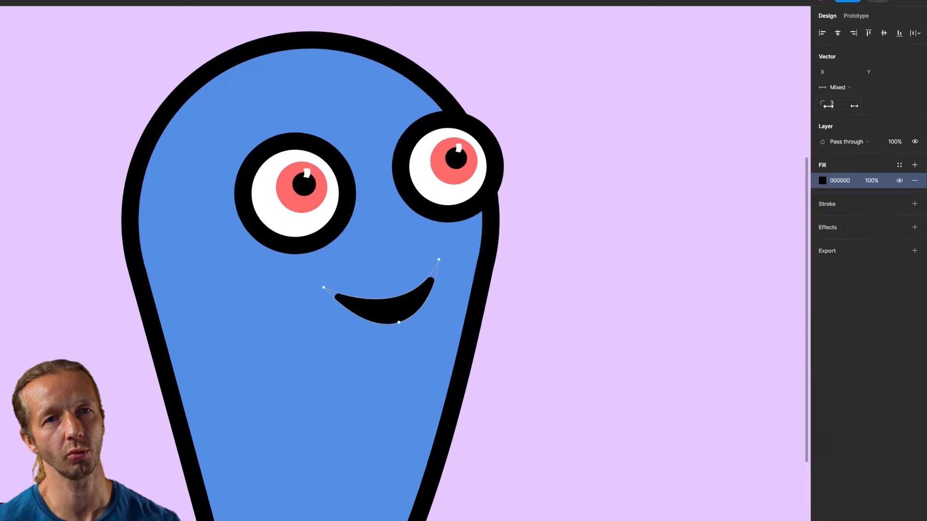
{"action": "key", "text": "Escape"}
{"action": "key", "text": "Escape"}
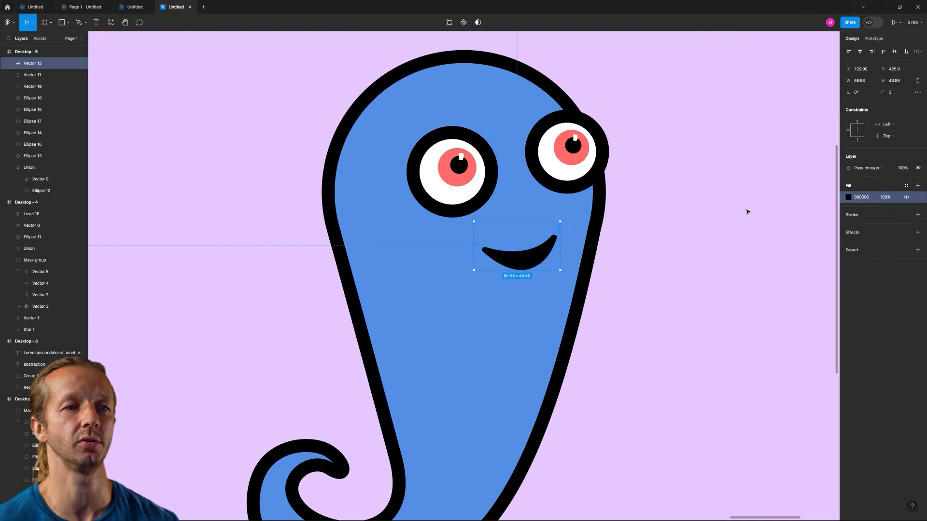
Adjust the smile's position so it sits just below and between the two eyes.
{"action": "left_click_drag", "start_coordinate": [535, 261], "coordinate": [540, 253]}
{"action": "left_click", "coordinate": [625, 215]}
{"action": "scroll", "coordinate": [544, 242], "scroll_direction": "up", "scroll_amount": 5}
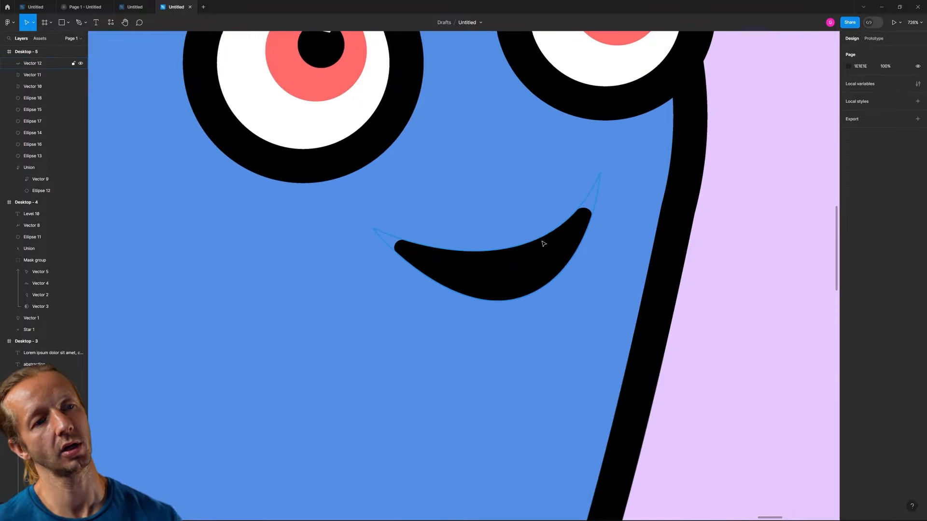
{"action": "scroll", "coordinate": [519, 263], "scroll_direction": "down", "scroll_amount": 6}
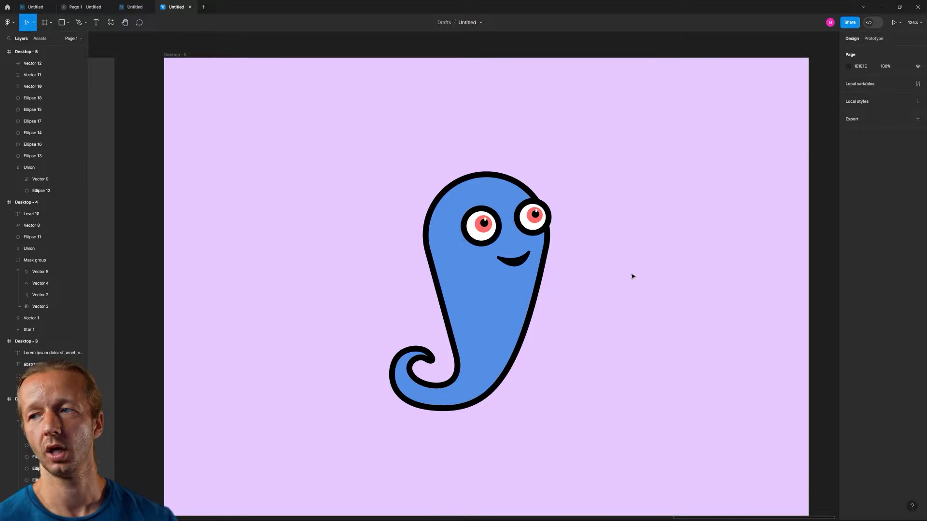
{"action": "left_click", "coordinate": [510, 259]}
{"action": "left_click", "coordinate": [574, 261]}
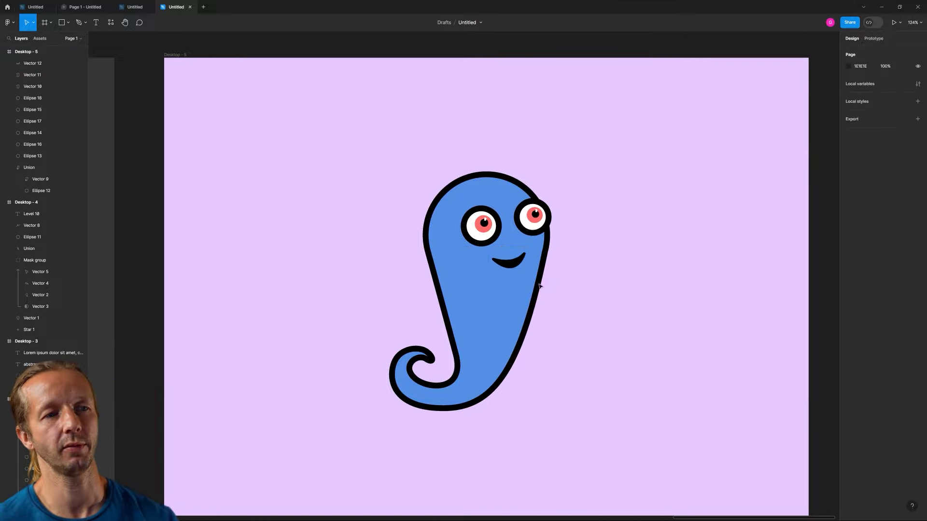
Duplicate the blue united body shape in place.
{"action": "scroll", "coordinate": [589, 285], "scroll_direction": "up", "scroll_amount": 2}
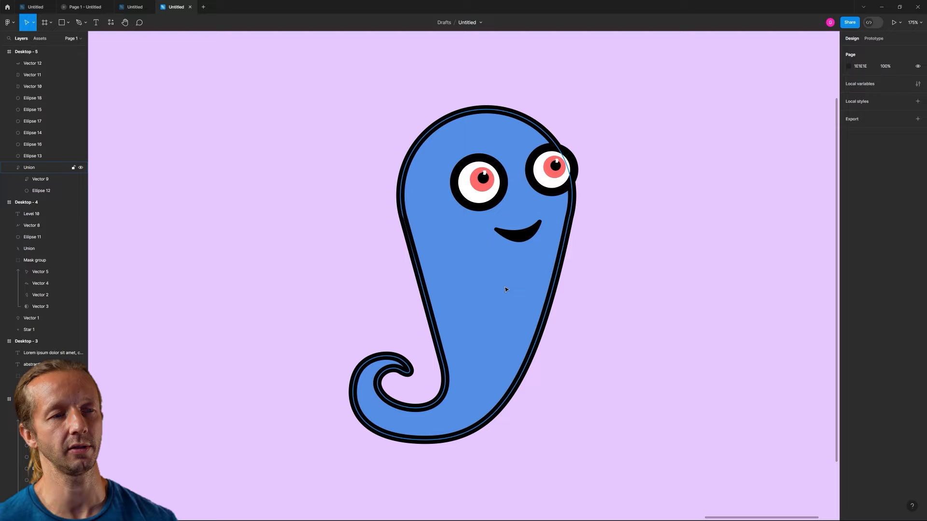
{"action": "left_click", "coordinate": [489, 287]}
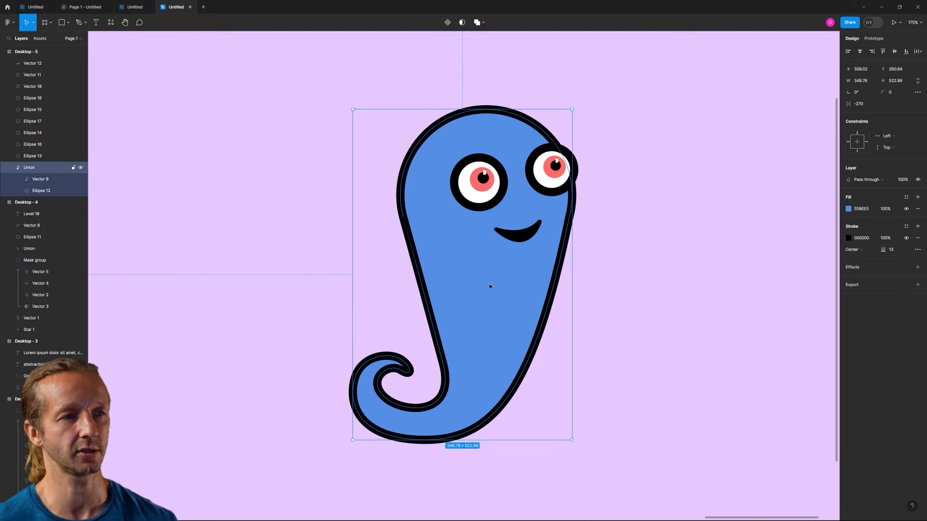
{"action": "key", "text": "ctrl+d"}
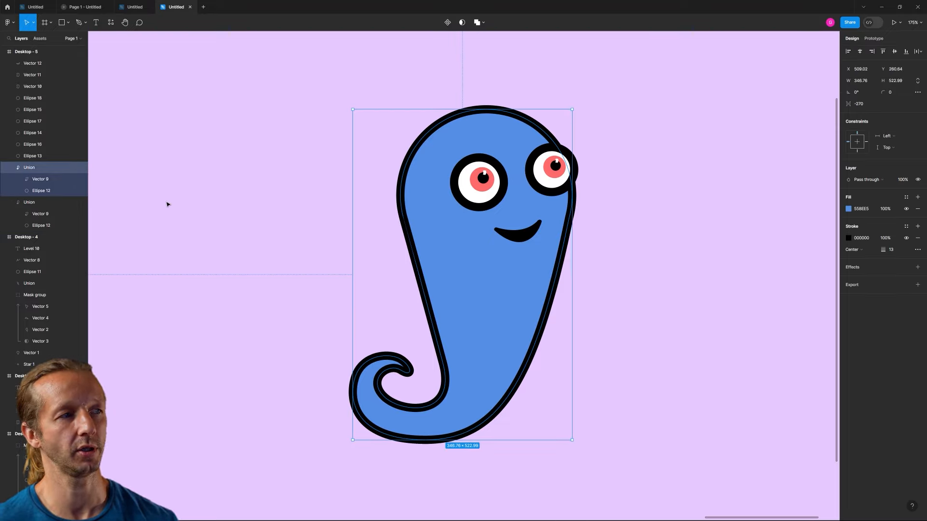
{"action": "left_click", "coordinate": [207, 171]}
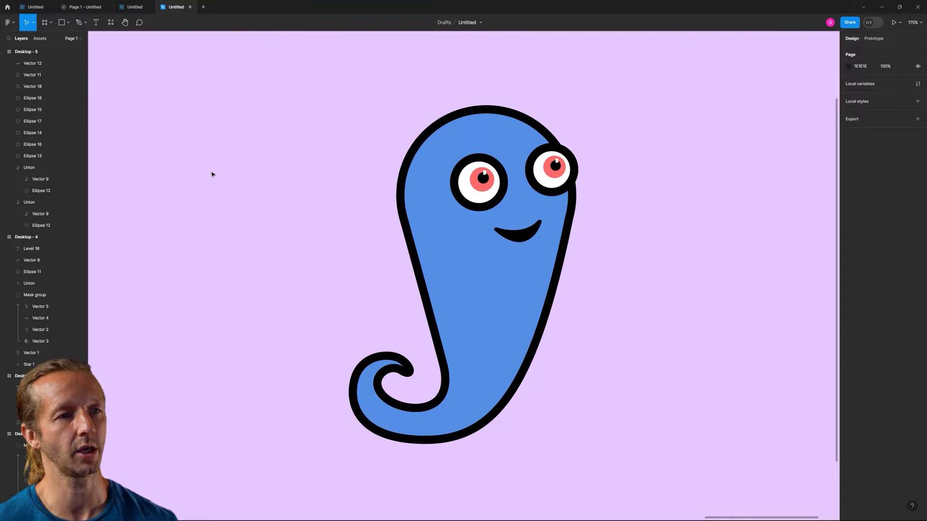
Draw a circle about 128 by 128 overlapping the body's right edge below the smile and fill it with dark blue 12499E.
{"action": "key", "text": "o"}
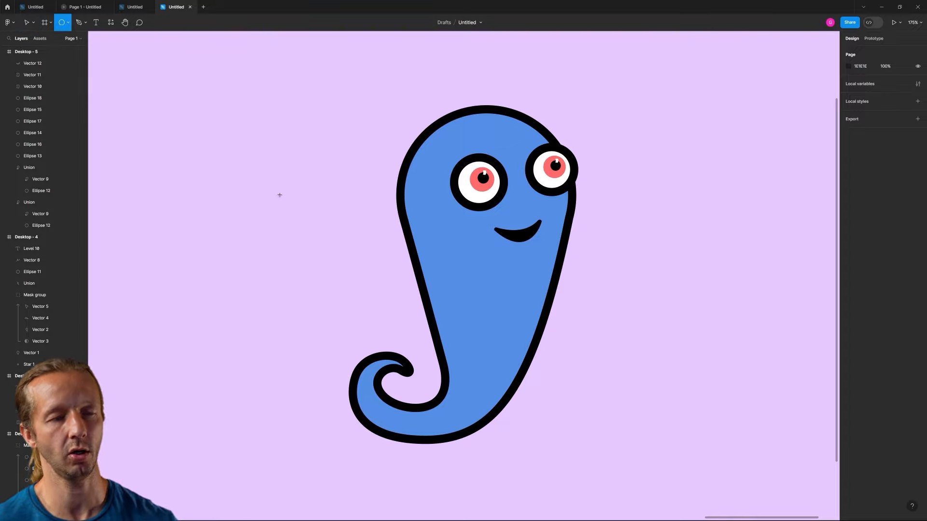
{"action": "mouse_move", "coordinate": [529, 302]}
{"action": "left_mouse_down"}
{"action": "mouse_move", "coordinate": [564, 331]}
{"action": "mouse_move", "coordinate": [564, 345]}
{"action": "mouse_move", "coordinate": [535, 319]}
{"action": "left_mouse_up"}
{"action": "left_click", "coordinate": [848, 198]}
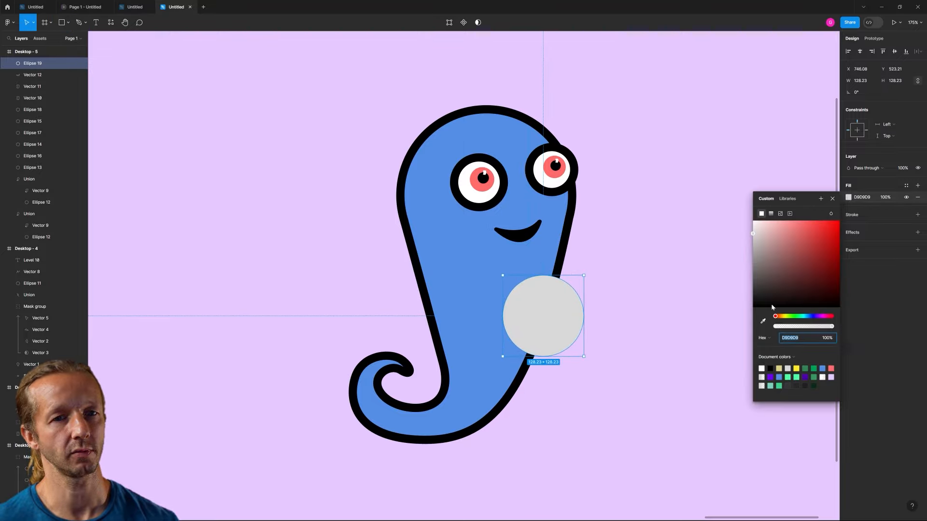
{"action": "left_click", "coordinate": [762, 322]}
{"action": "left_click", "coordinate": [519, 263]}
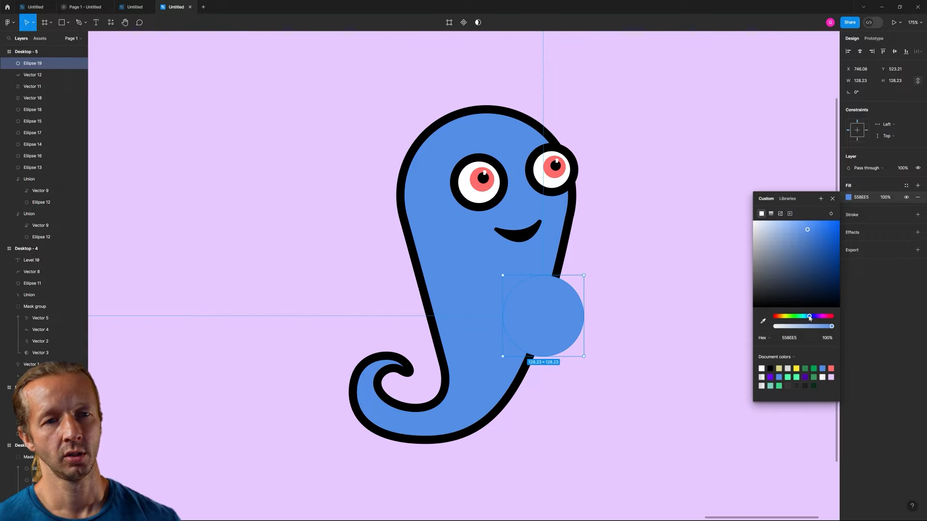
{"action": "left_click_drag", "start_coordinate": [811, 245], "coordinate": [831, 259]}
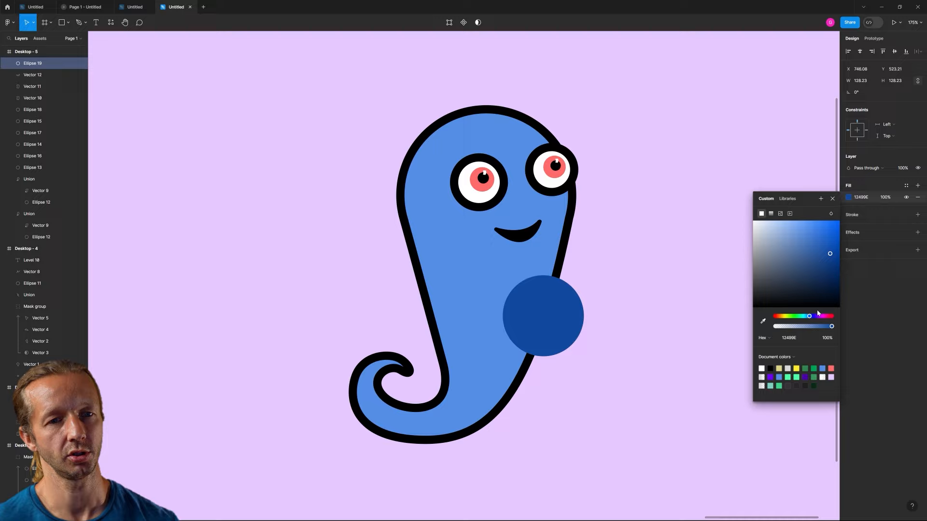
{"action": "left_click_drag", "start_coordinate": [809, 318], "coordinate": [798, 319]}
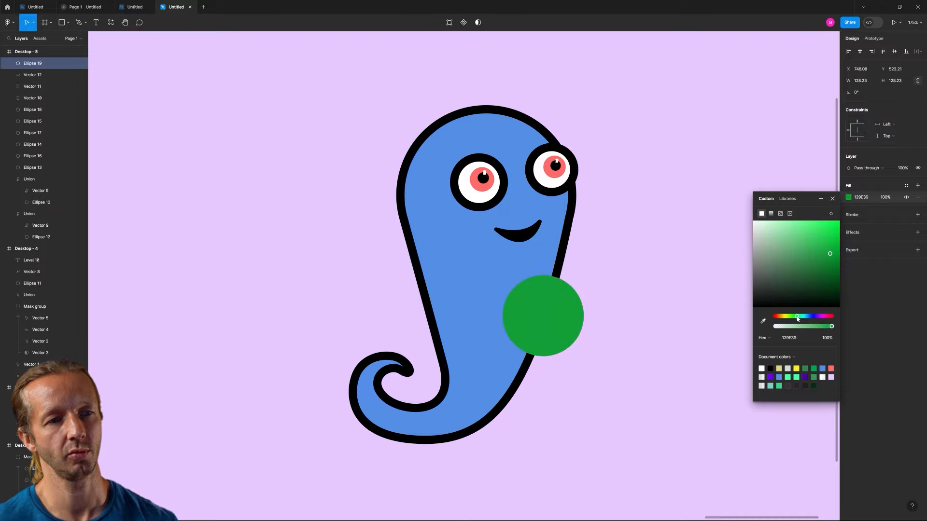
{"action": "key", "text": "ctrl+z"}
{"action": "key", "text": "Escape"}
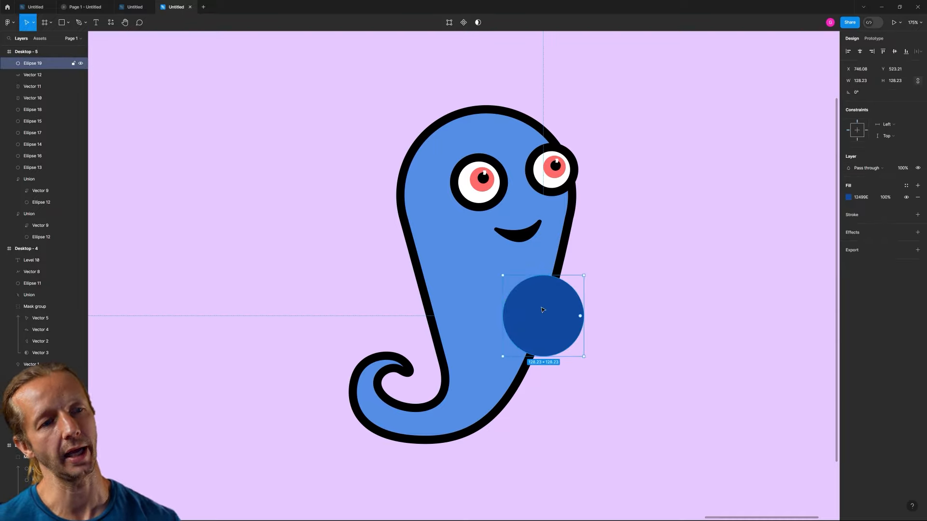
Mask the dark blue circle with the duplicated body shape.
{"action": "left_click", "coordinate": [476, 269], "text": "shift"}
{"action": "left_click", "coordinate": [462, 22]}
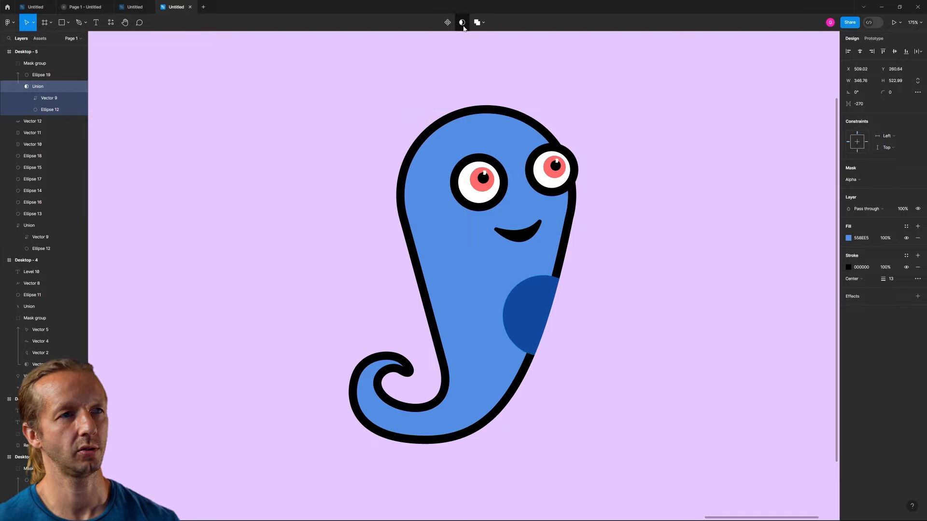
{"action": "left_click", "coordinate": [617, 294]}
Lower the fill opacity of the masked dark blue circle to make it a faint spot on the body.
{"action": "left_click", "coordinate": [544, 306], "text": "ctrl"}
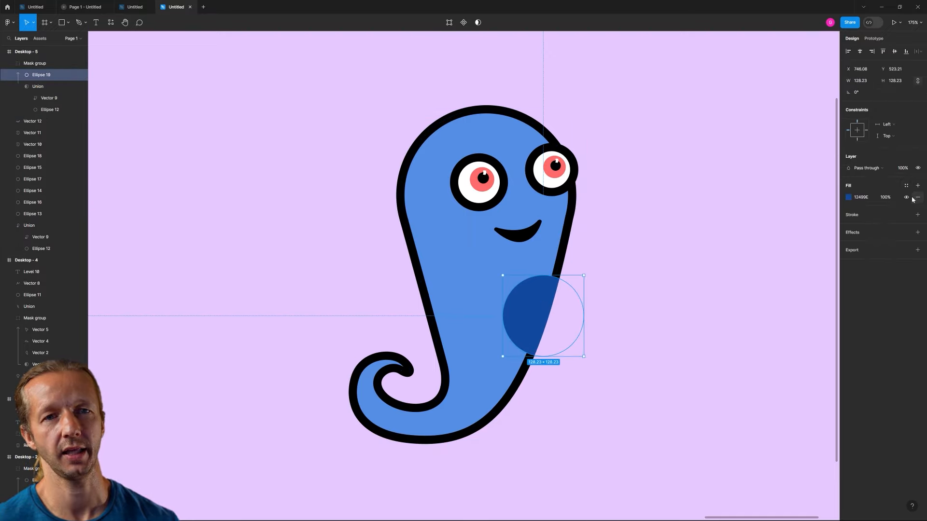
{"action": "left_click", "coordinate": [848, 197]}
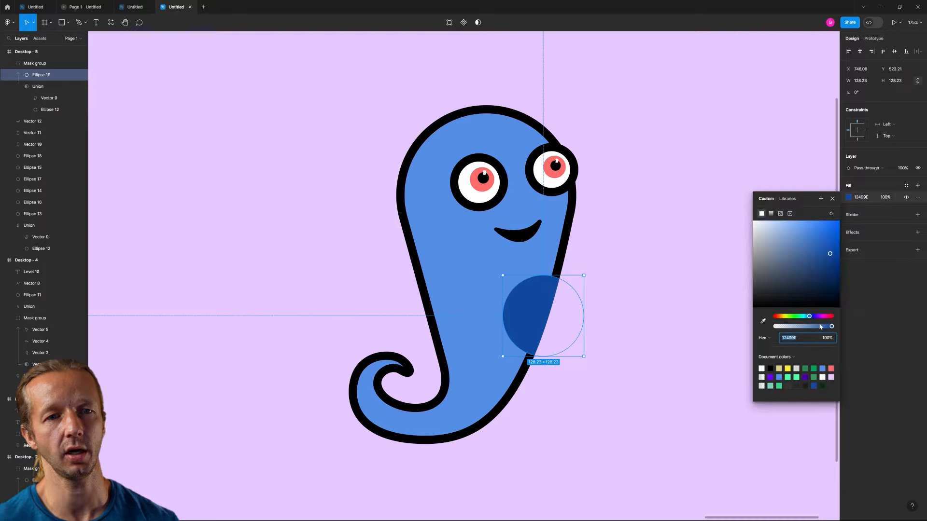
{"action": "left_click_drag", "start_coordinate": [819, 327], "coordinate": [788, 331]}
{"action": "left_click", "coordinate": [623, 280]}
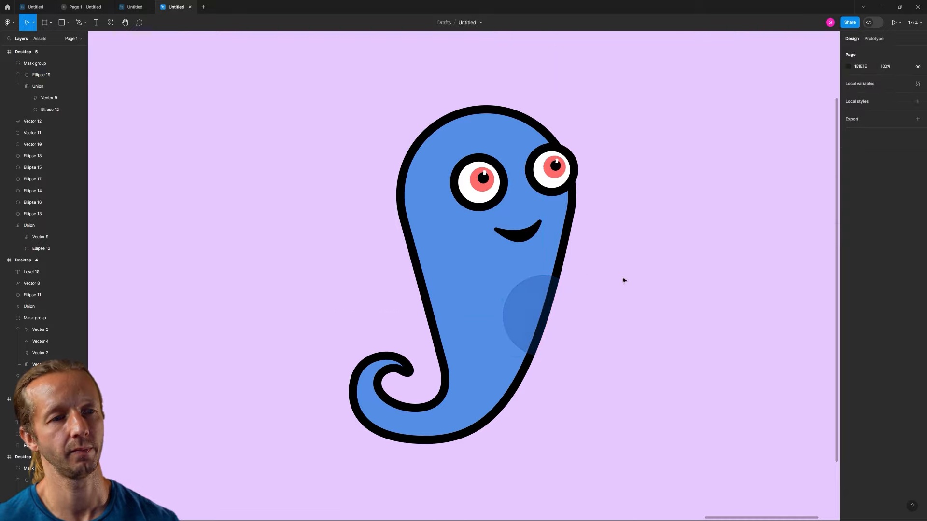
Duplicate the masked translucent circle into four smaller spots on the body's left edge, head top, lower body and tail curl.
{"action": "double_click", "coordinate": [532, 302]}
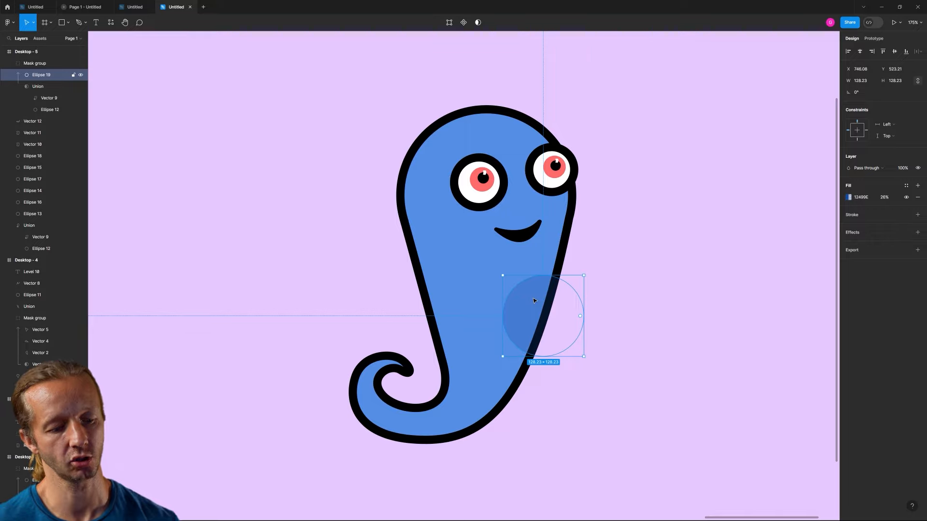
{"action": "left_click_drag", "start_coordinate": [531, 306], "coordinate": [425, 248]}
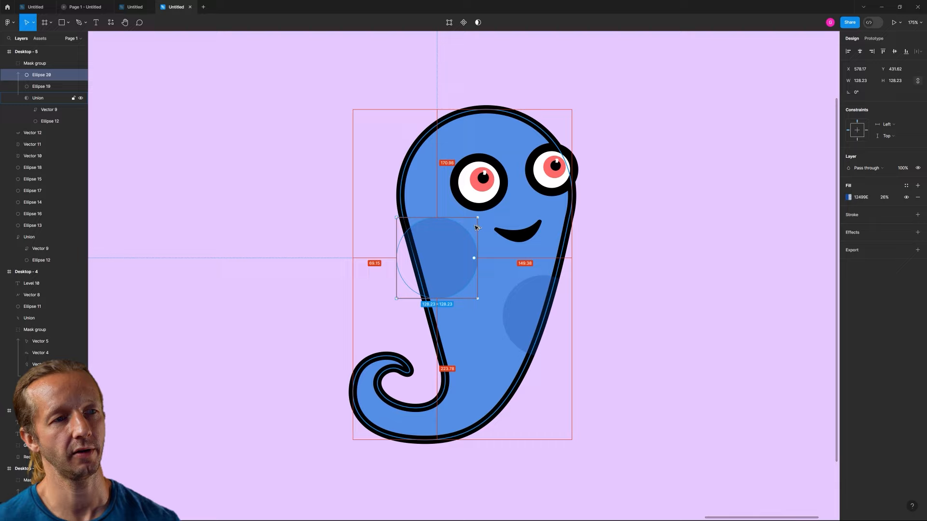
{"action": "left_click_drag", "start_coordinate": [476, 217], "coordinate": [369, 422]}
{"action": "left_click", "coordinate": [303, 205]}
Examine the row of finished frames and the document icons on the green Desktop - 1 frame.
{"action": "scroll", "coordinate": [306, 197], "scroll_direction": "down", "scroll_amount": 10, "text": "ctrl"}
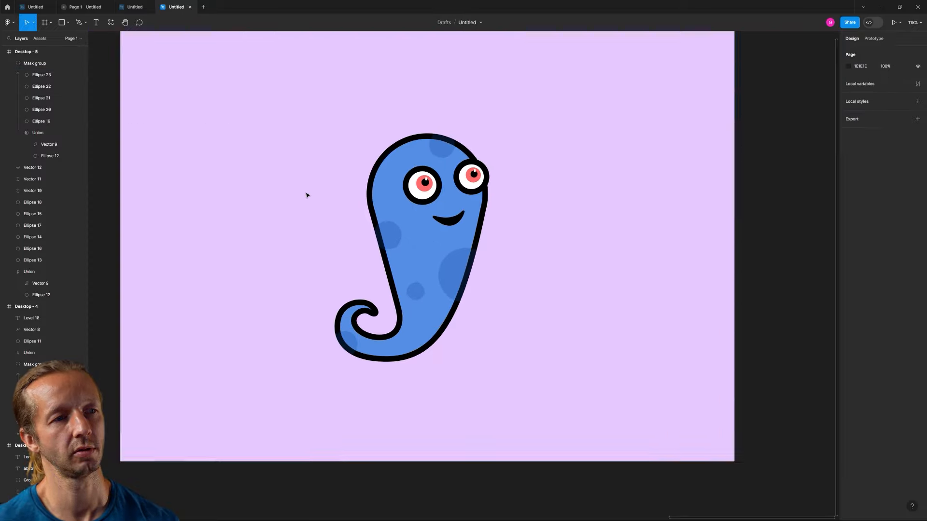
{"action": "left_click_drag", "start_coordinate": [298, 201], "coordinate": [721, 243]}
{"action": "scroll", "coordinate": [566, 212], "scroll_direction": "up", "scroll_amount": 4}
{"action": "scroll", "coordinate": [564, 214], "scroll_direction": "down", "scroll_amount": 4}
{"action": "scroll", "coordinate": [463, 235], "scroll_direction": "down", "scroll_amount": 4}
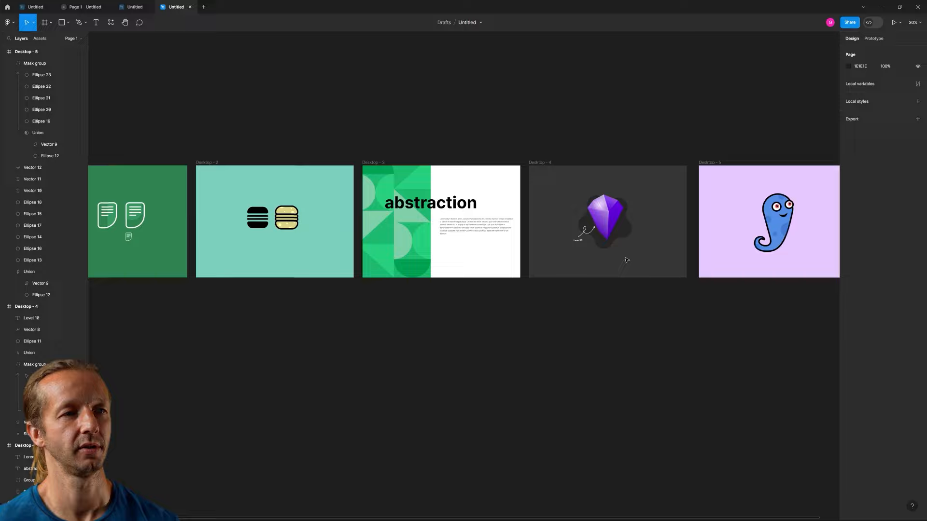
{"action": "scroll", "coordinate": [579, 260], "scroll_direction": "down", "scroll_amount": 2}
{"action": "scroll", "coordinate": [208, 228], "scroll_direction": "up", "scroll_amount": 10}
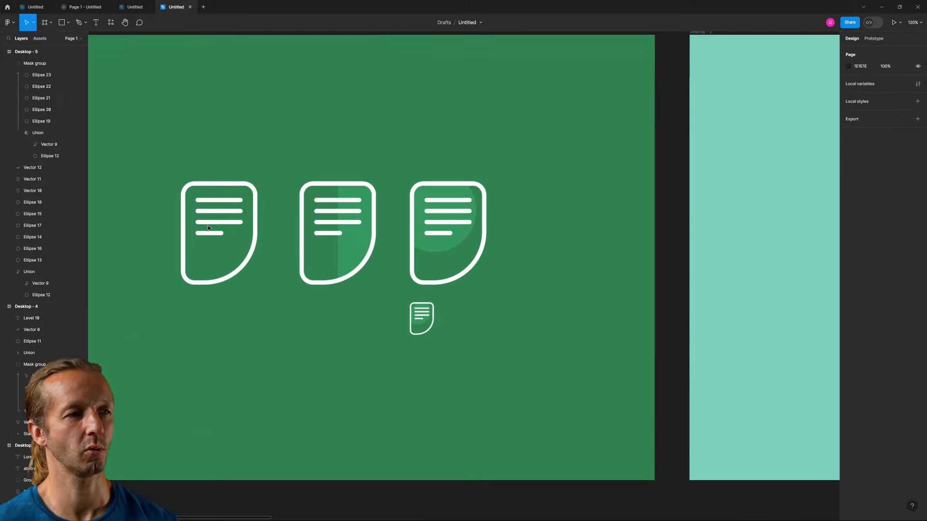
{"action": "scroll", "coordinate": [427, 273], "scroll_direction": "down", "scroll_amount": 3}
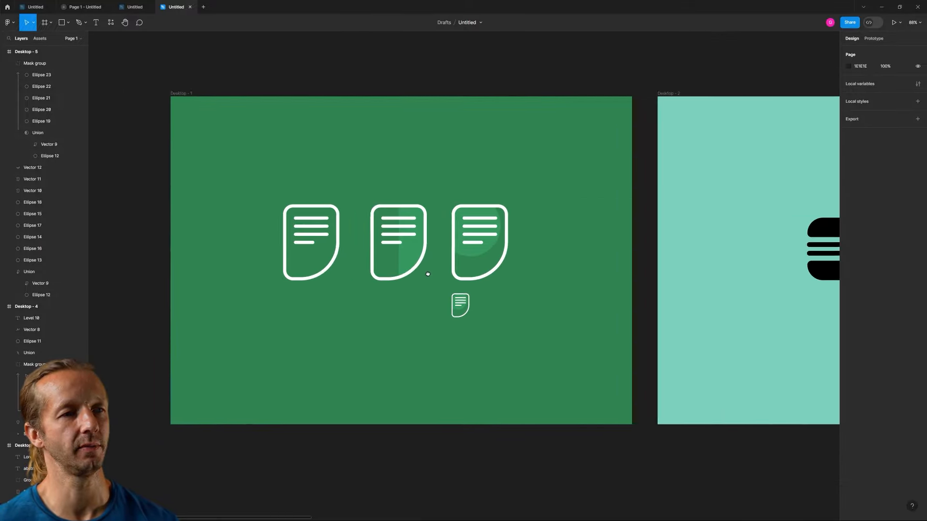
{"action": "left_click_drag", "start_coordinate": [428, 274], "coordinate": [434, 273]}
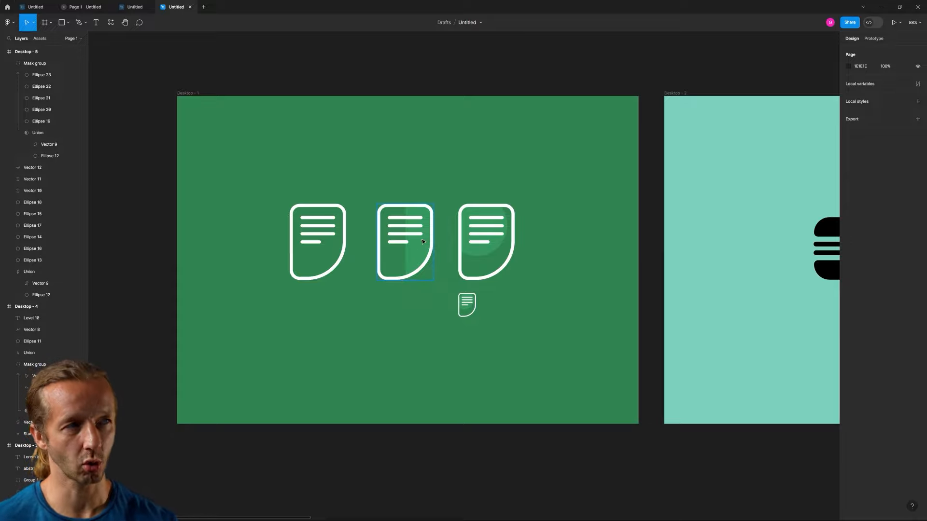
{"action": "left_click", "coordinate": [68, 23]}
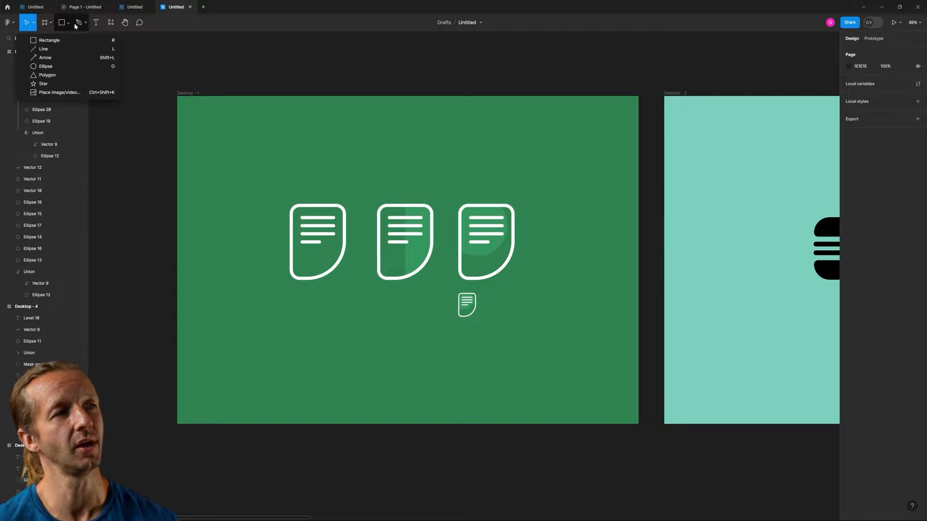
{"action": "left_click", "coordinate": [86, 25]}
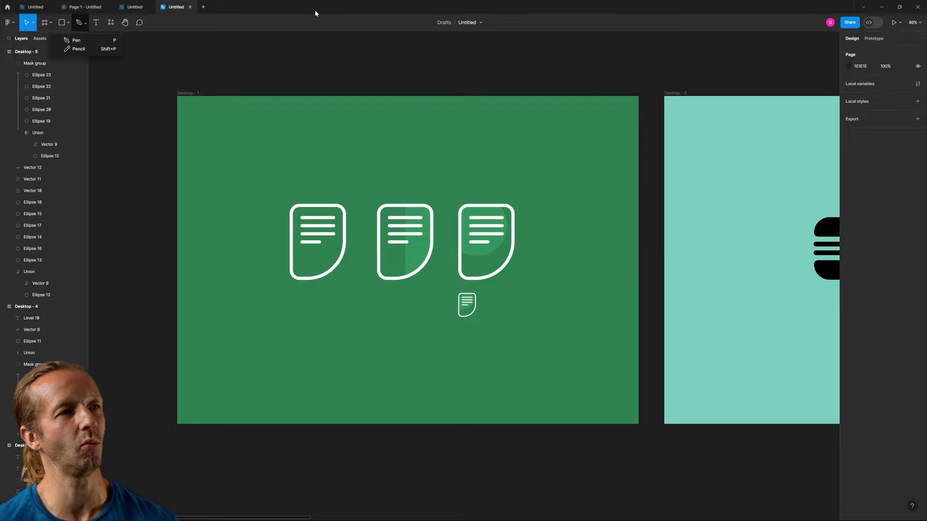
{"action": "left_click", "coordinate": [320, 24]}
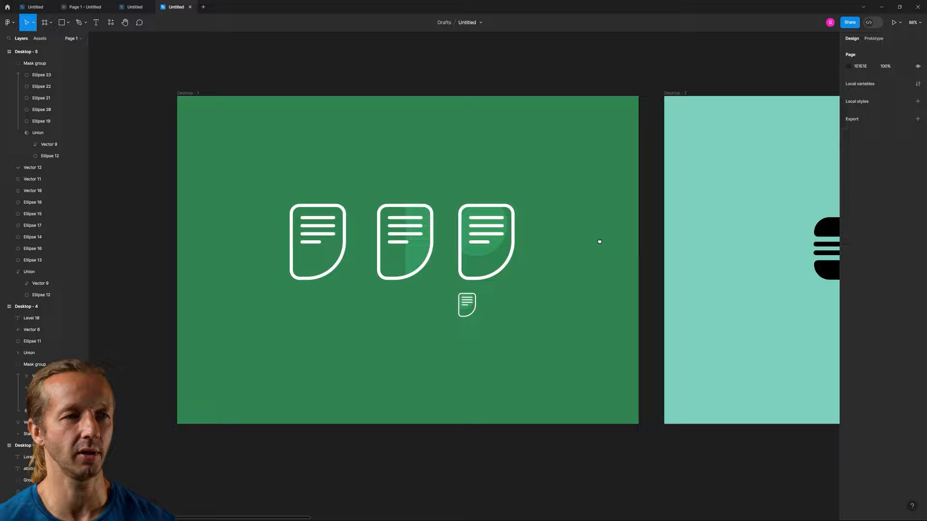
Review the burger, abstraction and crystal illustrations frame by frame, from Desktop - 1 towards Desktop - 5 and back.
{"action": "left_click_drag", "start_coordinate": [599, 241], "coordinate": [288, 240]}
{"action": "left_click_drag", "start_coordinate": [445, 232], "coordinate": [375, 232]}
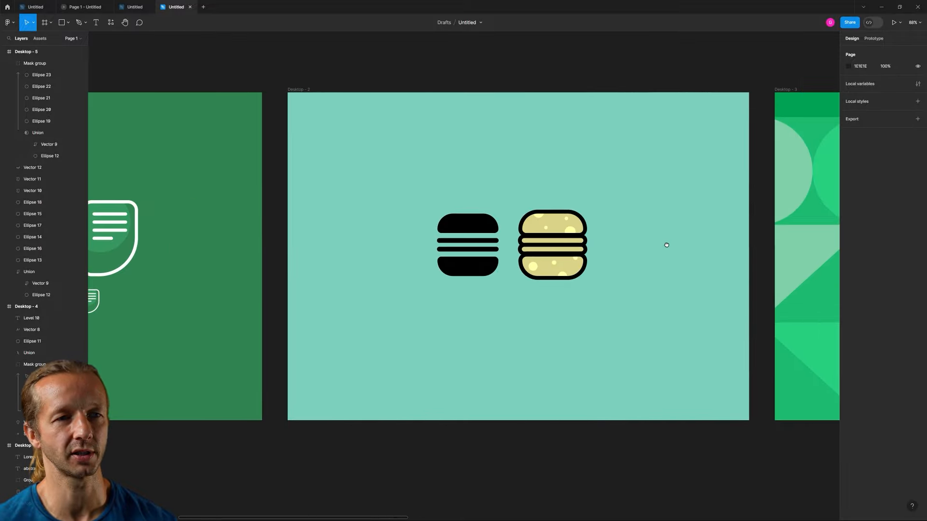
{"action": "left_click_drag", "start_coordinate": [666, 245], "coordinate": [257, 259]}
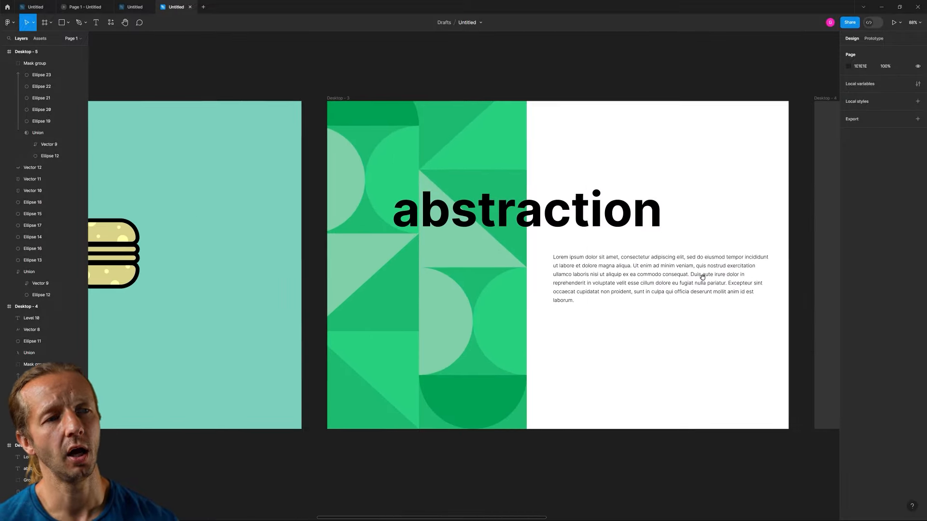
{"action": "left_click_drag", "start_coordinate": [703, 277], "coordinate": [231, 270]}
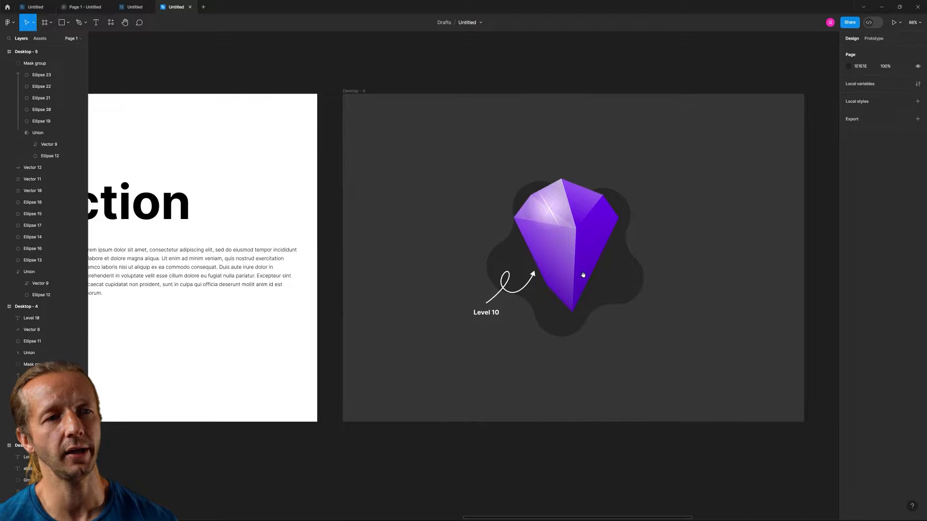
{"action": "left_click_drag", "start_coordinate": [709, 270], "coordinate": [542, 275]}
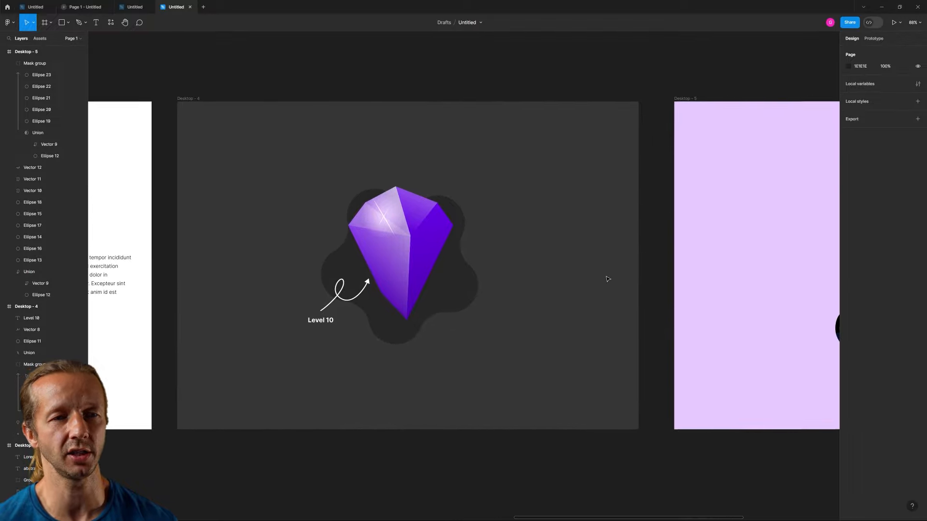
{"action": "left_click_drag", "start_coordinate": [670, 261], "coordinate": [499, 268]}
{"action": "scroll", "coordinate": [499, 268], "scroll_direction": "left", "scroll_amount": 15}
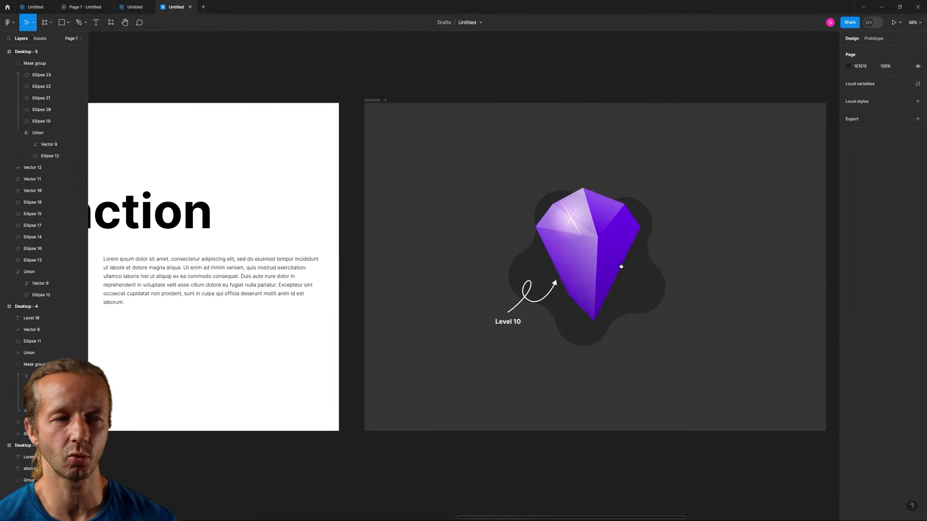
{"action": "scroll", "coordinate": [473, 268], "scroll_direction": "left", "scroll_amount": 15}
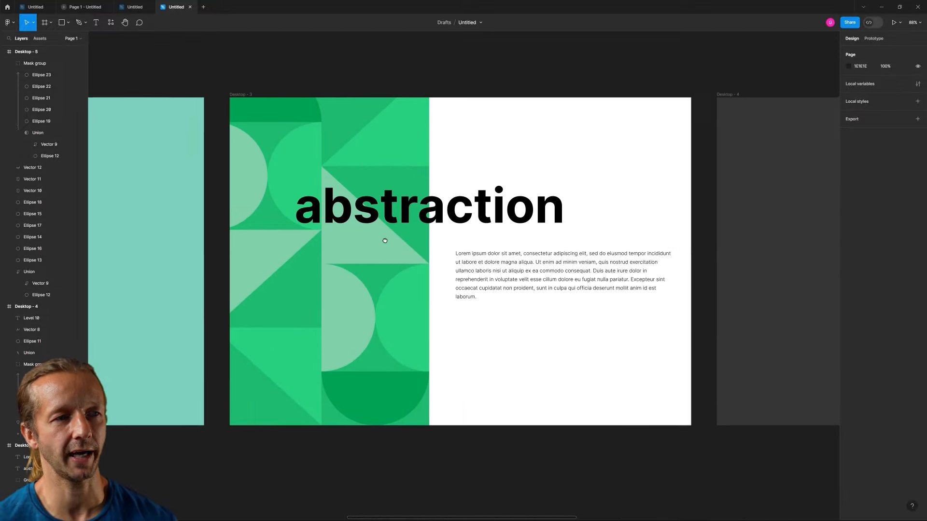
{"action": "scroll", "coordinate": [425, 248], "scroll_direction": "left", "scroll_amount": 15}
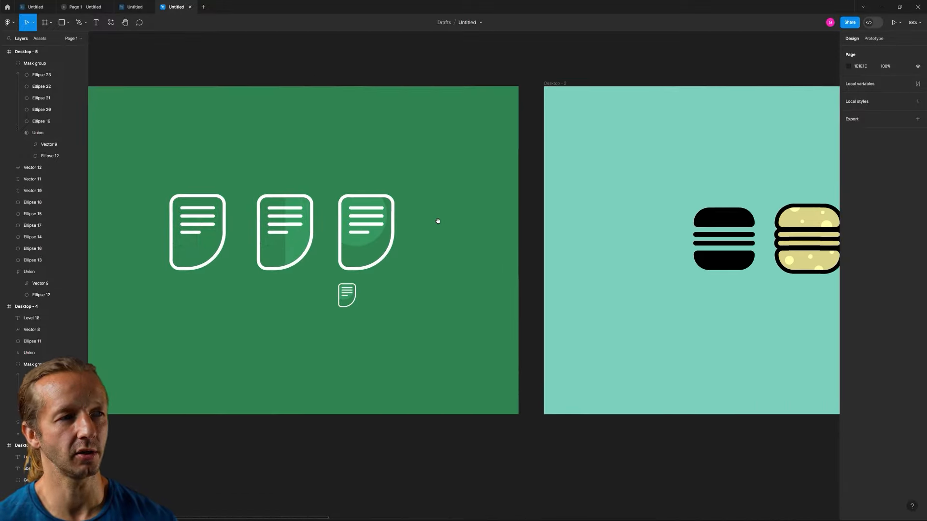
Look over all five illustration frames together, from Desktop - 1 to Desktop - 5.
{"action": "scroll", "coordinate": [437, 219], "scroll_direction": "down", "scroll_amount": 10}
{"action": "scroll", "coordinate": [620, 222], "scroll_direction": "right", "scroll_amount": 5}
{"action": "scroll", "coordinate": [482, 221], "scroll_direction": "left", "scroll_amount": 2}
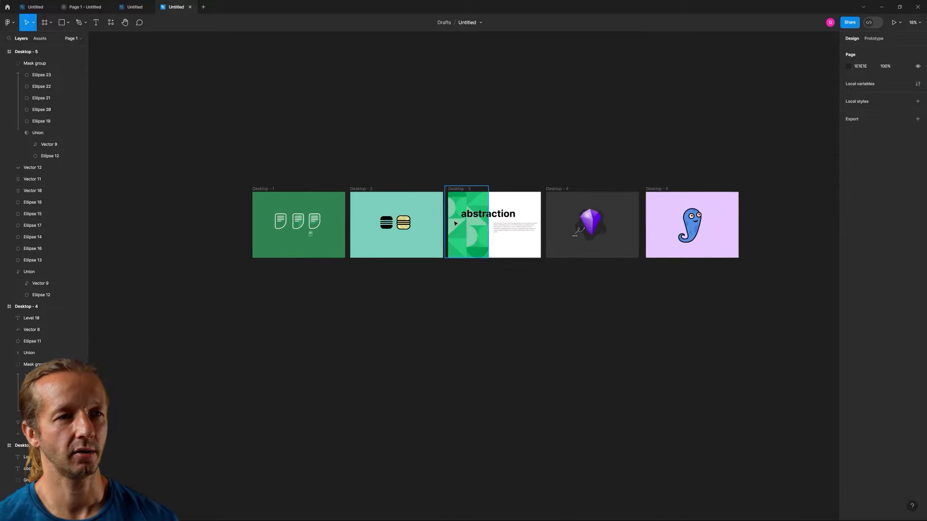
{"action": "scroll", "coordinate": [471, 219], "scroll_direction": "up", "scroll_amount": 3}
{"action": "scroll", "coordinate": [471, 220], "scroll_direction": "down", "scroll_amount": 2}
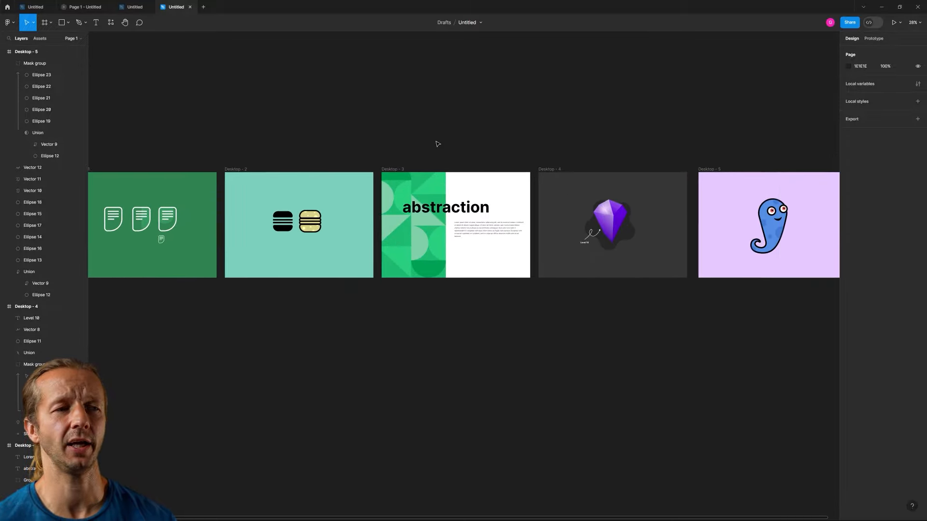
{"action": "left_click_drag", "start_coordinate": [500, 134], "coordinate": [494, 154]}
{"action": "scroll", "coordinate": [492, 129], "scroll_direction": "down", "scroll_amount": 3}
{"action": "scroll", "coordinate": [494, 155], "scroll_direction": "up", "scroll_amount": 1}
{"action": "scroll", "coordinate": [495, 157], "scroll_direction": "up", "scroll_amount": 1}
{"action": "scroll", "coordinate": [513, 147], "scroll_direction": "right", "scroll_amount": 1}
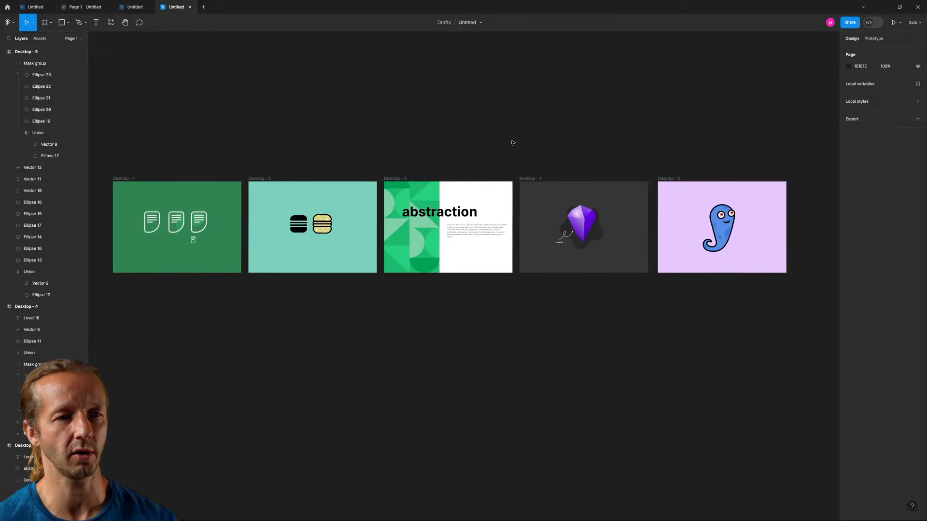